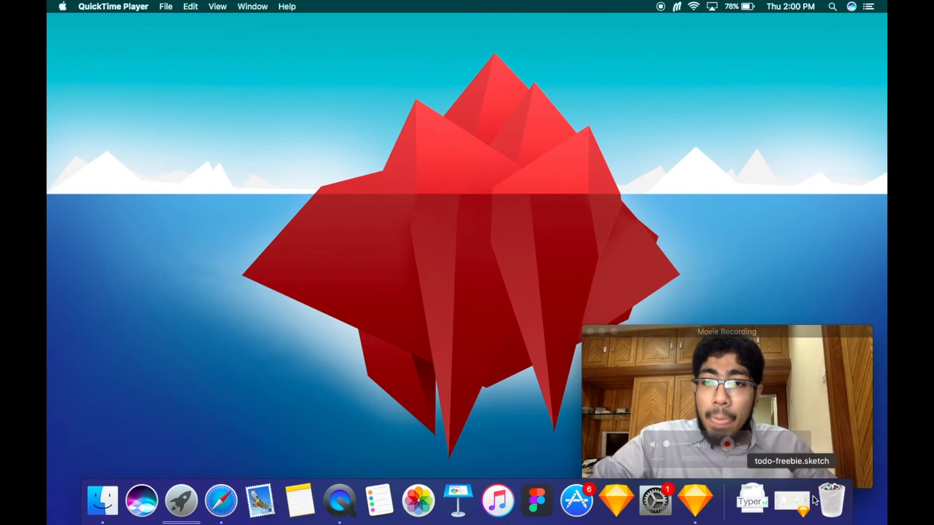
- Bring up todo-freebie.sketch and look over the to-do list, Login and App artboards
left_click(787, 509)
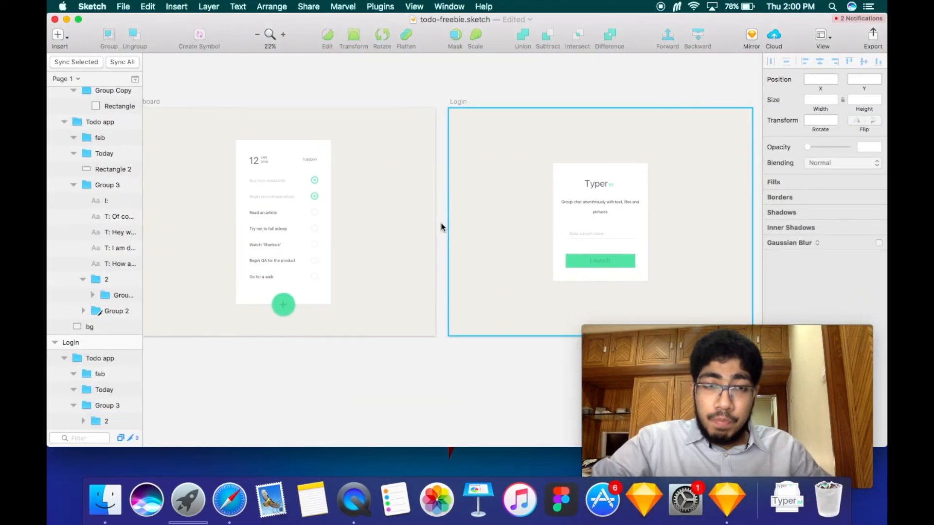
scroll(441, 223, "left", 3)
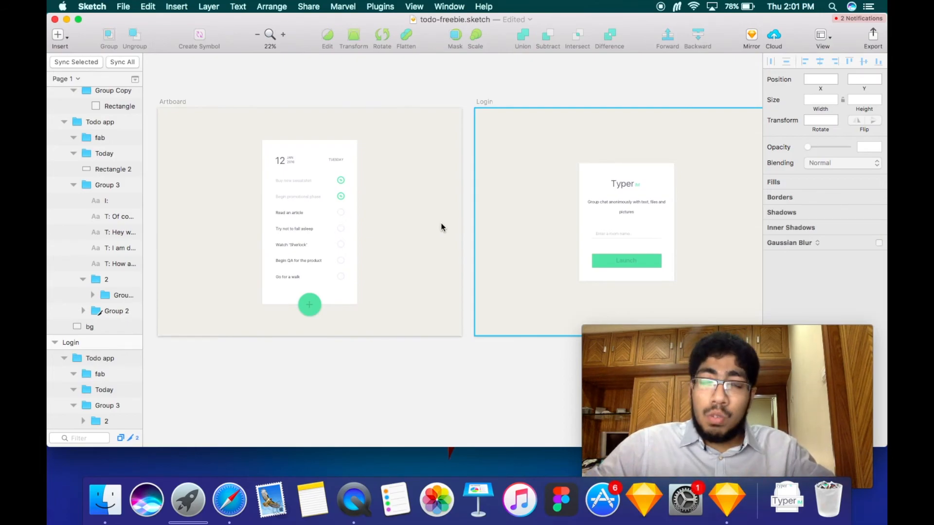
scroll(440, 227, "right", 5)
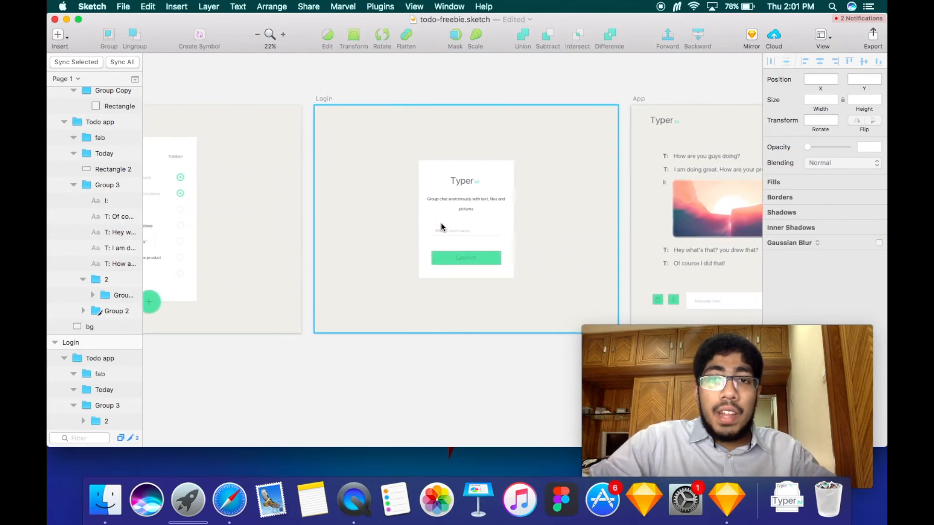
scroll(440, 226, "left", 5)
scroll(441, 223, "left", 3)
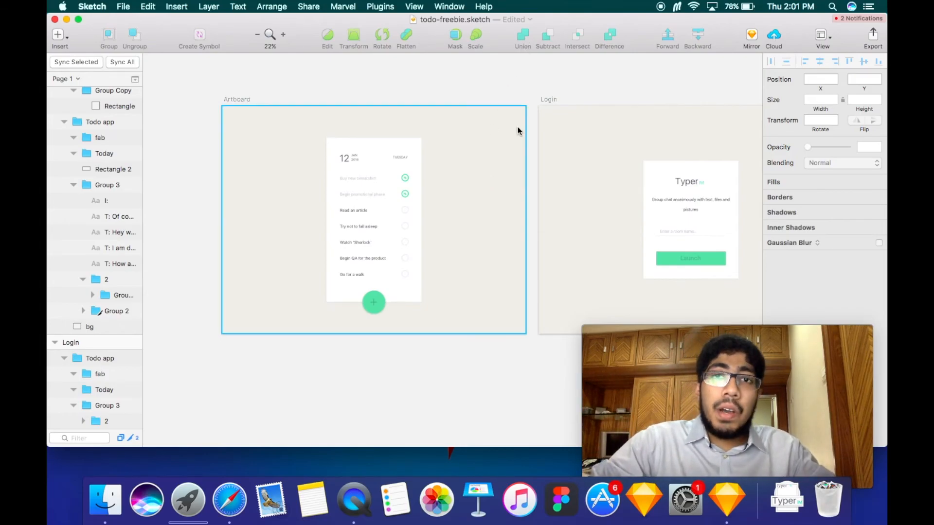
scroll(518, 126, "right", 10)
scroll(517, 126, "right", 8)
scroll(518, 127, "left", 1)
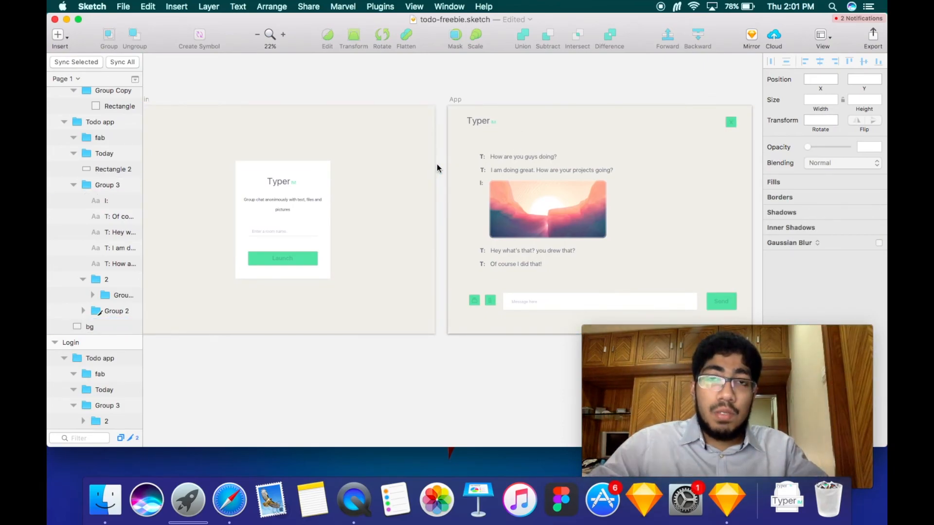
scroll(437, 165, "left", 1)
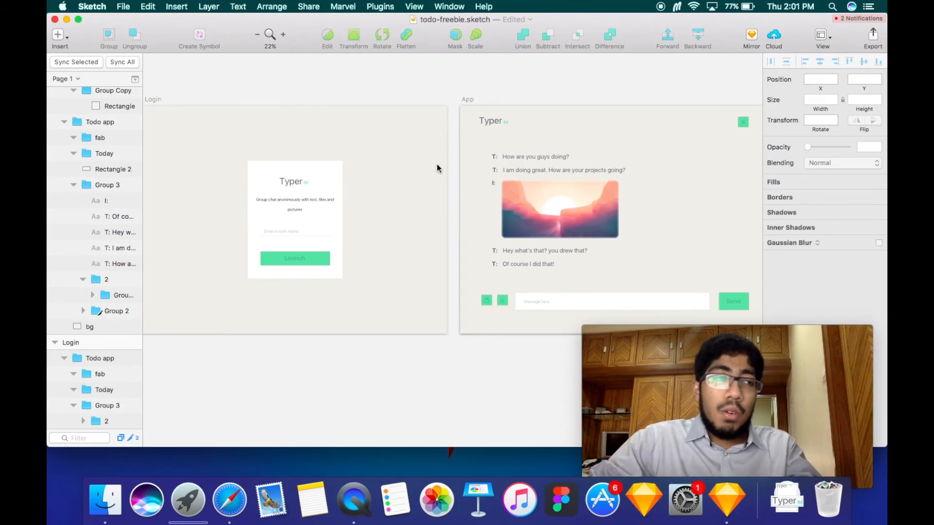
scroll(436, 165, "up", 2)
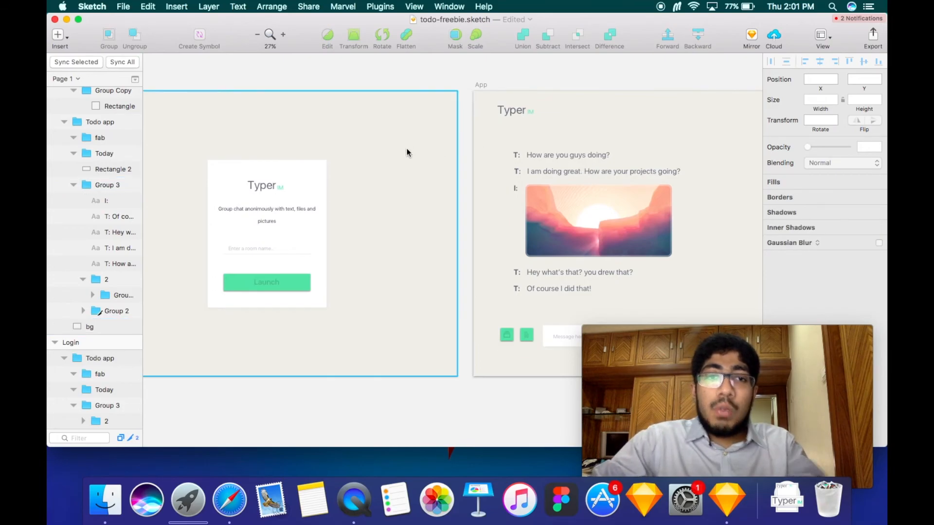
scroll(406, 152, "left", 5)
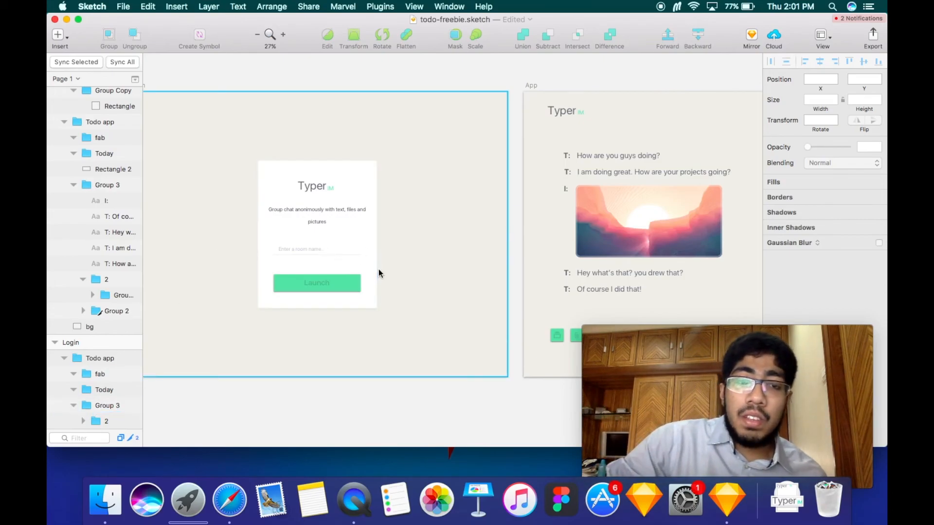
scroll(378, 269, "right", 2)
scroll(378, 270, "right", 6)
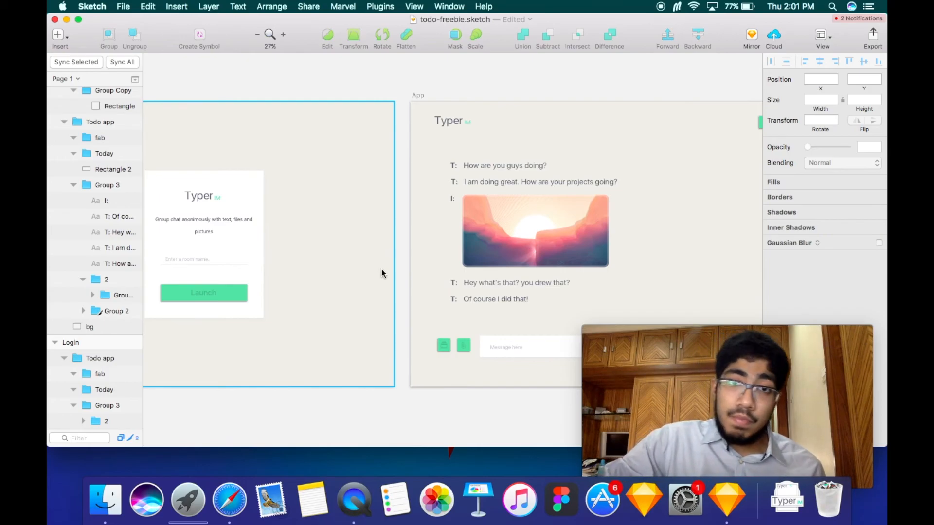
scroll(381, 269, "left", 7)
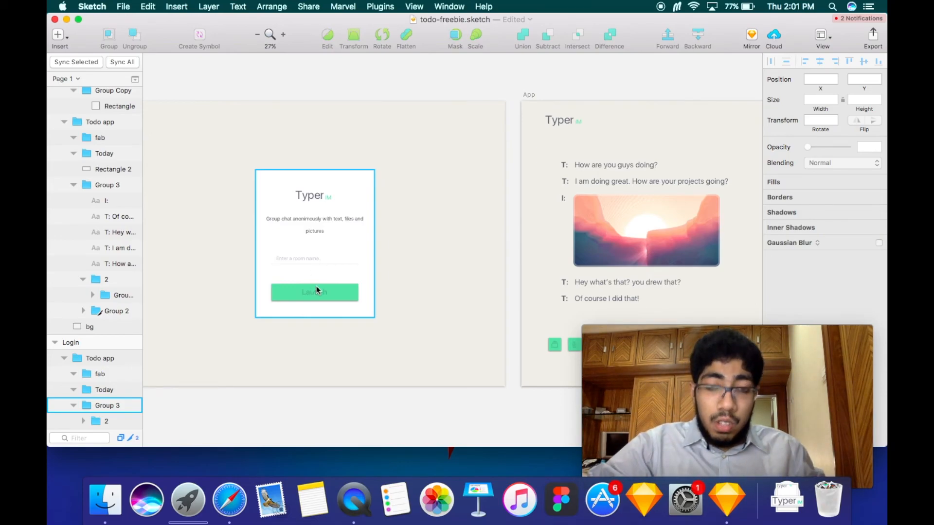
- Examine the App artboard's chat messages, shared picture, attachment buttons, message field and Send button
scroll(316, 289, "right", 10)
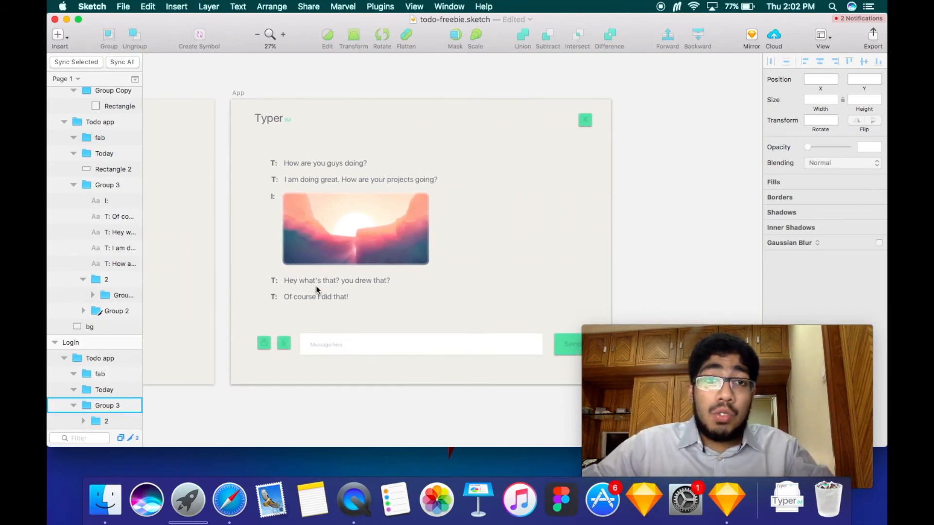
left_click(316, 289)
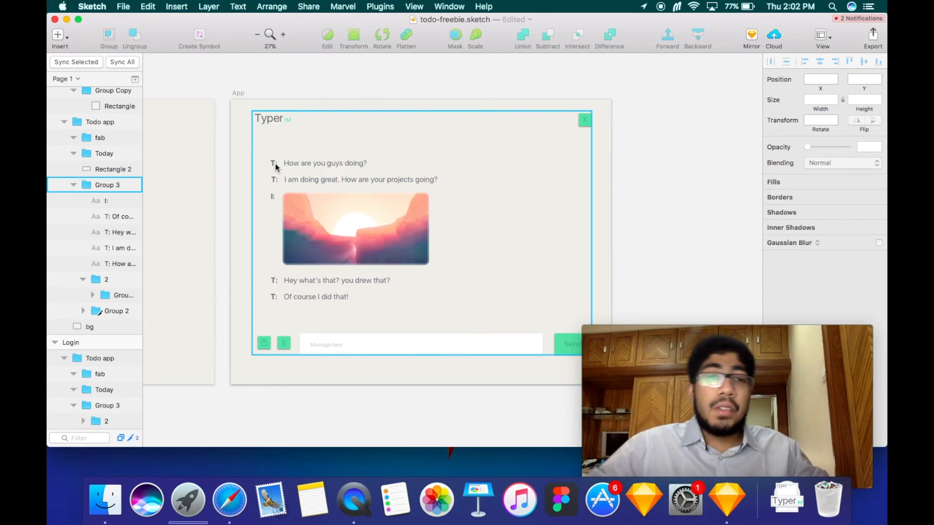
scroll(262, 346, "up", 5)
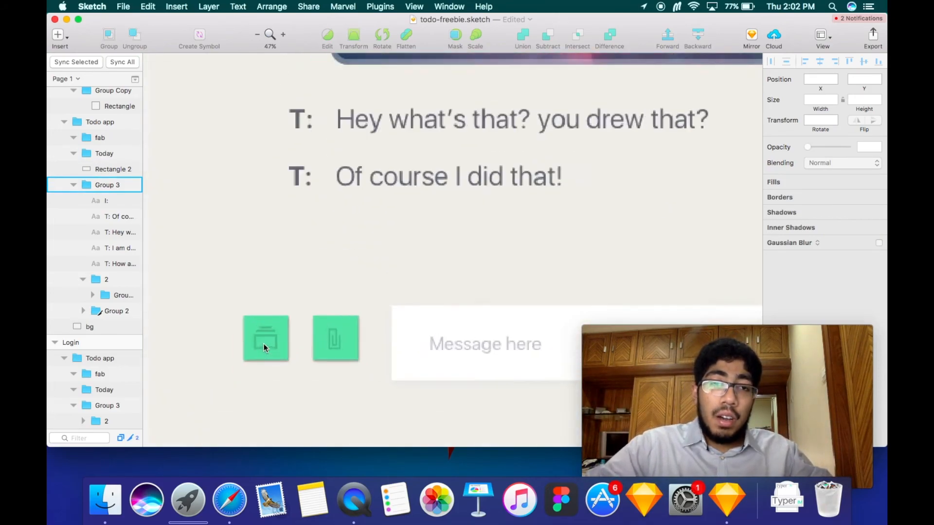
scroll(264, 344, "down", 1)
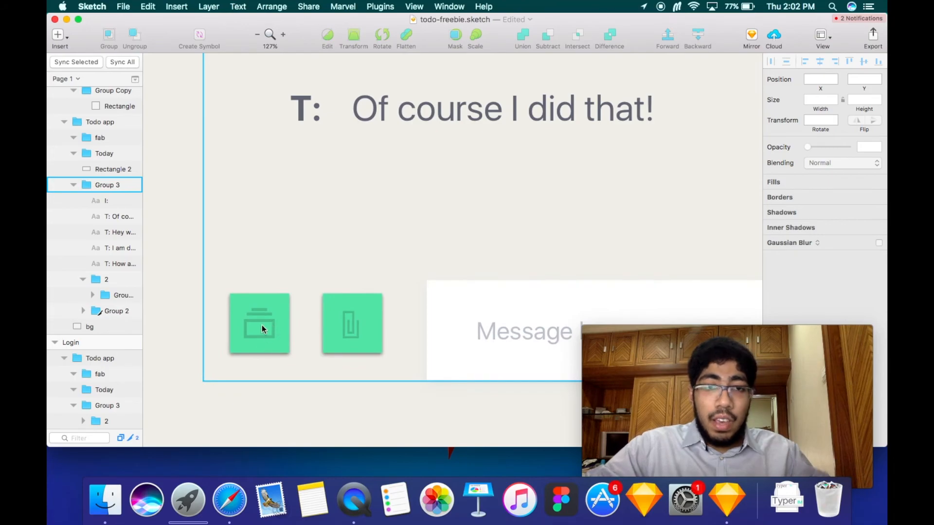
scroll(354, 325, "down", 3)
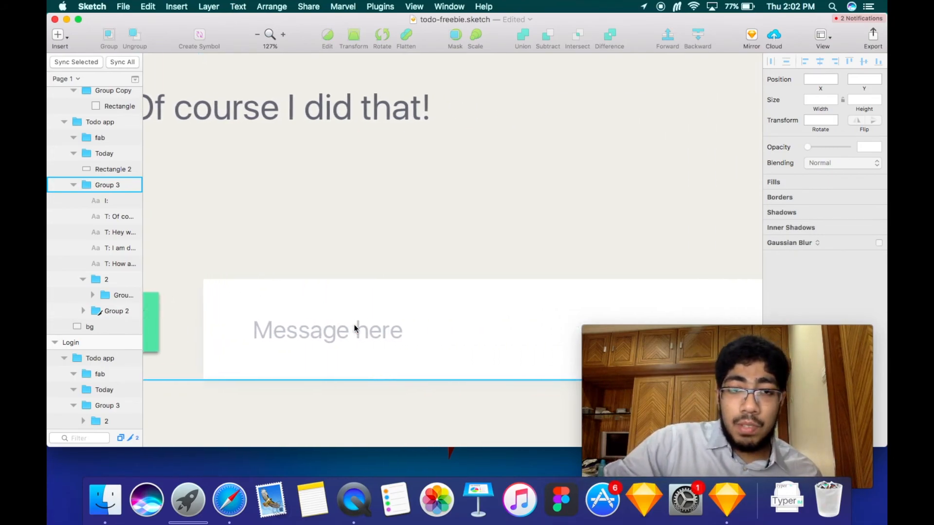
scroll(361, 308, "right", 5)
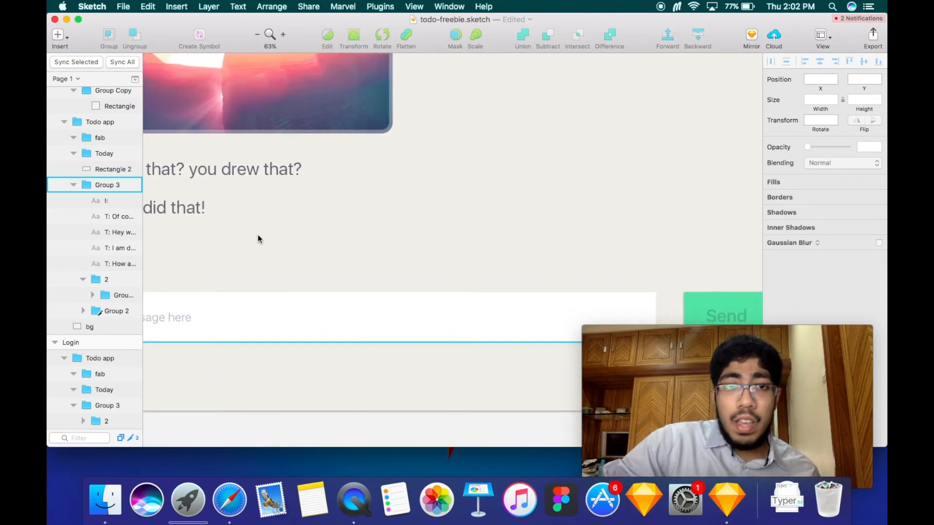
scroll(257, 235, "left", 5)
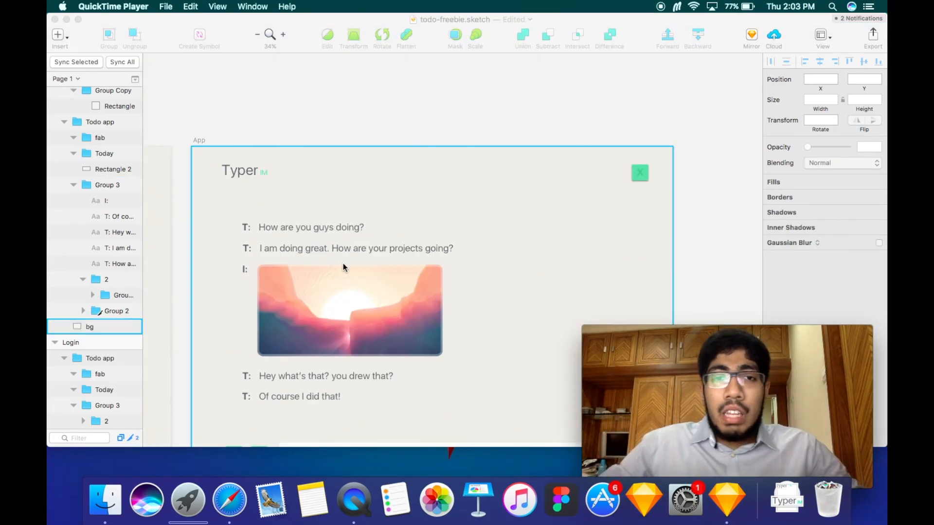
left_click(361, 202)
left_click(393, 132)
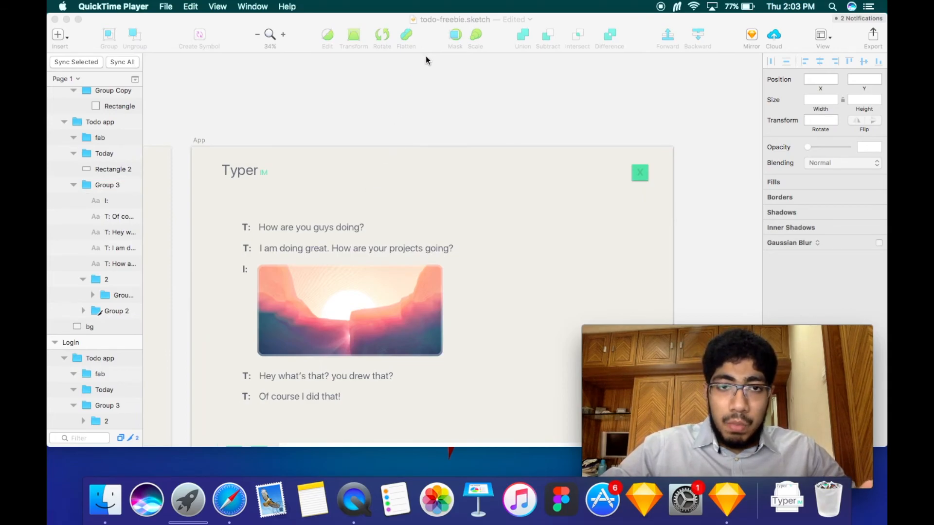
- Switch to the Typerpaper preview in Safari and launch a chat room named cats
scroll(430, 96, "down", 2)
scroll(431, 95, "left", 2)
scroll(431, 92, "left", 3)
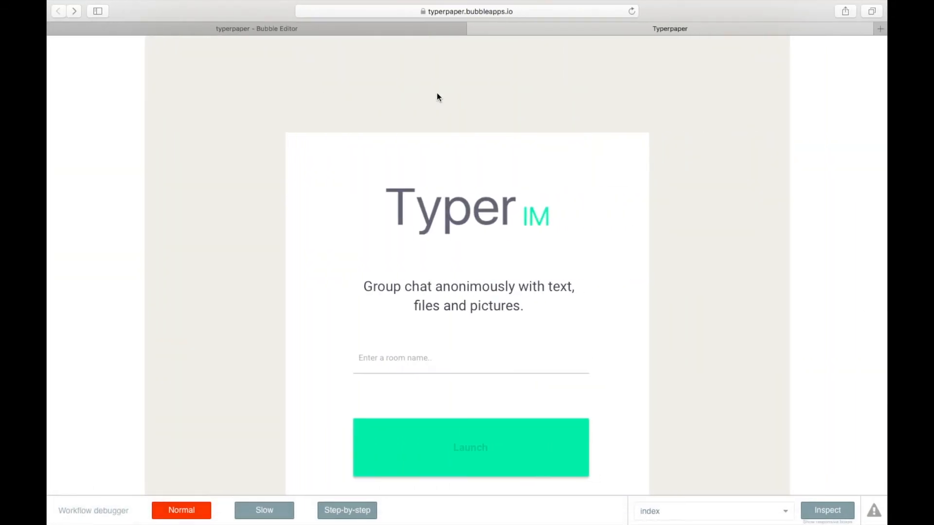
left_click(422, 359)
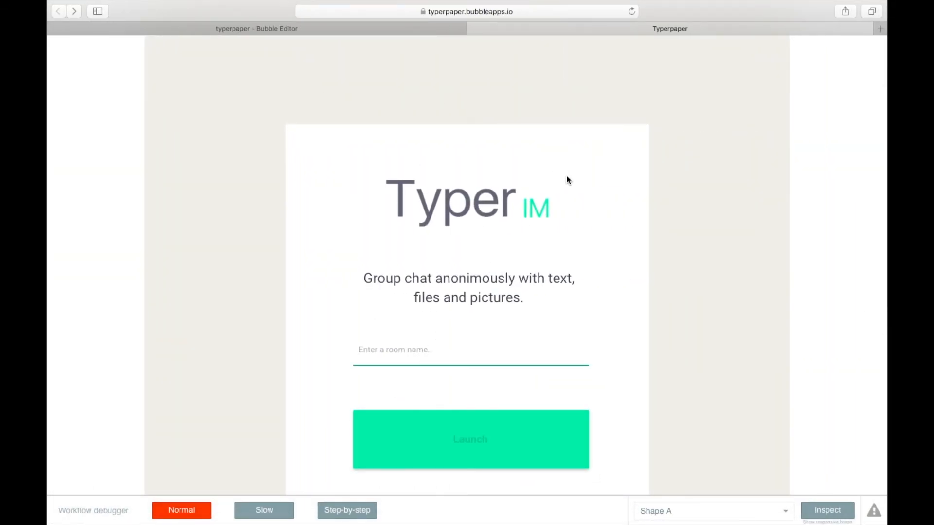
type("cass")
key("Return")
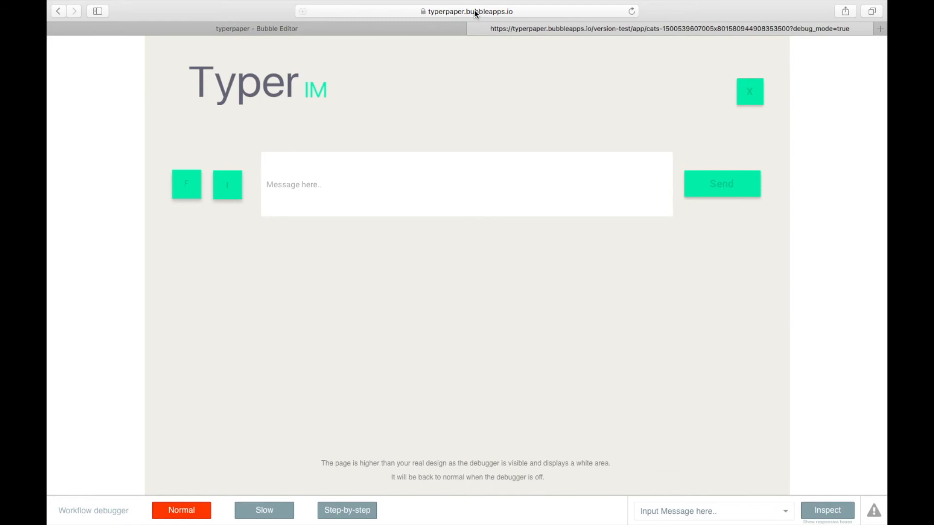
- Inspect the chat room's full web address, highlighting the version-test/app path and the room's own identifier
left_click(475, 13)
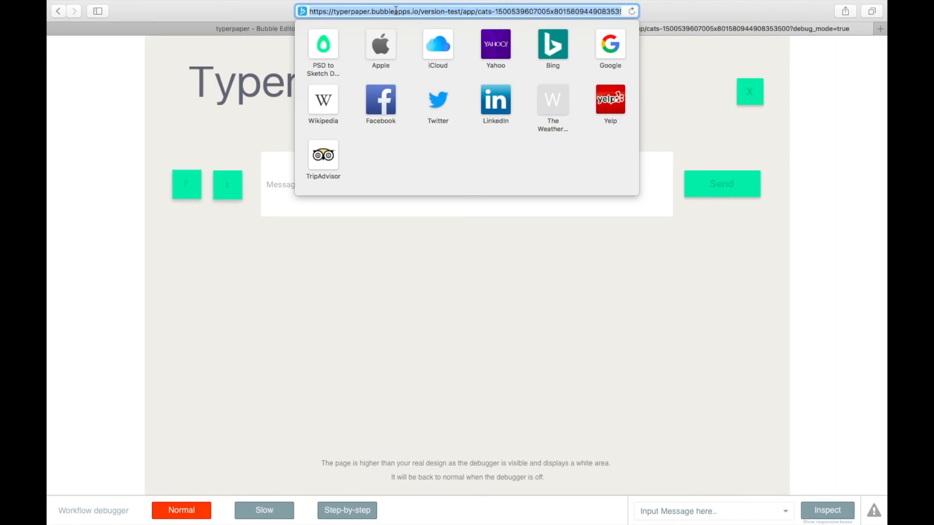
left_click(420, 12)
left_click_drag(421, 11, 468, 8)
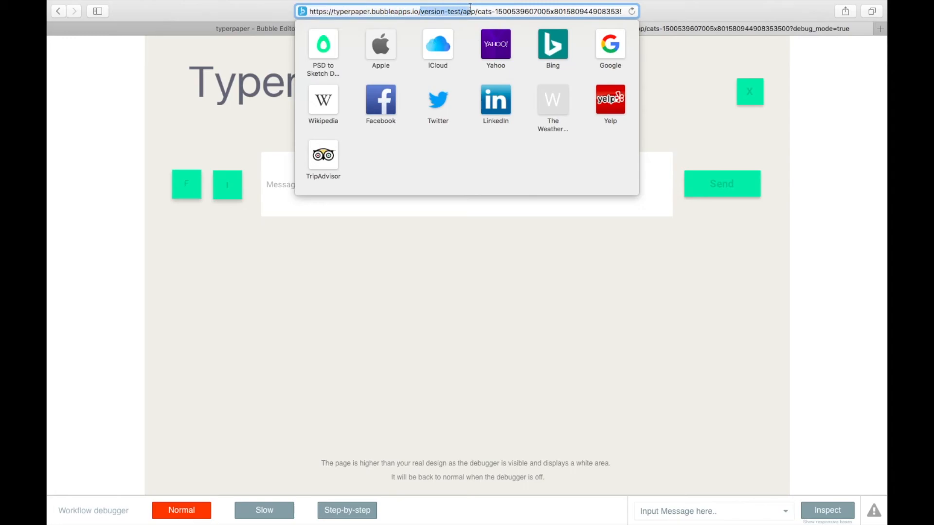
left_click(504, 10)
left_click_drag(479, 12, 590, 11)
left_click(690, 71)
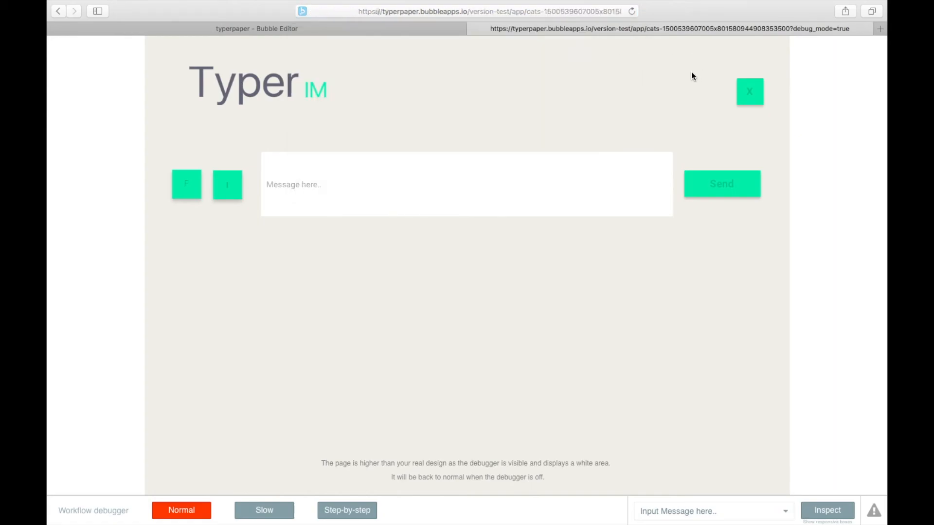
- Send the message "Hello" in the chat room
left_click(397, 166)
type("Hwllo")
key("BackSpace")
key("BackSpace")
key("BackSpace")
key("BackSpace")
type("ello")
key("Return")
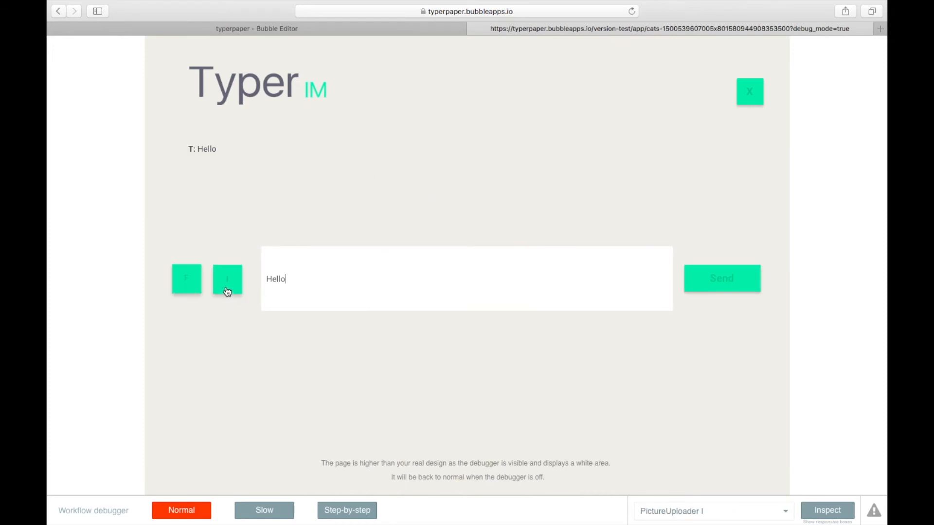
- Exit the chat room and switch back to Sketch to view the App and Login artboards
left_click(739, 91)
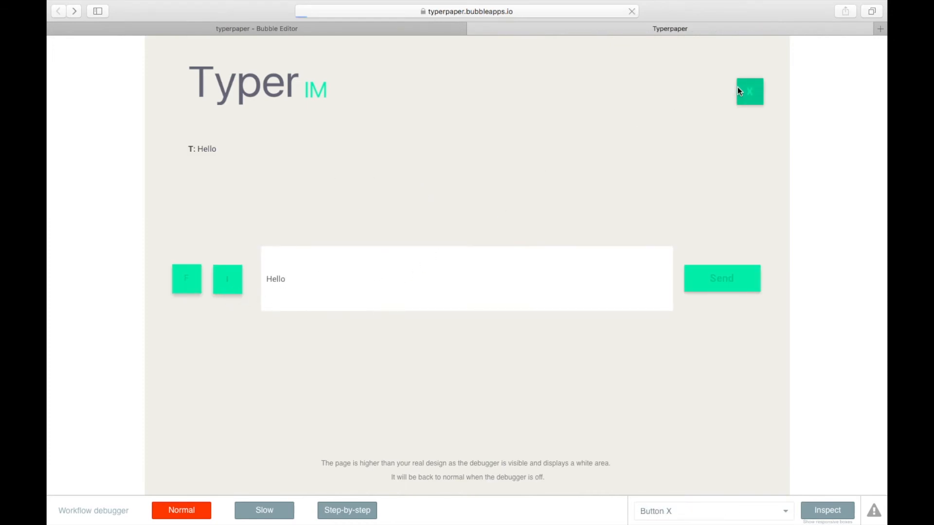
scroll(611, 230, "down", 10)
scroll(611, 230, "up", 7)
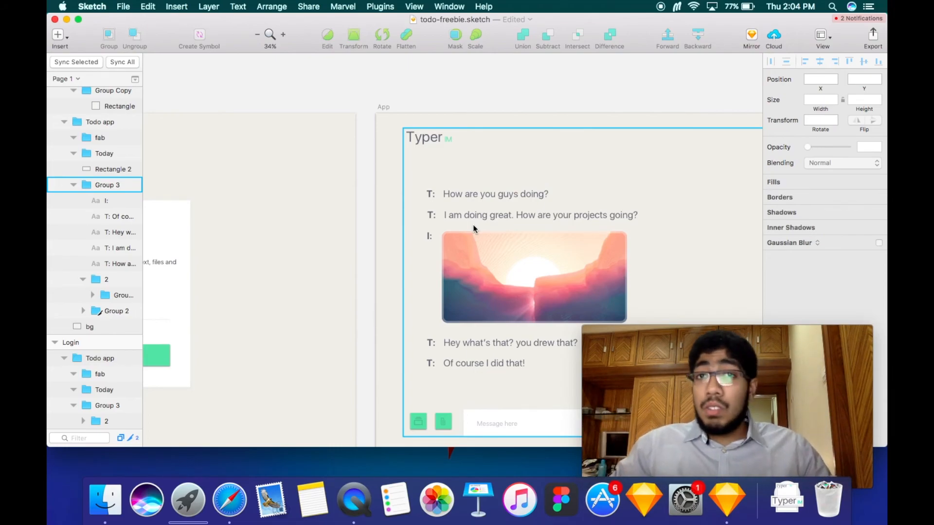
left_click(392, 372)
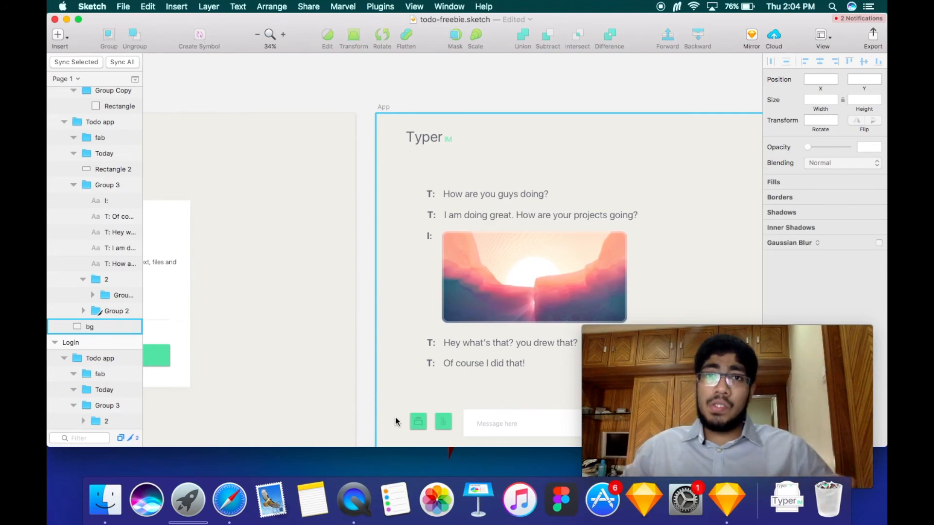
scroll(227, 285, "left", 5)
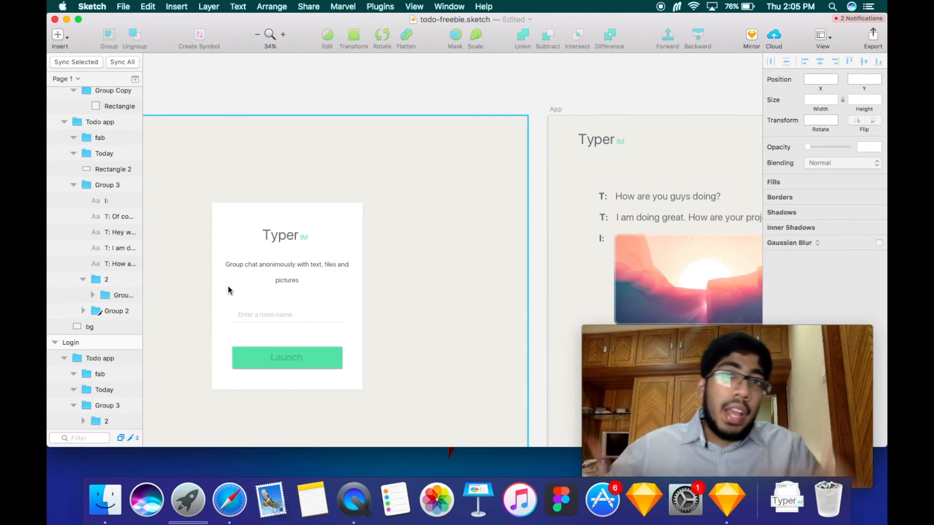
- Look over the app page in Safari's Bubble editor, open the index page, and return to the Login artboard in Sketch
key("ctrl+Right")
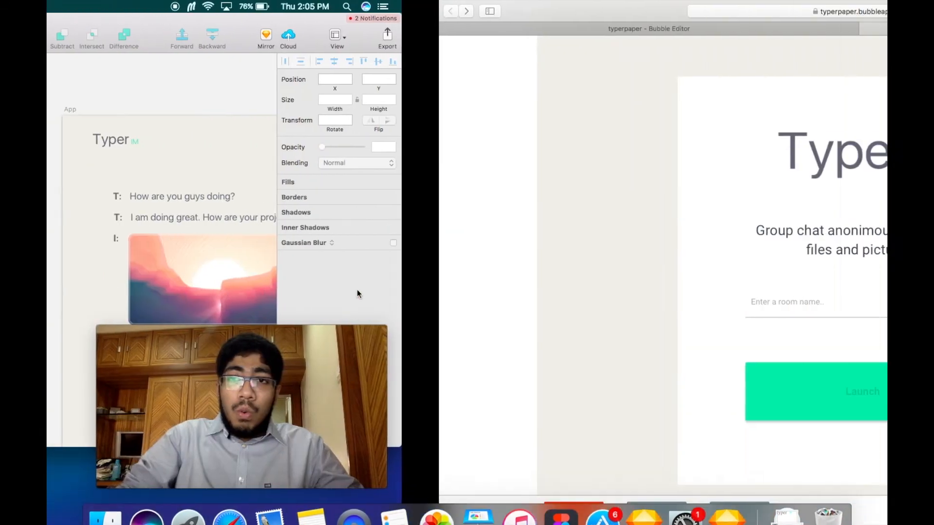
left_click(473, 292)
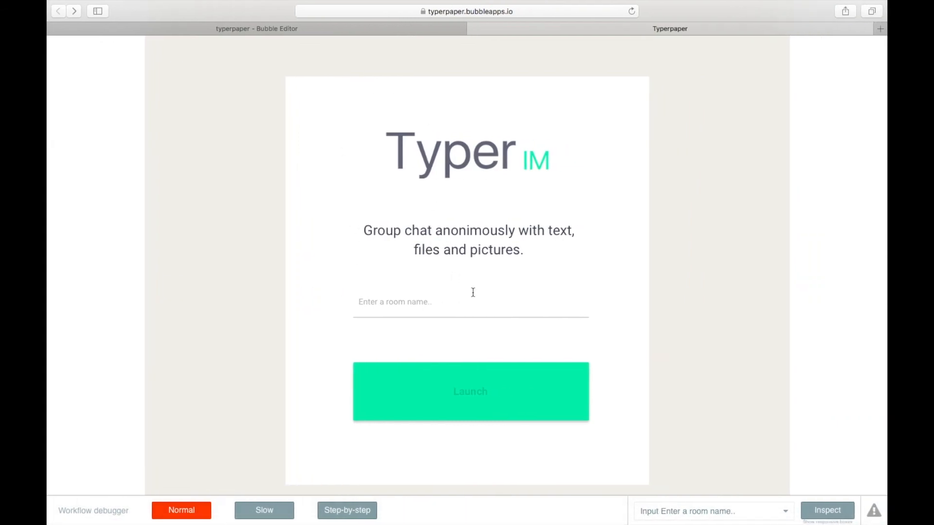
left_click(234, 26)
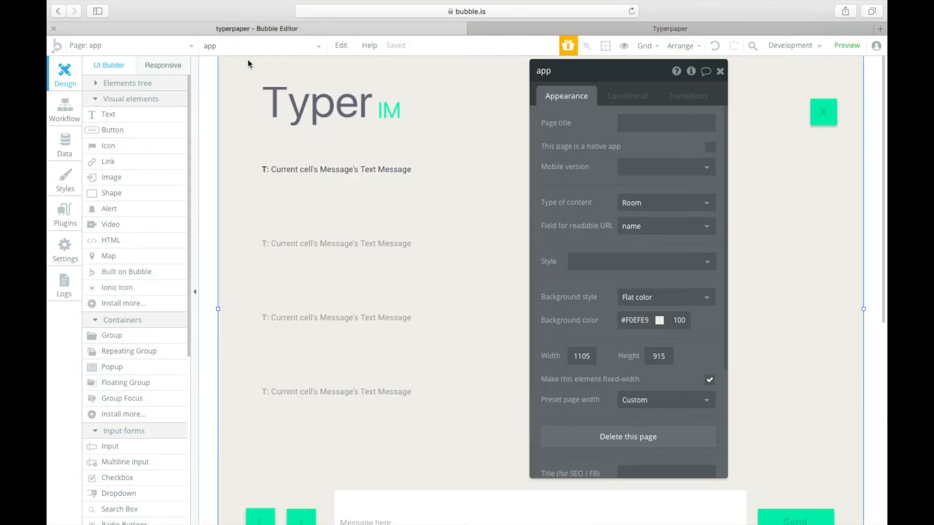
scroll(287, 162, "down", 10)
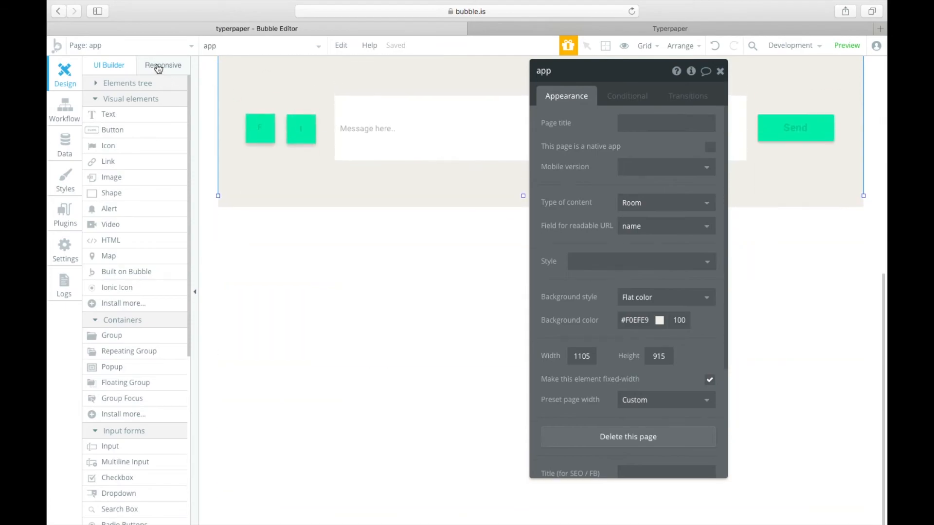
left_click(148, 51)
left_click(125, 83)
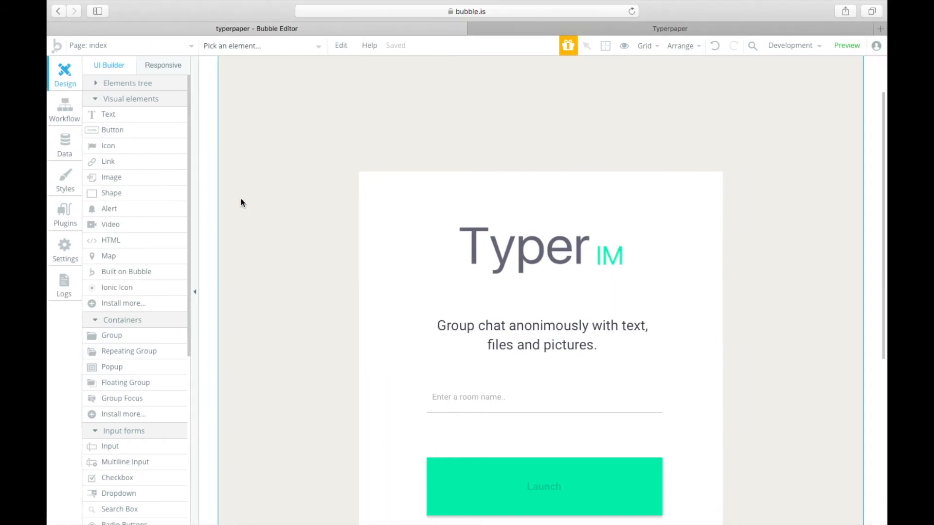
key("ctrl+Left")
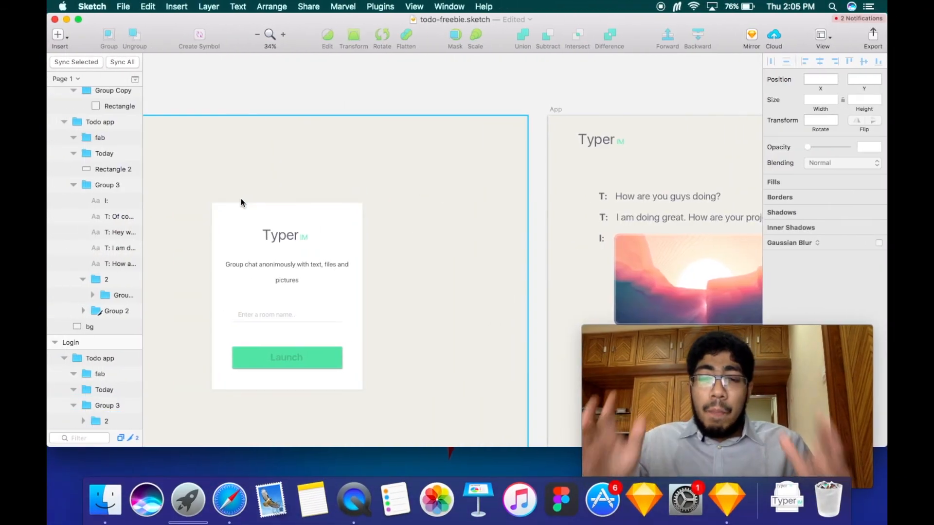
- Compare the Login artboard in Sketch with the index page in Safari's Bubble editor, looking over the whole login card
key("ctrl+Right")
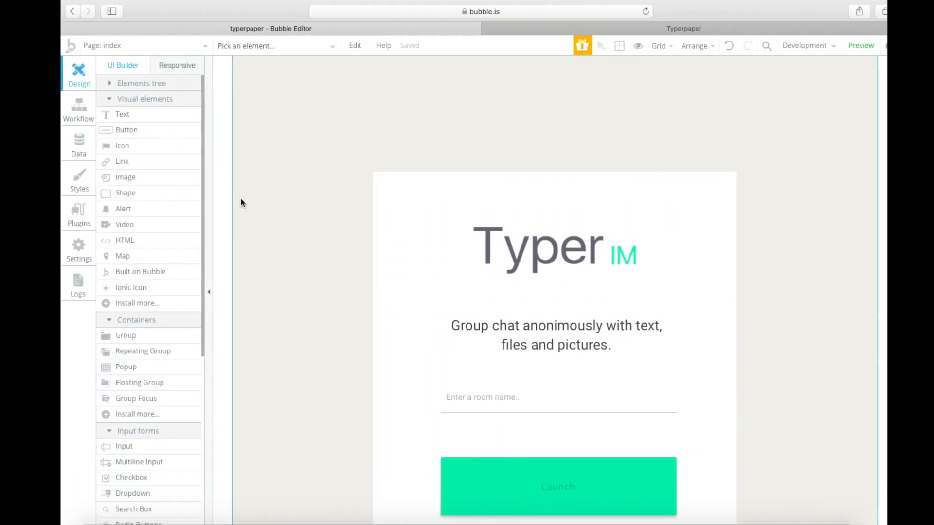
key("ctrl+Left")
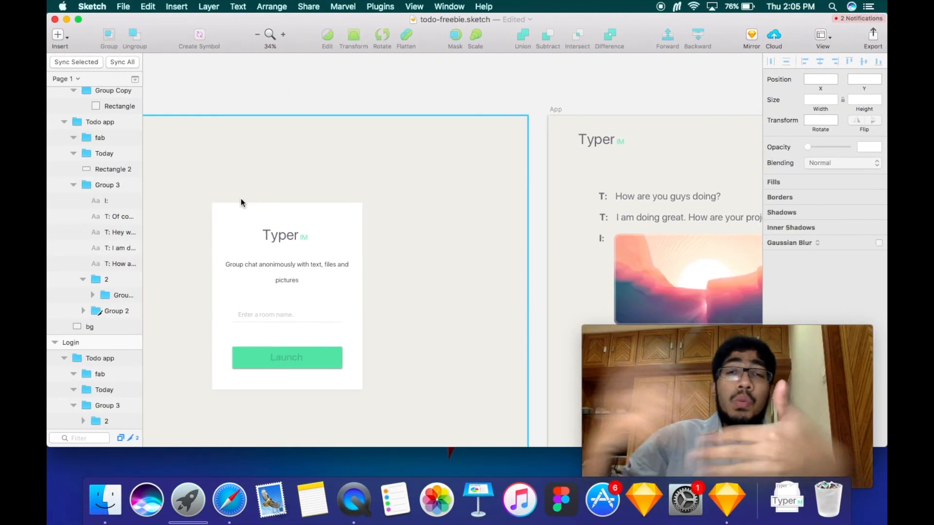
scroll(349, 317, "left", 5)
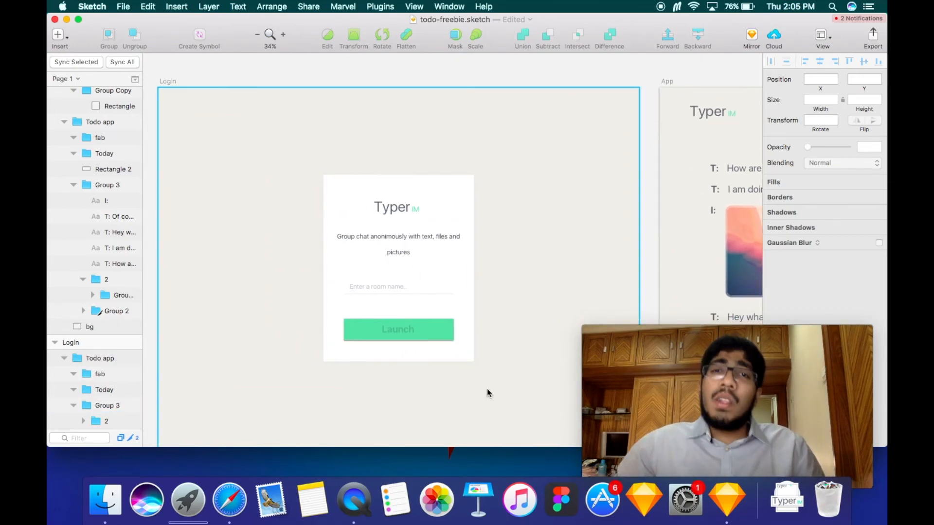
key("ctrl+Right")
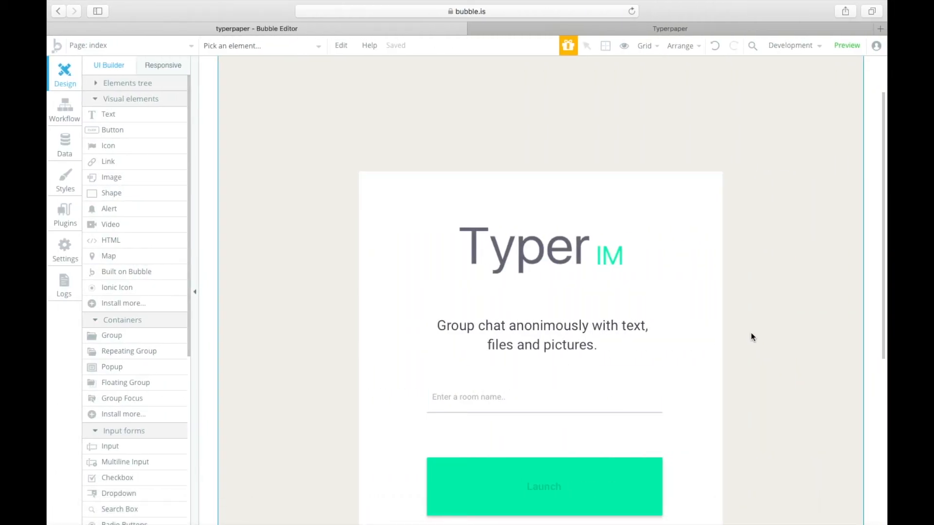
scroll(751, 332, "down", 5)
scroll(751, 336, "up", 8)
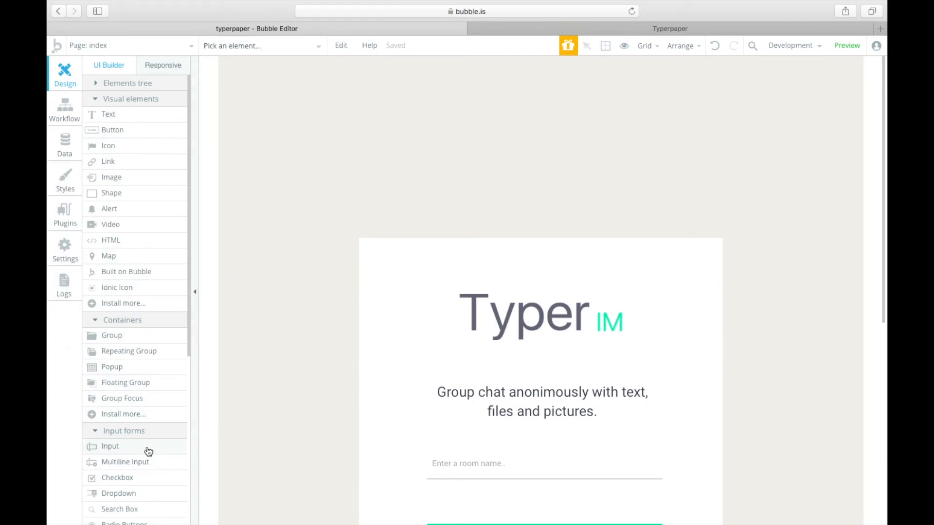
mouse_move(150, 452)
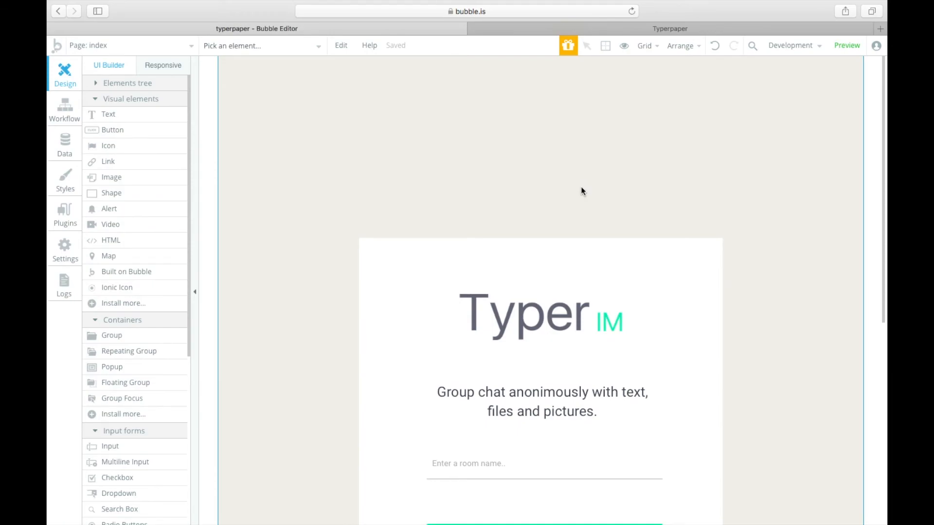
scroll(582, 191, "down", 5)
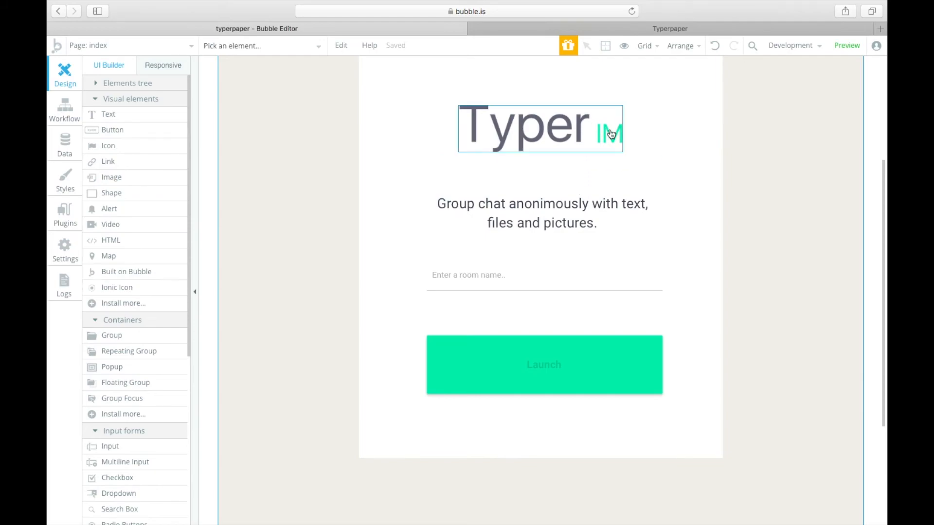
scroll(611, 134, "up", 2)
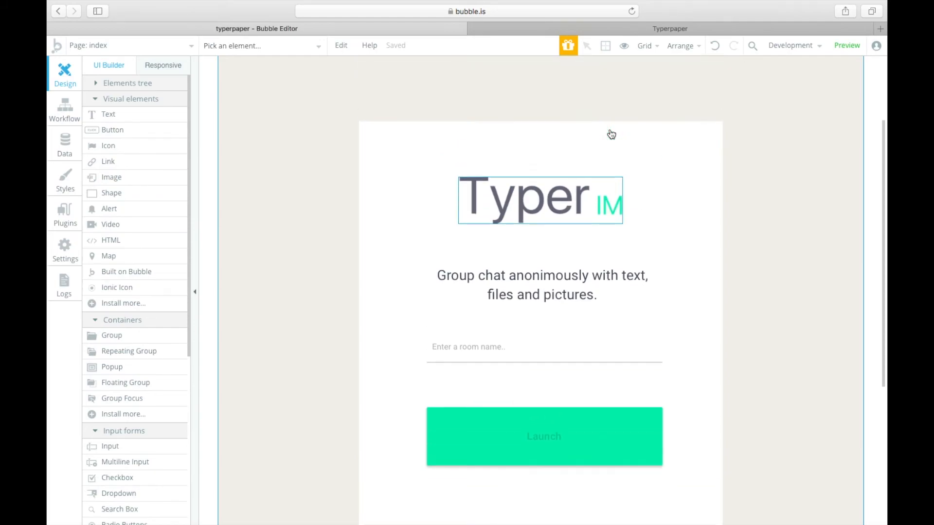
- Open the index page's properties in Bubble and compare its background with the Login artboard's bg layer in Sketch, ending in Sketch
double_click(735, 91)
left_click_drag(641, 73, 797, 93)
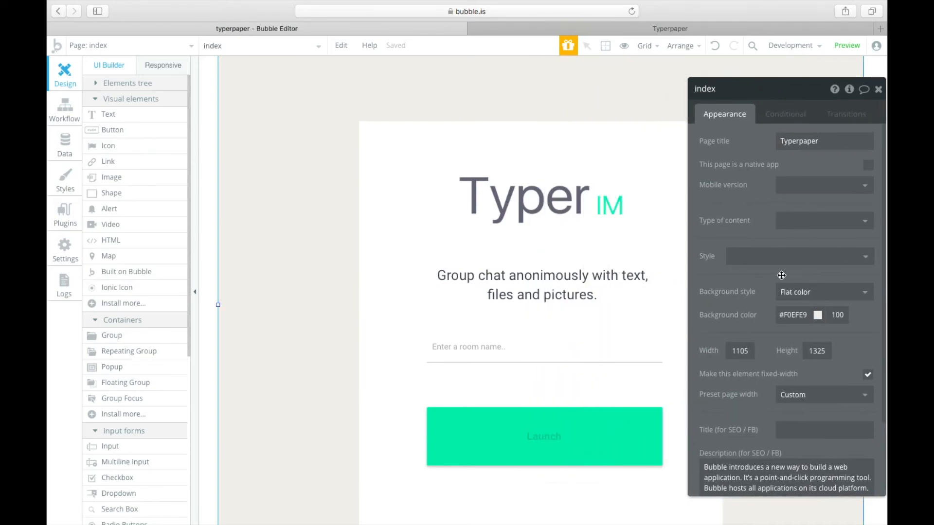
key("ctrl+Left")
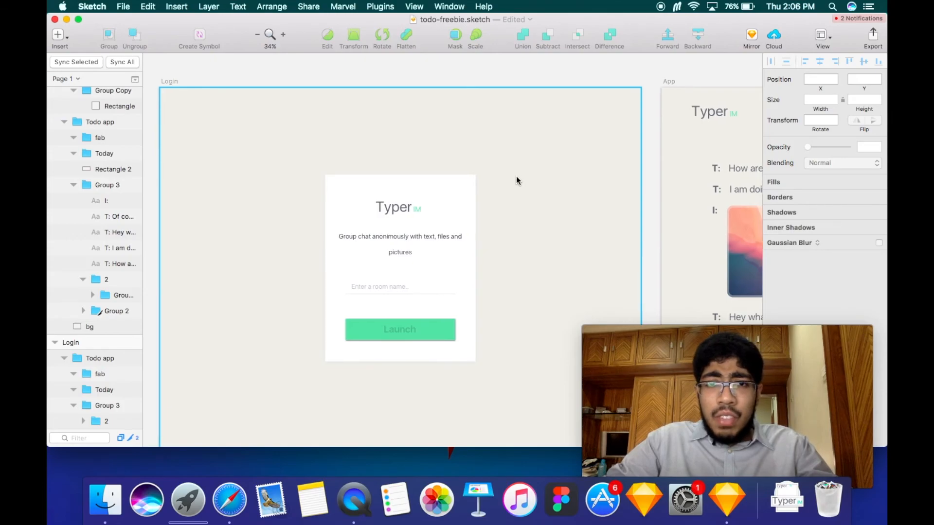
scroll(516, 181, "left", 5)
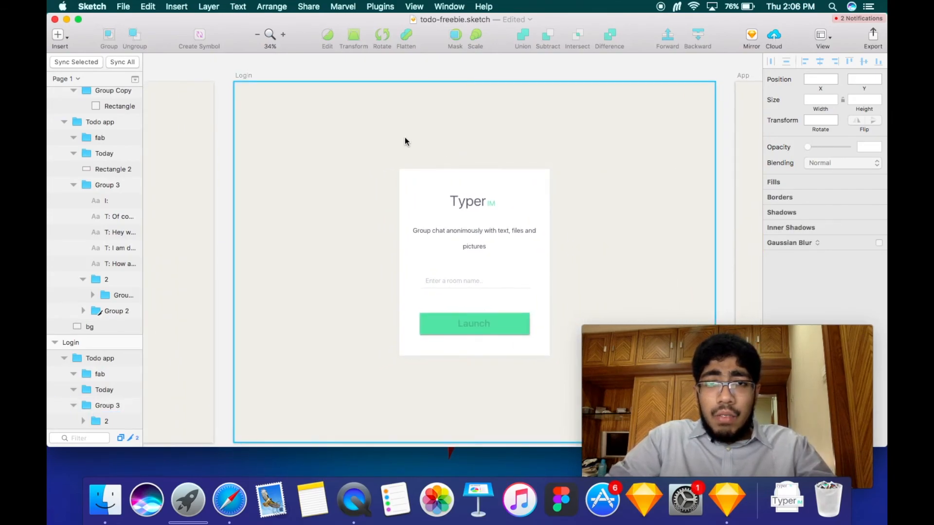
double_click(405, 138)
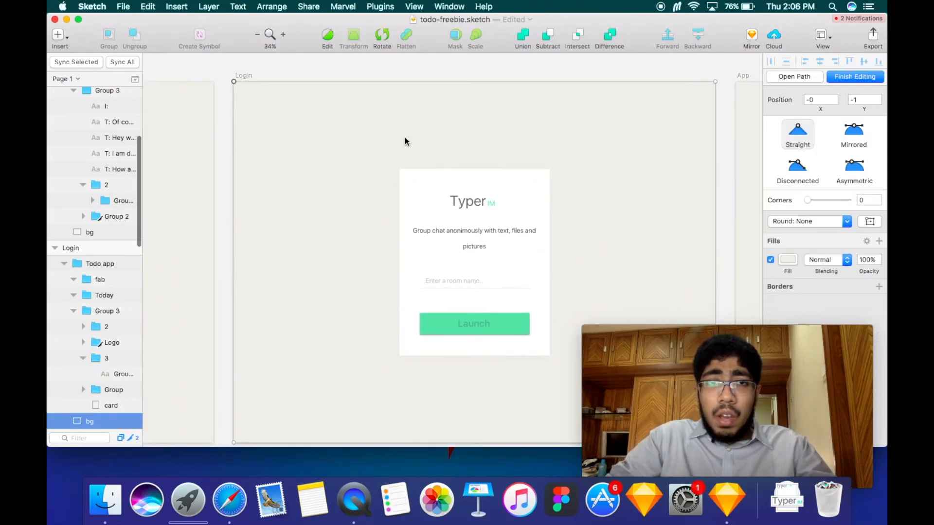
left_click(837, 74)
scroll(652, 106, "right", 1)
scroll(652, 106, "right", 5)
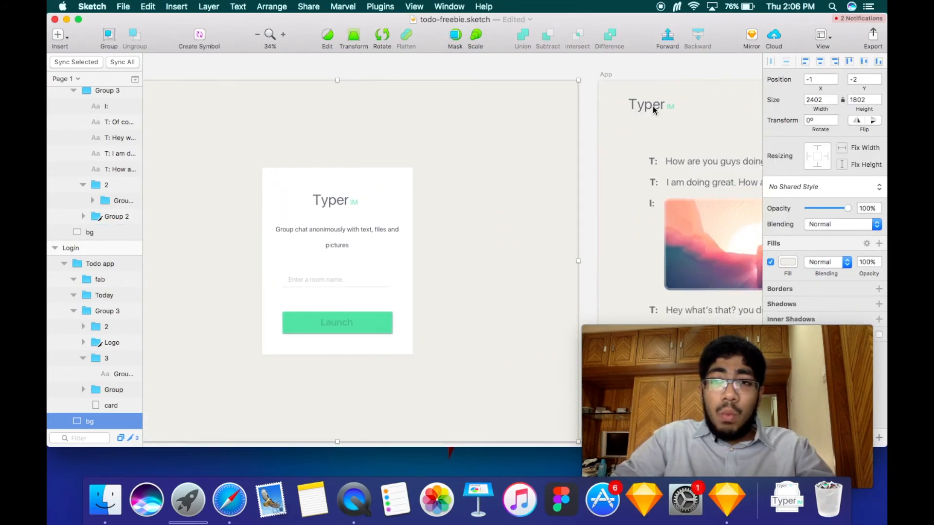
key("ctrl+Right")
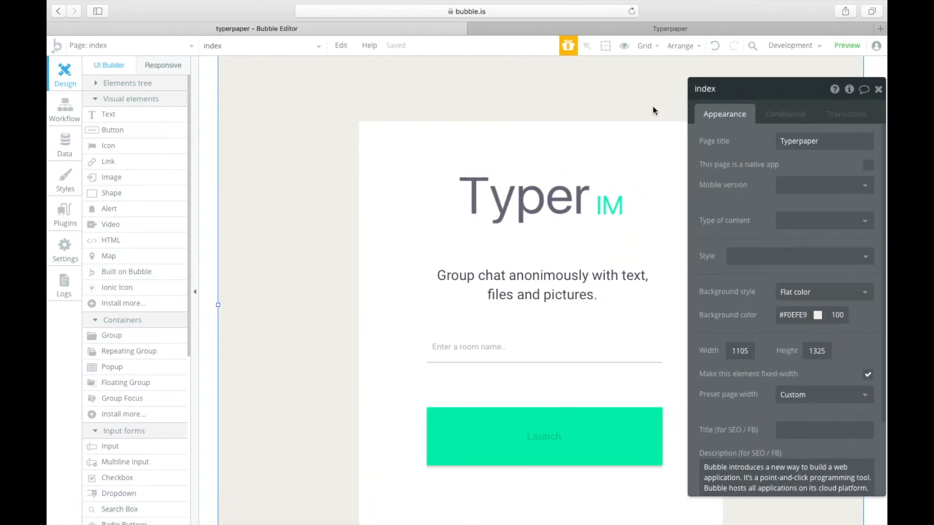
key("ctrl+Left")
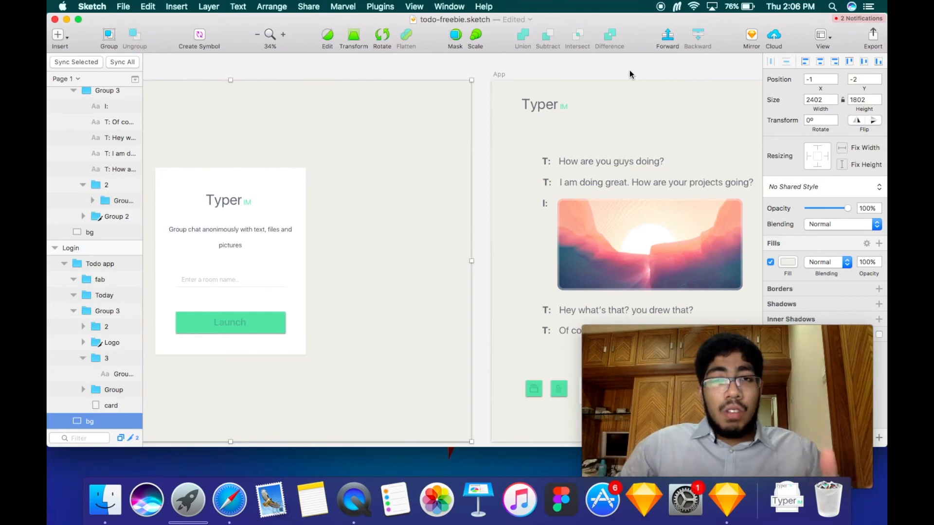
- Switch to the Bubble editor in Safari, center the white card shape horizontally on the index page, and close the property editor
key("Escape")
key("ctrl+Right")
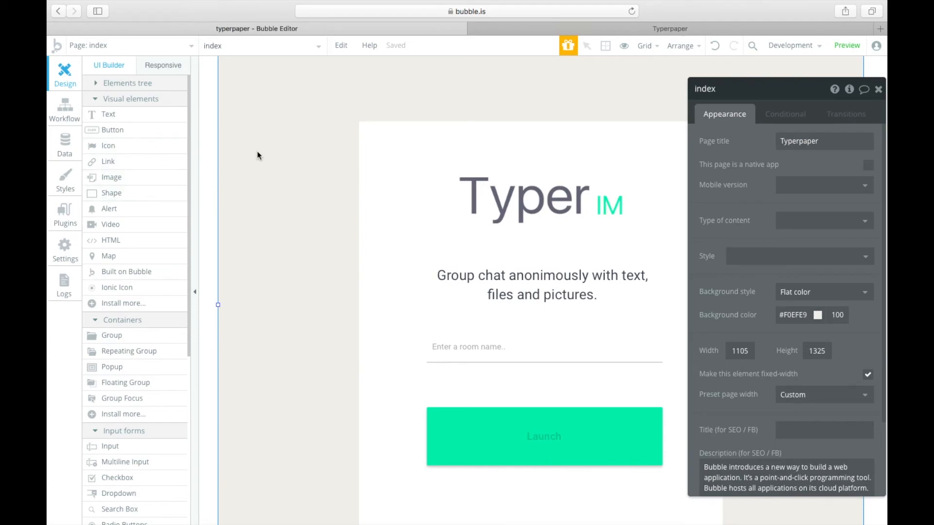
left_click(380, 186)
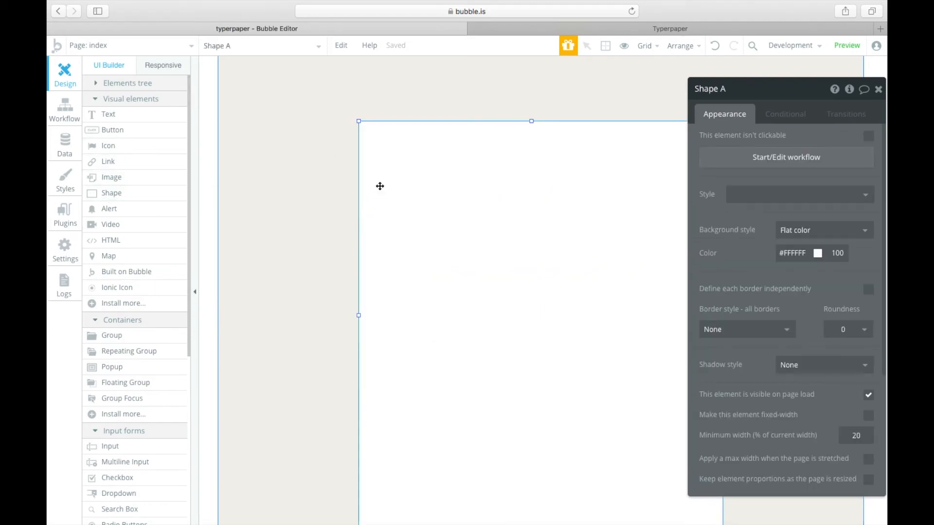
left_click(601, 94)
right_click(587, 146)
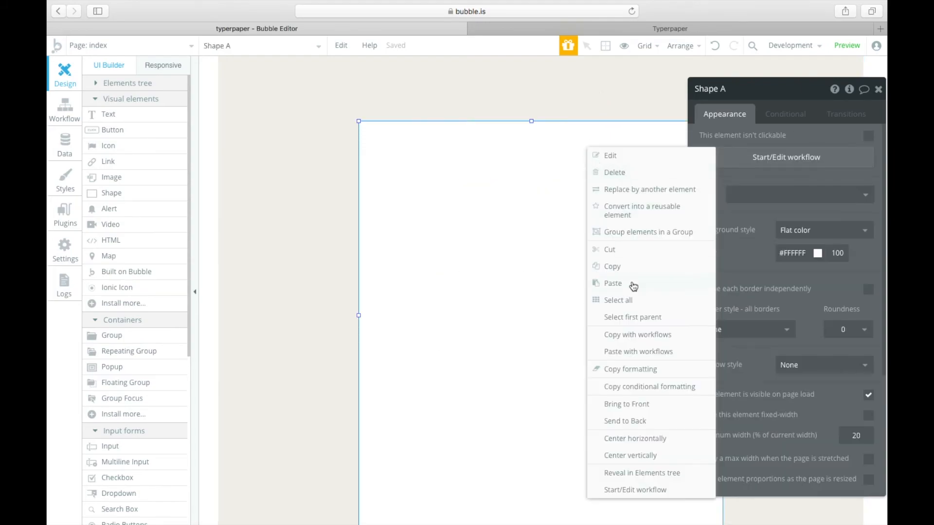
left_click(651, 438)
left_click(614, 60)
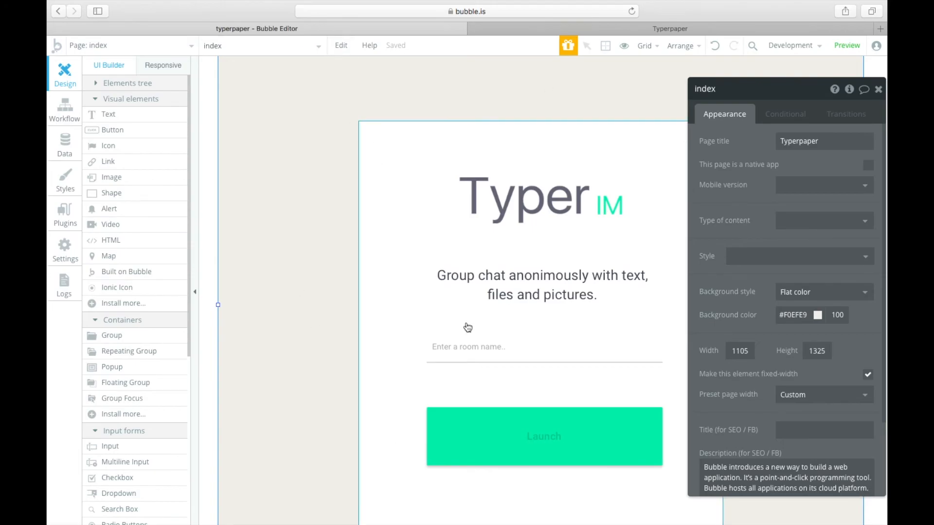
left_click(878, 89)
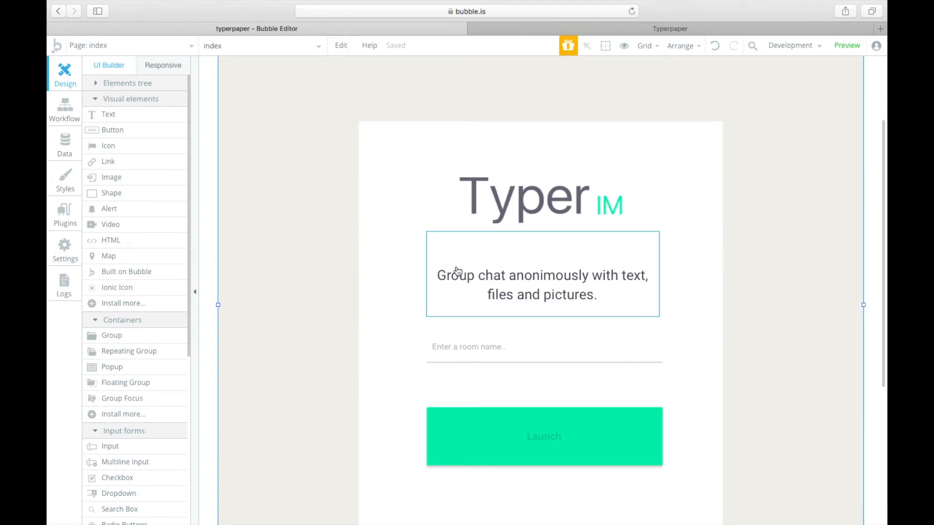
- Select the Typer IM logo image in Bubble, then switch to Sketch and select the matching Logo group on the Login artboard
left_click(509, 205)
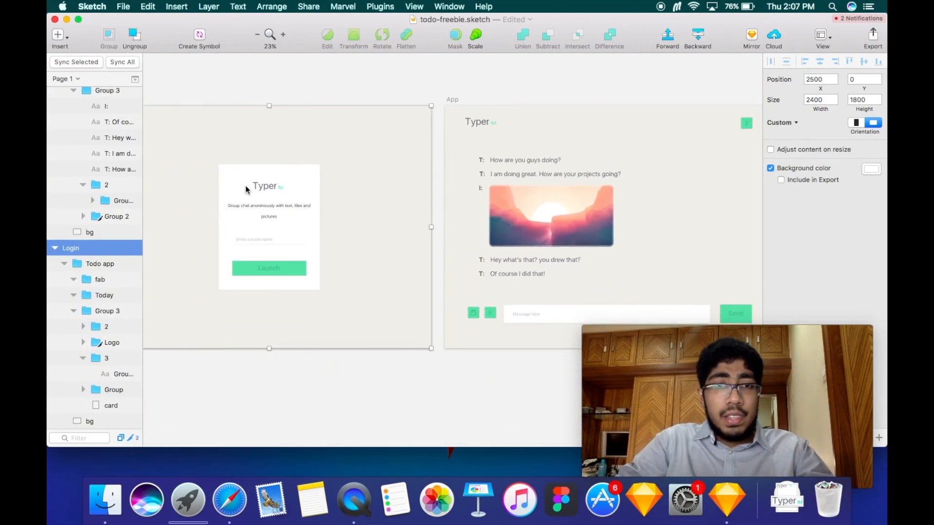
scroll(245, 185, "up", 5)
left_click(283, 185)
double_click(282, 185)
double_click(283, 185)
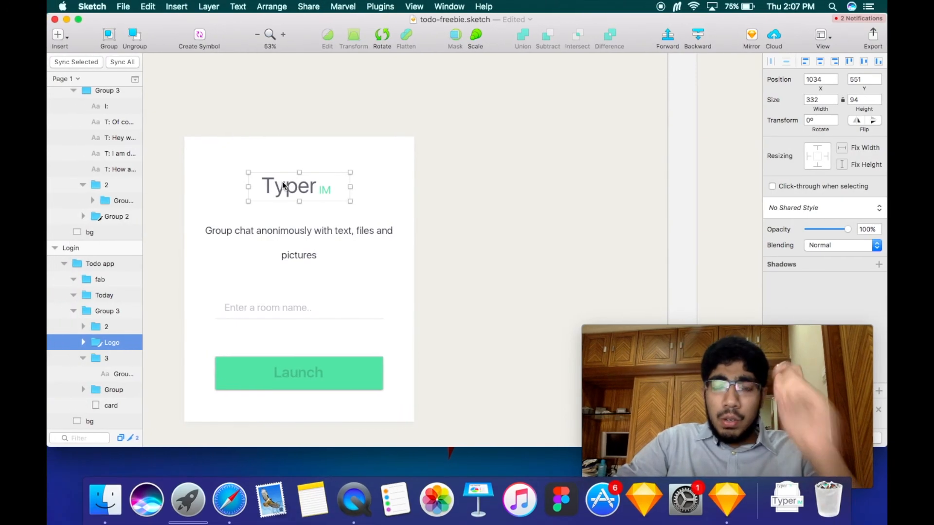
- Switch back to the Bubble editor in Safari and inspect the properties of the tagline text and the room name input
key("ctrl+Right")
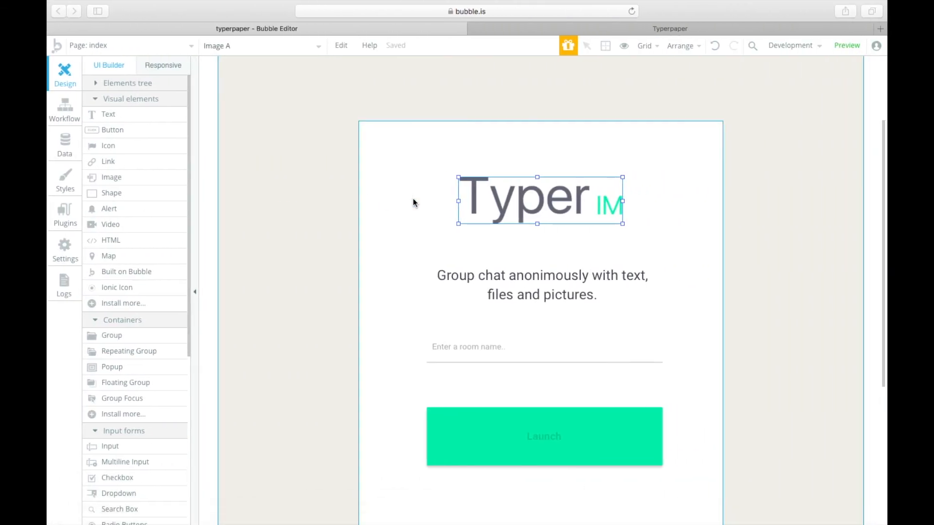
left_click(576, 95)
left_click(537, 286)
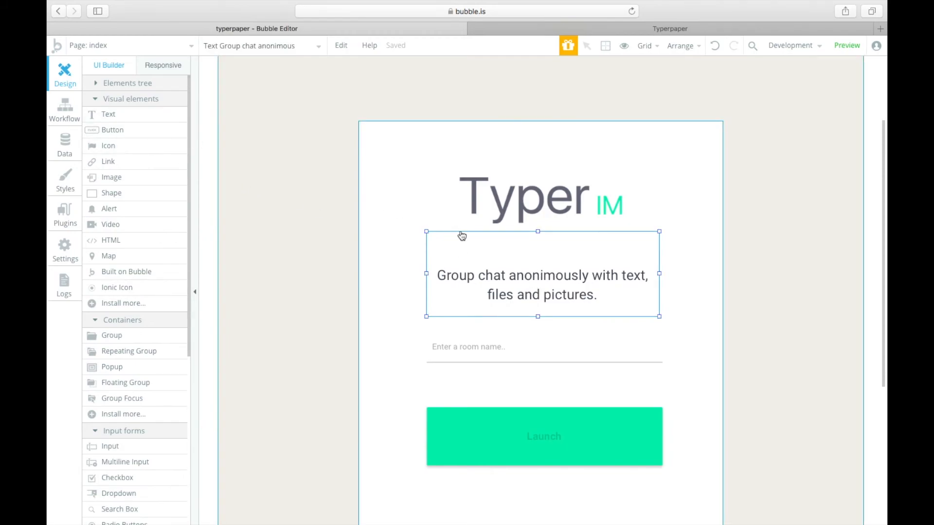
double_click(546, 294)
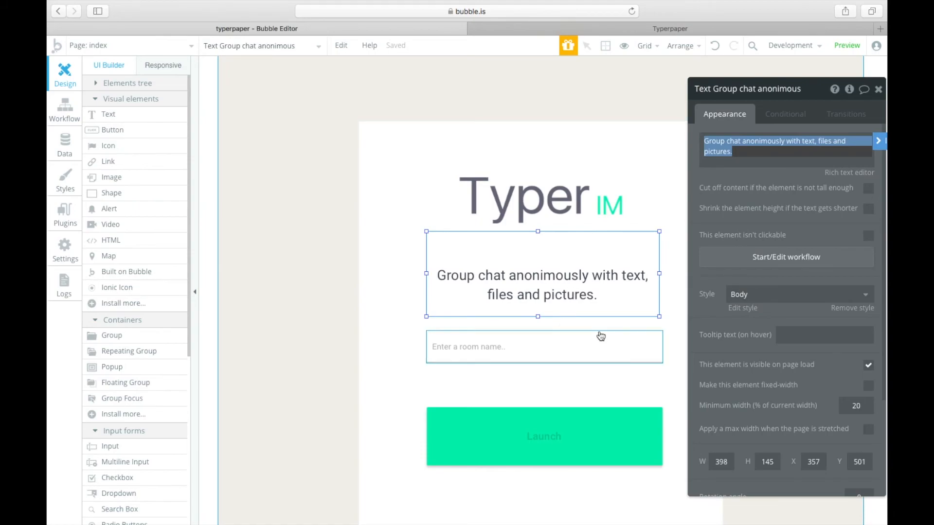
left_click(570, 345)
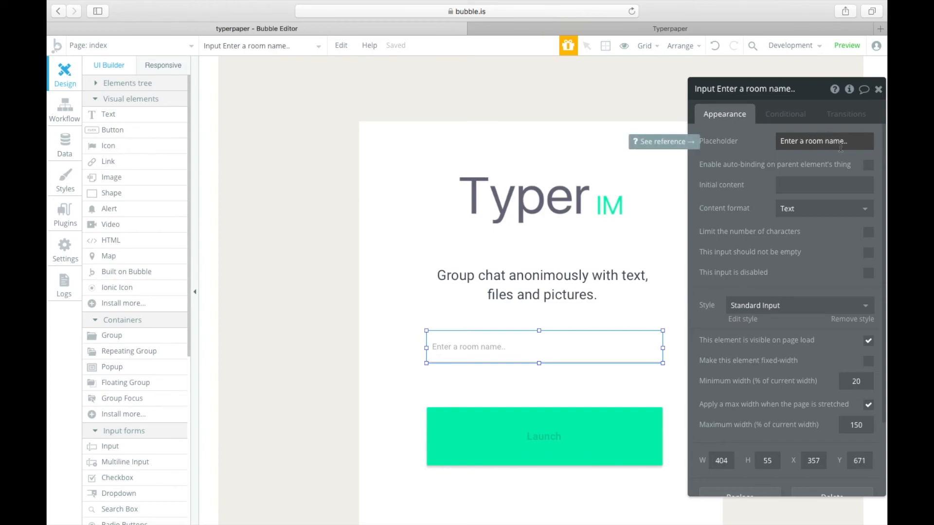
- Inspect the Launch button's properties on the index page
scroll(615, 298, "down", 3)
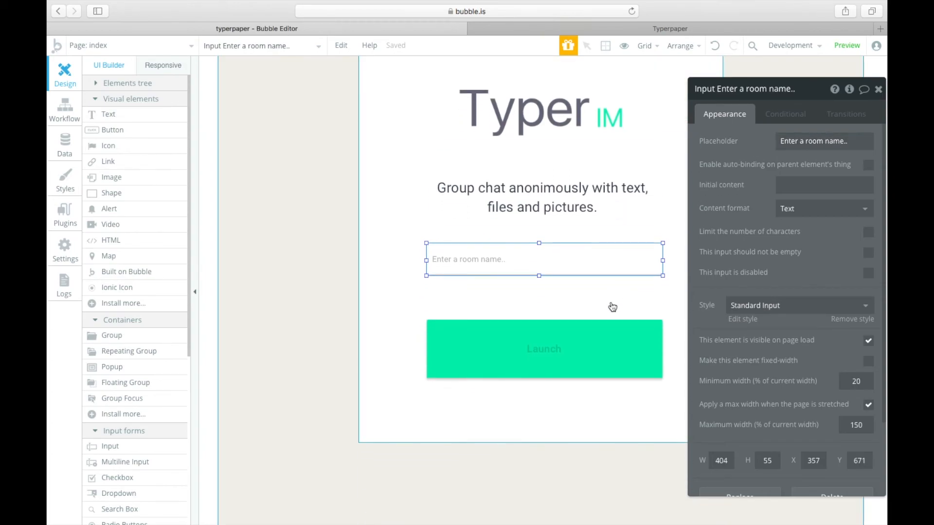
left_click(598, 343)
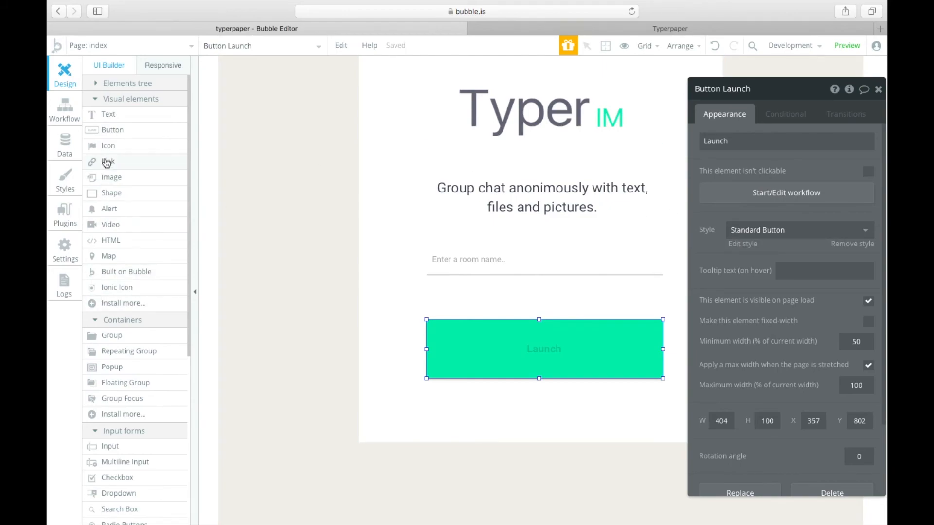
scroll(94, 383, "down", 3)
scroll(114, 318, "up", 3)
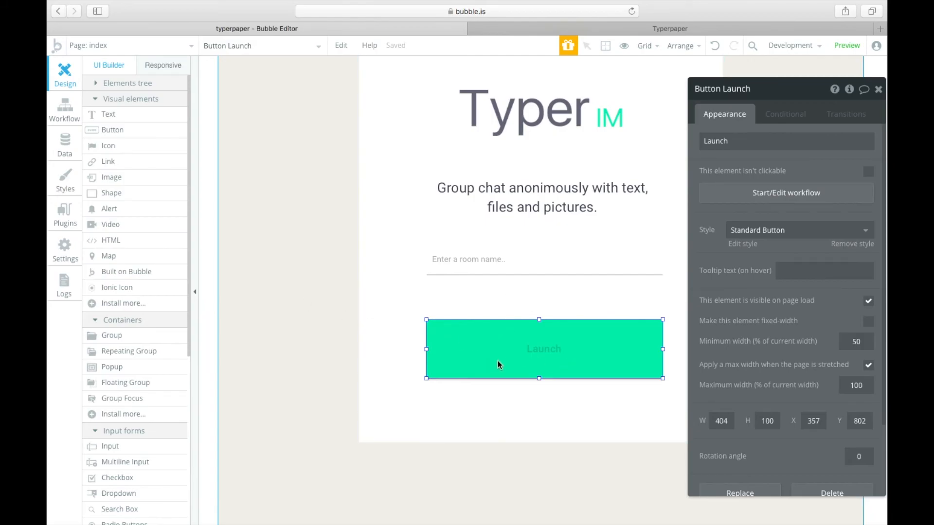
- Open the Launch button's Standard Button style and examine its appearance settings and its conditional formatting for the hovered and pressed states
left_click(741, 244)
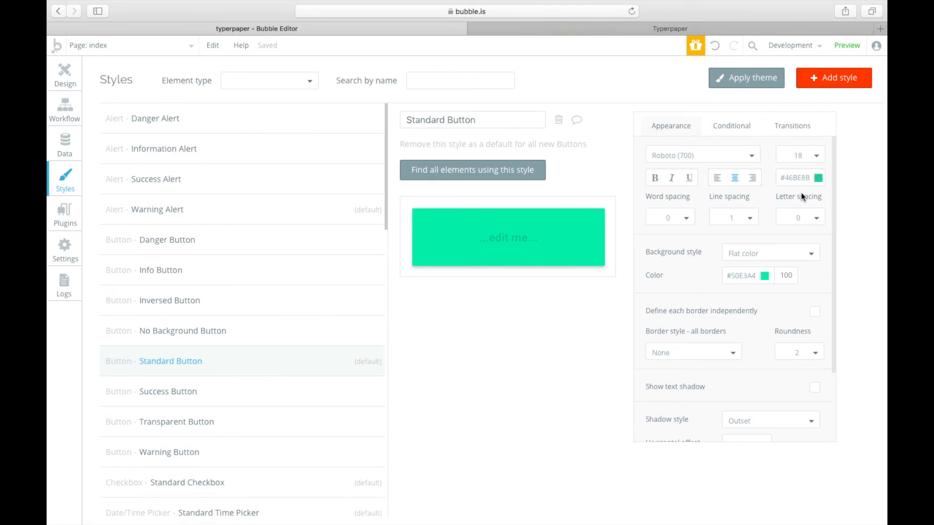
mouse_move(801, 193)
mouse_move(691, 156)
left_click(732, 128)
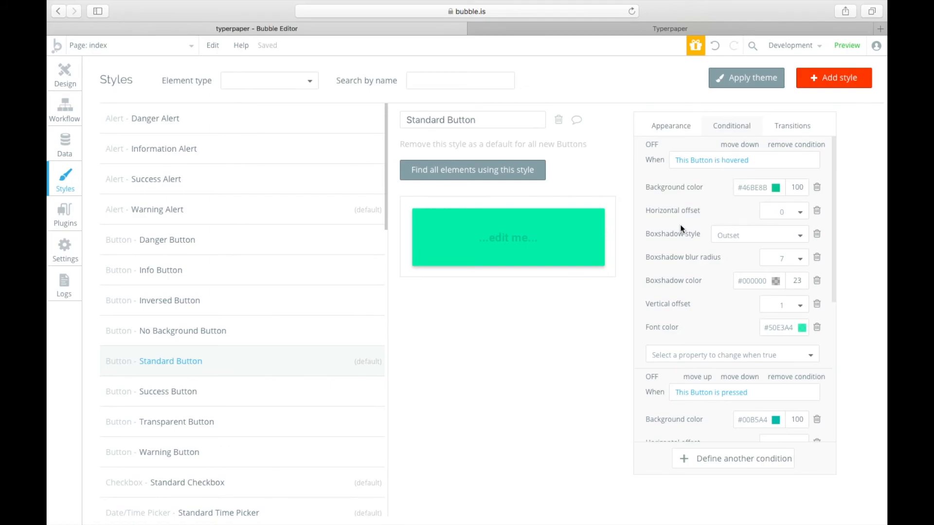
left_click(682, 129)
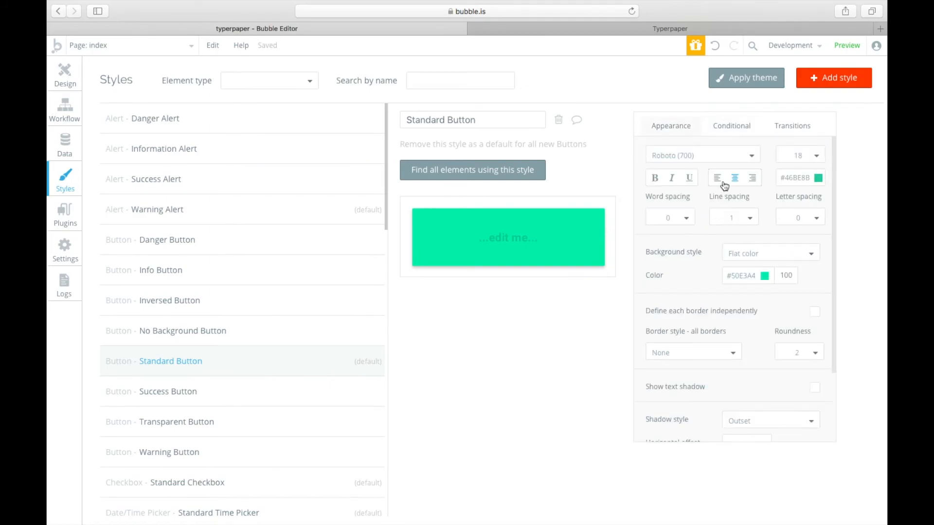
left_click(725, 128)
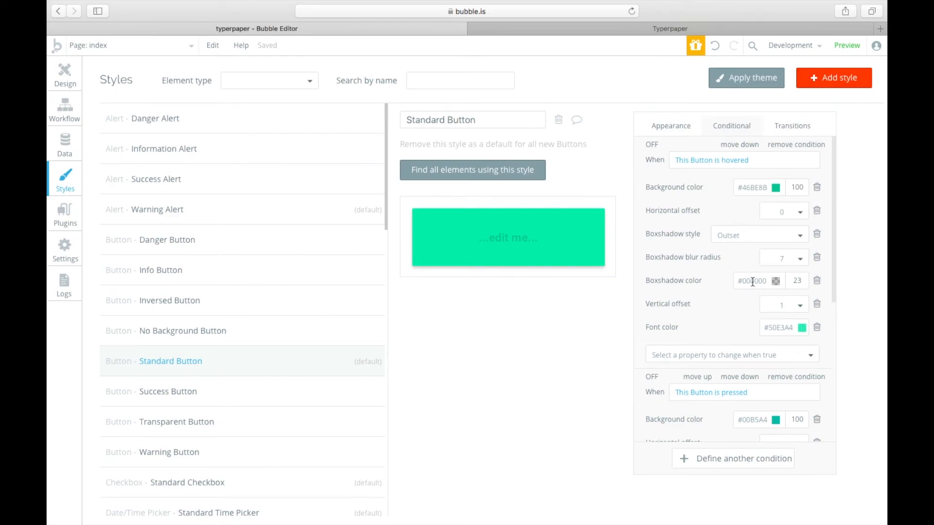
left_click(670, 132)
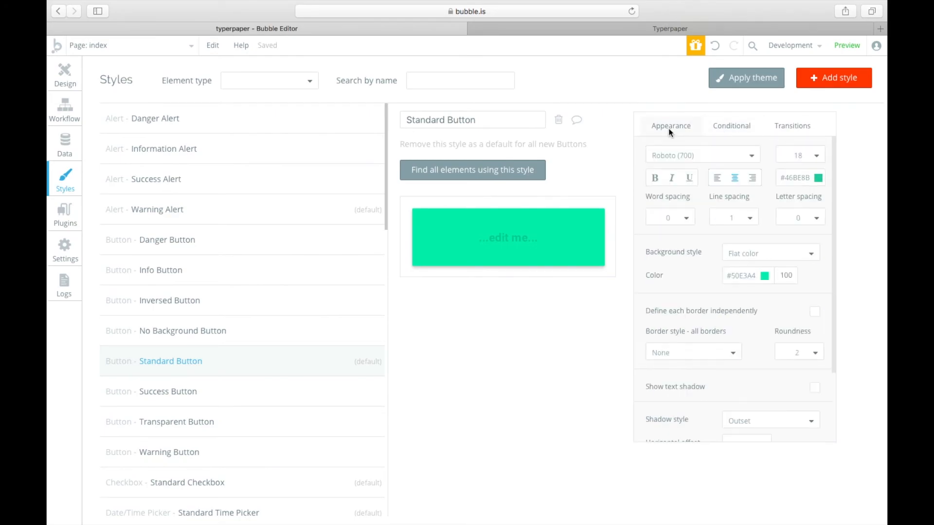
scroll(665, 351, "down", 3)
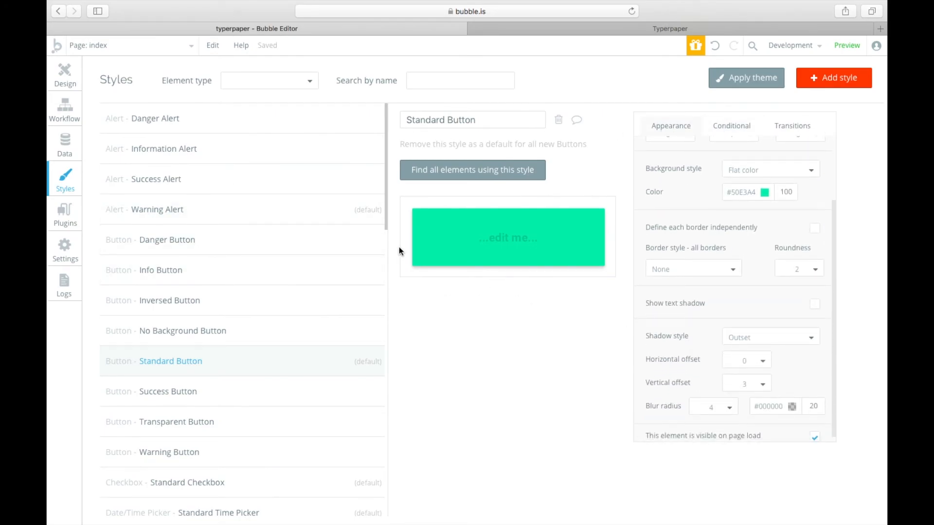
- Return to the index page design and examine the Body style applied to the tagline text
scroll(650, 336, "down", 1)
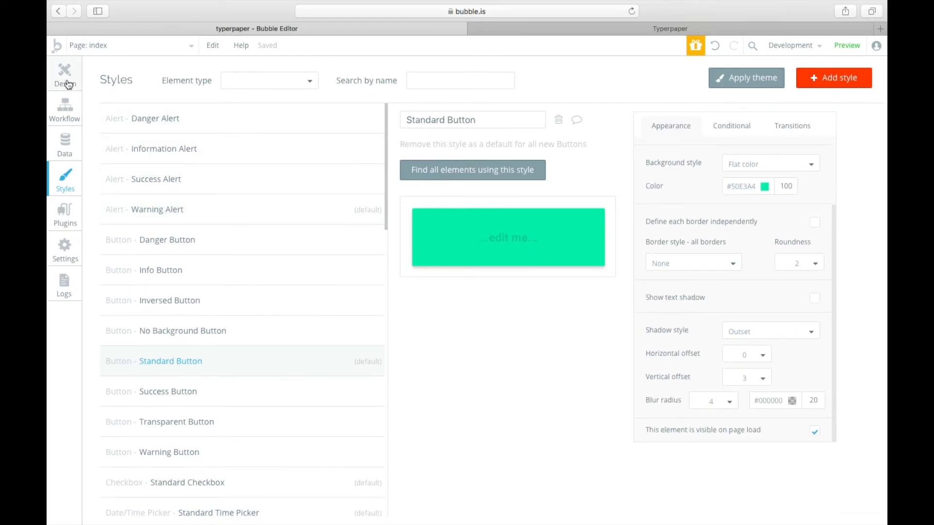
left_click(68, 84)
left_click(511, 263)
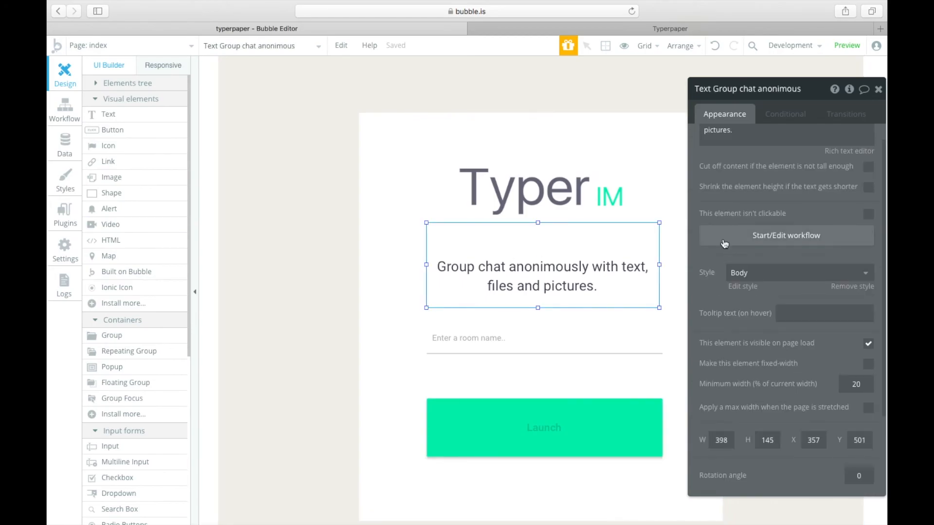
left_click(734, 287)
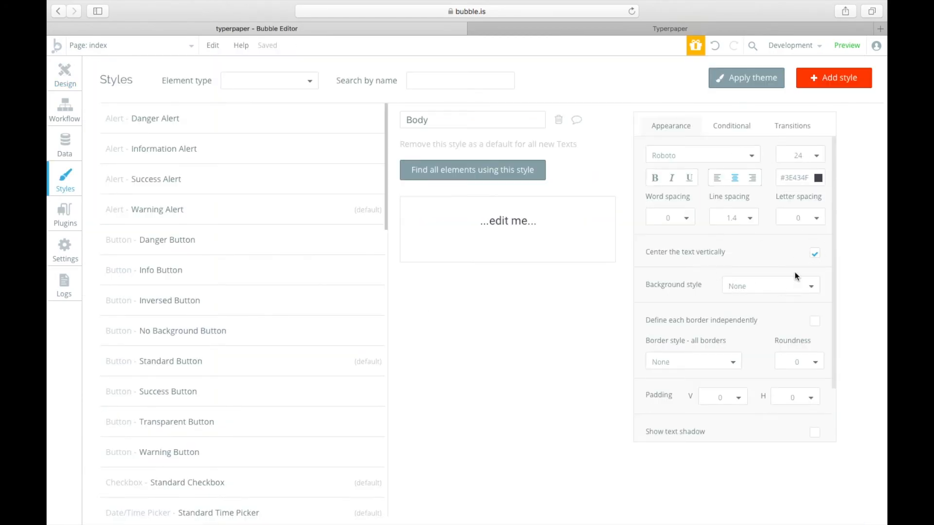
left_click(65, 73)
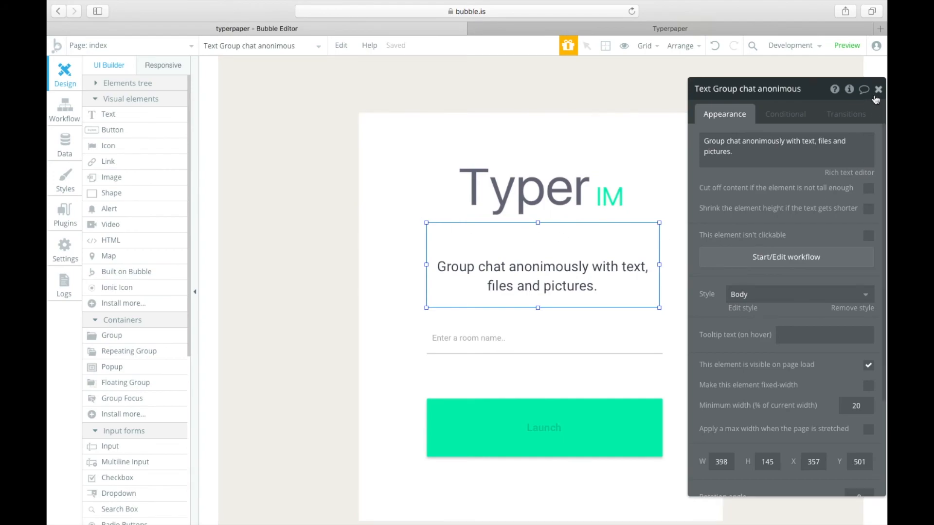
left_click(879, 87)
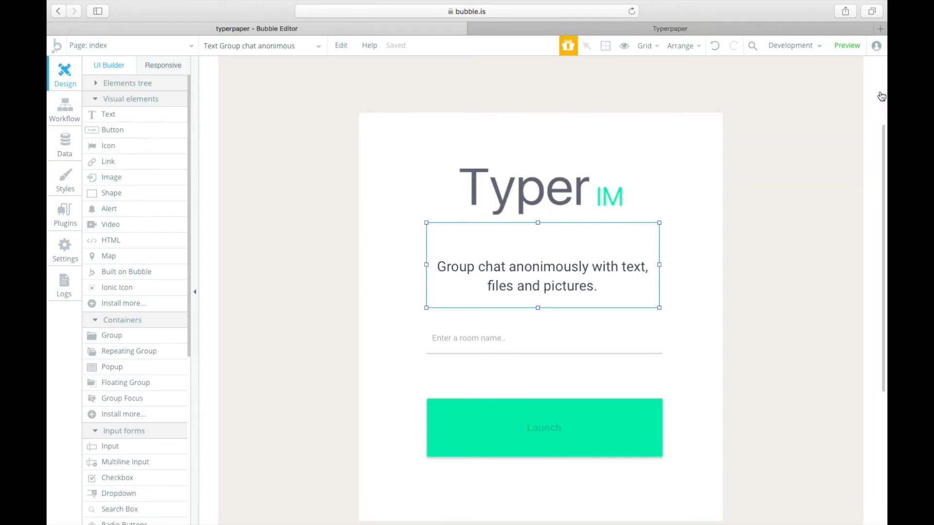
- Select the room name input and the Launch button in turn on the index page, finishing on the page itself
left_click(763, 407)
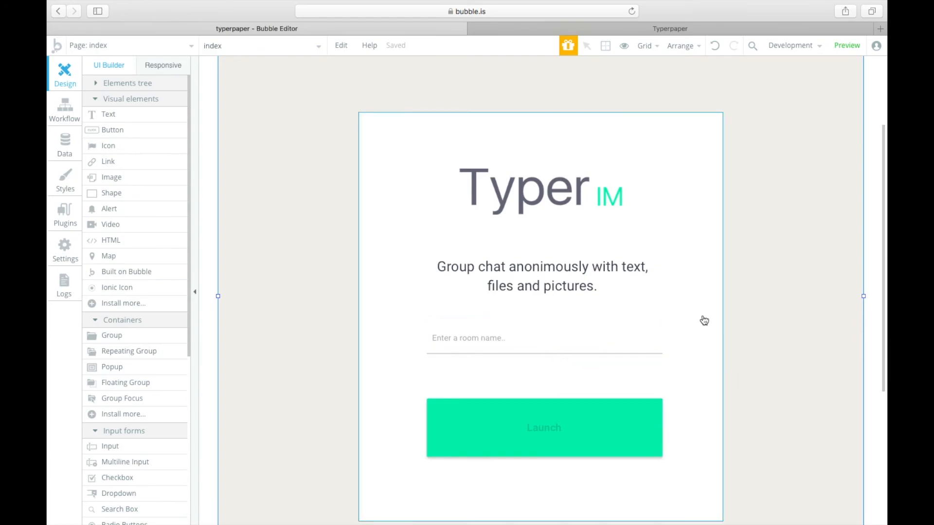
left_click(507, 337)
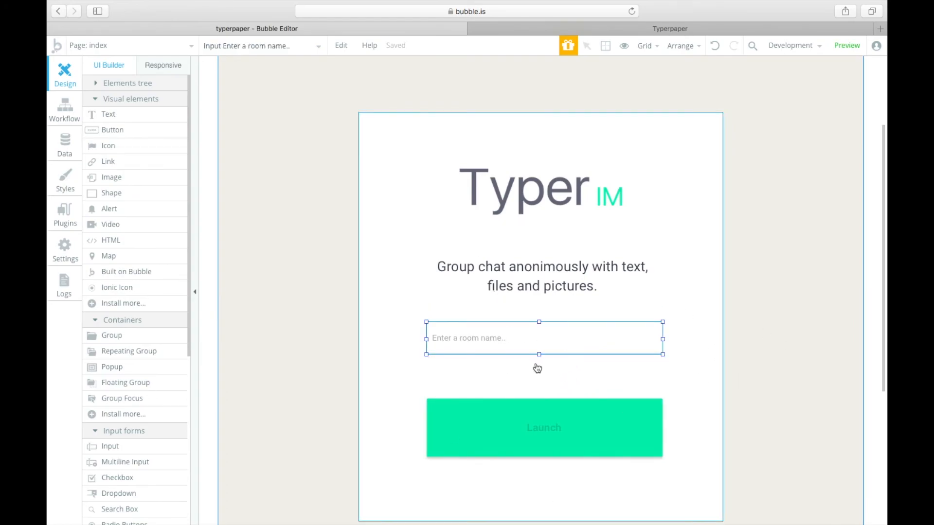
left_click(498, 419)
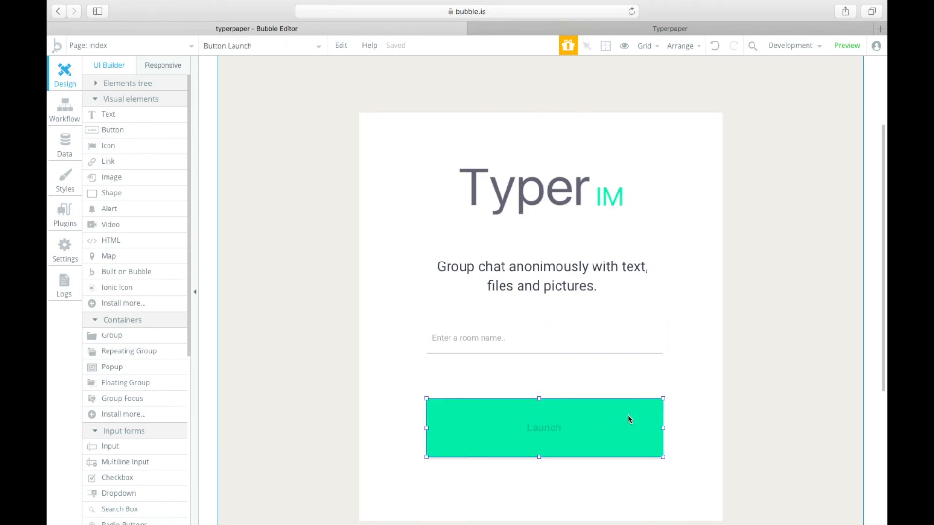
left_click(746, 398)
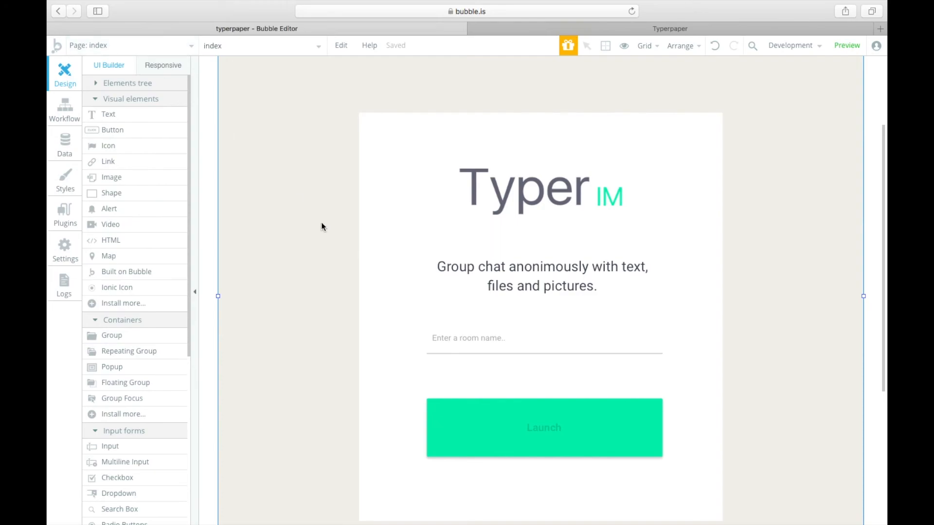
- Open the app page and select its Typer IM logo image, followed by the X button
left_click(160, 50)
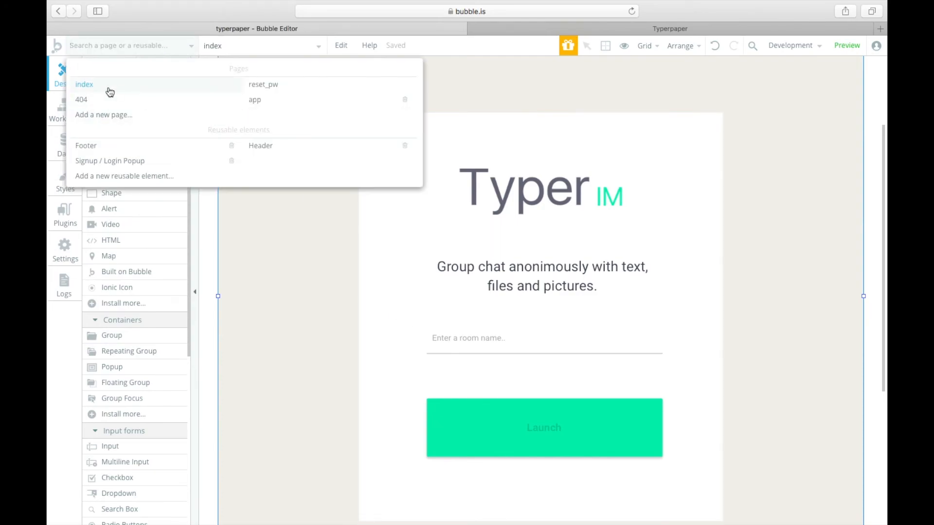
left_click(277, 105)
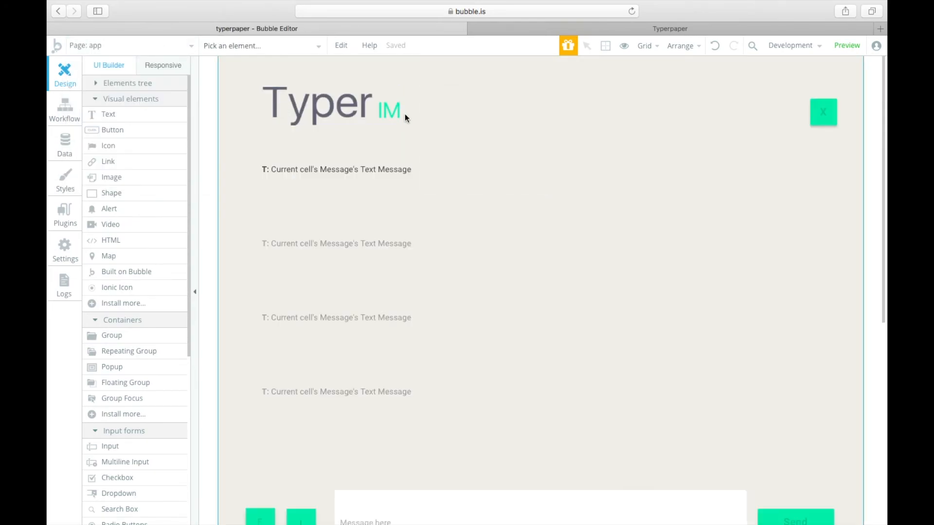
left_click(381, 101)
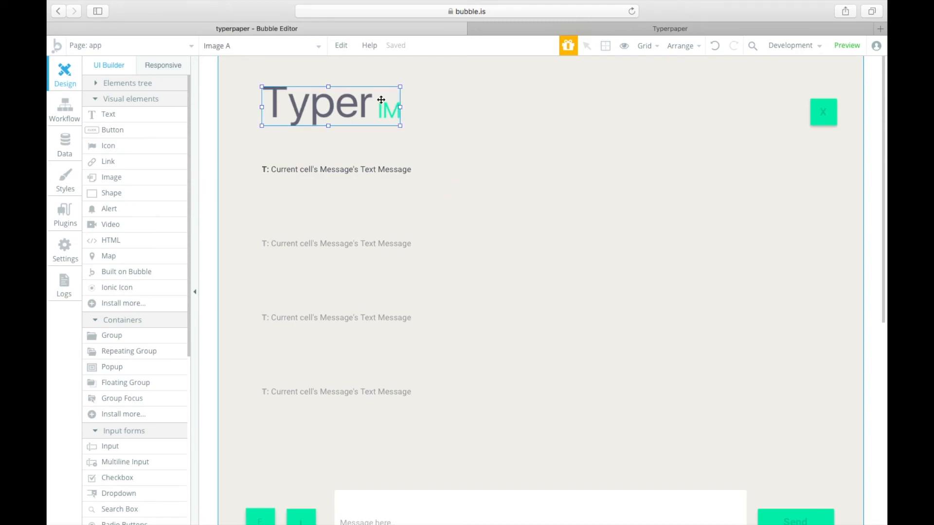
left_click(812, 116)
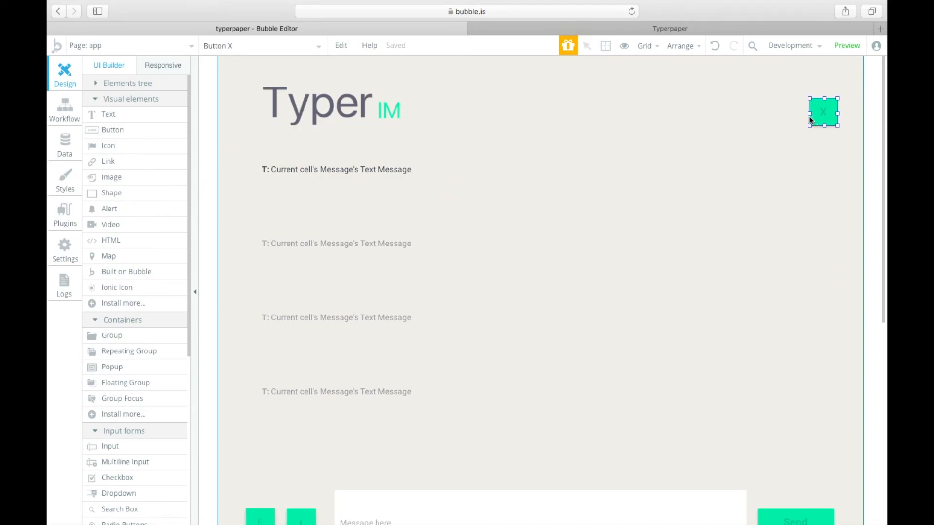
- Go back to the index page and review the Launch button's Standard Button style before returning to the page design
left_click(143, 46)
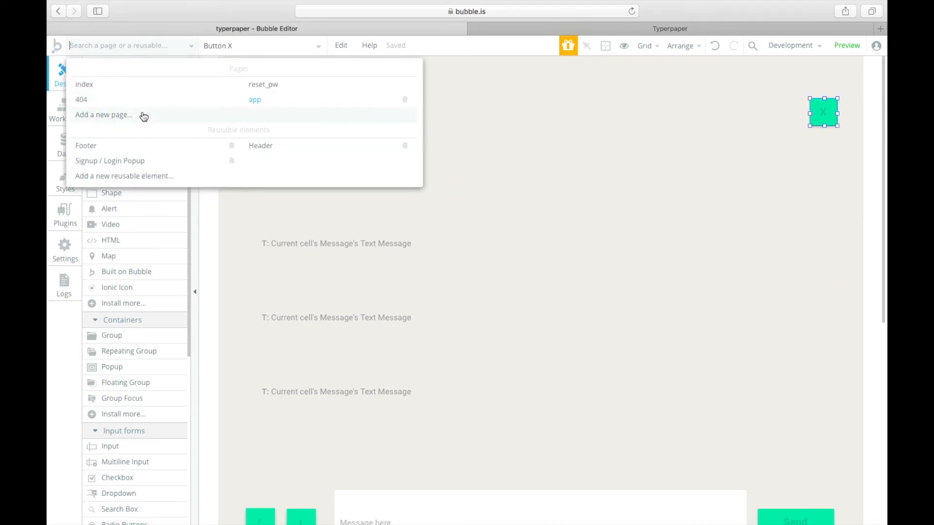
left_click(116, 88)
left_click(510, 361)
double_click(542, 367)
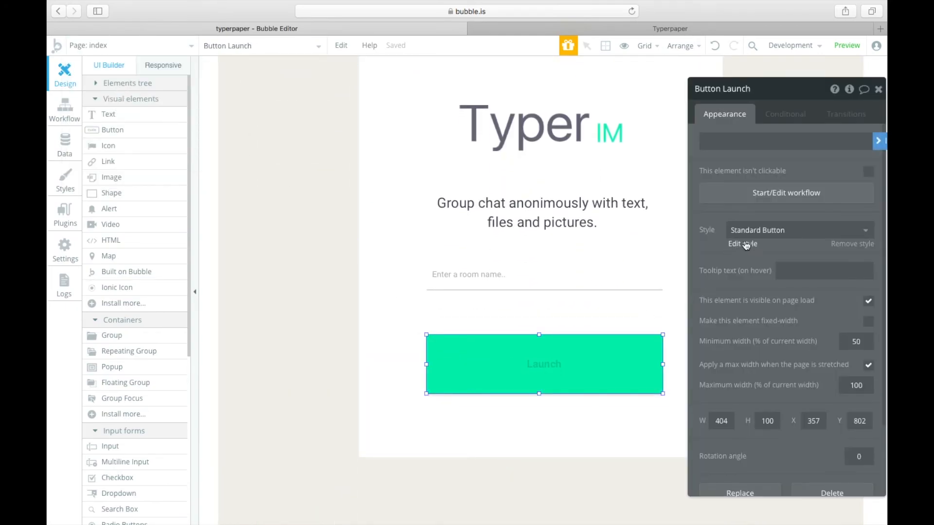
left_click(741, 244)
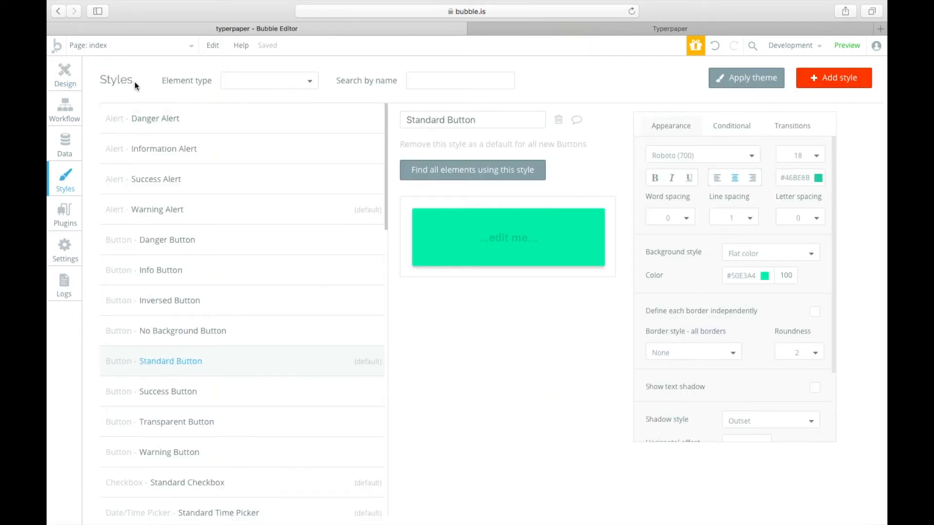
left_click(65, 74)
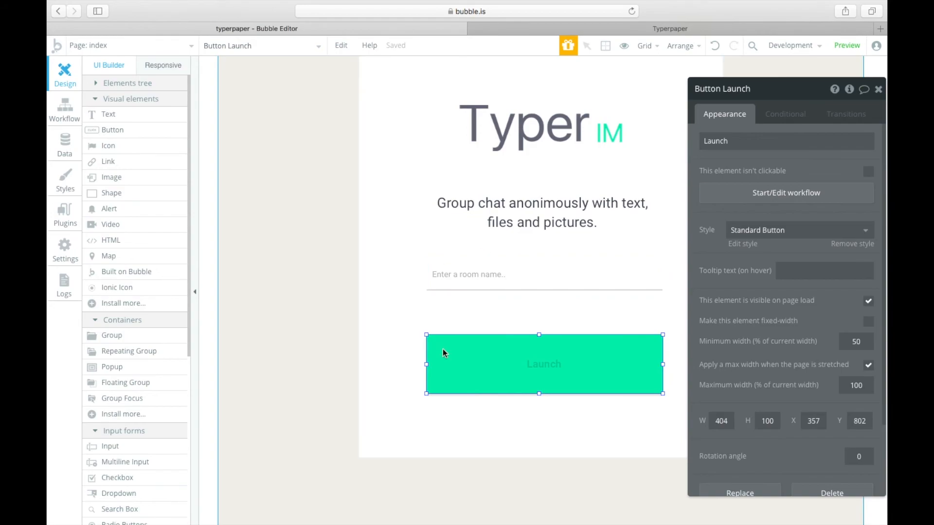
- Open the app page and examine its layout from the logo and message list to the message input and Send button
left_click(178, 51)
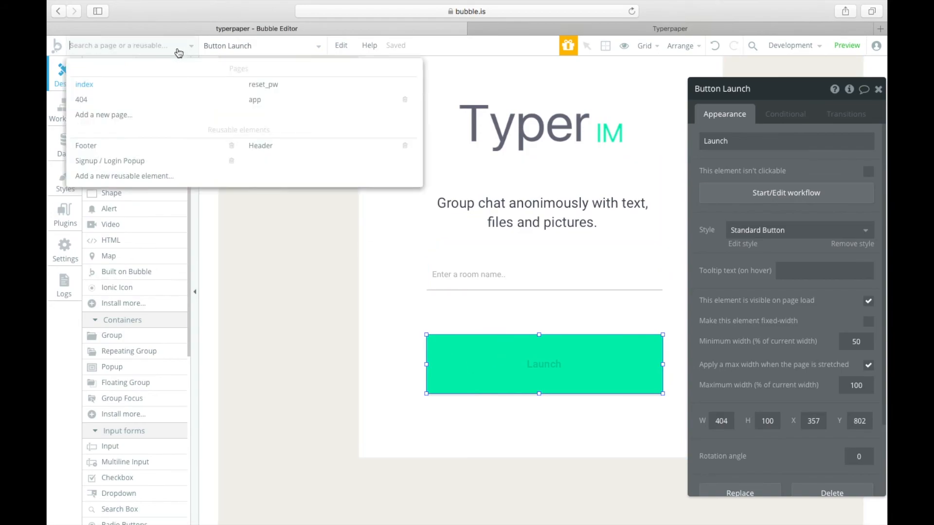
left_click(262, 100)
scroll(438, 234, "down", 5)
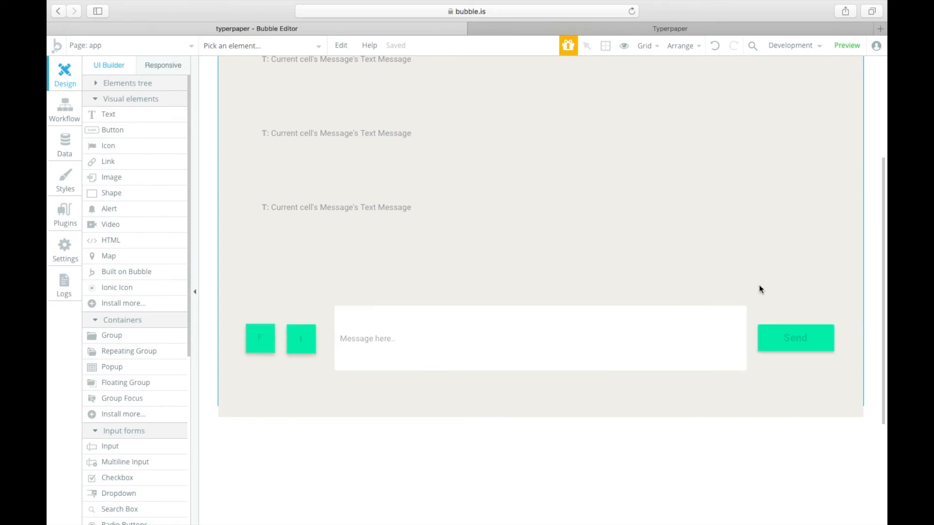
scroll(768, 243, "up", 4)
scroll(807, 261, "down", 6)
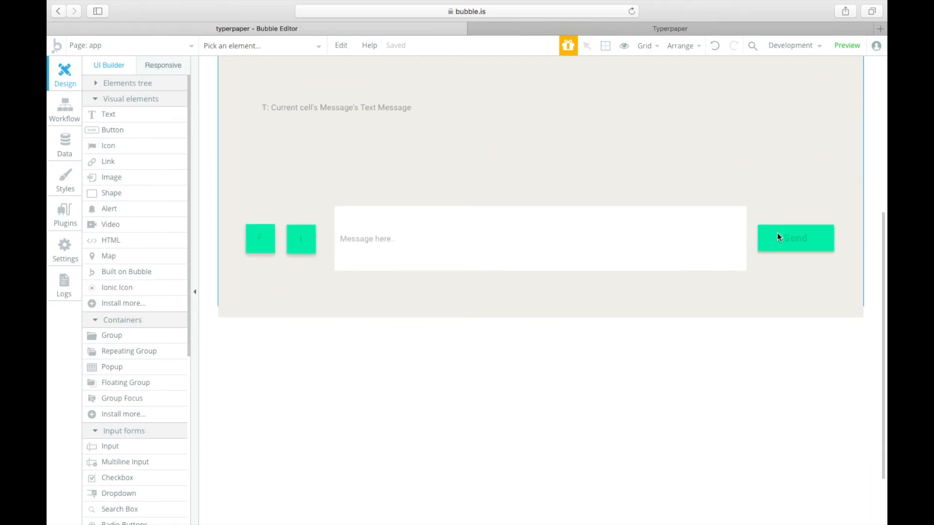
scroll(684, 286, "up", 6)
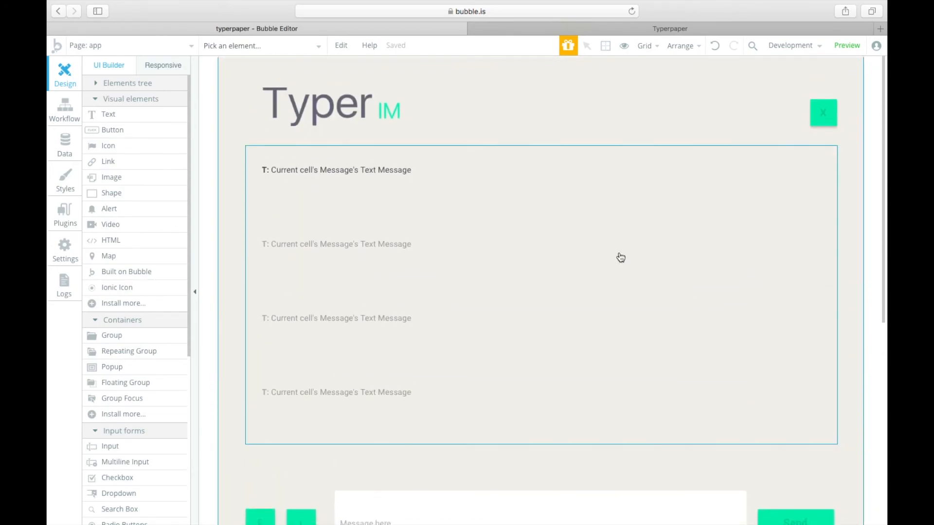
scroll(731, 307, "down", 5)
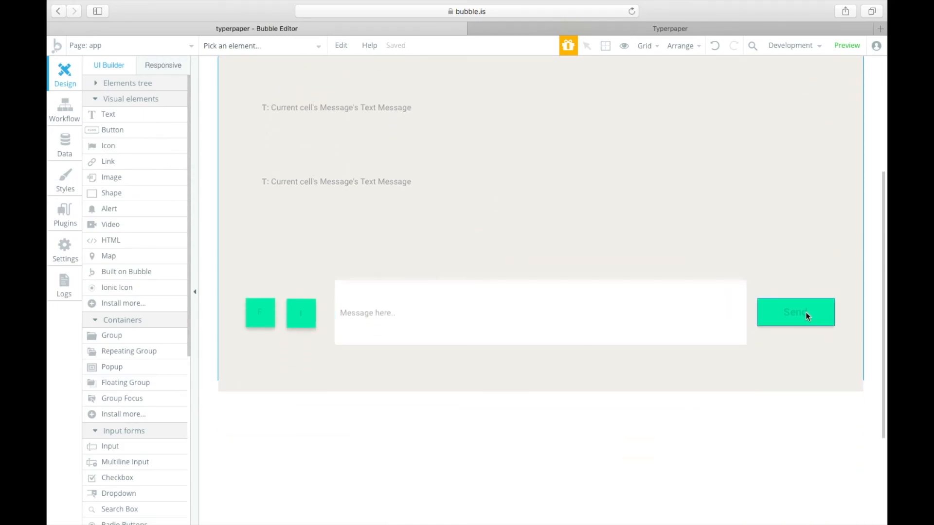
scroll(807, 311, "up", 5)
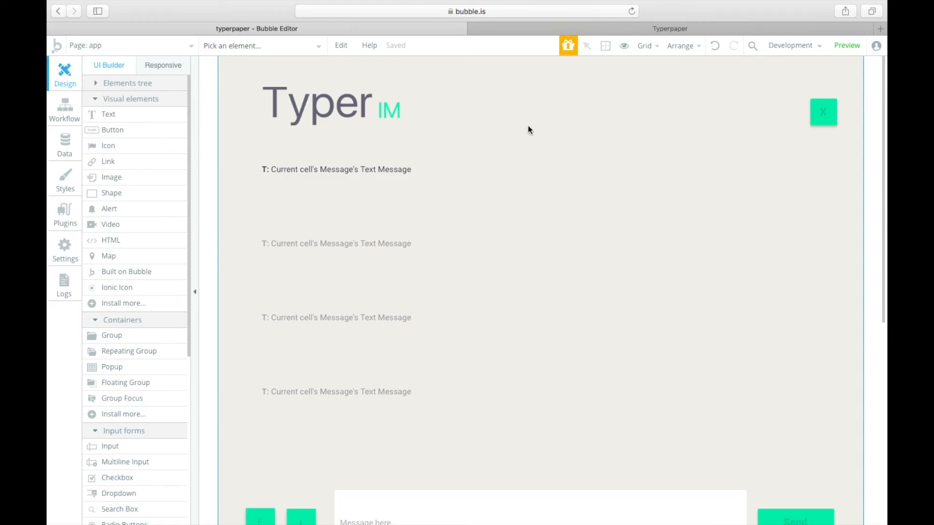
- Inspect the X button's properties on the app page and compare it with the buttons beside the message input
left_click(821, 112)
double_click(828, 106)
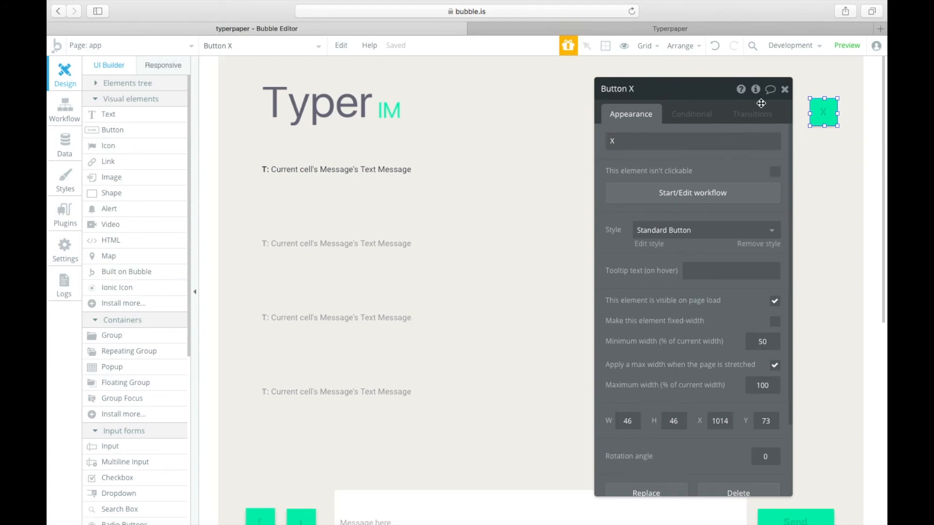
left_click(785, 90)
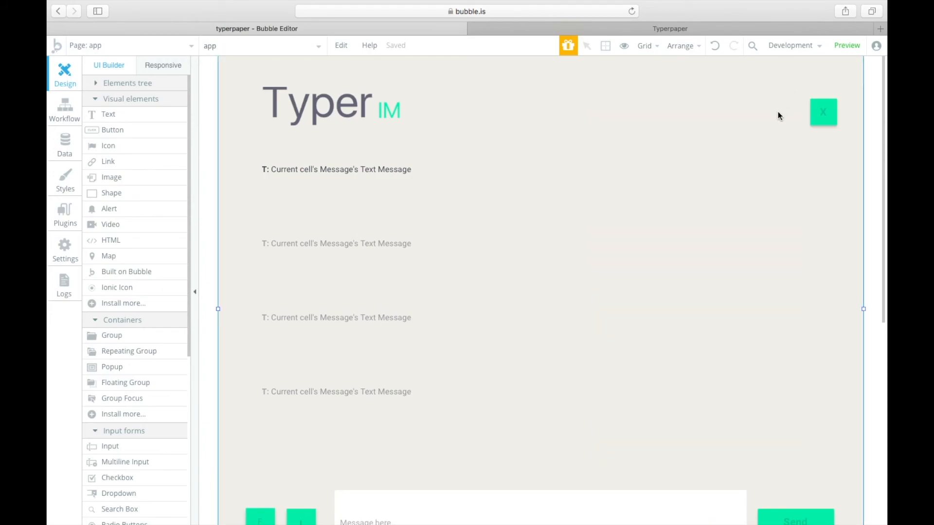
scroll(827, 113, "down", 5)
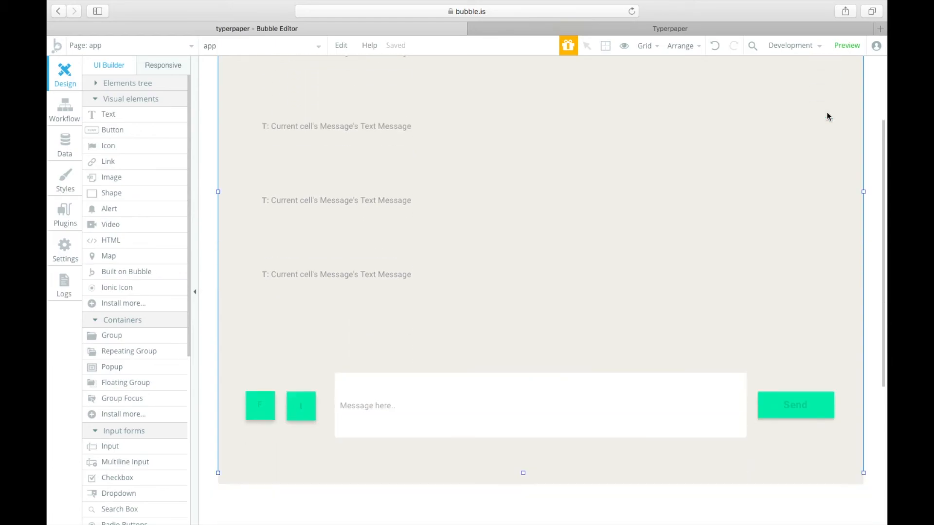
scroll(826, 115, "up", 4)
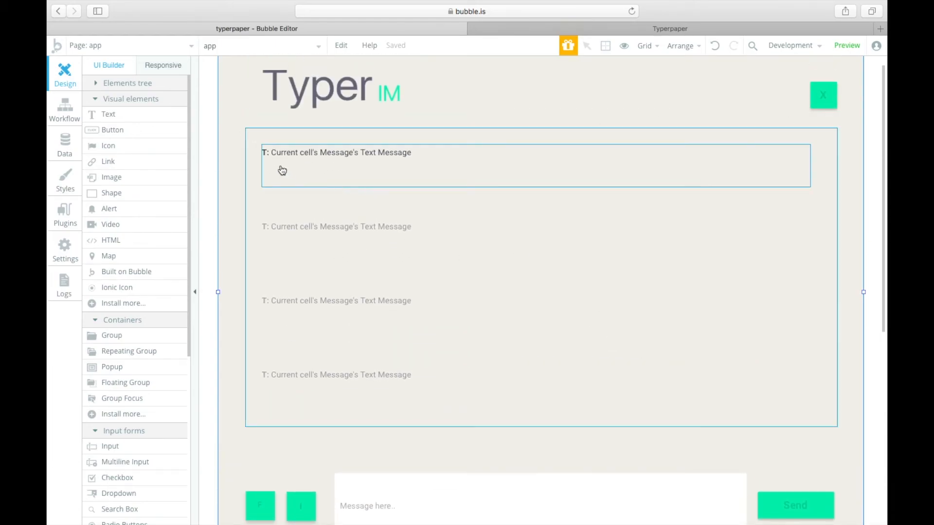
- Inspect the message repeating group's properties and its available layout style options on the app page
double_click(250, 150)
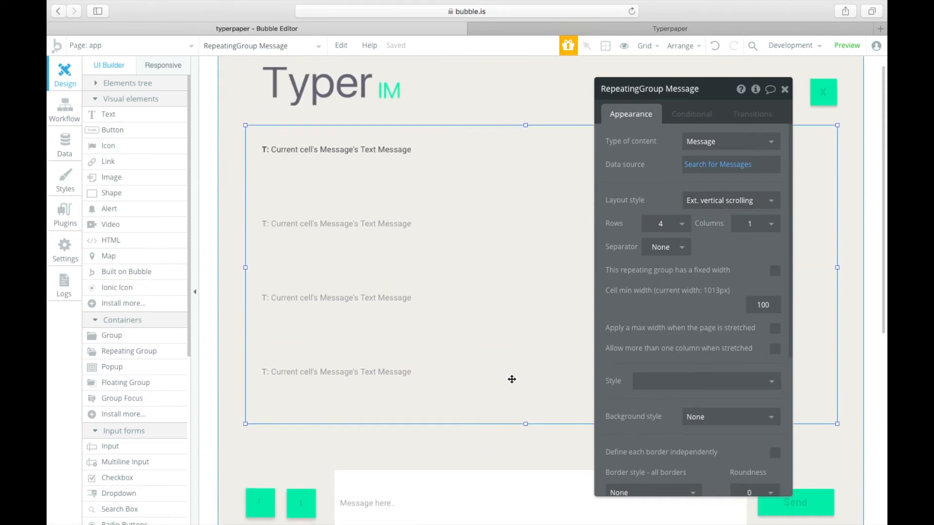
scroll(507, 326, "up", 1)
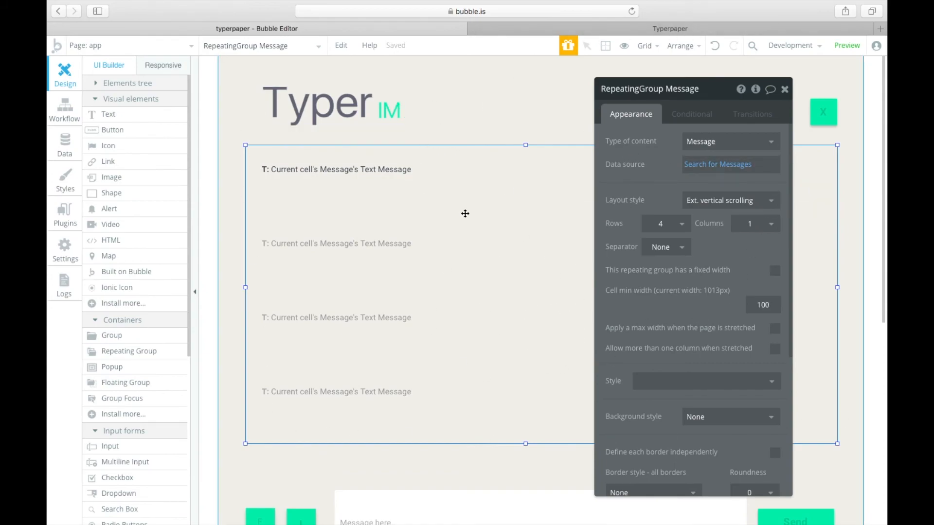
scroll(573, 275, "down", 2)
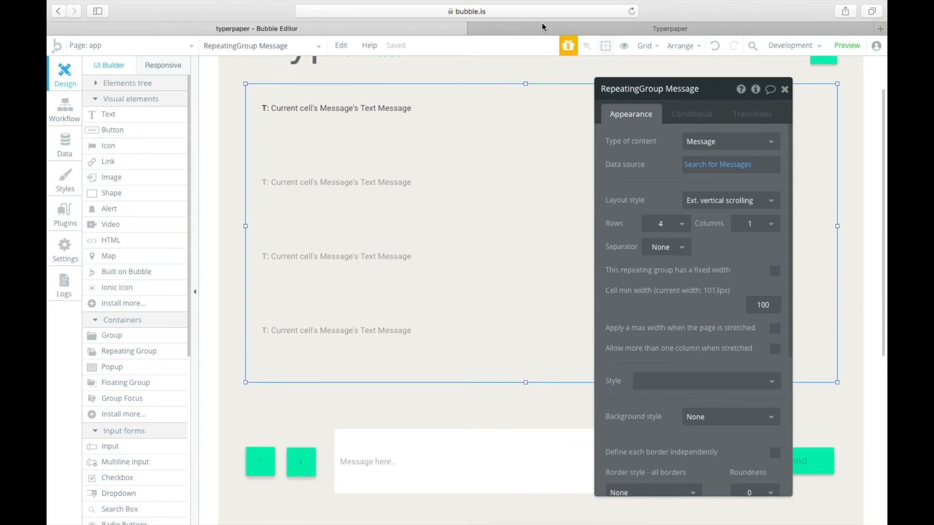
left_click(696, 203)
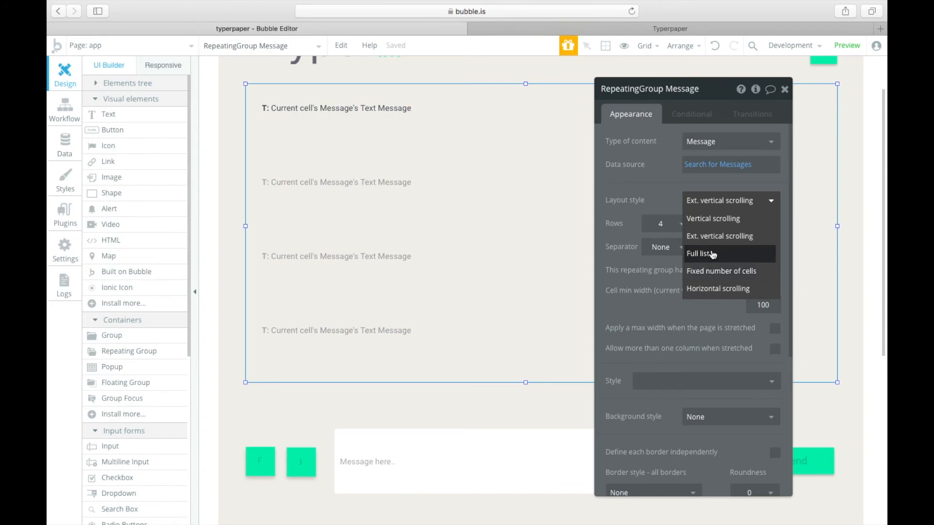
left_click(673, 204)
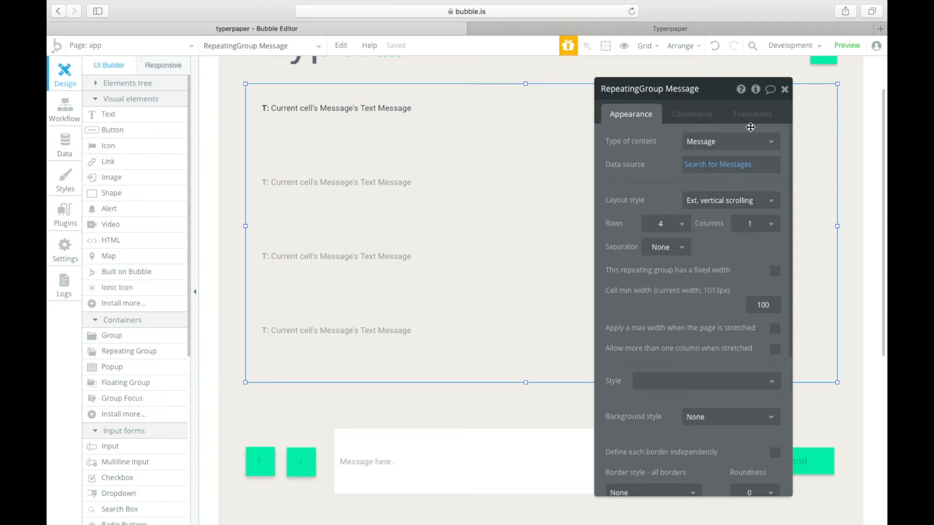
left_click(783, 89)
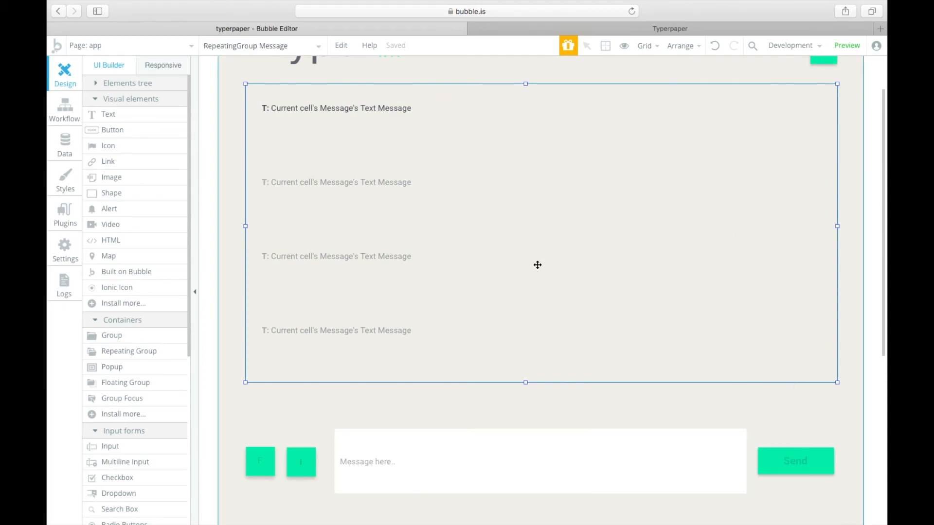
scroll(537, 265, "down", 3)
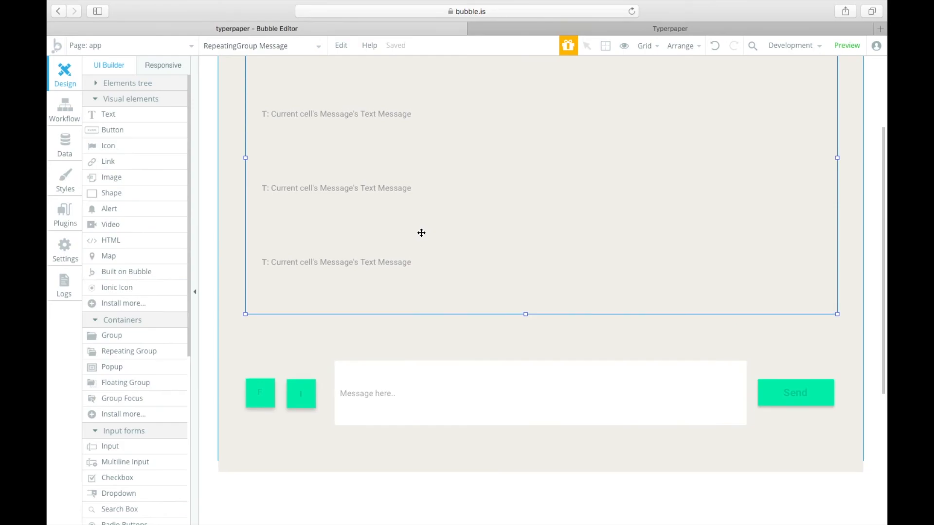
scroll(421, 233, "up", 5)
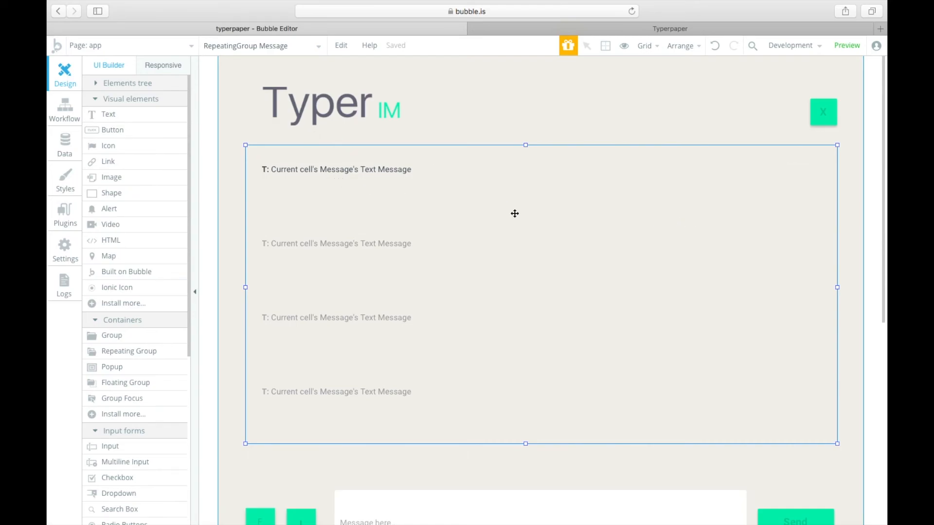
- Inspect the text element in the message repeating group's first cell, including its bold T: prefix and dynamic Text Message content
key("ctrl+Left")
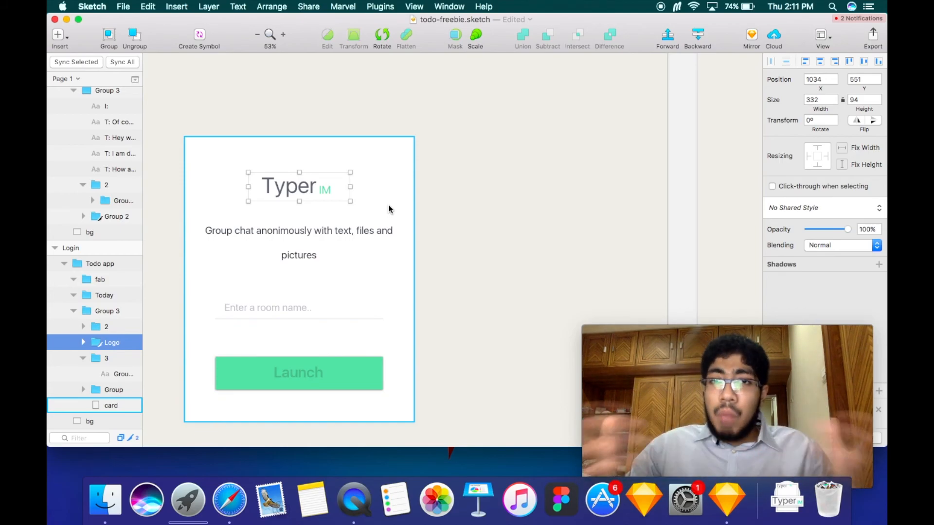
key("ctrl+Right")
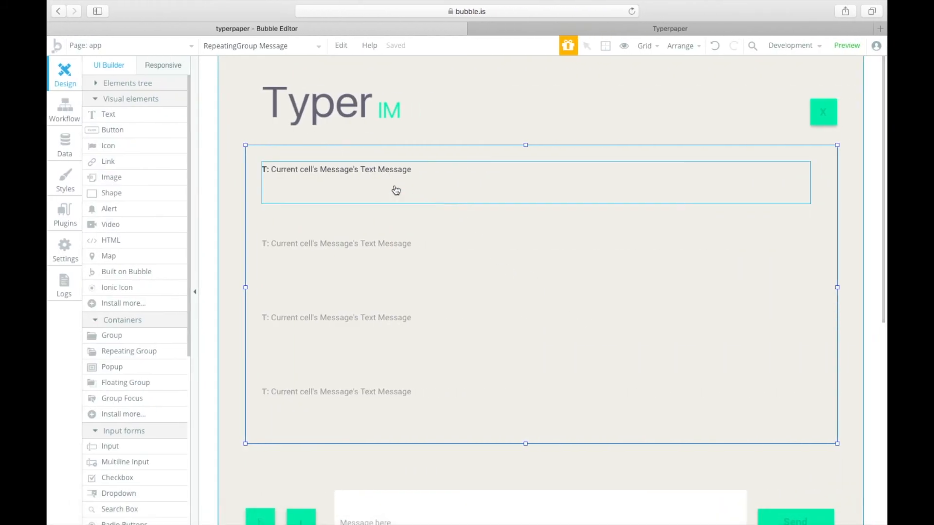
left_click(329, 177)
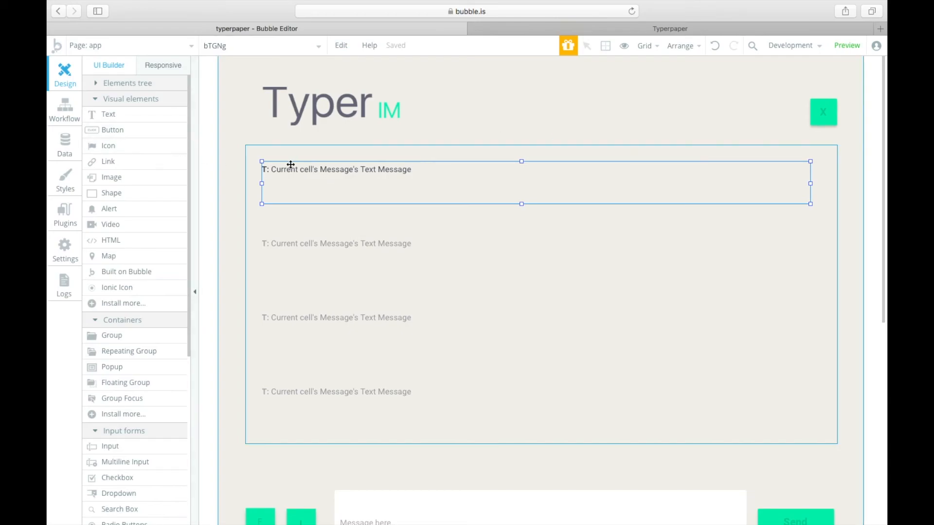
double_click(259, 174)
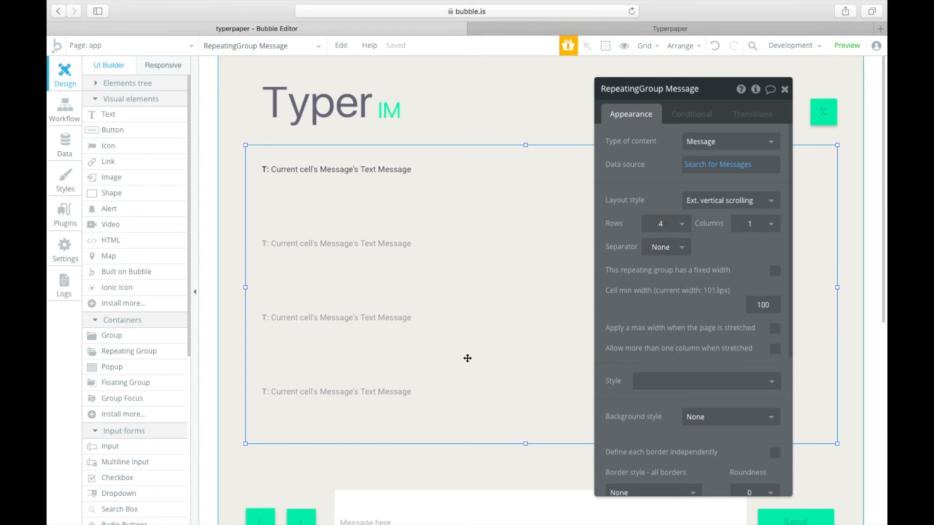
left_click(383, 183)
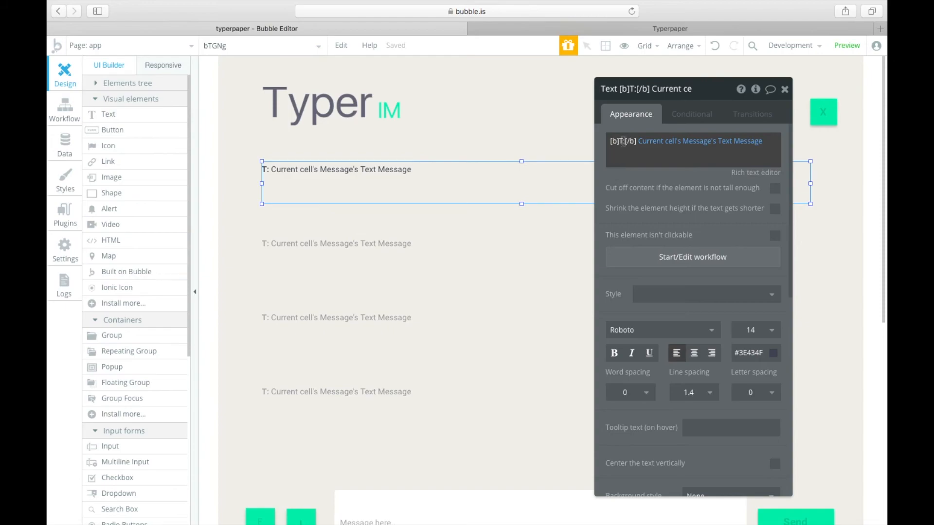
double_click(623, 141)
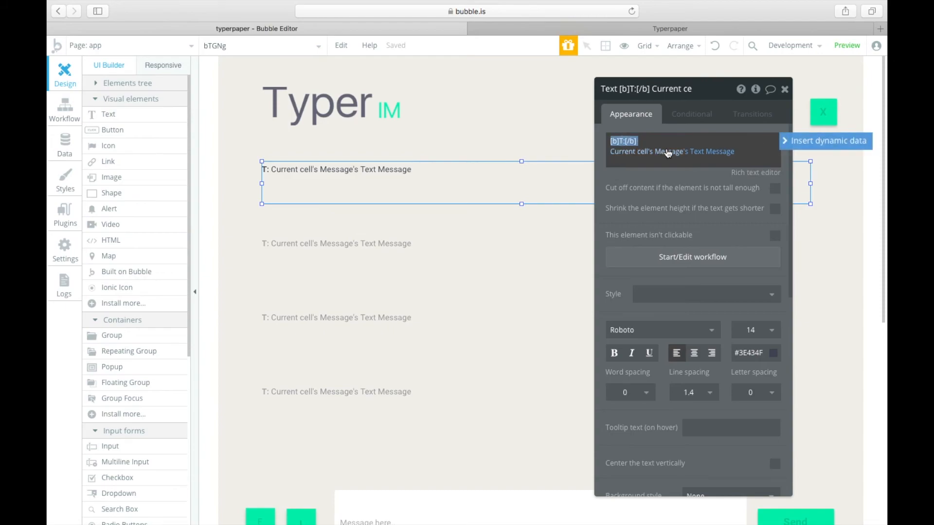
left_click(238, 214)
left_click(411, 186)
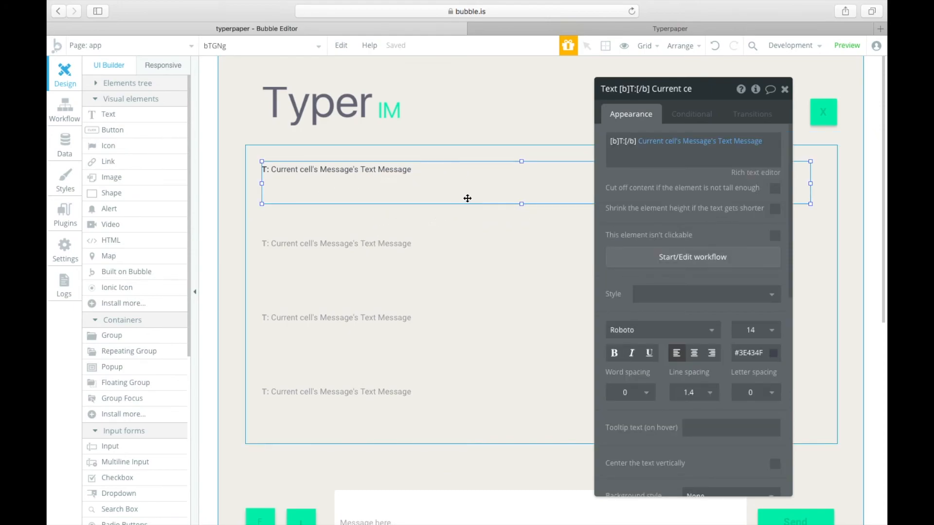
- Inspect the message input's placeholder, content format and font settings, and check its available style options
scroll(394, 258, "down", 3)
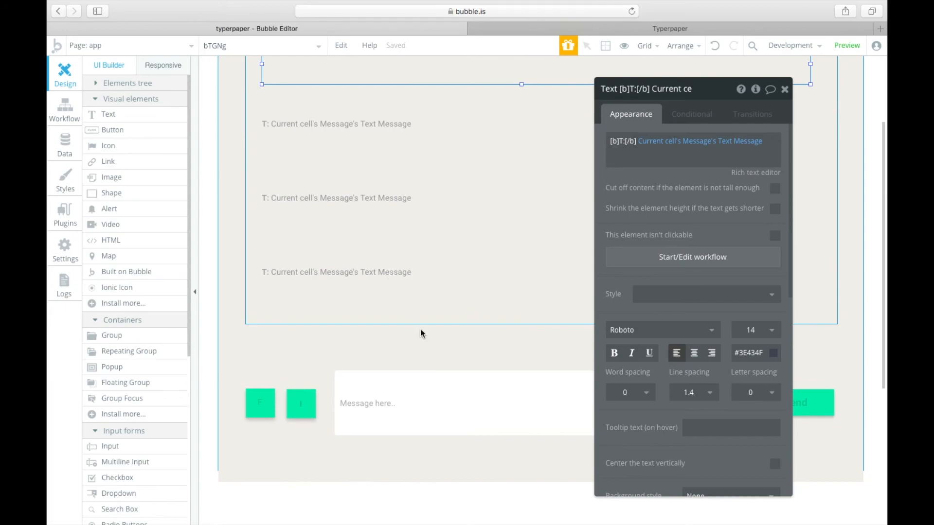
left_click(430, 388)
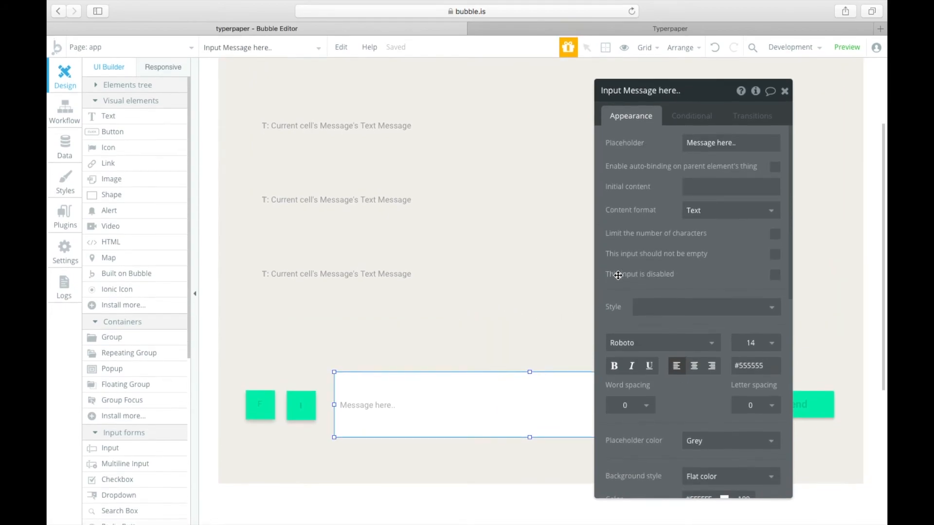
scroll(545, 193, "up", 3)
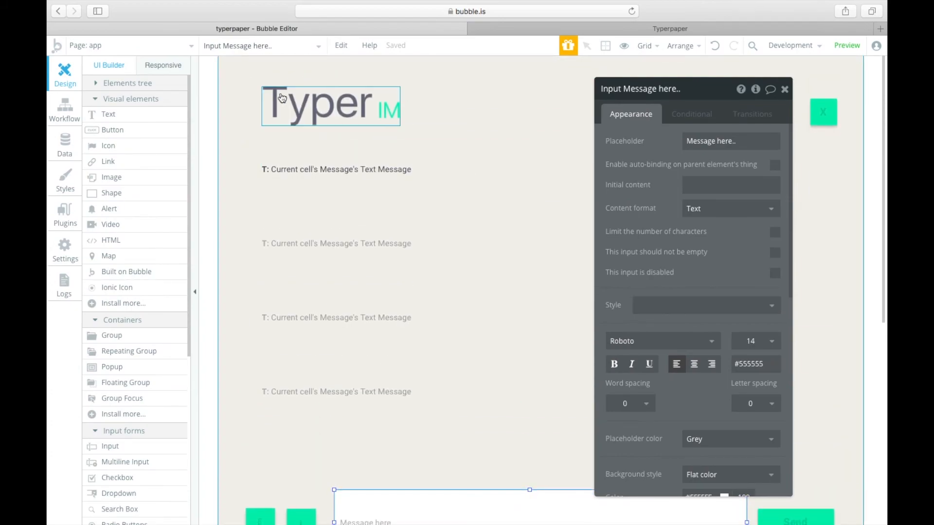
left_click(149, 48)
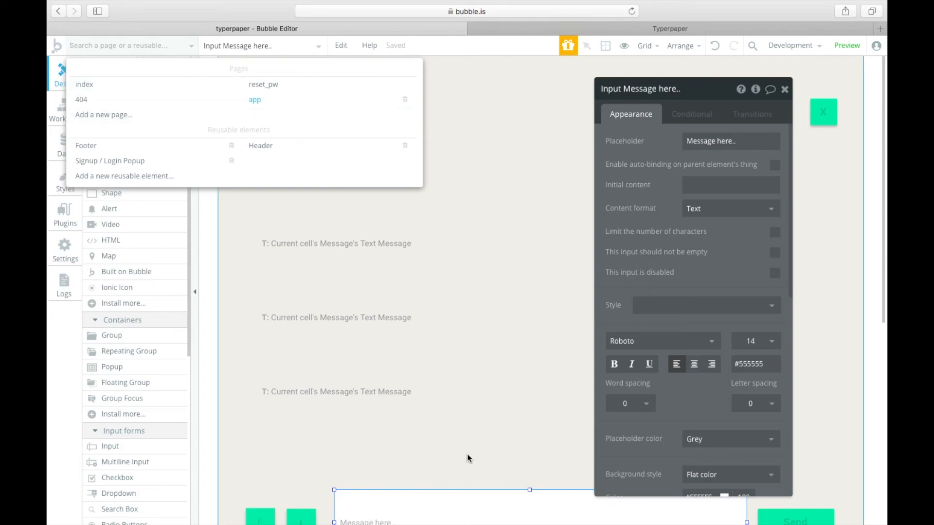
left_click(472, 465)
scroll(474, 467, "down", 3)
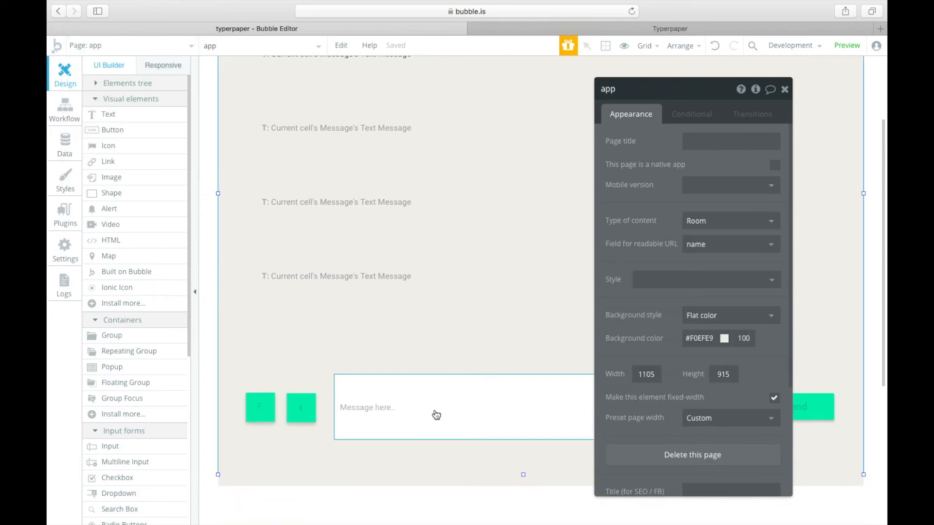
left_click(431, 395)
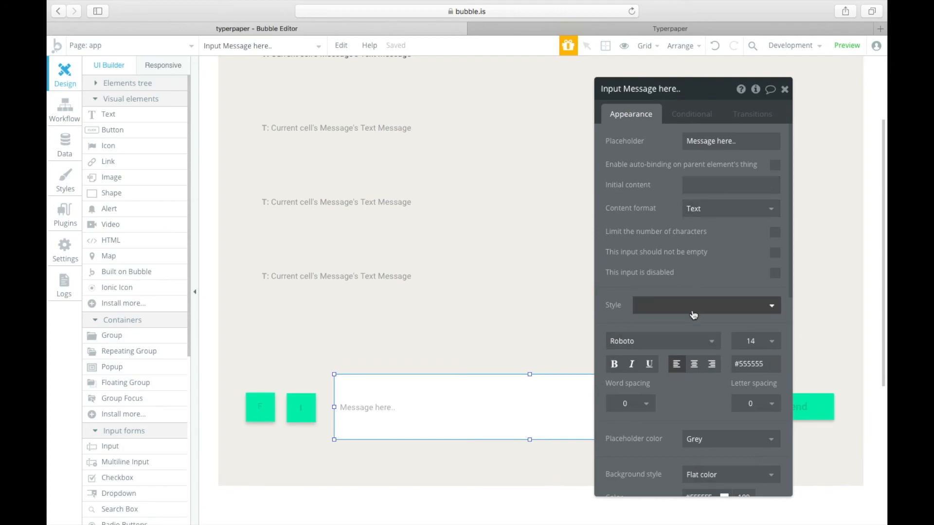
scroll(693, 351, "down", 3)
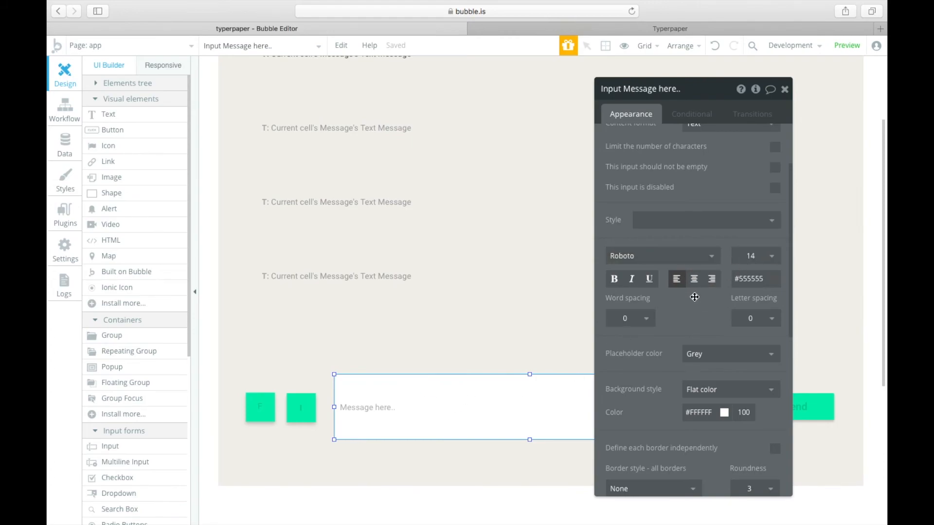
left_click(691, 229)
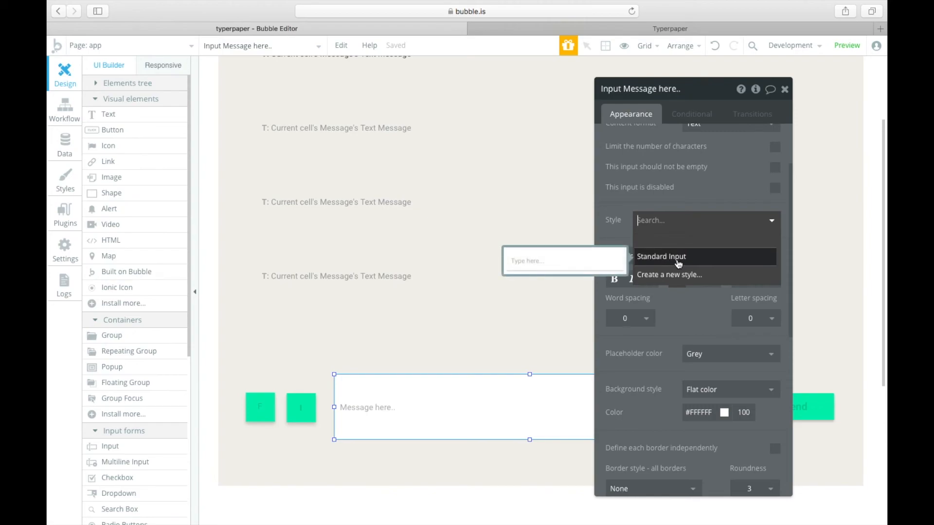
left_click(620, 222)
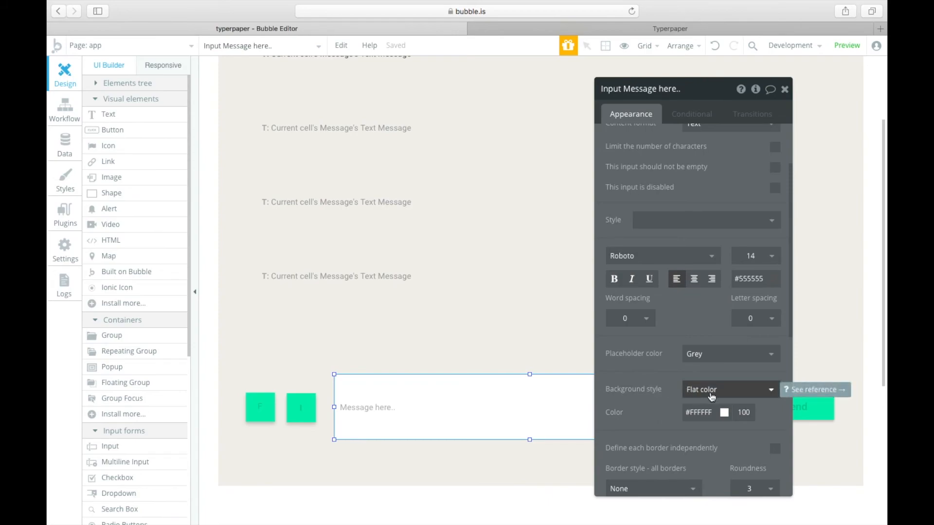
- Review the message input's background, border, roundness options, padding, shadow and size settings, and close its properties
scroll(711, 408, "down", 2)
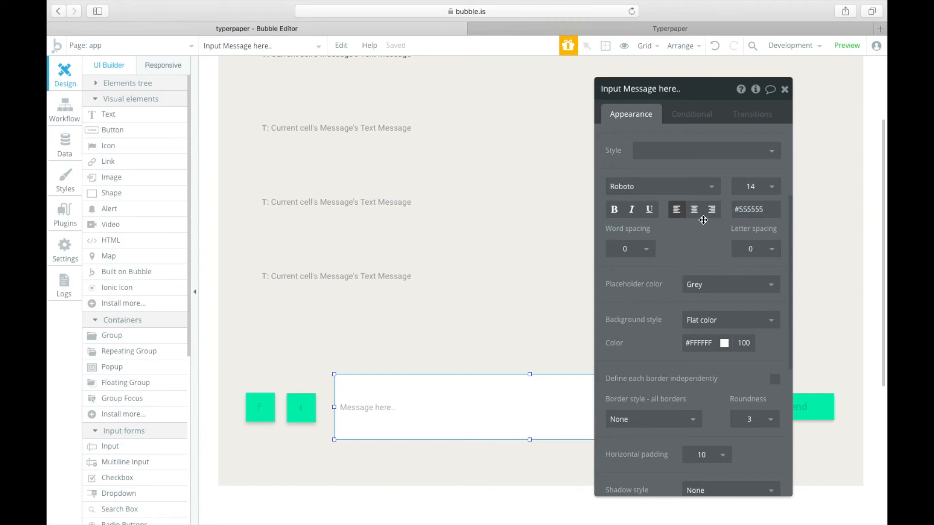
scroll(674, 247, "down", 3)
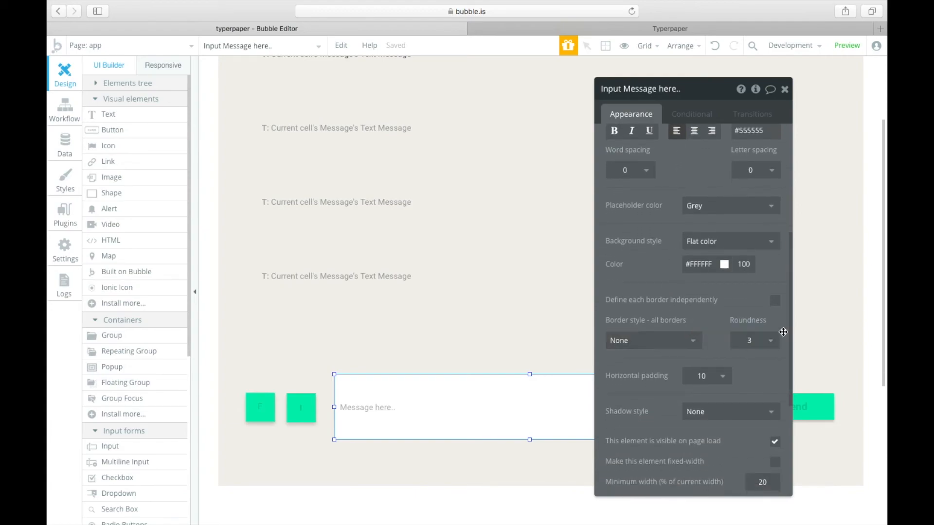
left_click(771, 341)
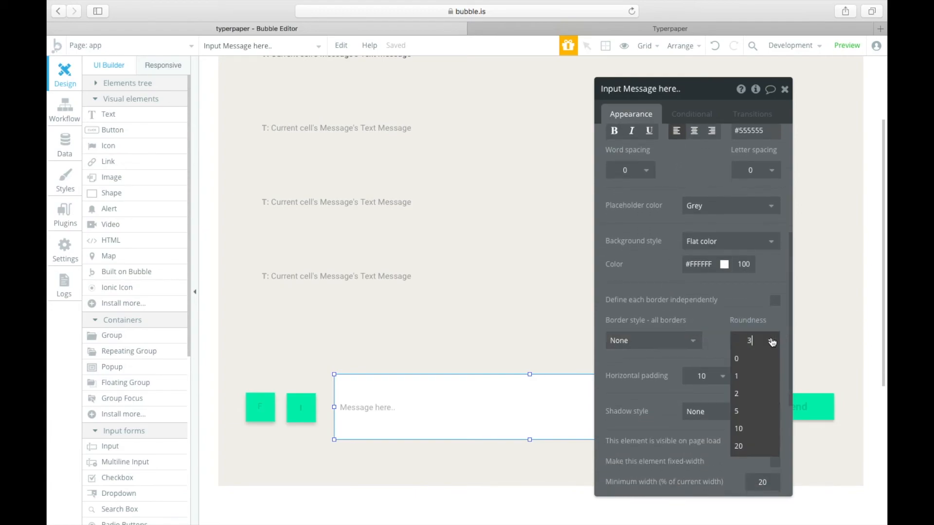
left_click(709, 328)
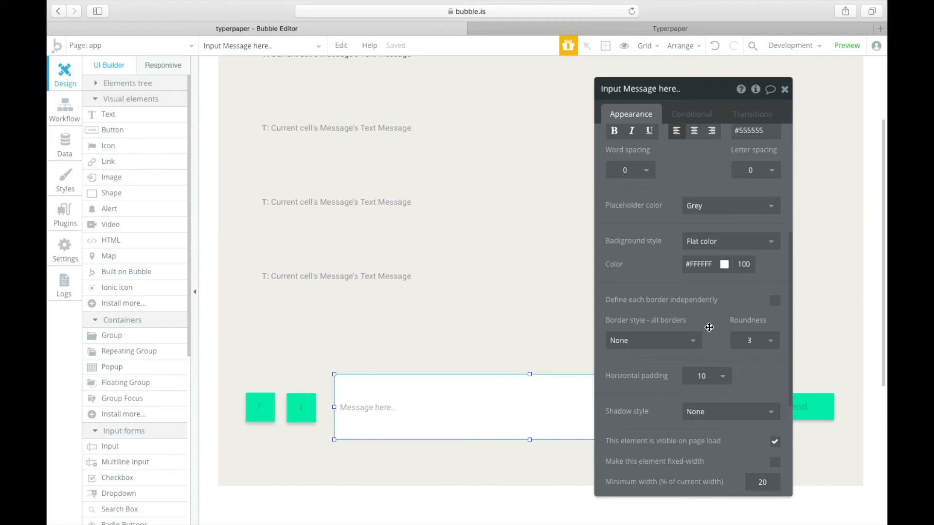
scroll(679, 395, "down", 3)
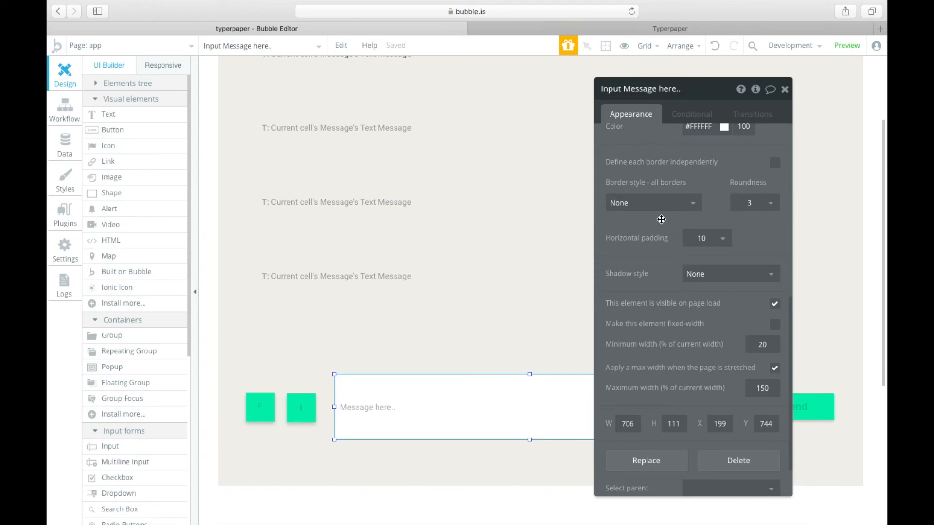
left_click(785, 89)
- Inspect the properties of the F file uploader and the I picture uploader beside the message input
left_click(794, 405)
left_click(267, 414)
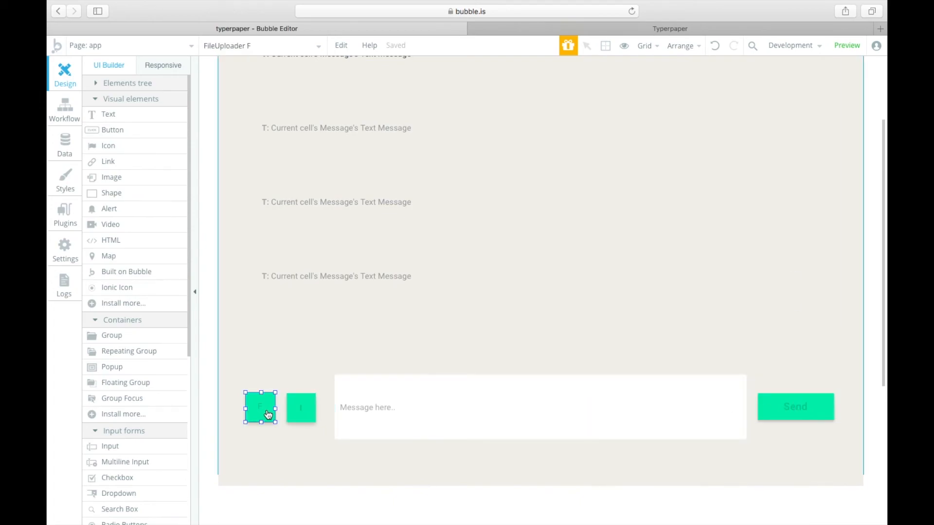
double_click(270, 413)
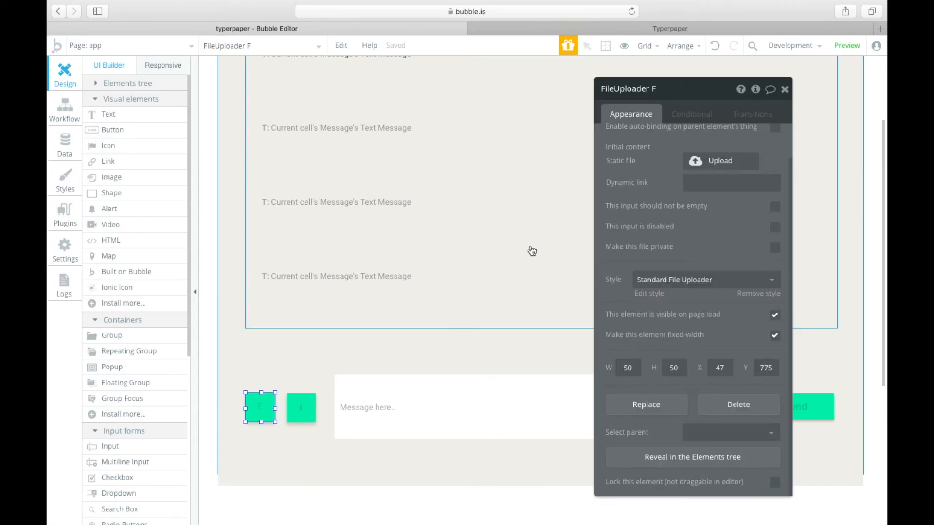
left_click(289, 404)
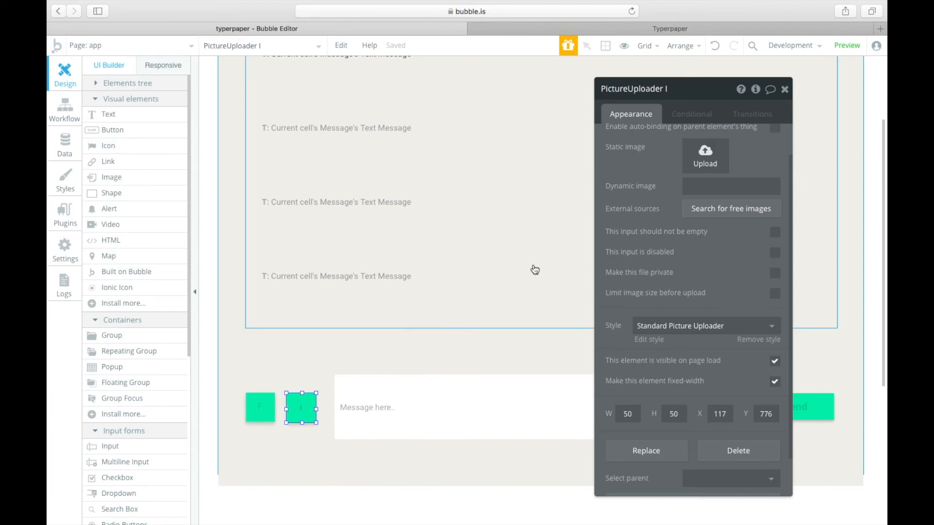
- Check the dynamic content of the first message cell's text element again and close its properties
scroll(308, 263, "up", 5)
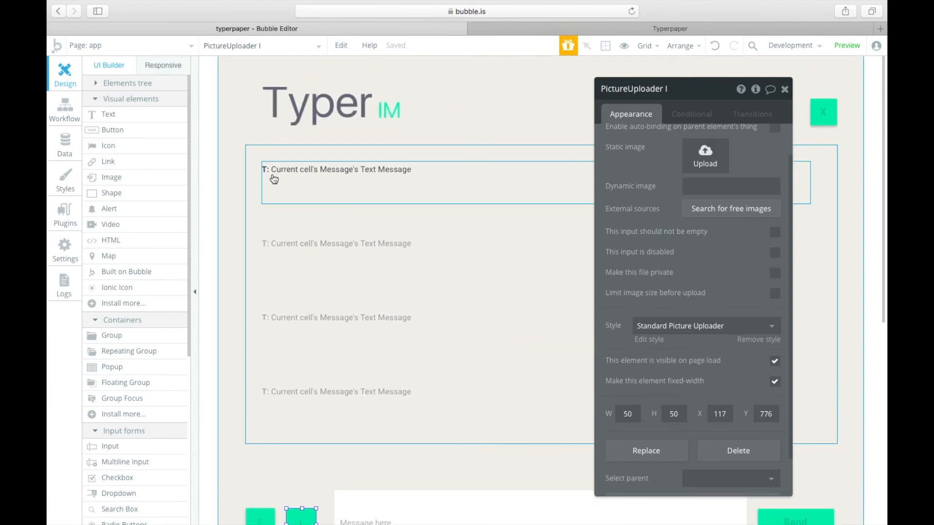
left_click(275, 168)
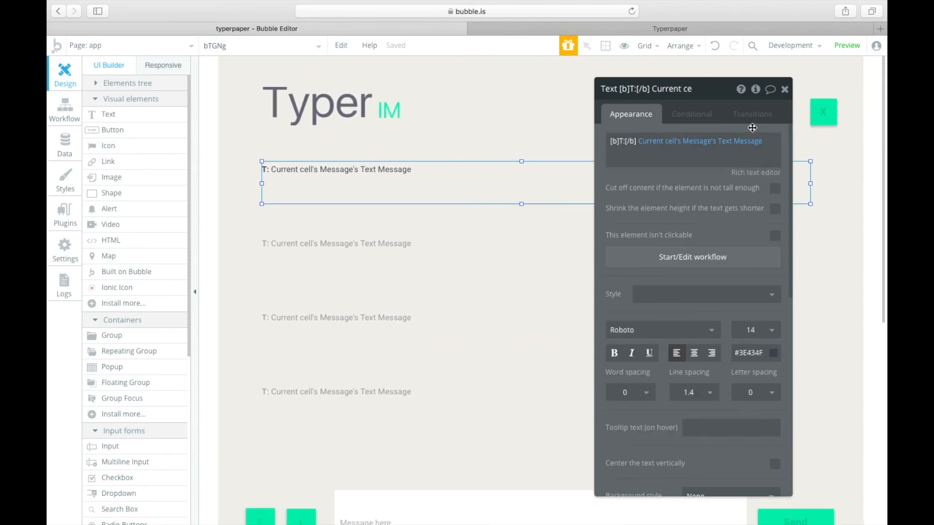
left_click(784, 90)
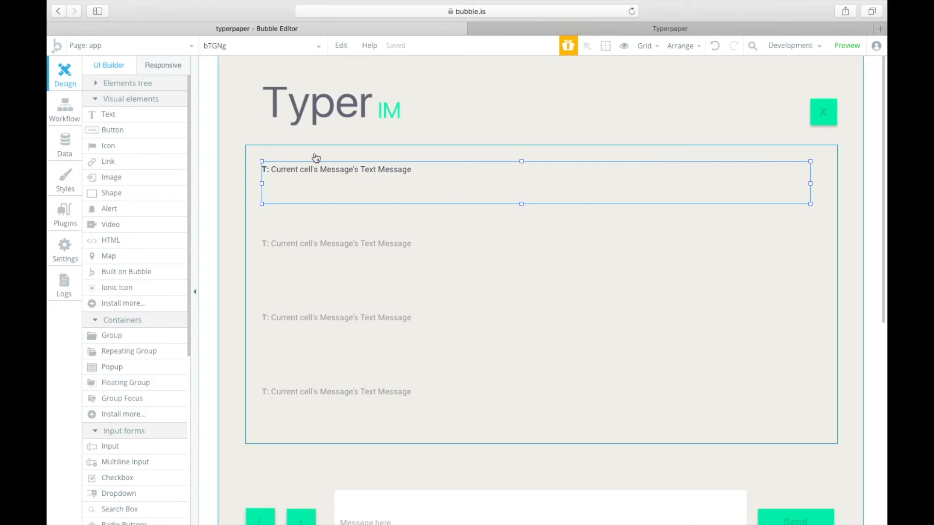
- Open the app's data types and examine the fields of the User and Room types
left_click(63, 141)
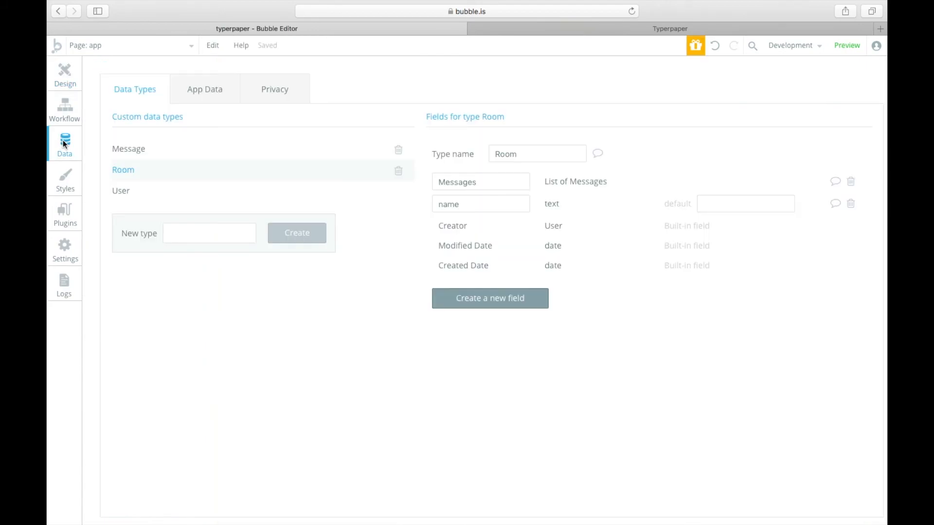
left_click(154, 195)
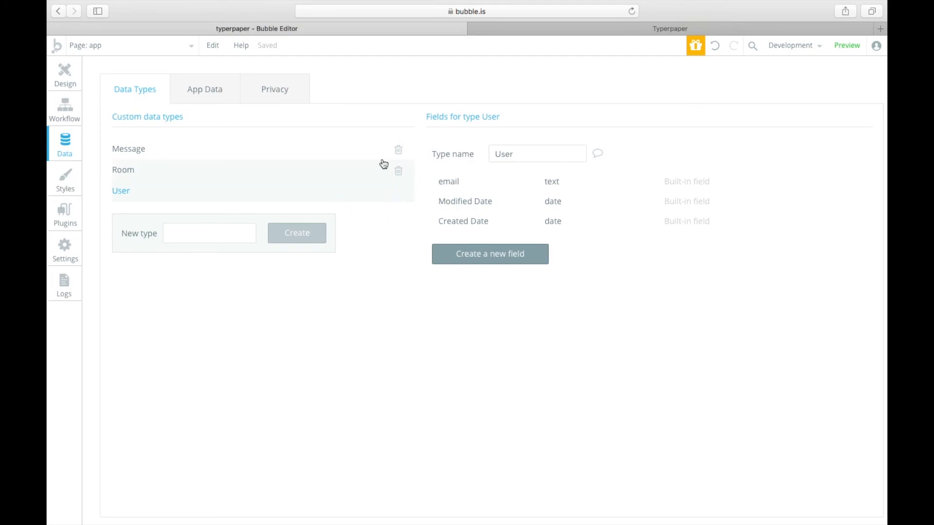
left_click(220, 233)
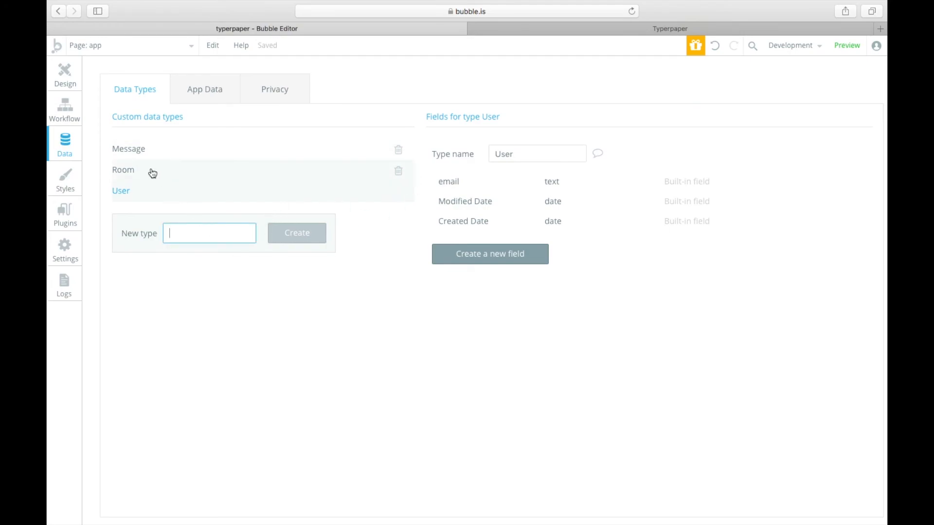
left_click(151, 171)
left_click(482, 183)
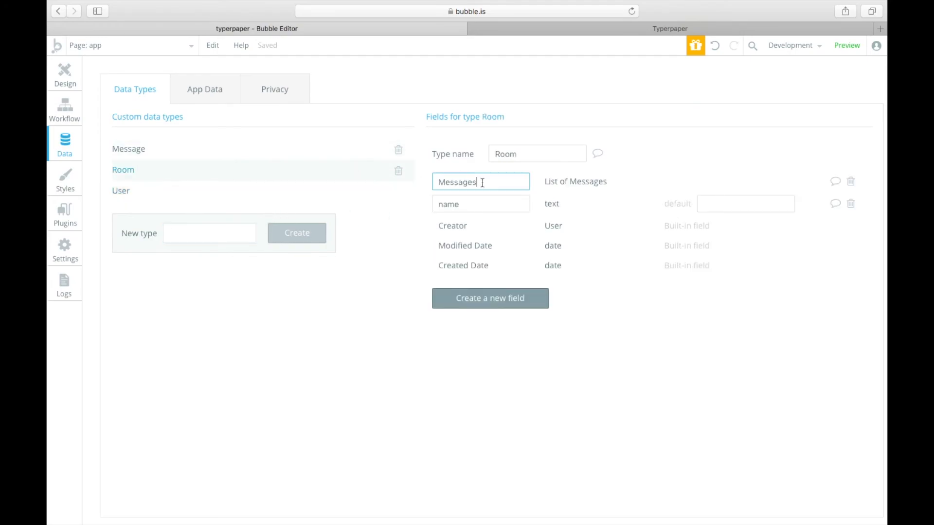
left_click(473, 306)
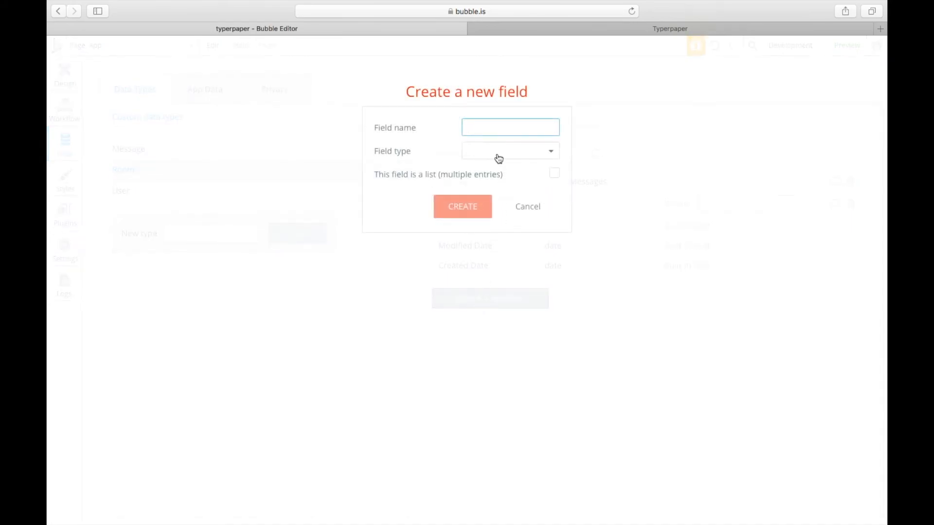
type("Messaages")
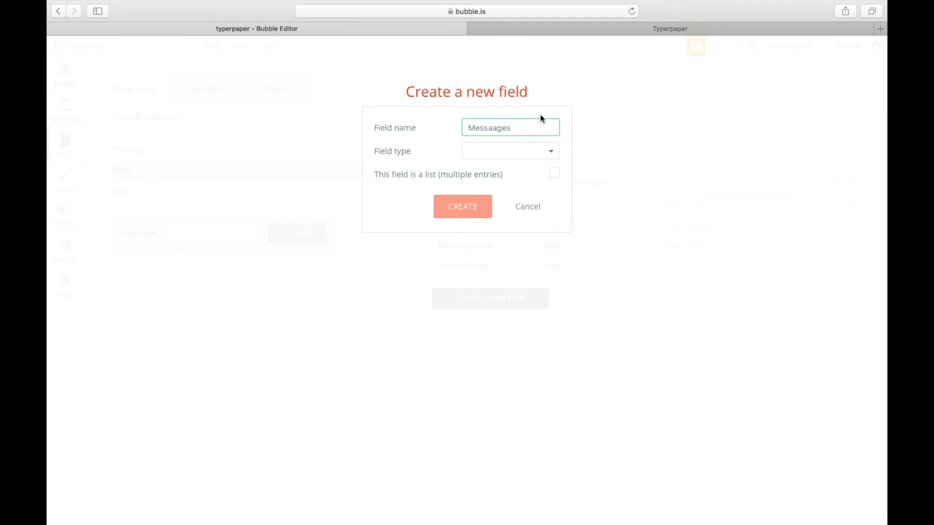
key("super+a")
key("BackSpace")
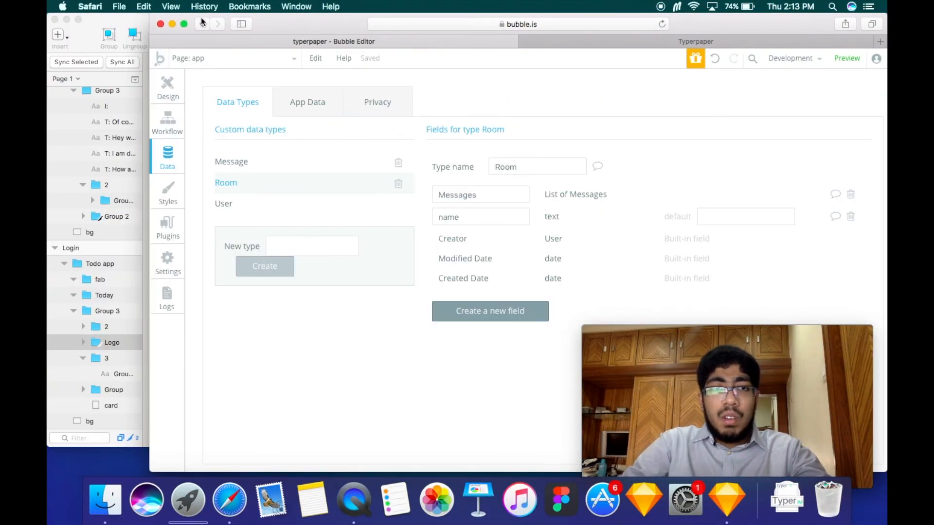
left_click(184, 22)
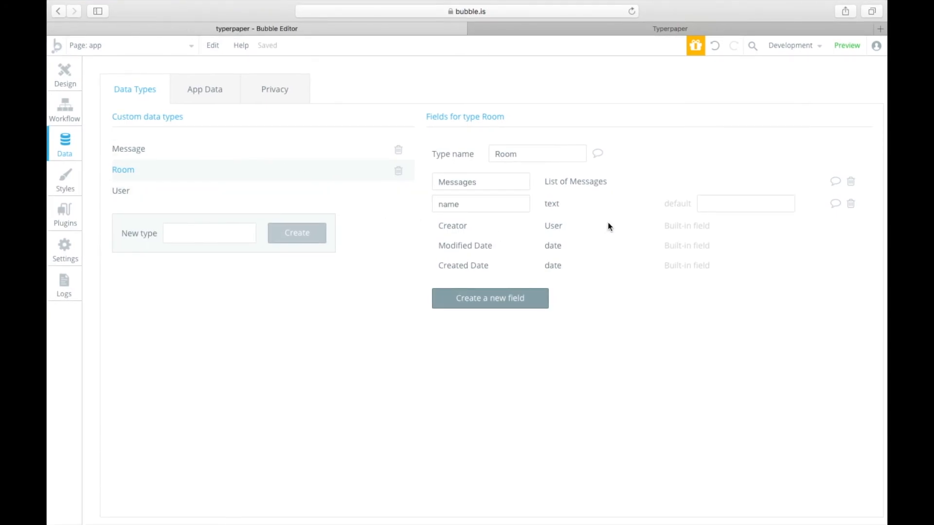
- Try an image element of about 343 by 89 px in the first message cell of the page design, and delete it
left_click(65, 74)
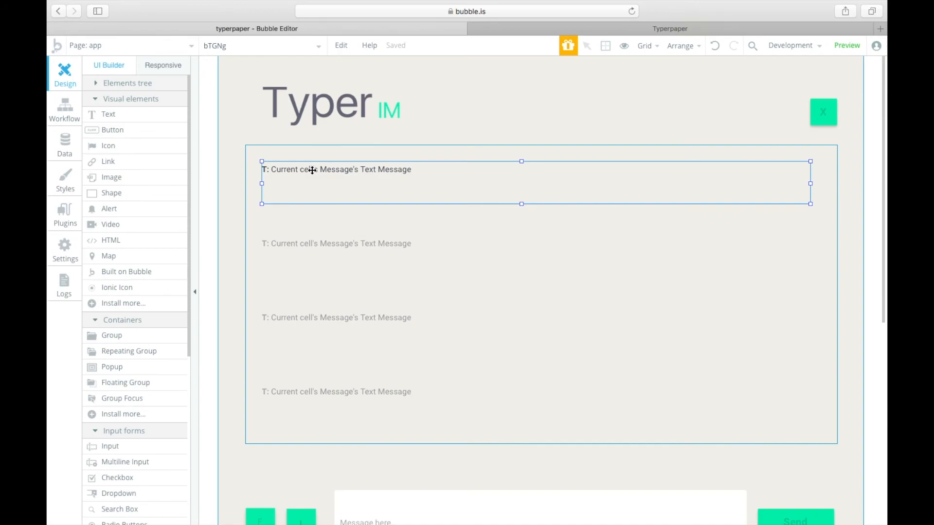
left_click(247, 165)
left_click(233, 159)
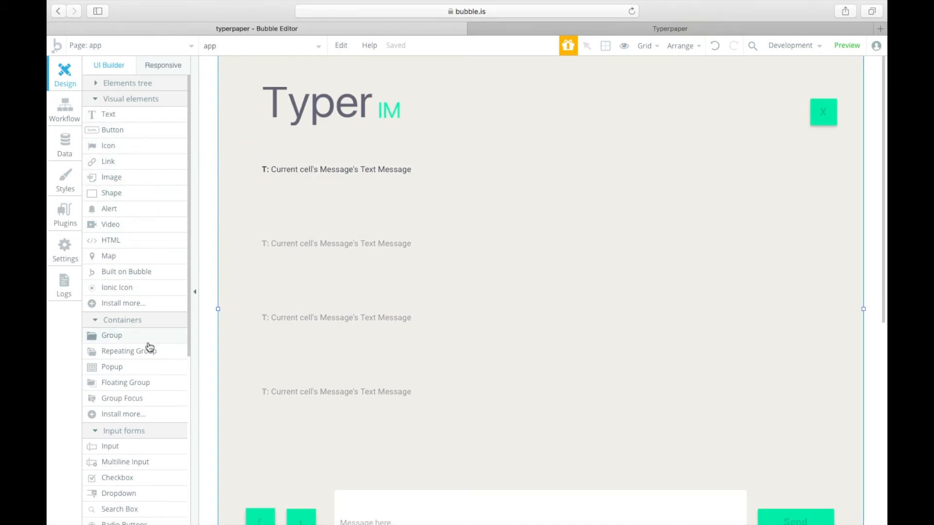
left_click(128, 178)
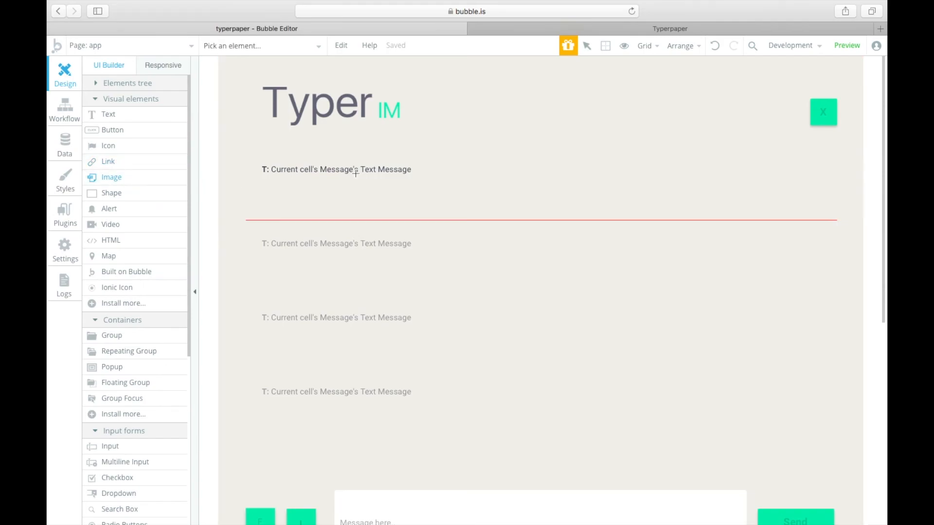
left_click_drag(295, 161, 489, 214)
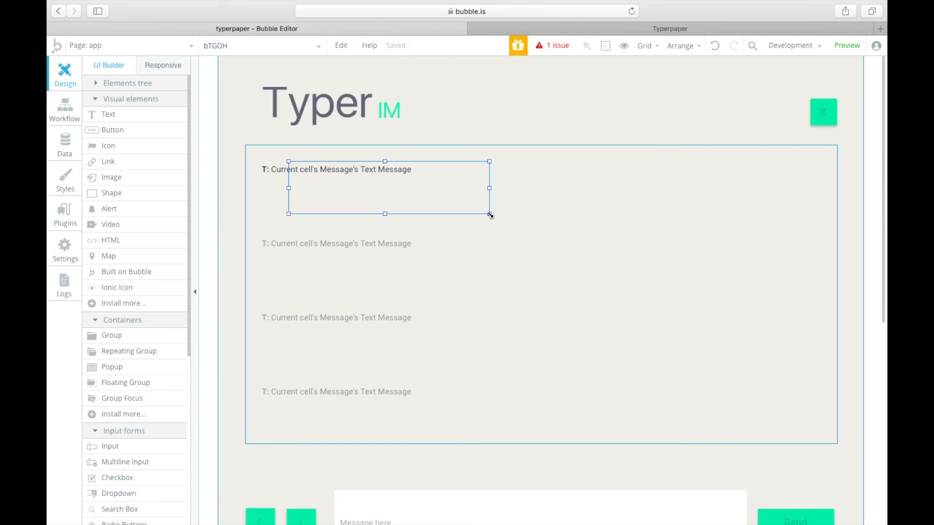
double_click(453, 188)
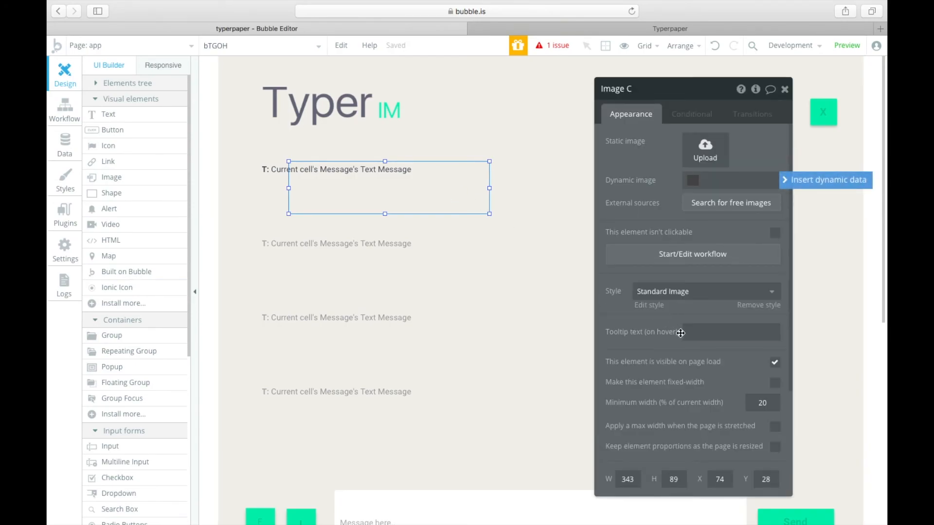
left_click(775, 365)
left_click(775, 365)
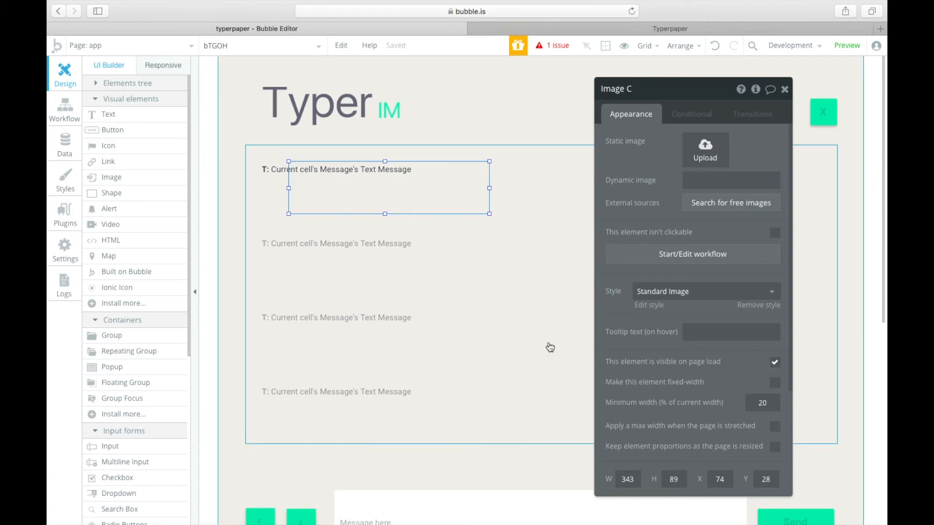
key("Delete")
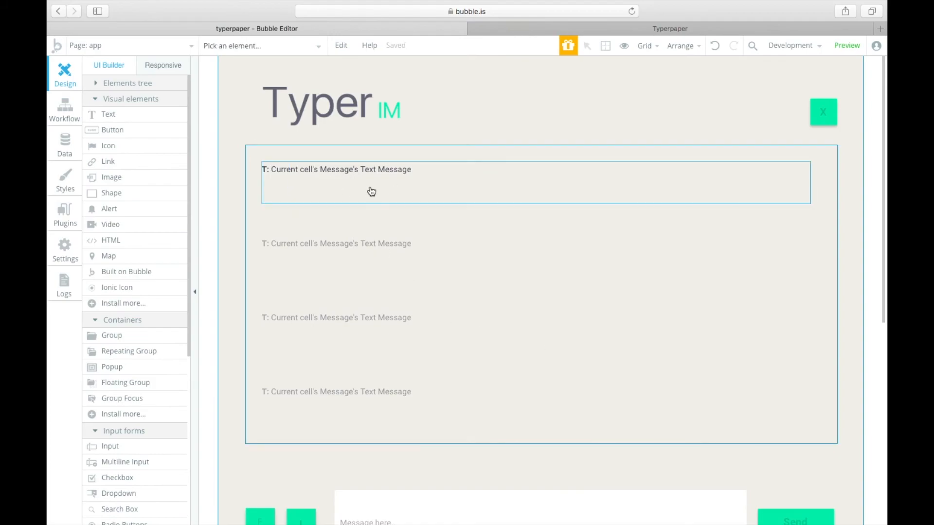
- Examine the bold T: prefix and dynamic message content of the first cell's text element
double_click(321, 187)
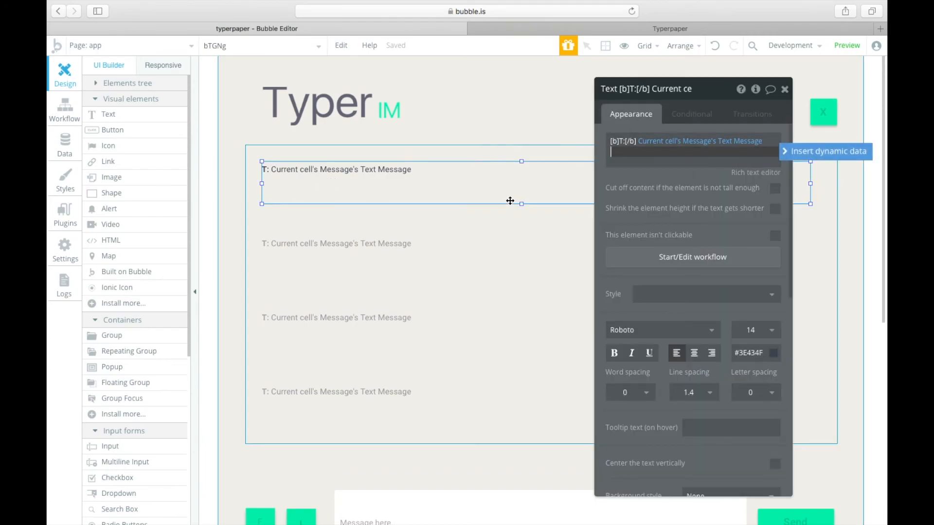
scroll(510, 200, "down", 2)
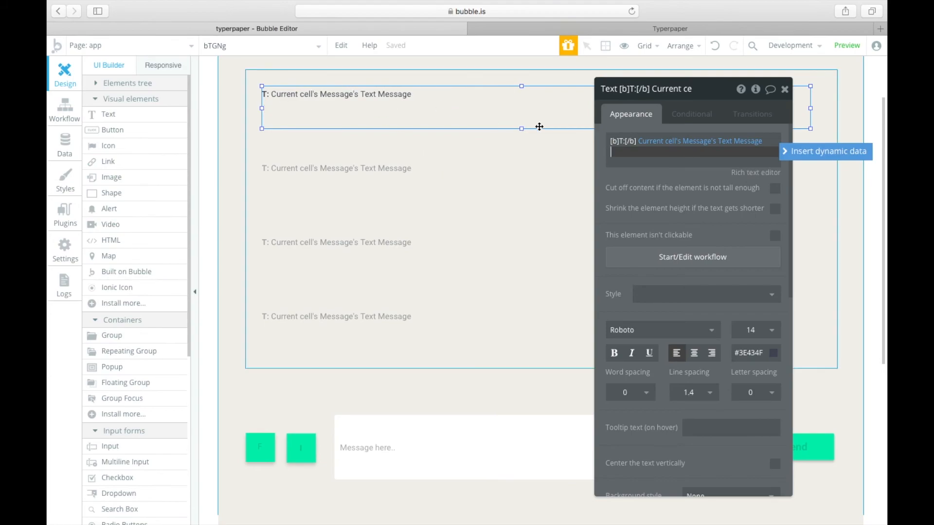
triple_click(624, 140)
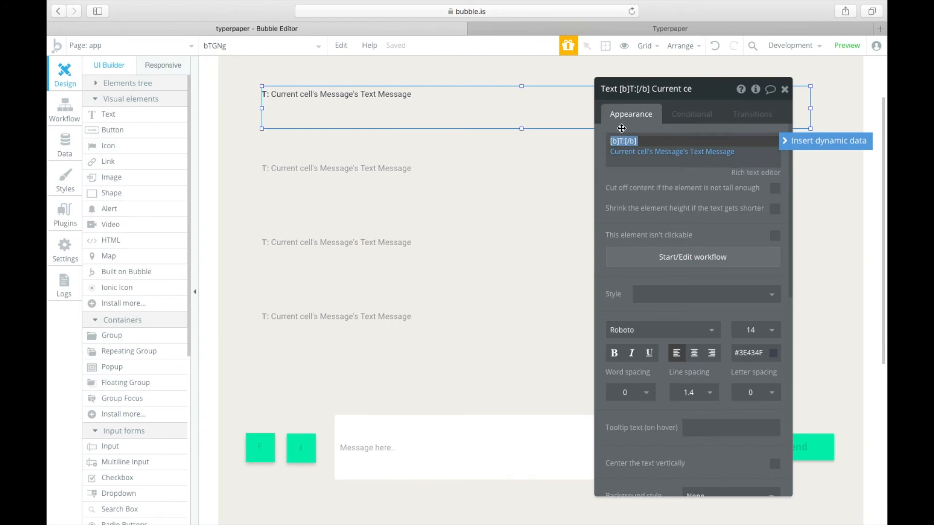
left_click(629, 109)
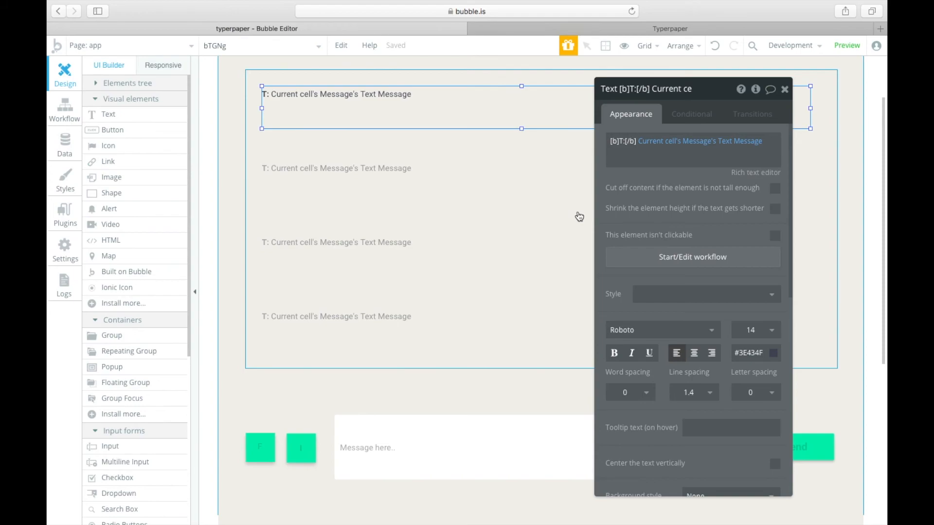
scroll(579, 217, "up", 3)
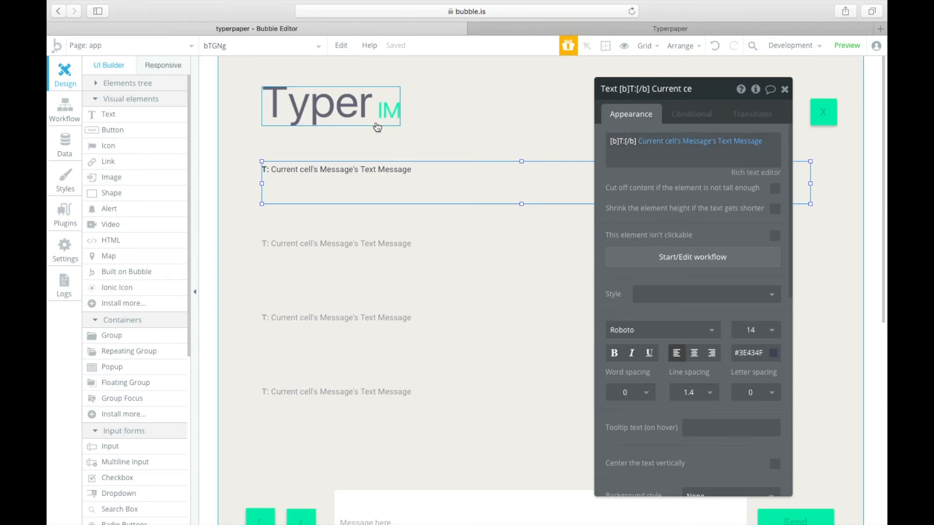
- Inspect the appearance and conditional settings of the repeating group that holds the messages, and close its properties
left_click(369, 152)
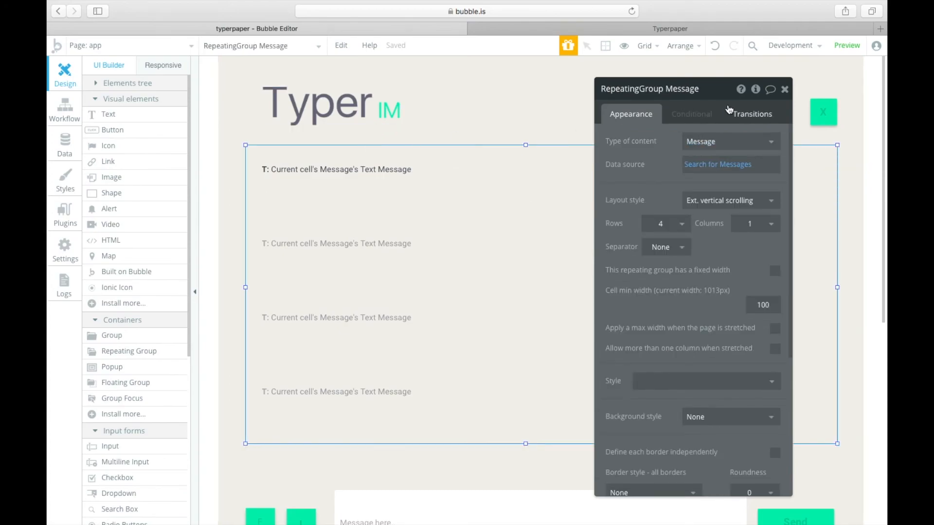
left_click(686, 116)
left_click(649, 117)
left_click(784, 89)
- Examine the Messages and name fields of the Room data type, opening and cancelling a new field, and return to the page design
left_click(66, 147)
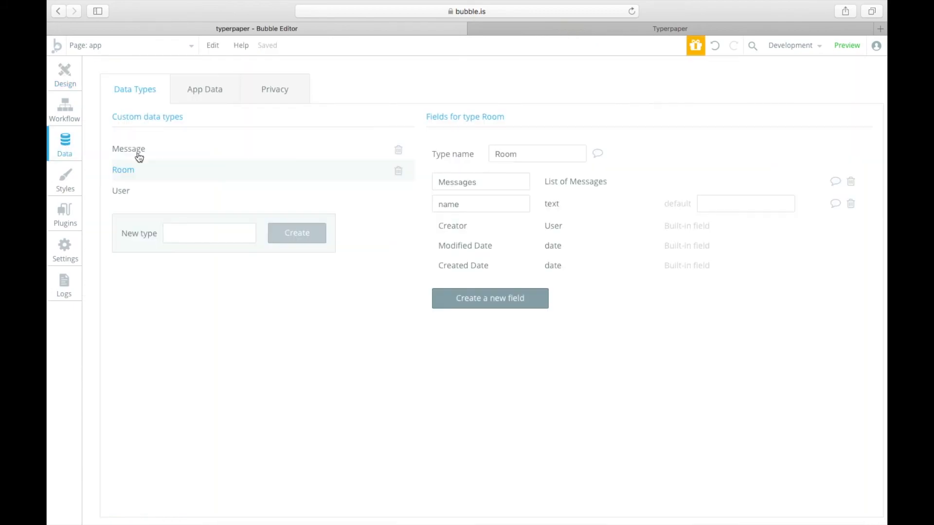
left_click(487, 183)
left_click_drag(514, 184, 412, 183)
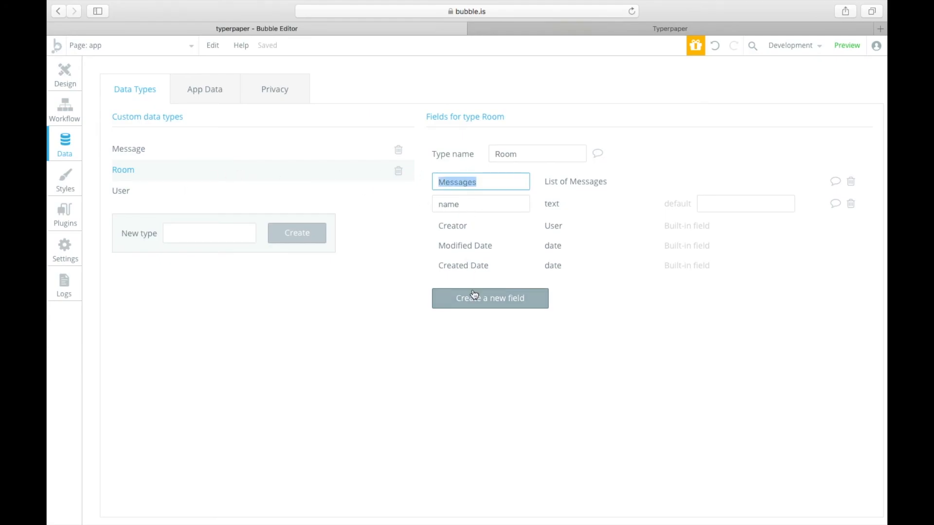
left_click(474, 298)
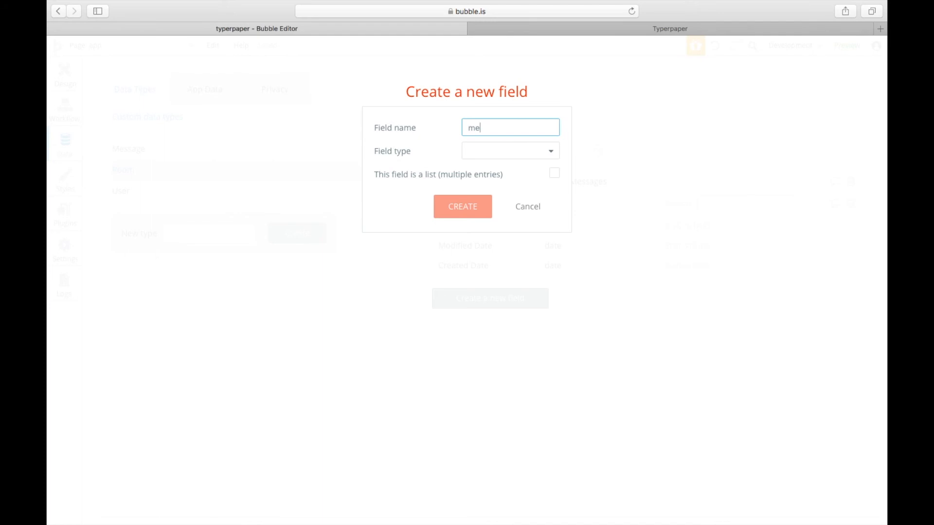
key("Escape")
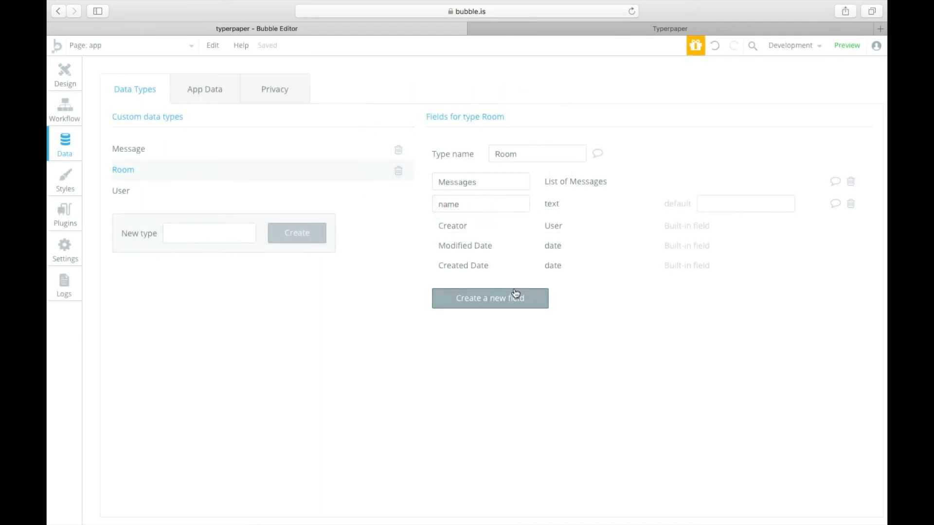
left_click(501, 204)
left_click_drag(507, 204, 118, 206)
left_click(65, 72)
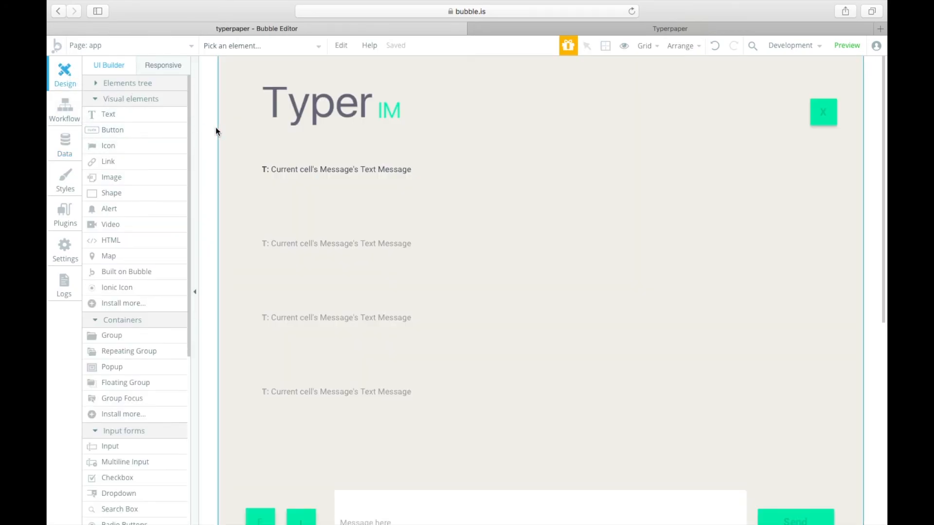
- Switch to the app preview, try to launch a room named cats, and reload the outdated page
left_click(565, 30)
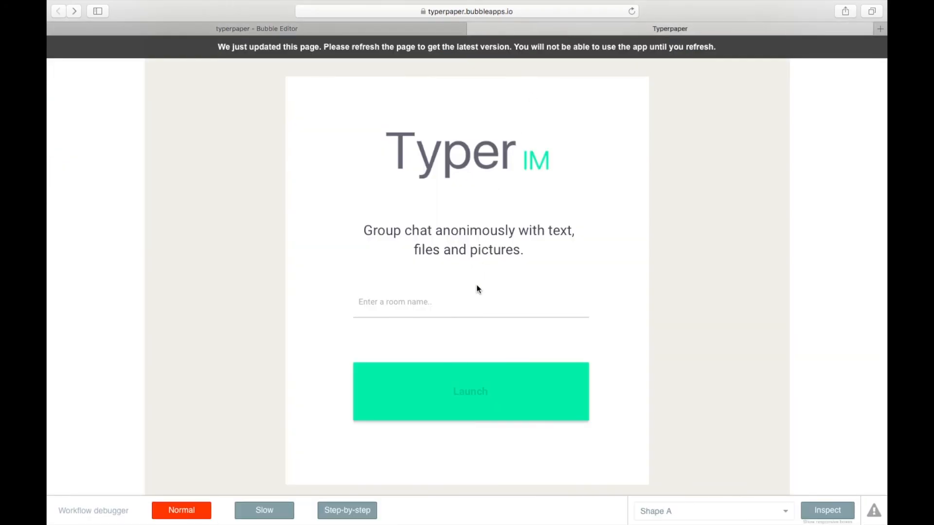
left_click(459, 308)
type("c")
key("Return")
key("Return")
key("super+r")
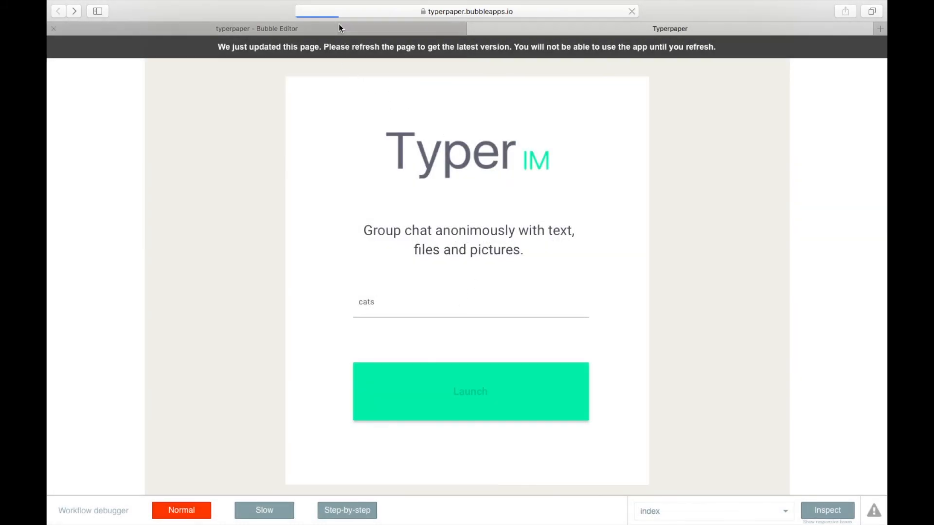
- Enter cats as the room name on the reloaded preview page and launch the room
left_click(339, 24)
left_click(536, 26)
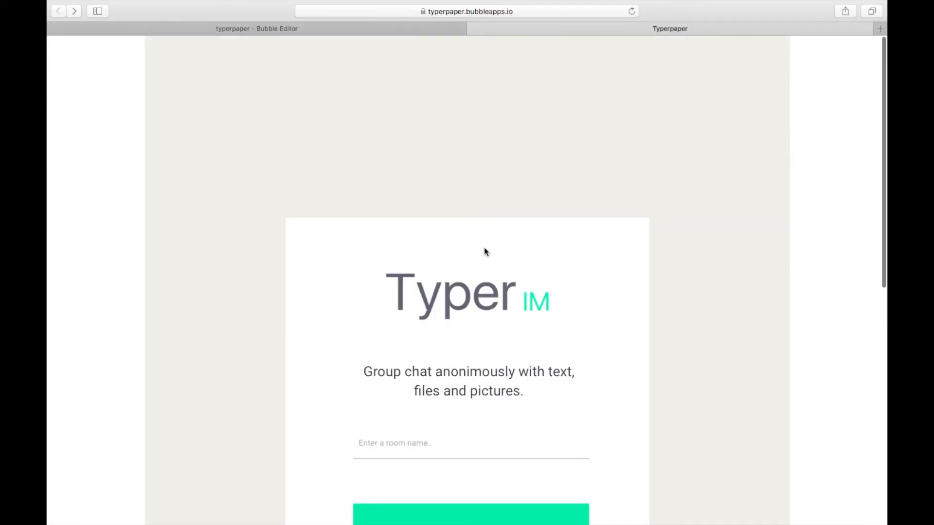
scroll(483, 248, "down", 3)
left_click(472, 371)
type("cats")
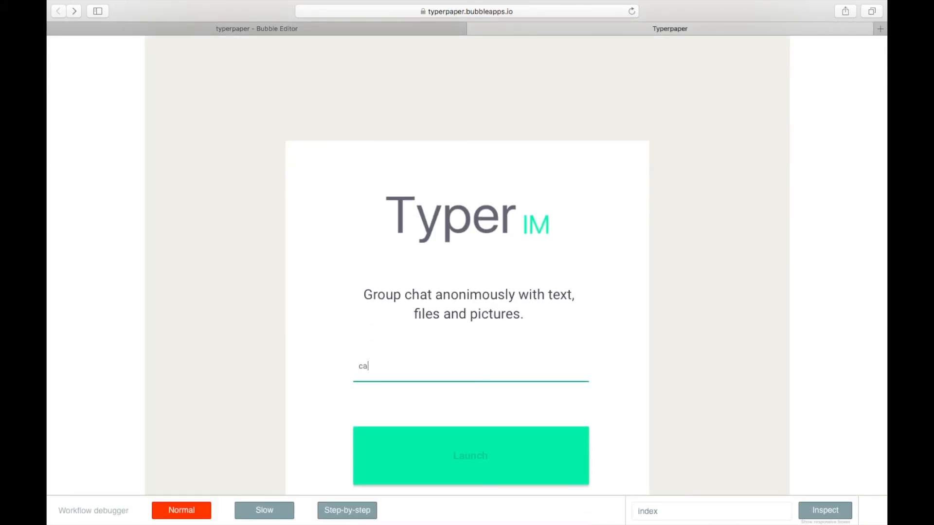
scroll(466, 359, "down", 5)
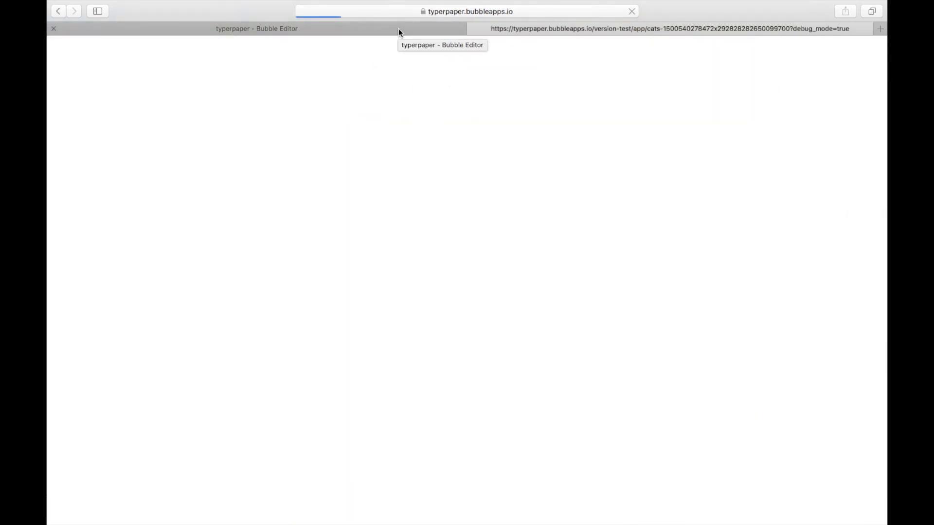
- Examine the launched room's full web address in the preview and go back to the page design in the editor
left_click(481, 16)
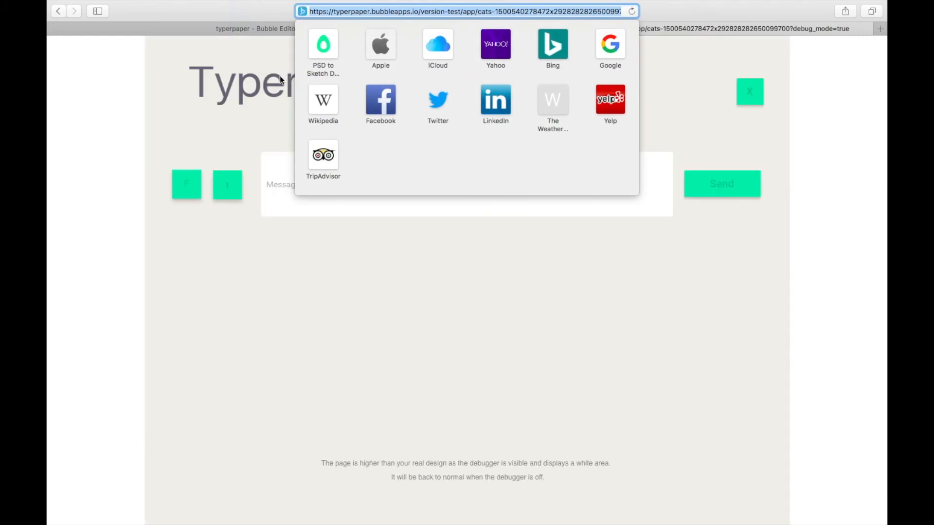
left_click(262, 60)
left_click(264, 28)
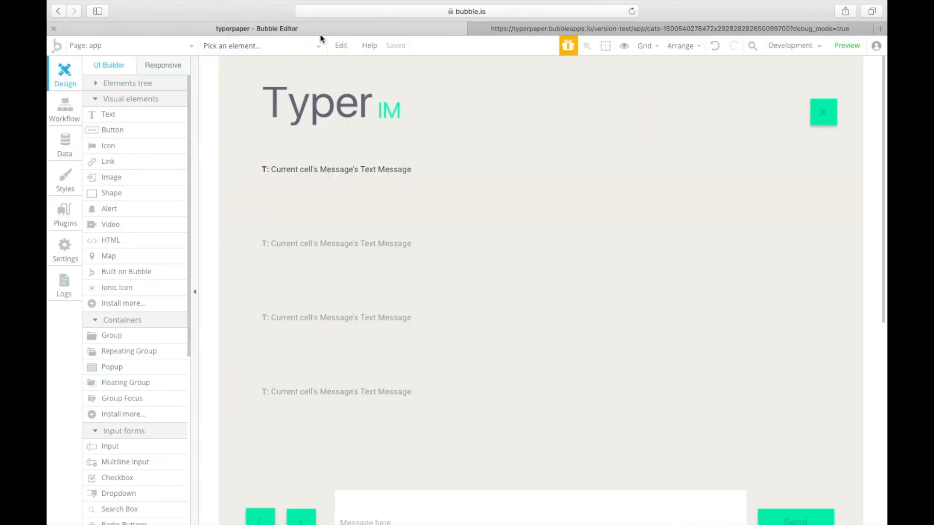
left_click(512, 28)
left_click(491, 10)
key("Escape")
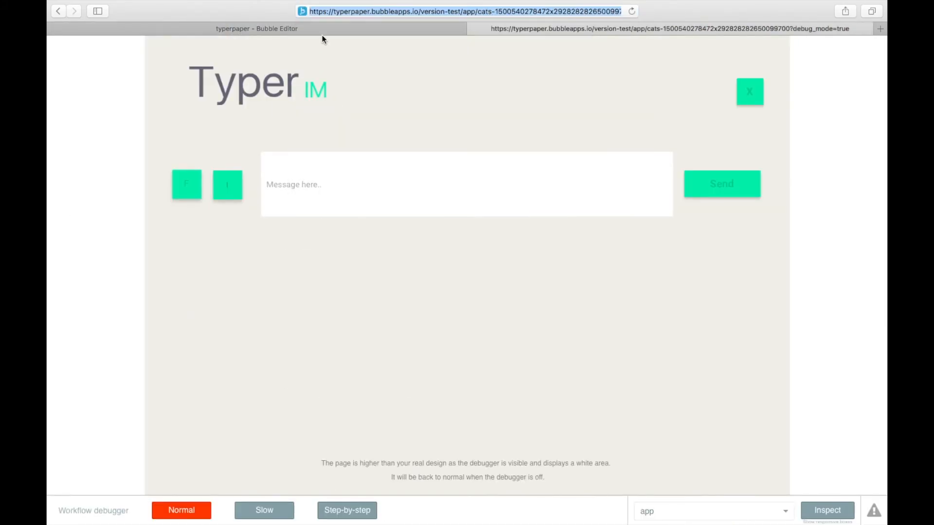
left_click(311, 28)
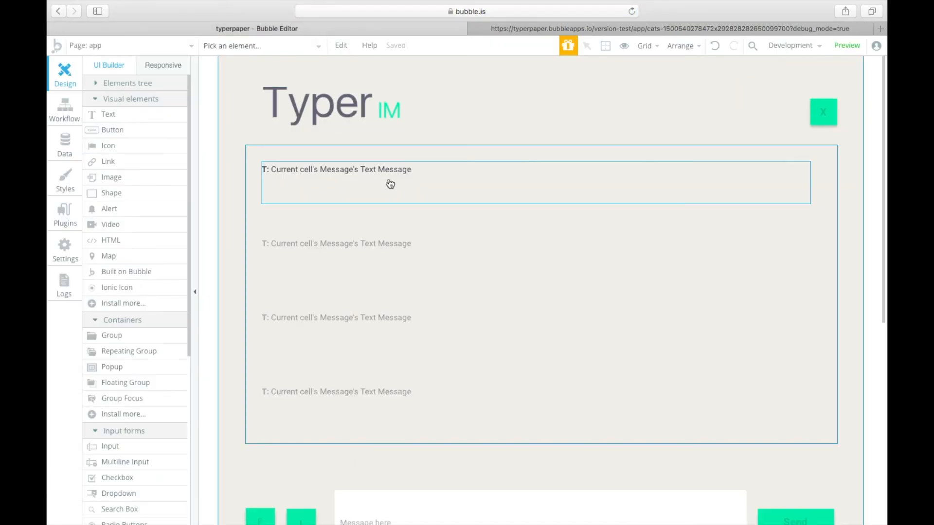
left_click(254, 141)
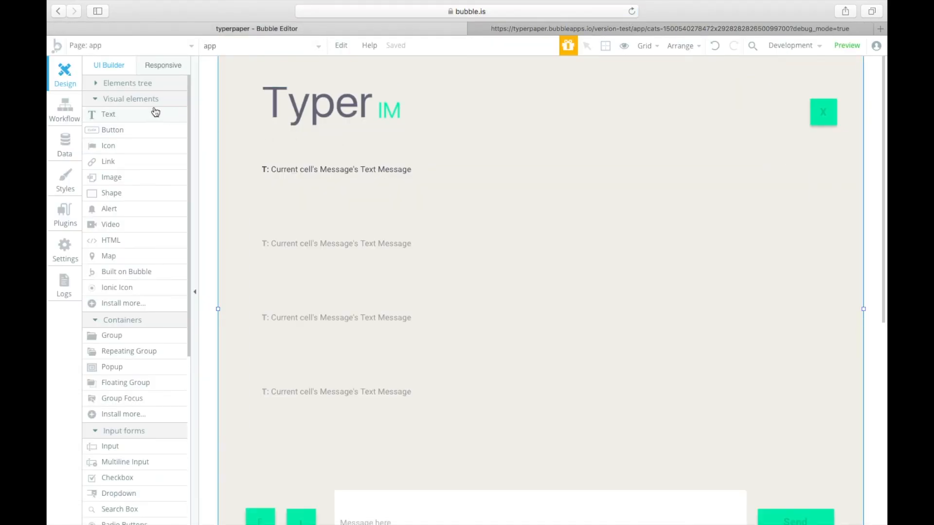
- Open the data types again and point out the Room type's name field
left_click(65, 145)
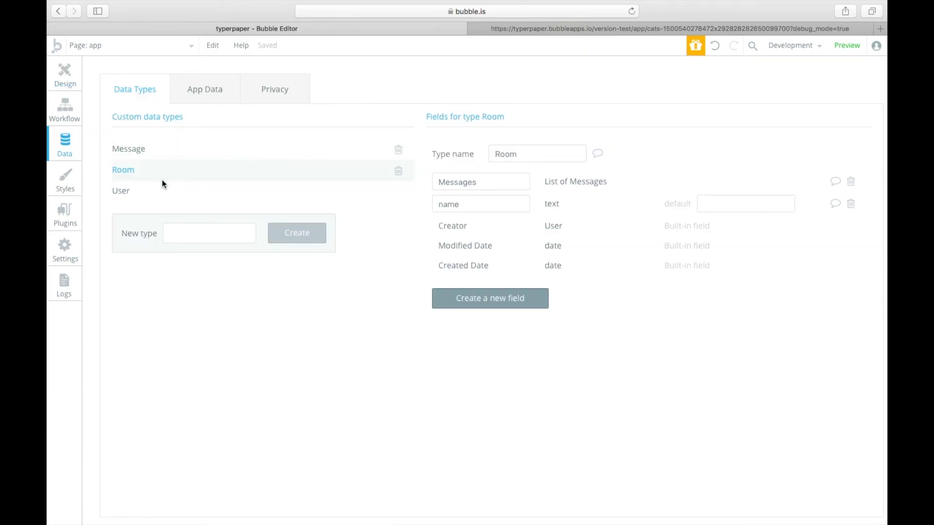
left_click_drag(464, 204, 390, 202)
left_click(456, 210)
left_click(562, 196)
- Try out a new Room field named id with the type text, and cancel it
left_click(510, 293)
type("id")
left_click(500, 154)
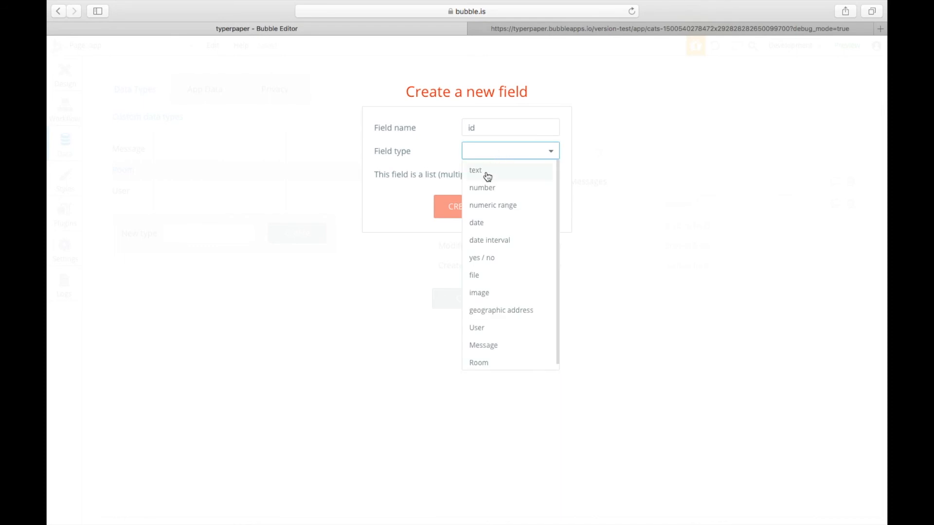
left_click(487, 173)
left_click(528, 209)
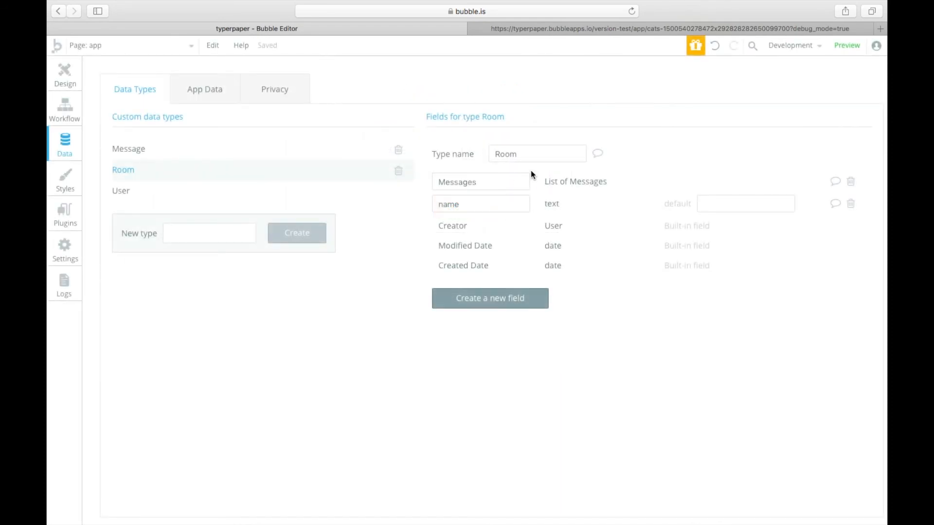
- Check the Room type's name field again and show the fields of the Message type
left_click(480, 206)
left_click_drag(494, 203, 416, 198)
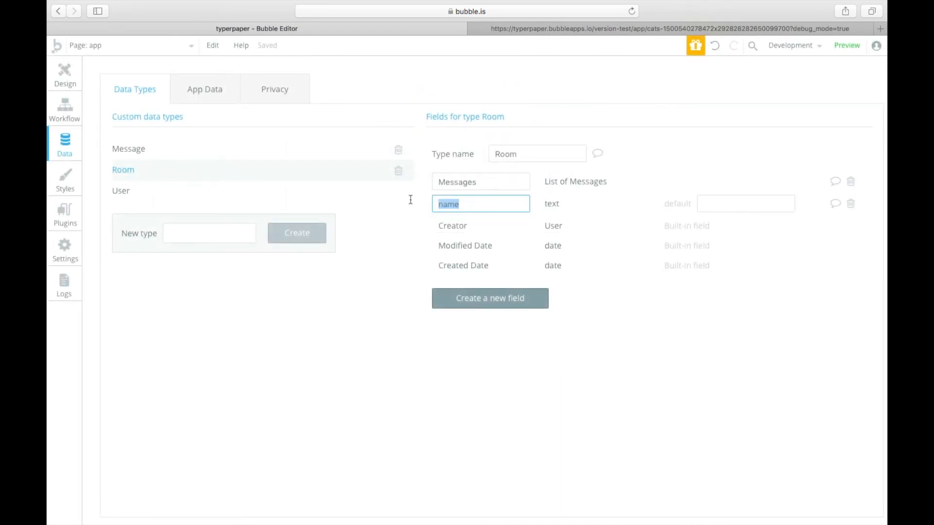
left_click(589, 188)
left_click(241, 146)
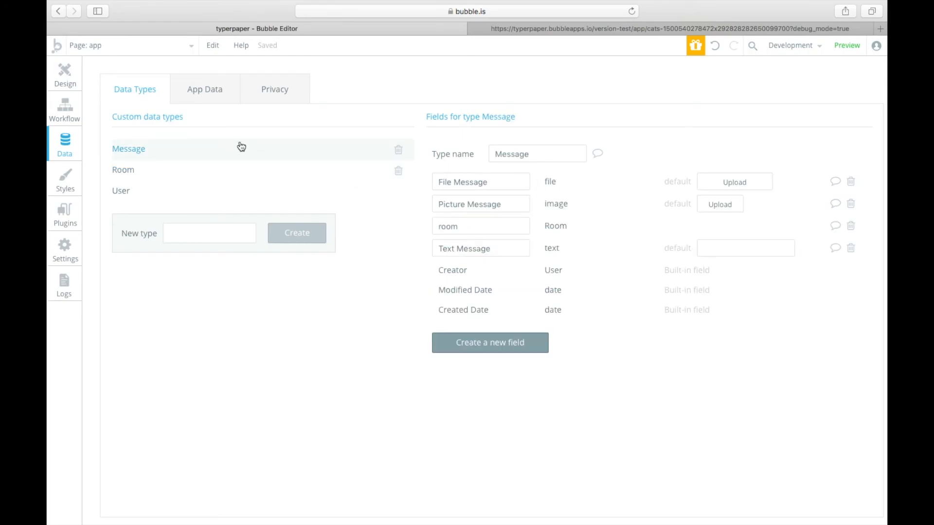
left_click(188, 240)
- Try out a new Message field named room, view the available field types, and cancel it
left_click(487, 350)
type("room")
key("super+a")
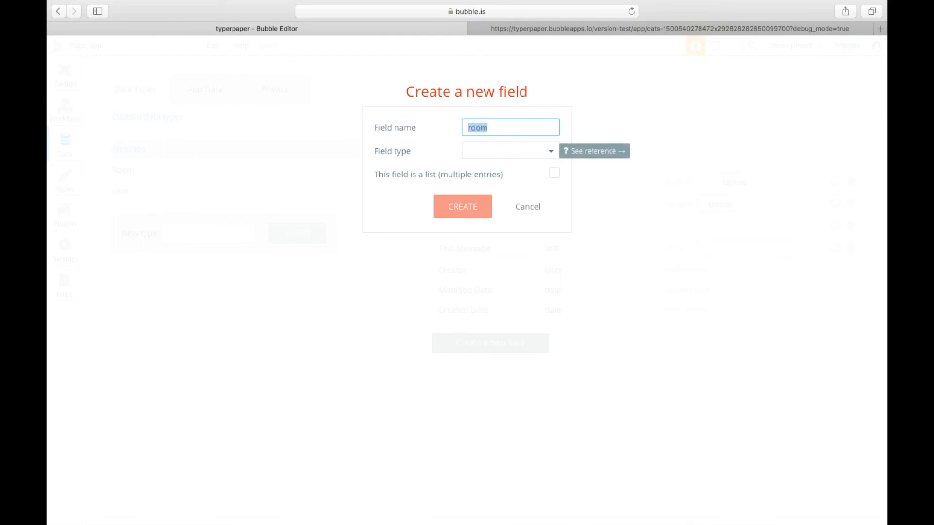
left_click(489, 153)
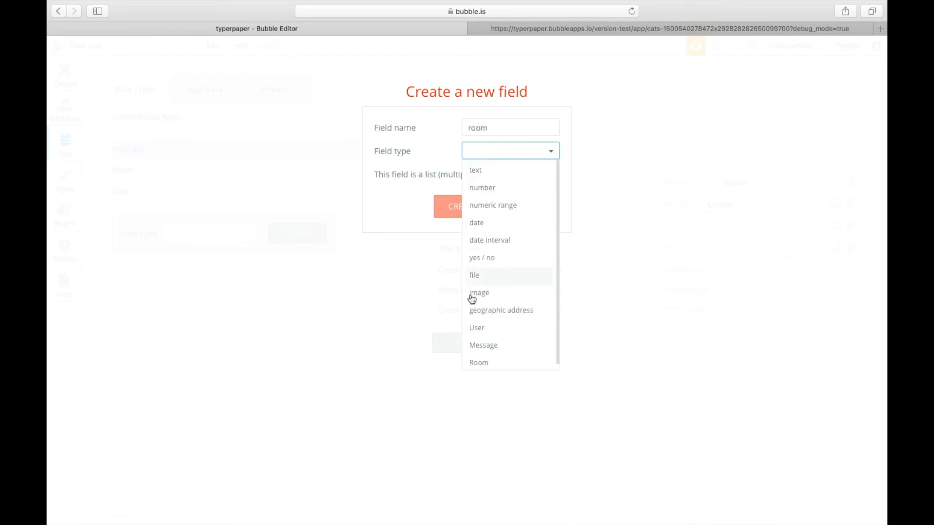
left_click(407, 196)
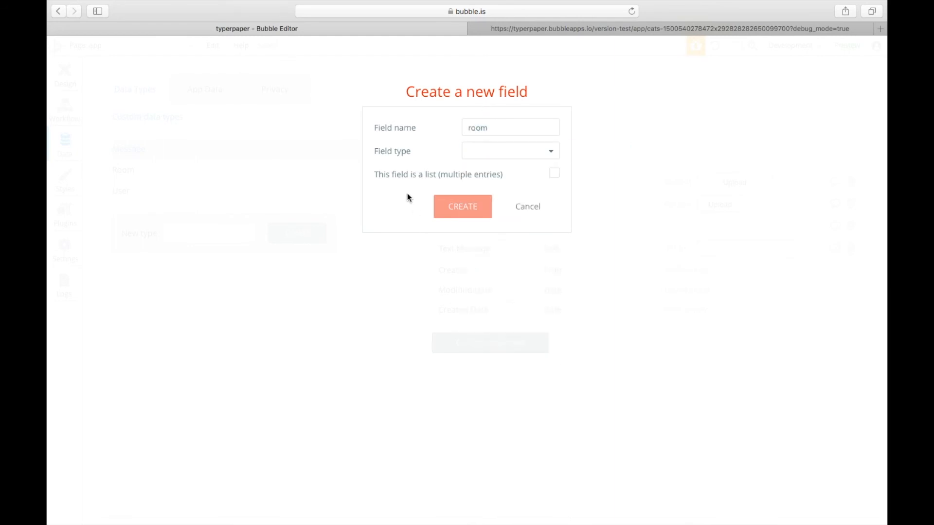
left_click(523, 208)
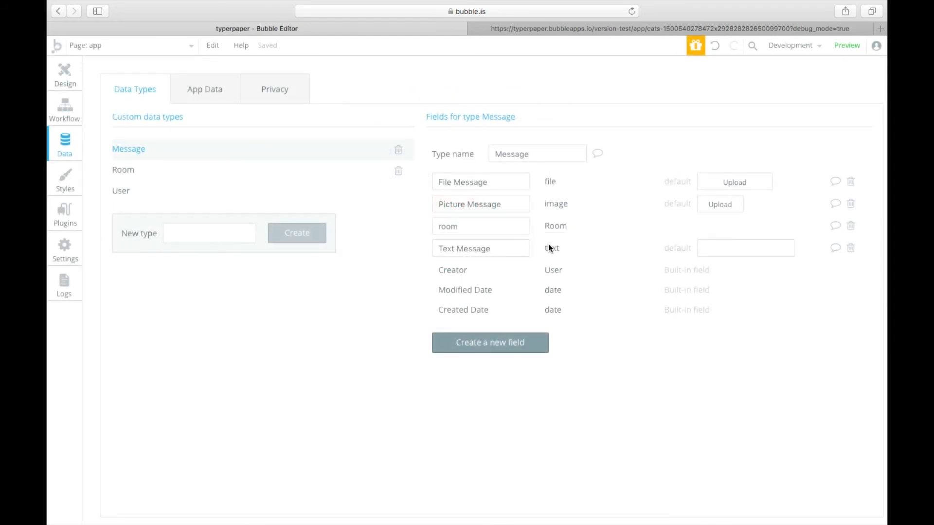
- Point out the Message type's Text Message field, checking the page design briefly in between
left_click(514, 246)
left_click_drag(514, 248, 414, 250)
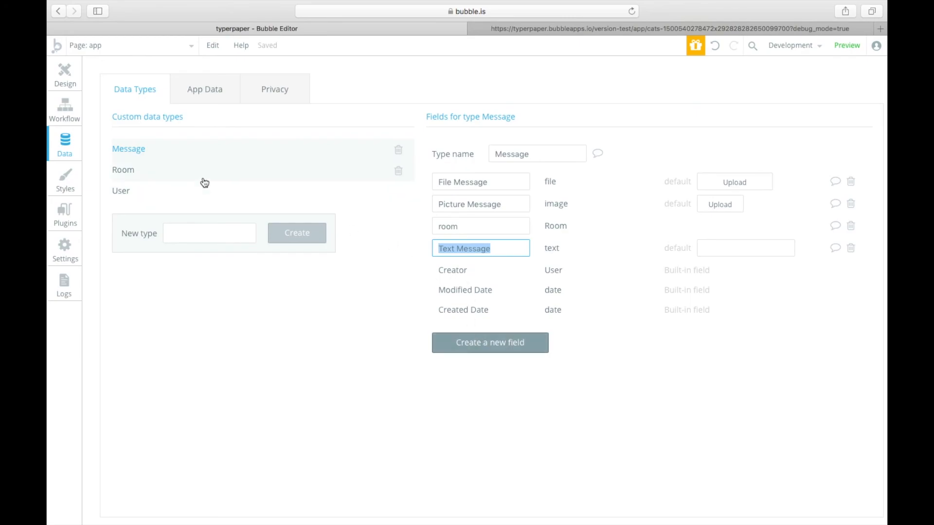
left_click(64, 83)
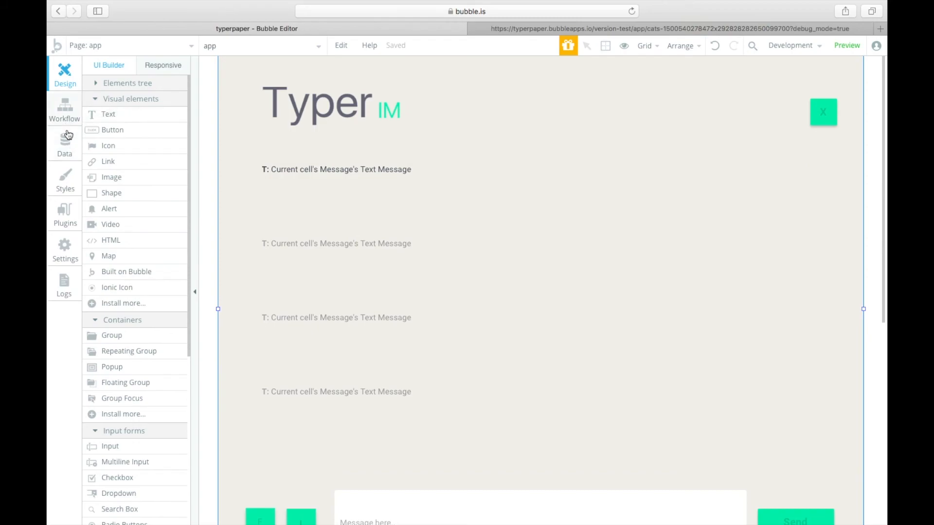
left_click(68, 150)
left_click_drag(507, 247, 398, 247)
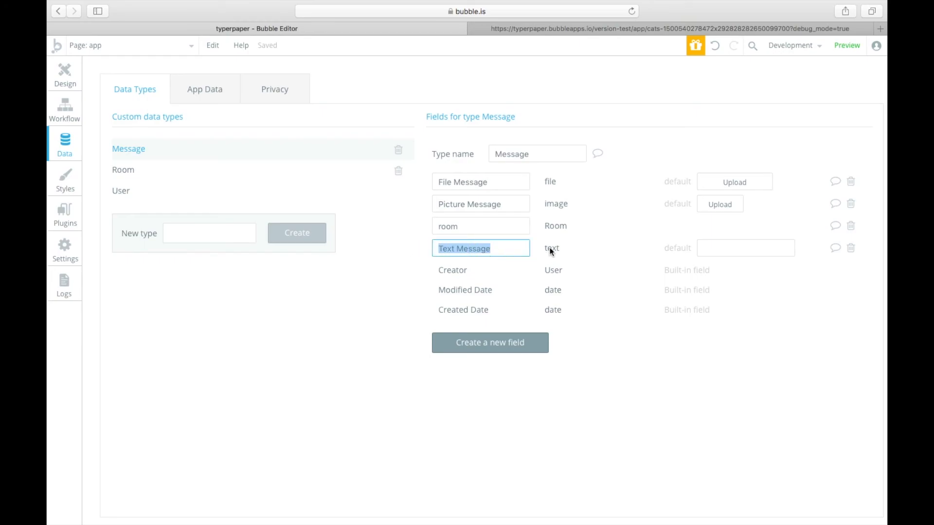
- Try out a new Message field named Text Message, show the field type choices, and cancel it
left_click(498, 349)
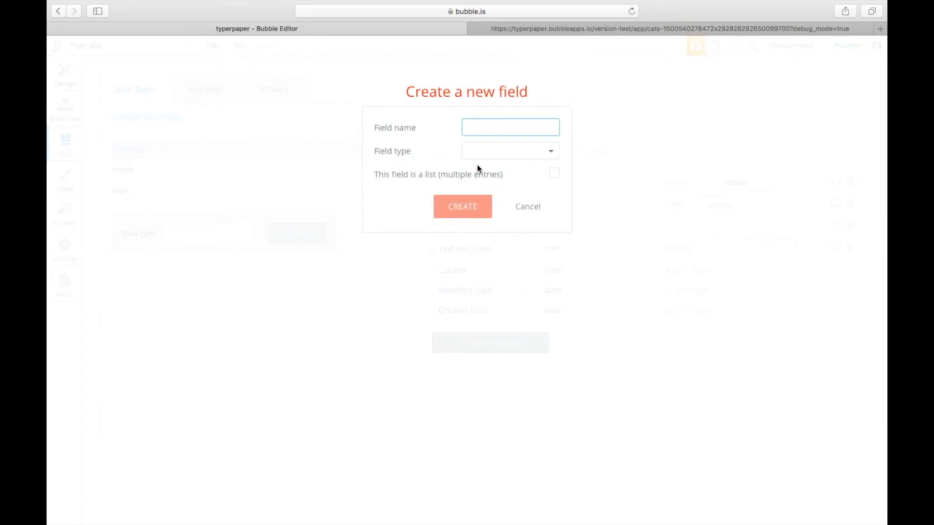
type("Text Message")
left_click(489, 156)
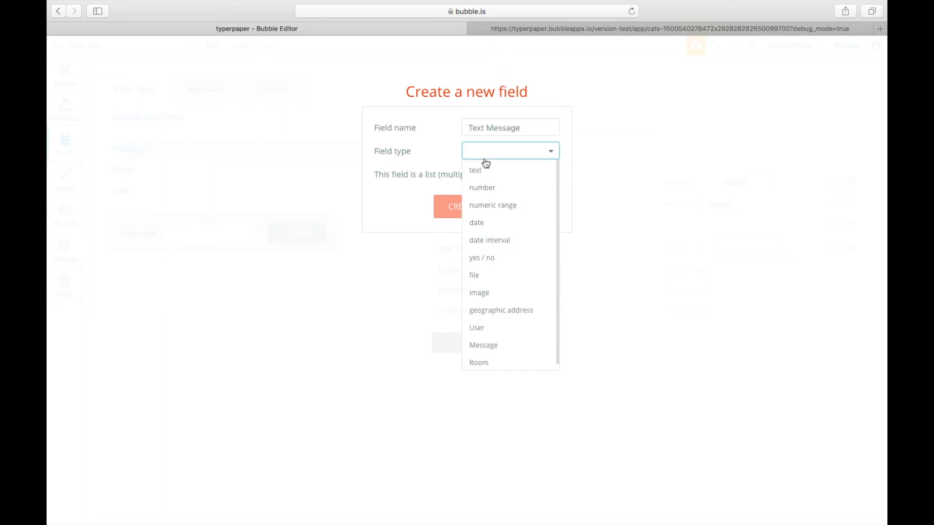
left_click(435, 157)
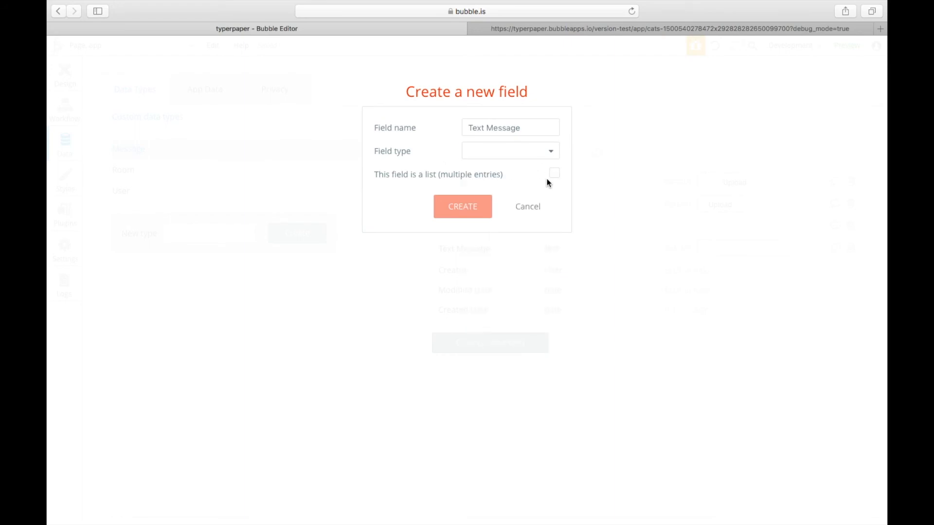
left_click(528, 207)
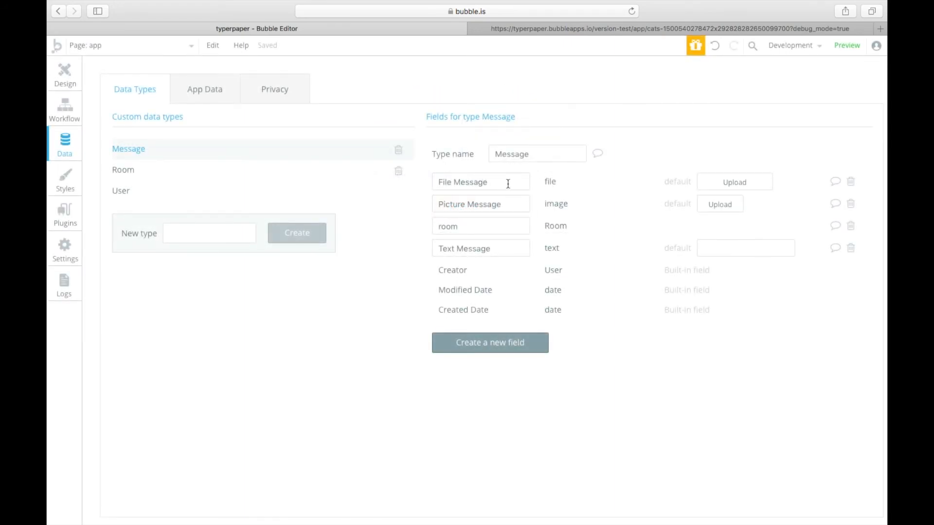
- Point out the File Message, Picture Message and Text Message fields of the Message type
left_click_drag(507, 183, 405, 186)
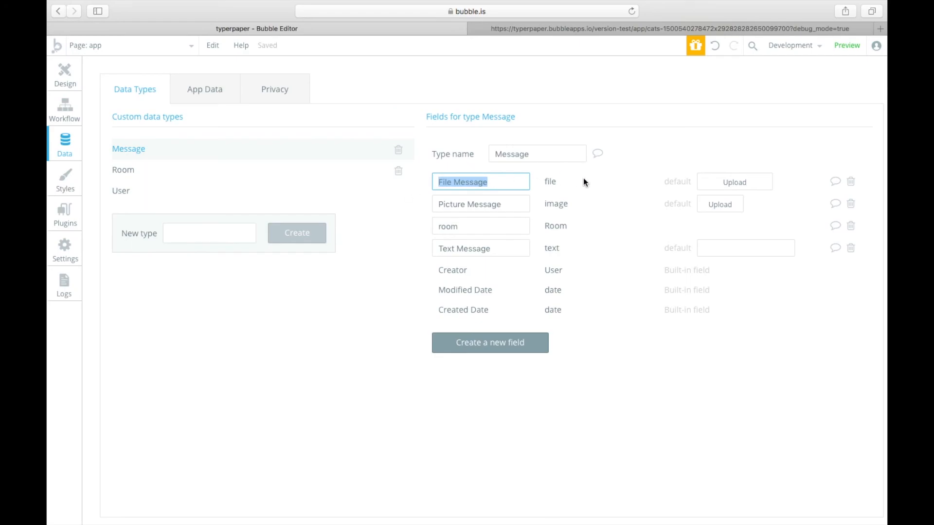
left_click(552, 188)
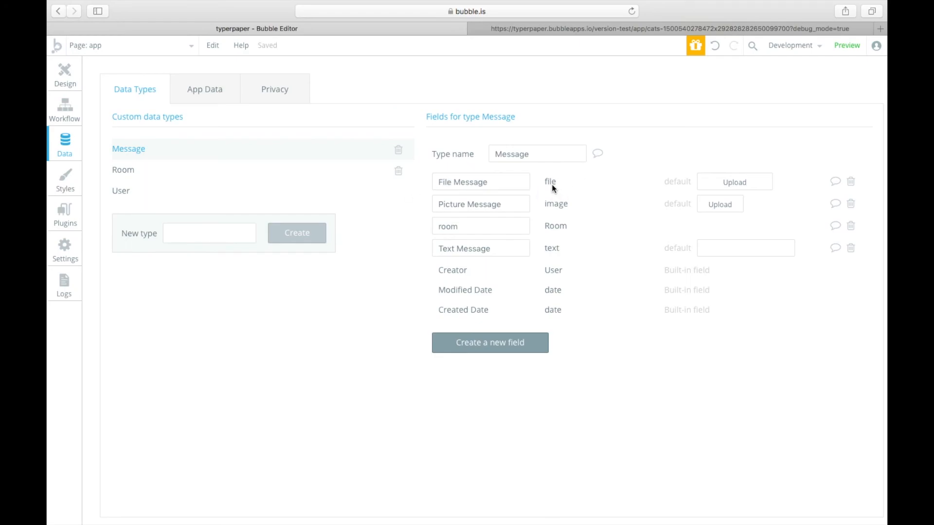
left_click(527, 200)
left_click(571, 209)
left_click_drag(507, 248, 532, 256)
- Try out a new Room field named Messages with the type Message, and cancel it
left_click(265, 175)
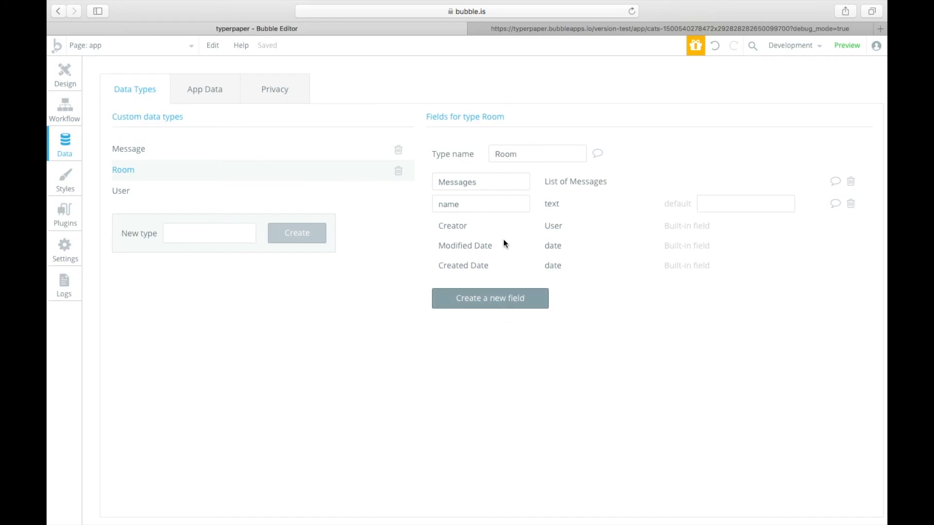
left_click(500, 302)
type("Messages")
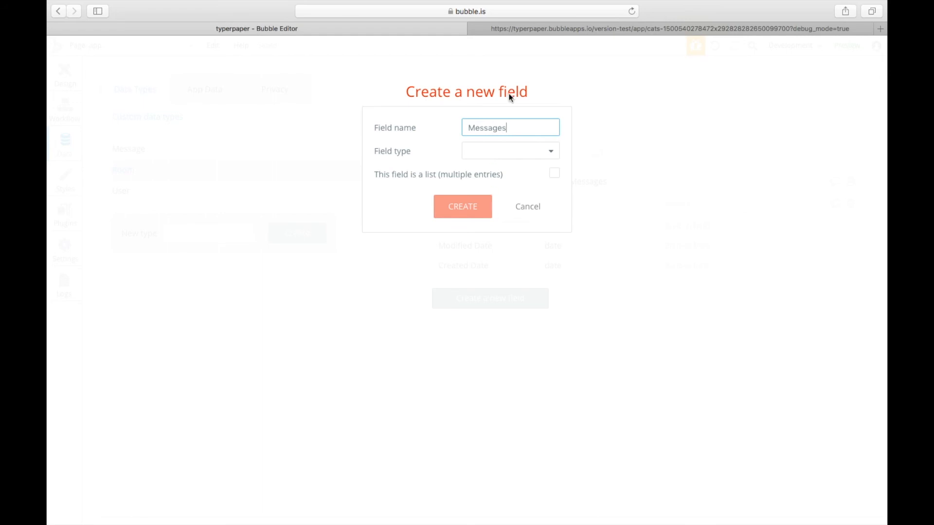
double_click(494, 134)
left_click(515, 149)
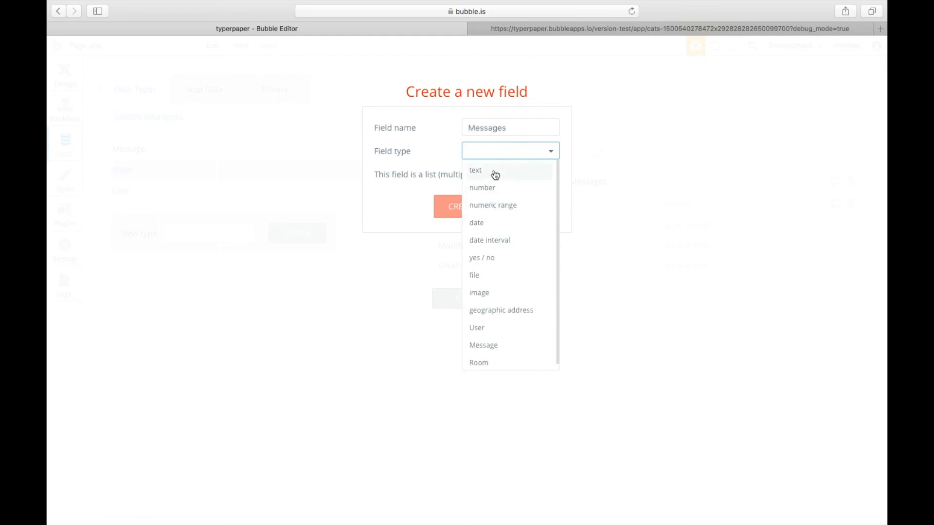
scroll(504, 244, "down", 1)
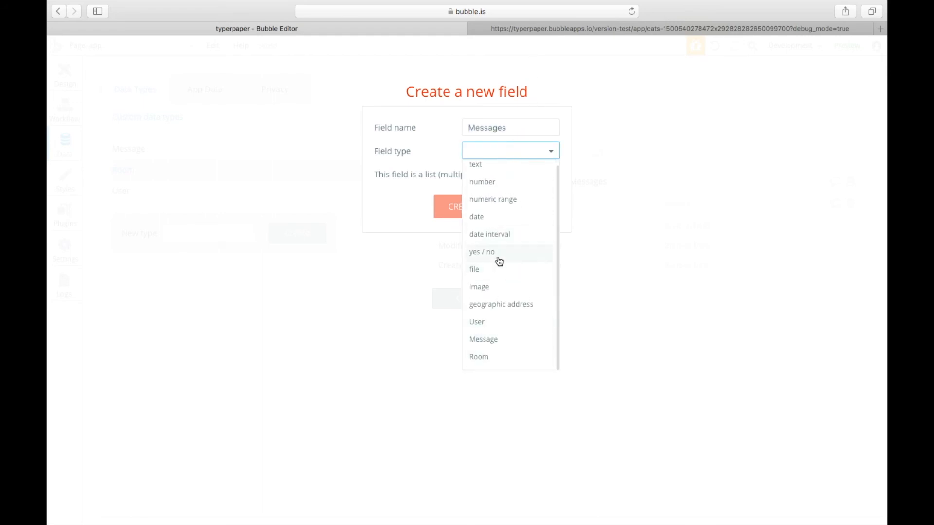
left_click(502, 341)
left_click(529, 208)
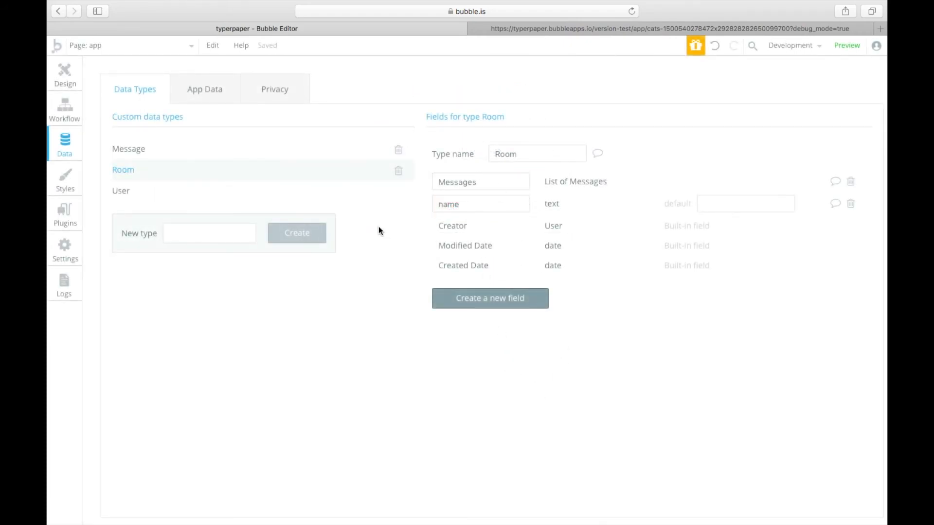
- Compare the fields of the Message type with those of the Room type
left_click(358, 154)
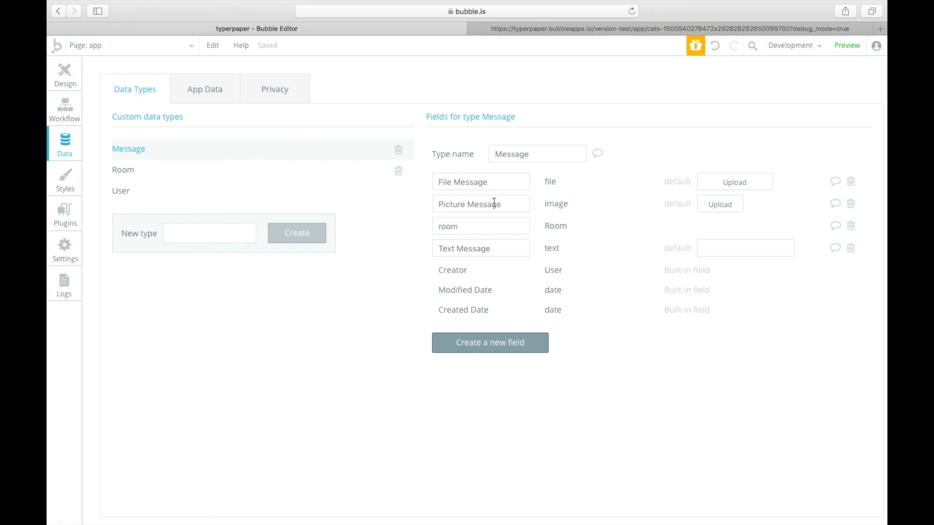
left_click(348, 169)
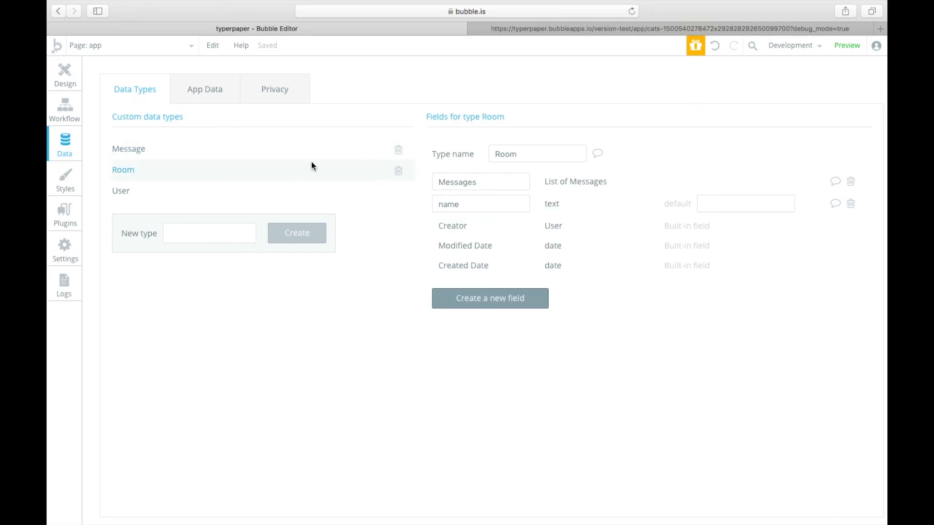
left_click(360, 154)
left_click(341, 170)
- Return to the app page's design, open the page's properties and set the page title to Typer Paper
left_click(74, 72)
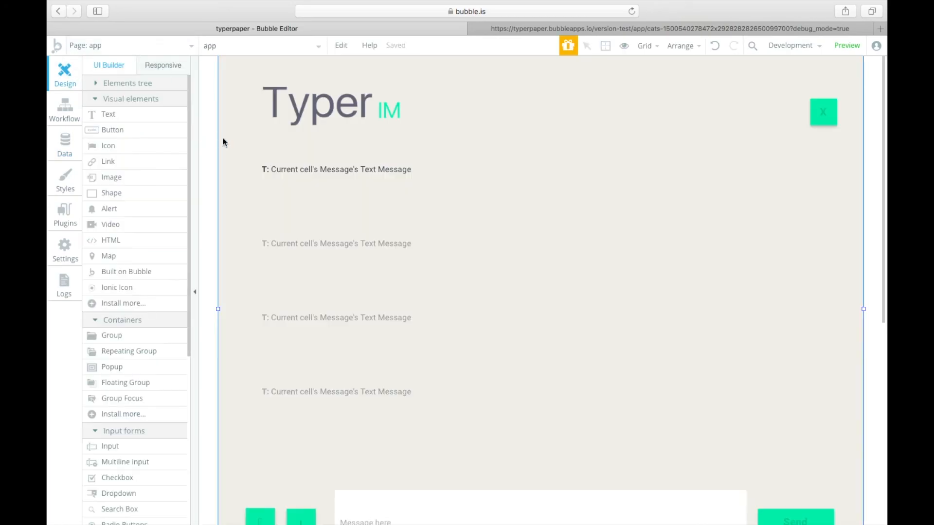
left_click(163, 47)
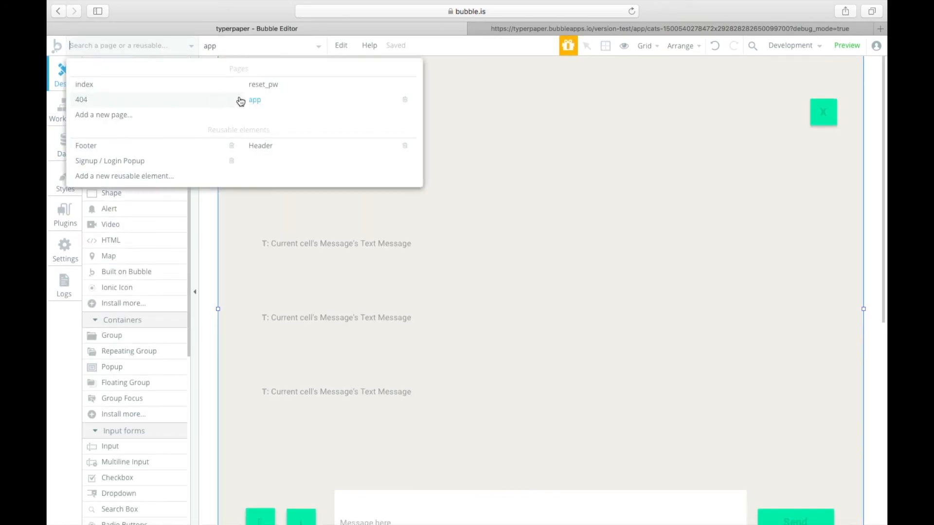
mouse_move(183, 93)
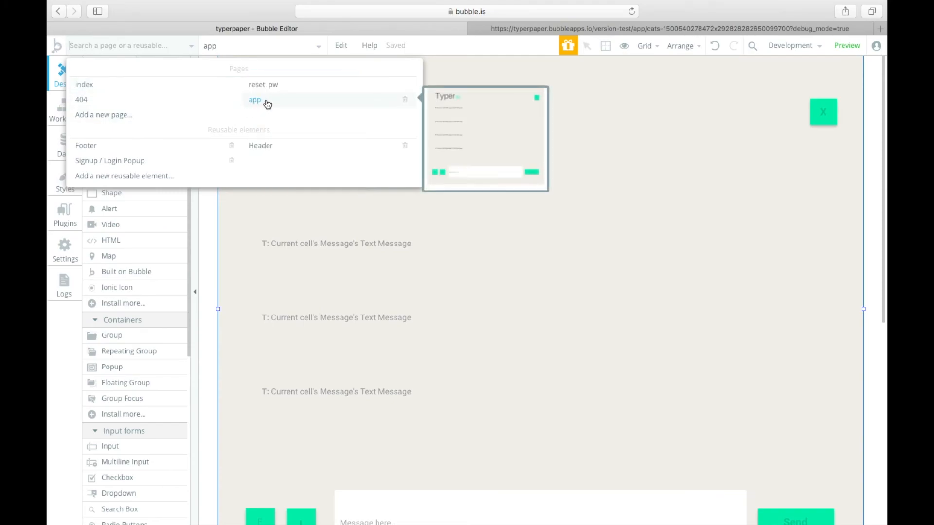
left_click(239, 244)
double_click(239, 244)
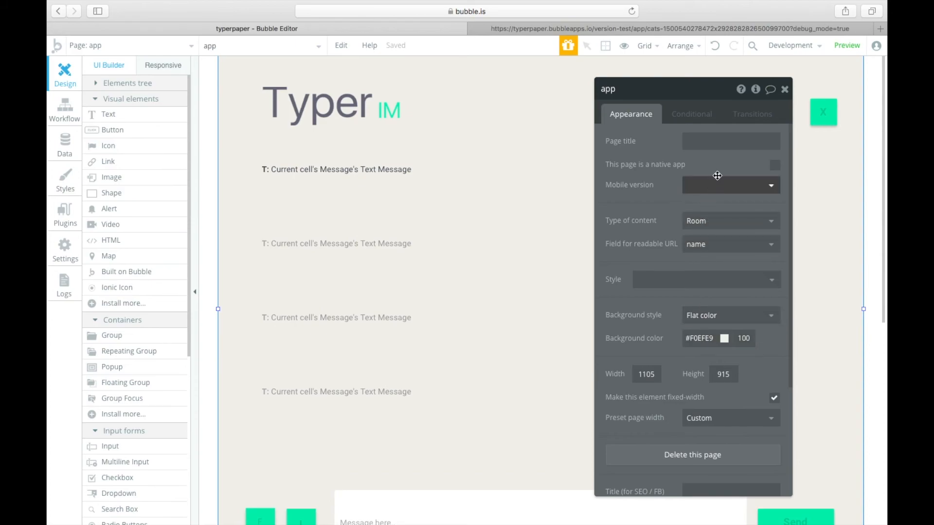
left_click(716, 146)
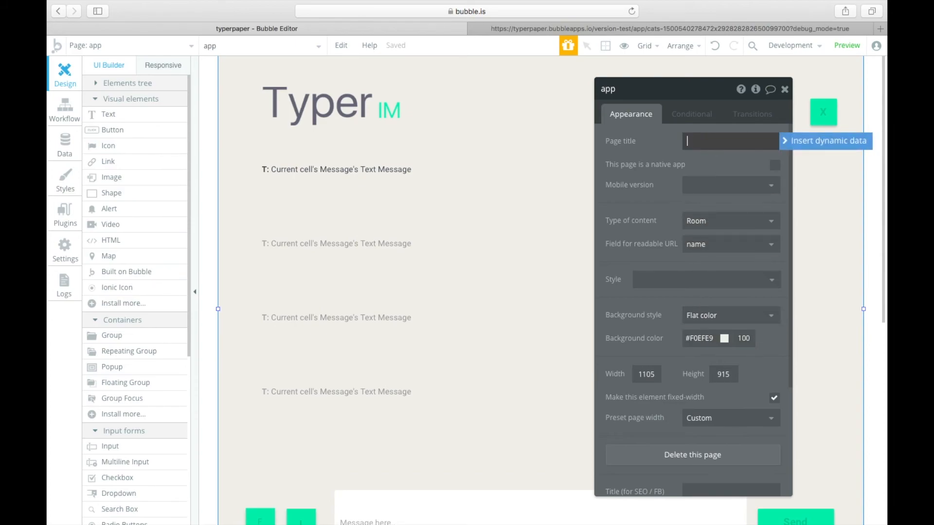
type("Typer Paper")
key("Return")
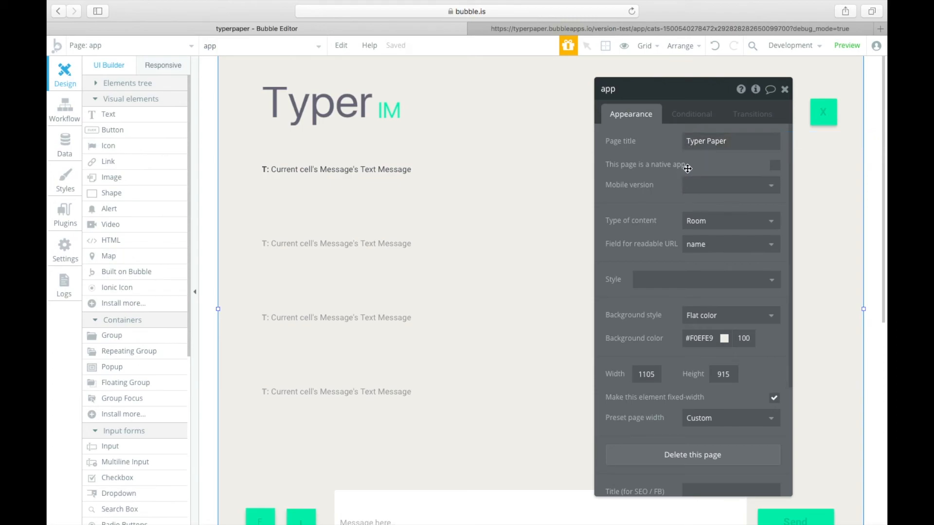
- Examine the app page's type of content and the options of its readable URL field
left_click(688, 219)
left_click(720, 293)
left_click(705, 245)
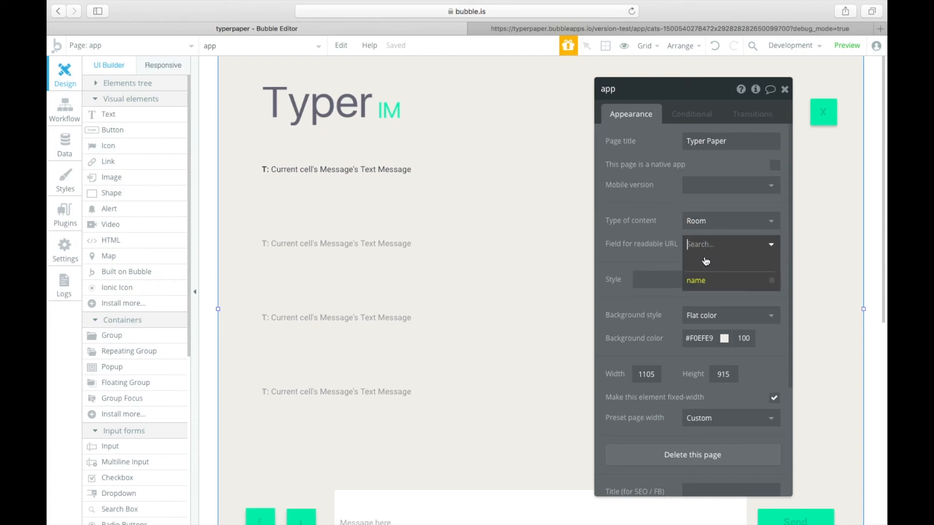
left_click(667, 251)
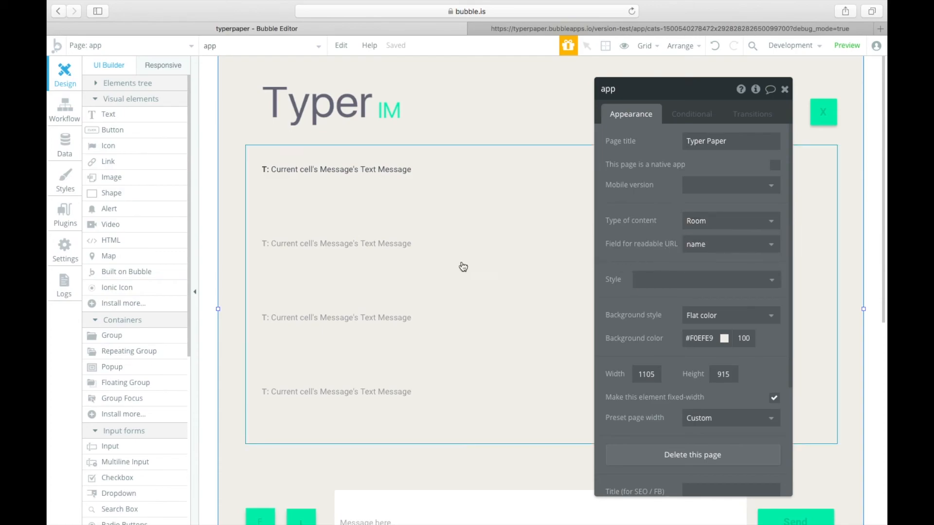
- Show the Typer IM logo image's properties, then check the page's properties again and close them
left_click(299, 129)
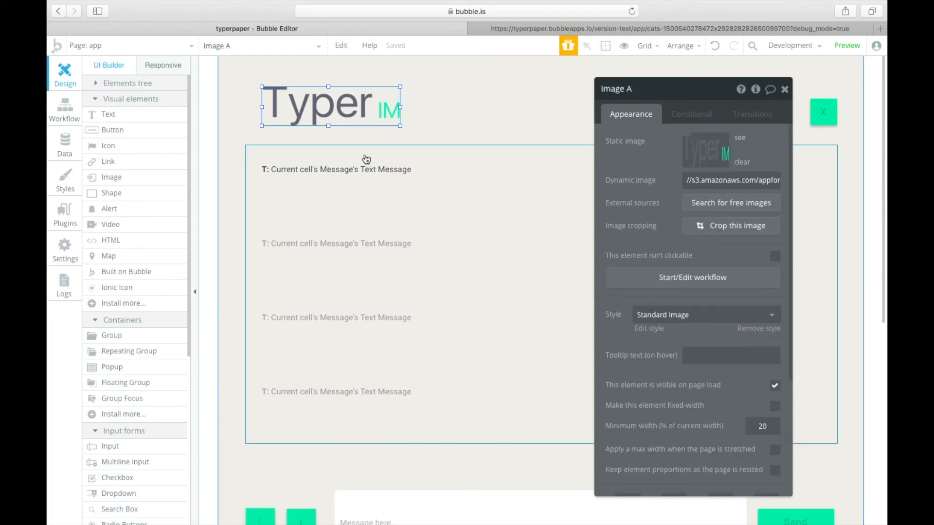
left_click(242, 150)
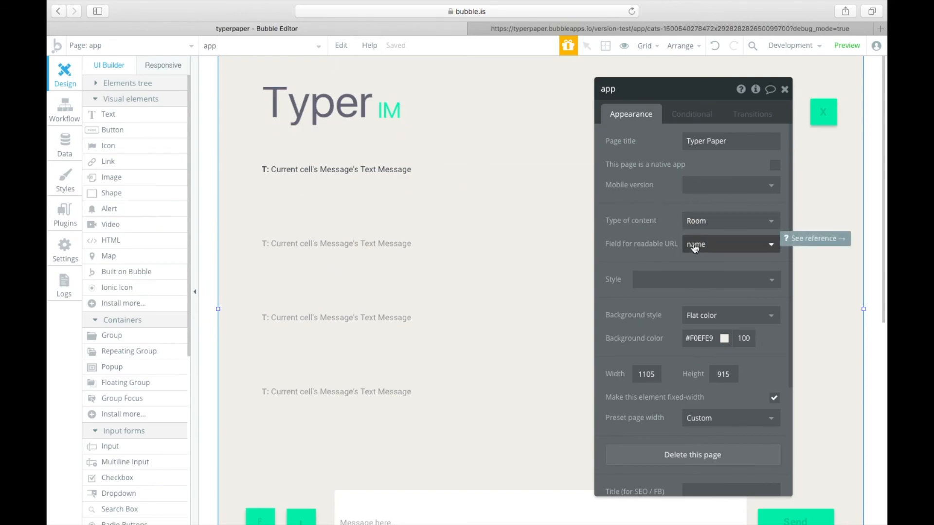
left_click(785, 90)
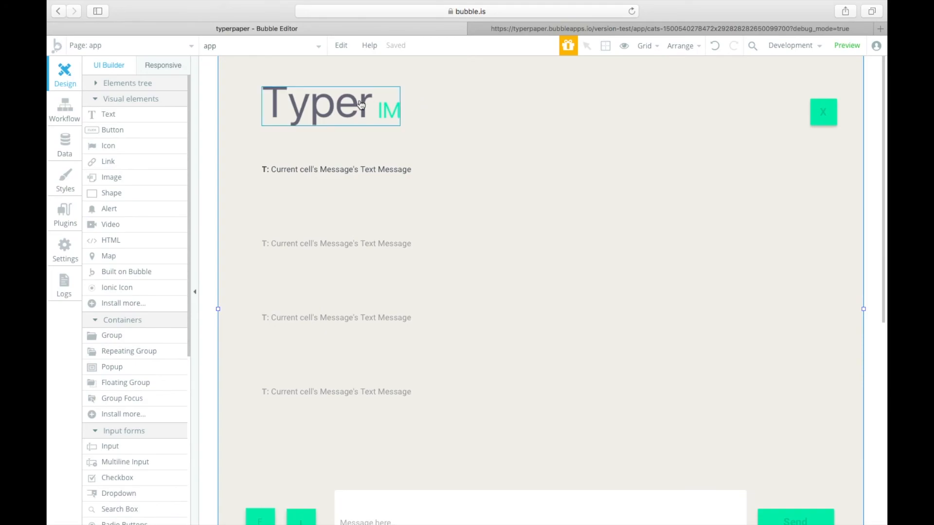
- Point out the message input and the picture uploader below the message list
scroll(347, 152, "down", 3)
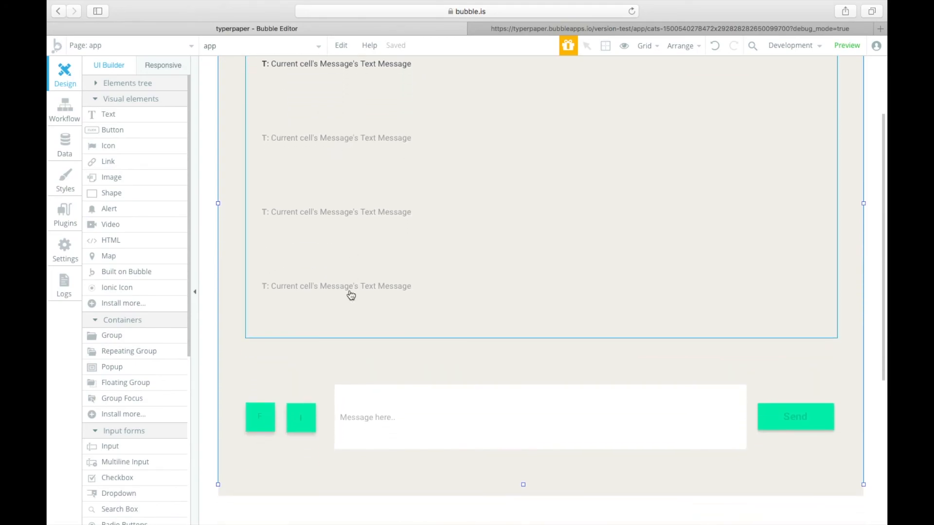
left_click(388, 413)
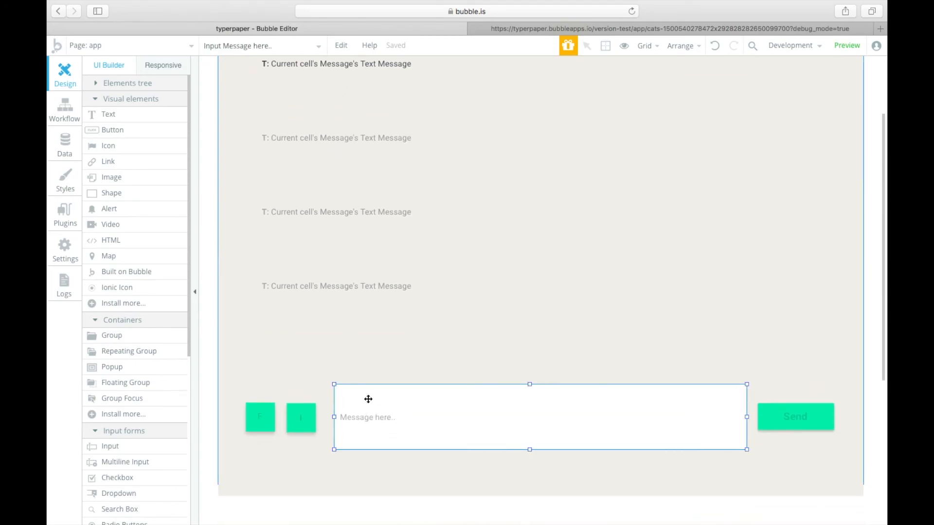
left_click(272, 418)
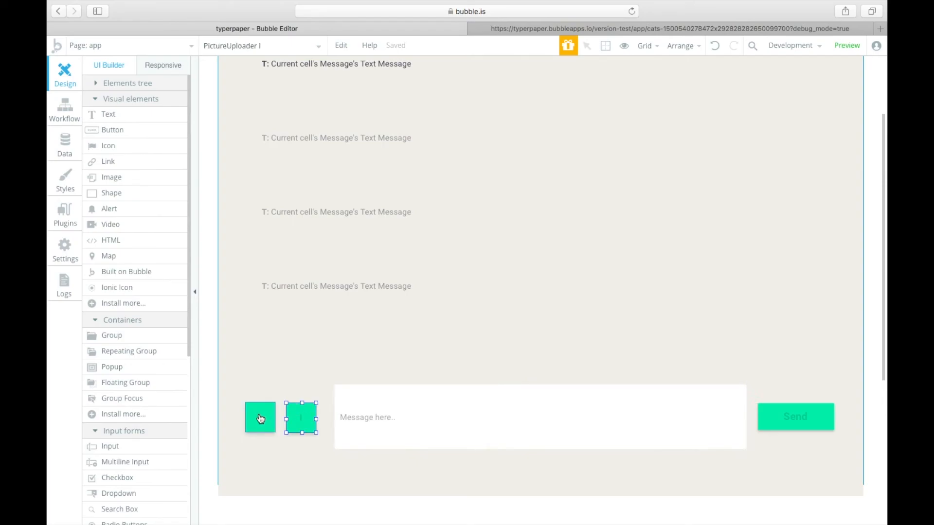
left_click(306, 412)
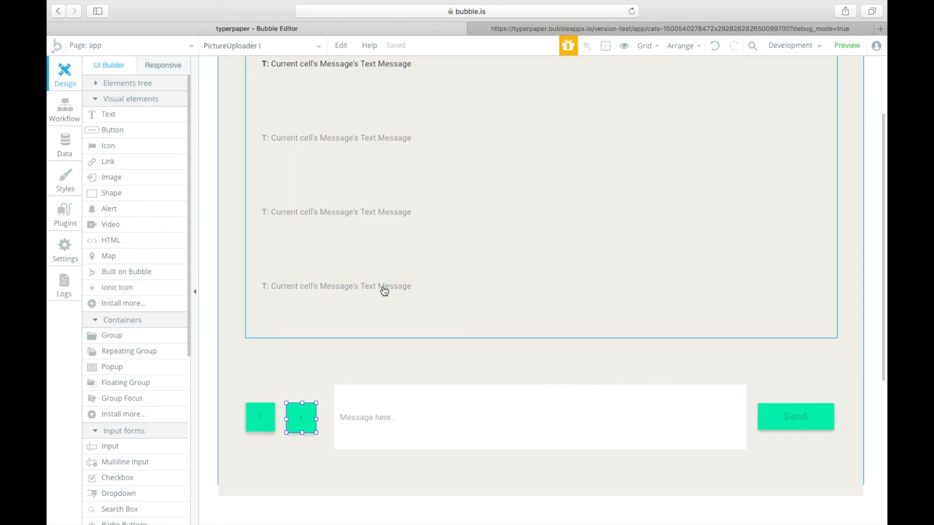
- Select the message text element in the first cell of the app page's message list
scroll(382, 289, "up", 5)
left_click(343, 185)
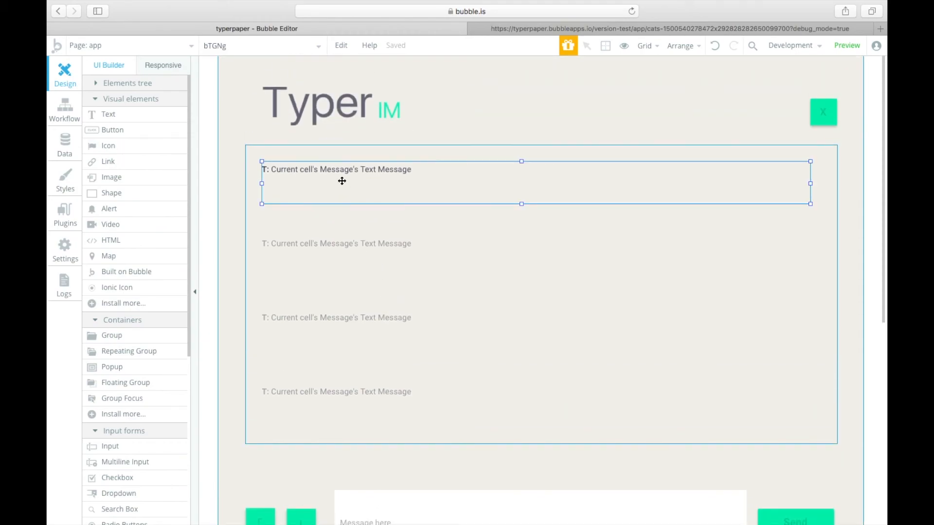
scroll(340, 289, "down", 2)
scroll(340, 290, "up", 2)
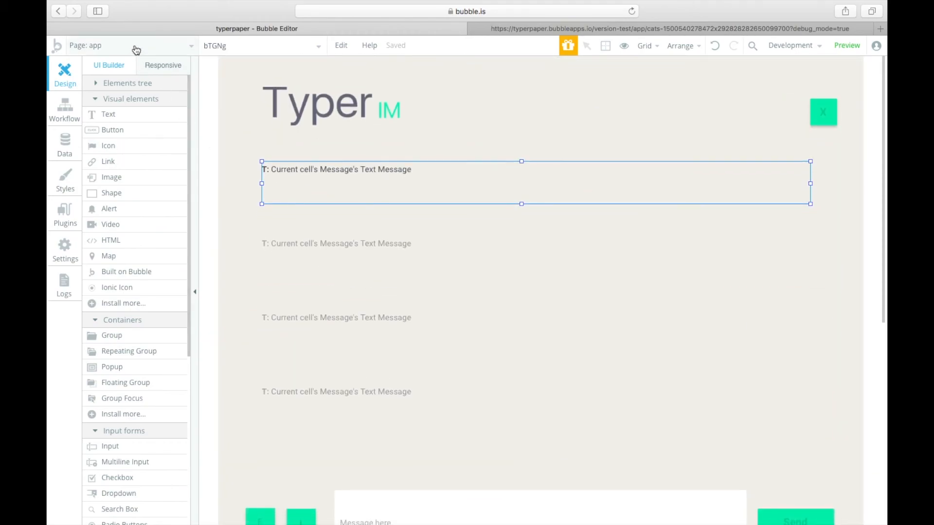
- Switch to the index page and point out its room name input and Launch button
left_click(133, 46)
left_click(125, 88)
scroll(271, 278, "down", 10)
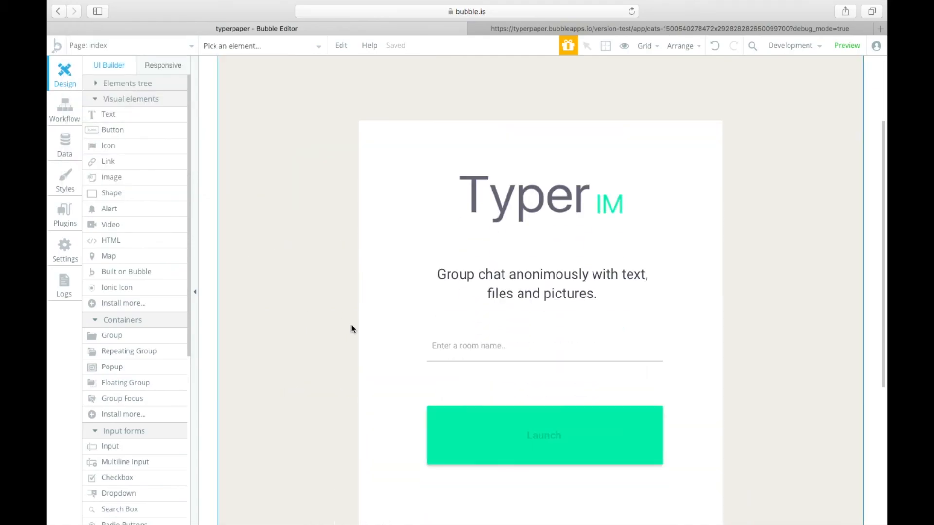
left_click(476, 254)
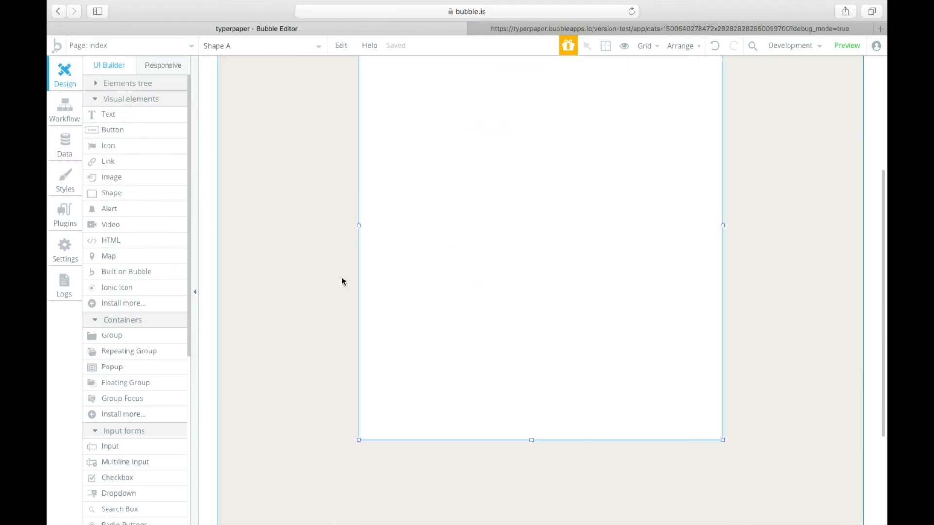
left_click(328, 284)
left_click(475, 256)
left_click(498, 334)
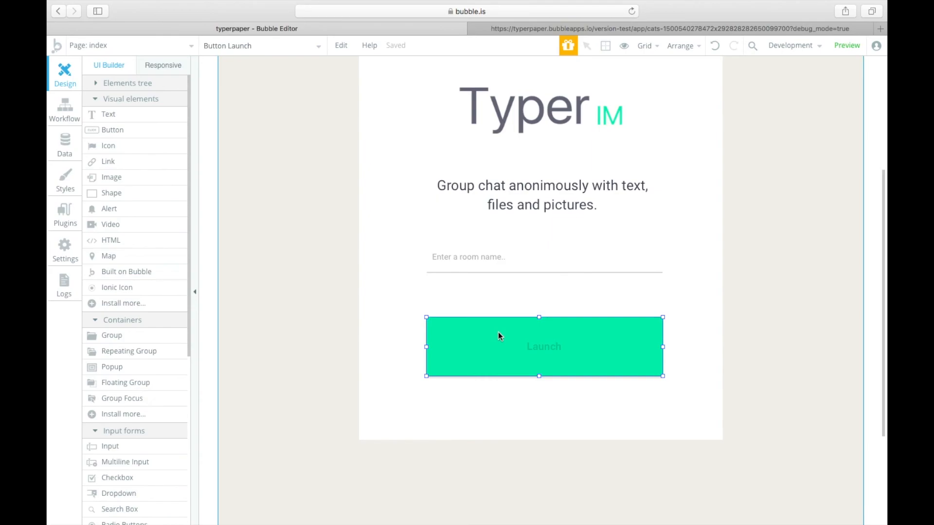
- Open the Launch button's workflow and examine the settings of its Create a new Room action
double_click(537, 342)
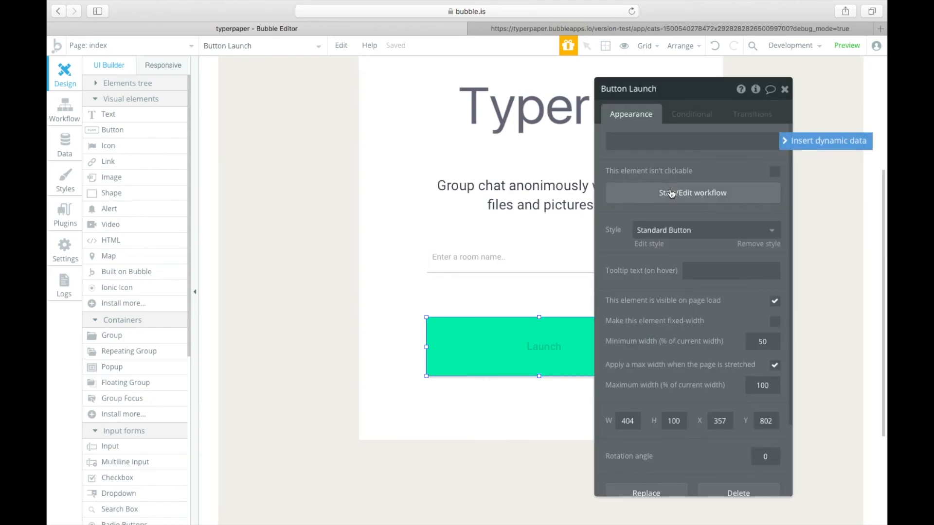
left_click(671, 194)
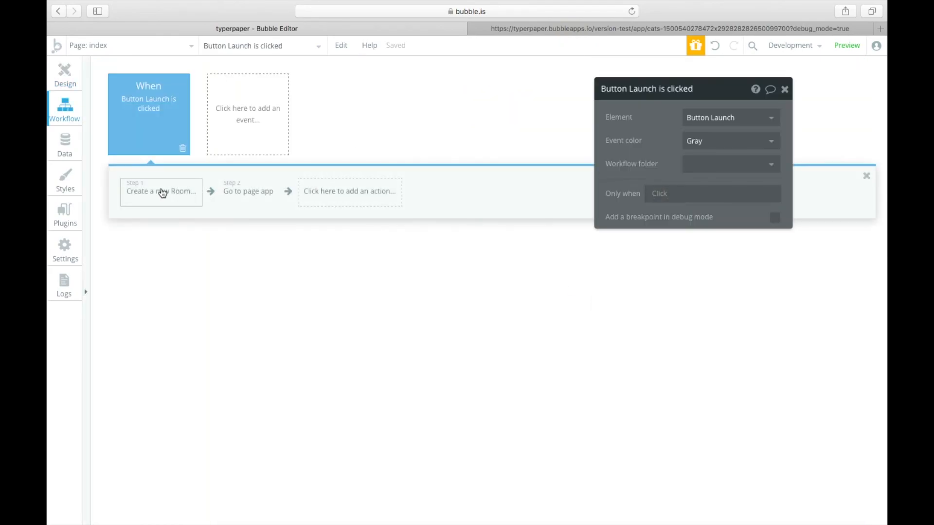
left_click(65, 76)
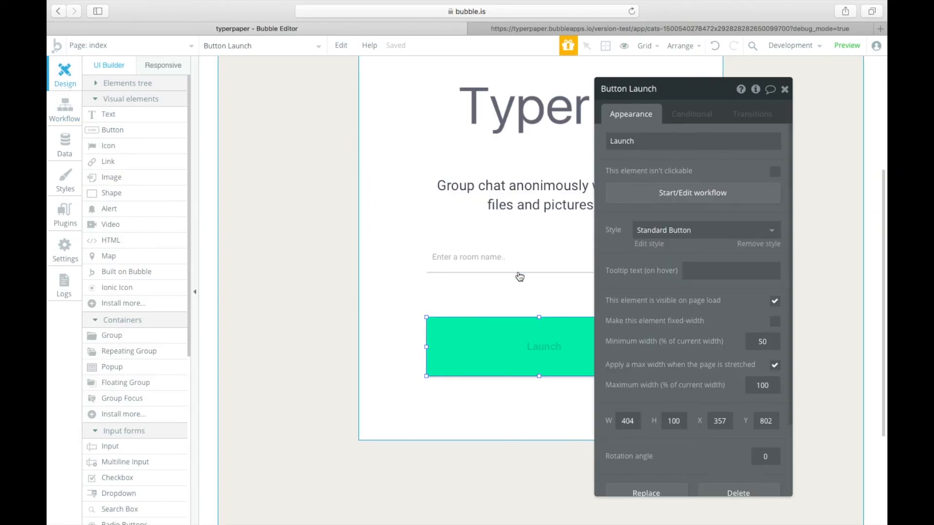
left_click(647, 194)
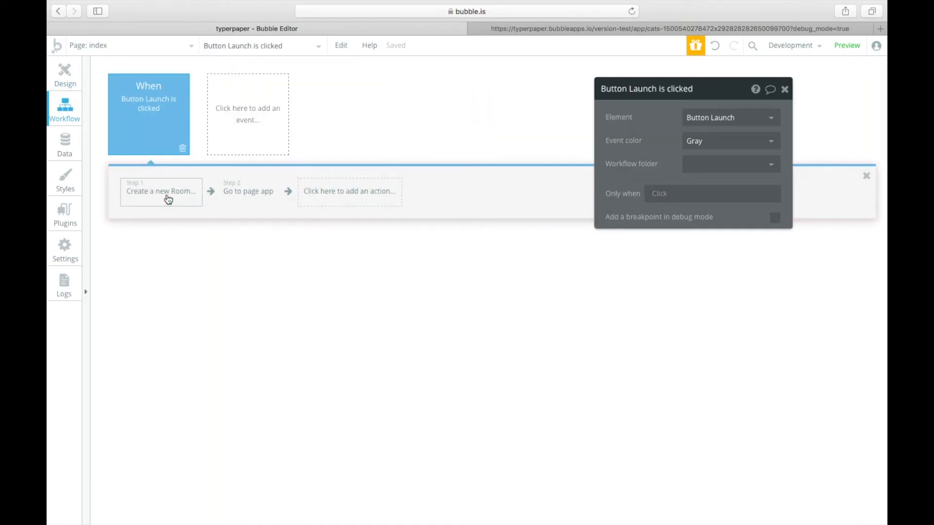
left_click(169, 199)
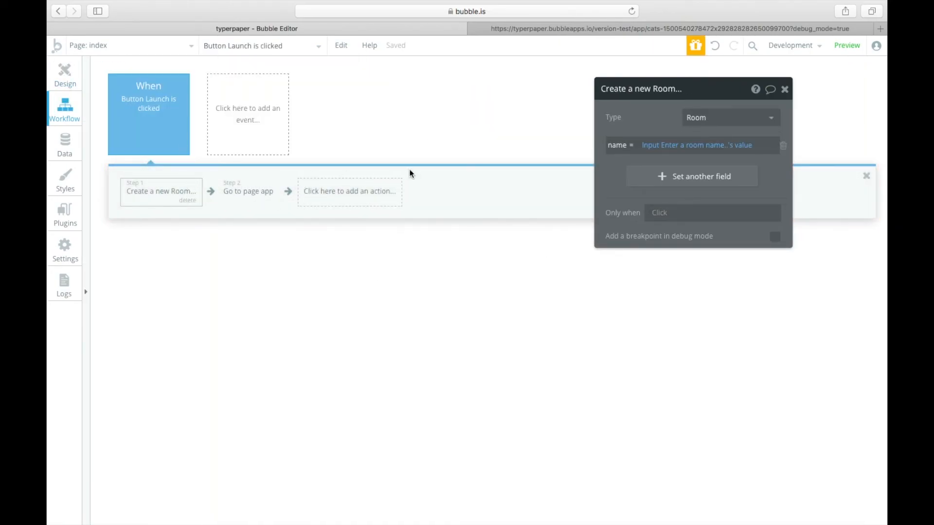
left_click(336, 193)
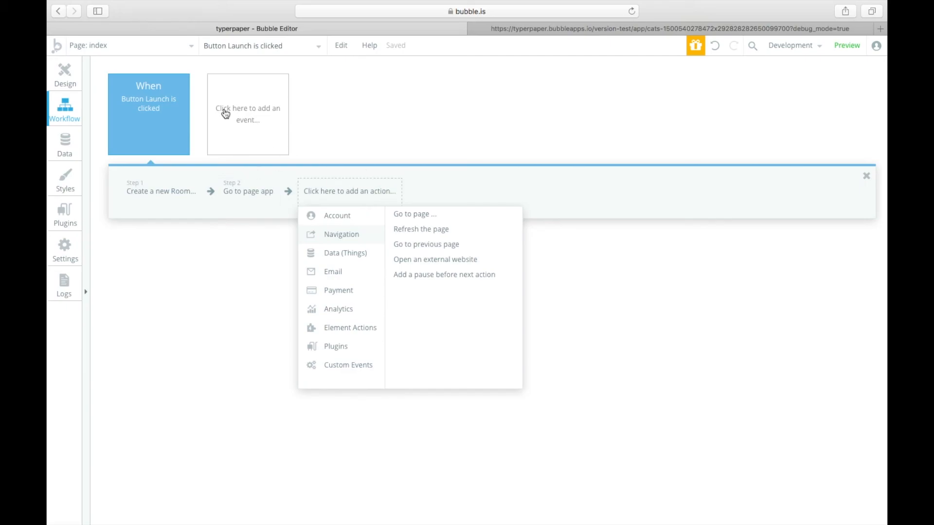
mouse_move(330, 261)
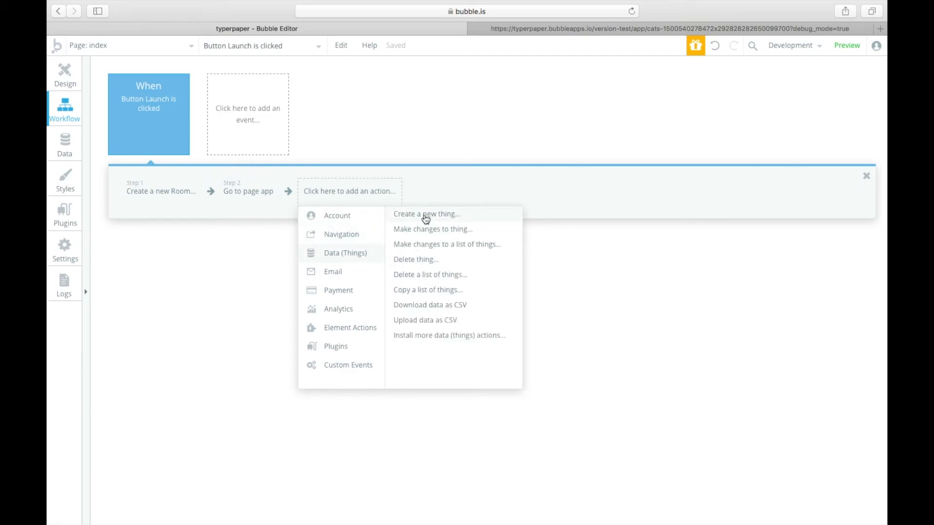
mouse_move(426, 219)
left_click(437, 230)
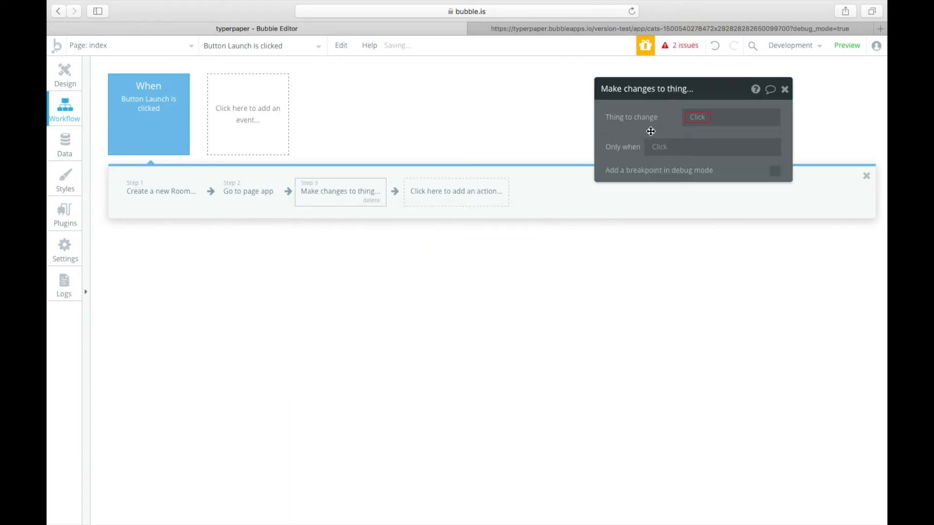
left_click(697, 118)
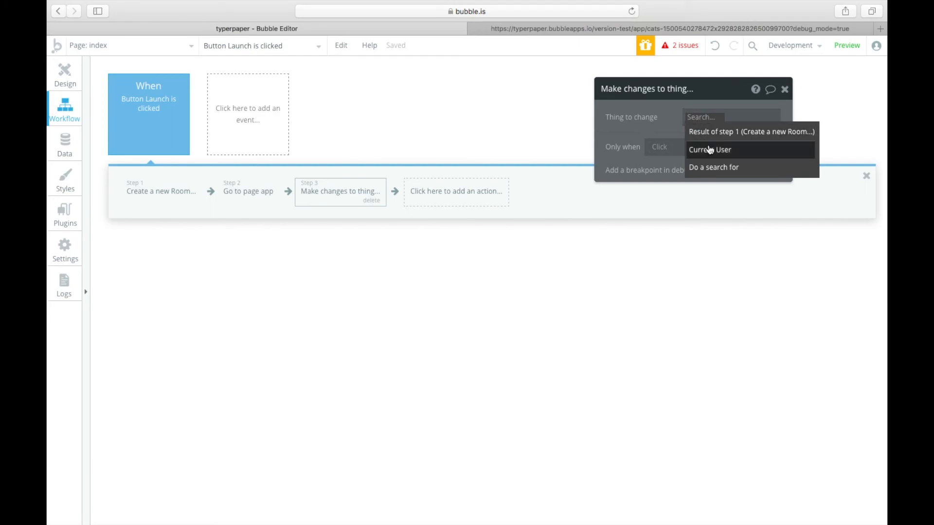
left_click(713, 155)
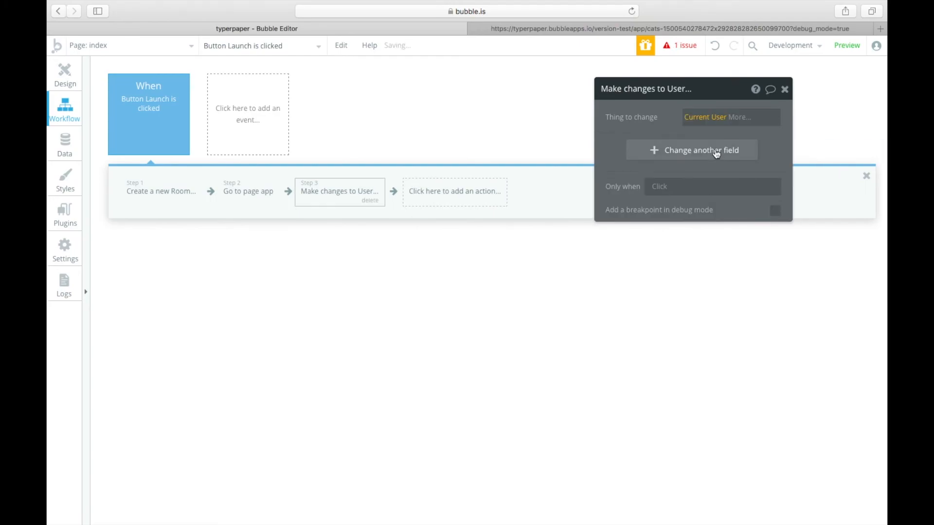
left_click(702, 154)
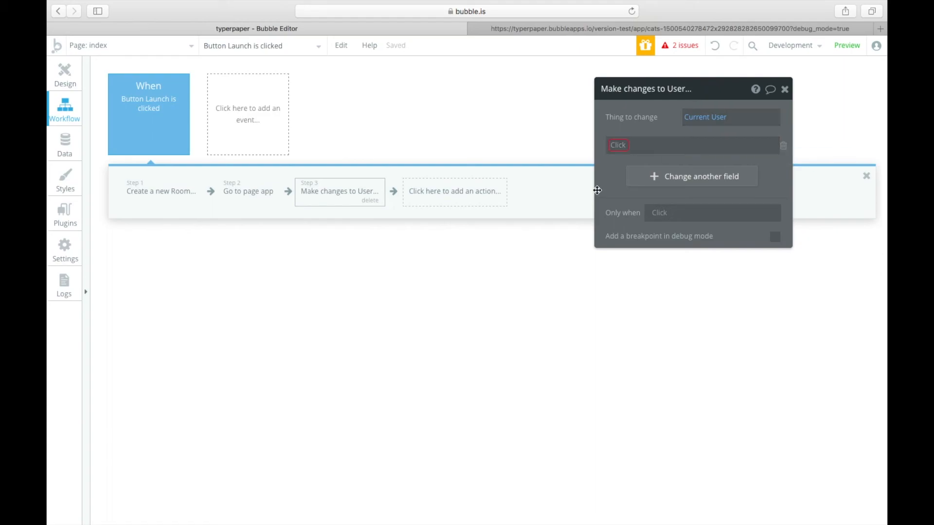
left_click(374, 201)
- Add a third workflow action that creates a new thing of type Room, and start setting one of its fields
left_click(329, 199)
mouse_move(357, 254)
left_click(417, 214)
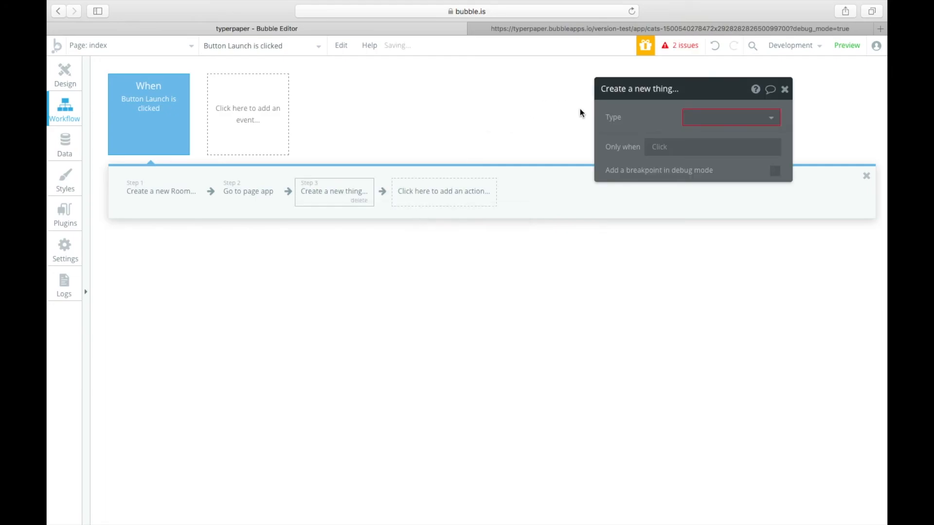
left_click(681, 118)
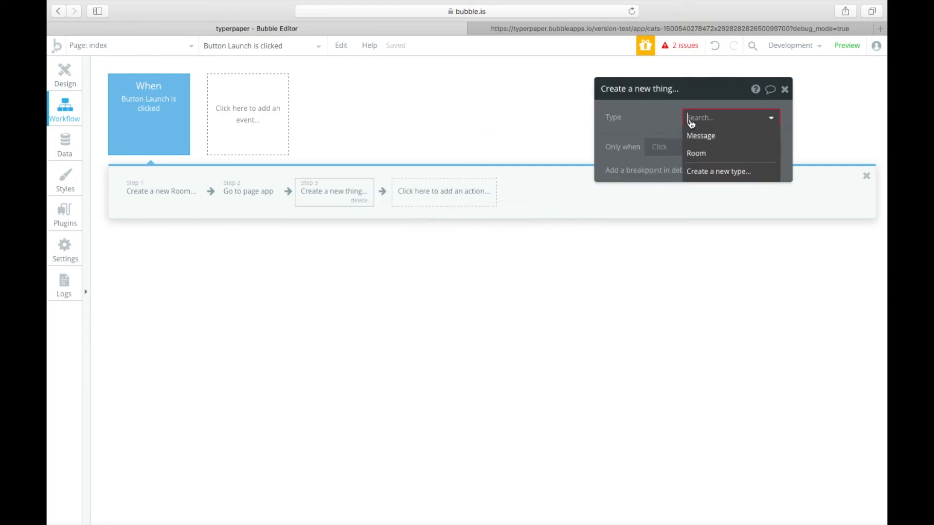
left_click(698, 153)
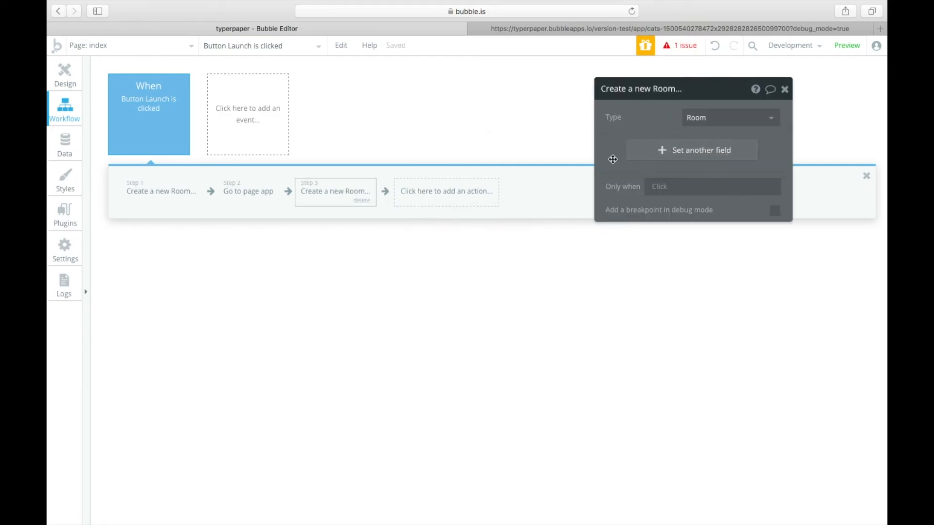
left_click(668, 157)
left_click(612, 151)
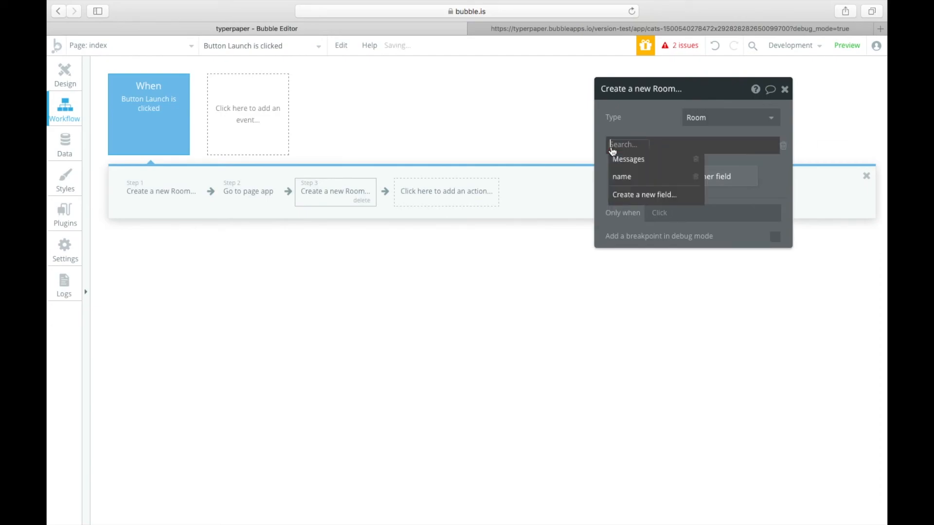
- Set the name field of the third action, Create a new Room, to the value of the "Enter a room name" input
left_click(628, 177)
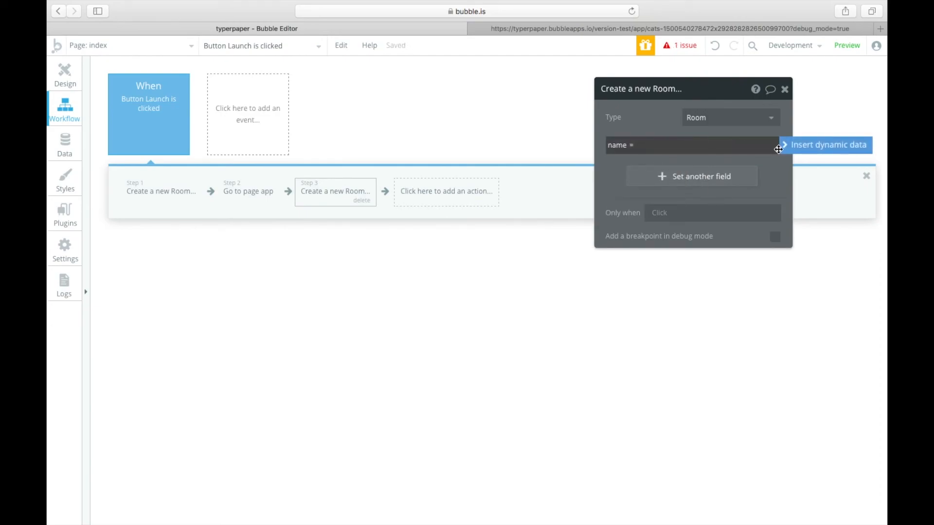
left_click(725, 150)
left_click(808, 145)
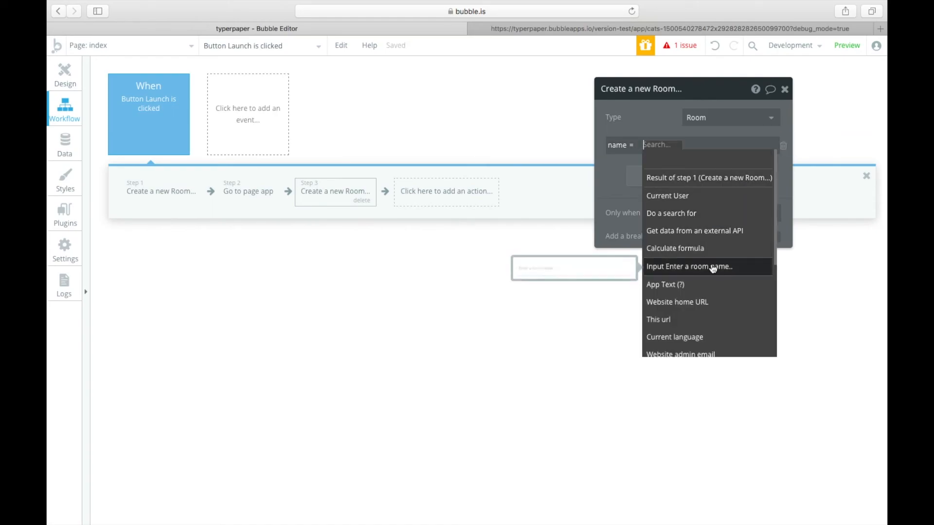
left_click(719, 269)
left_click(744, 156)
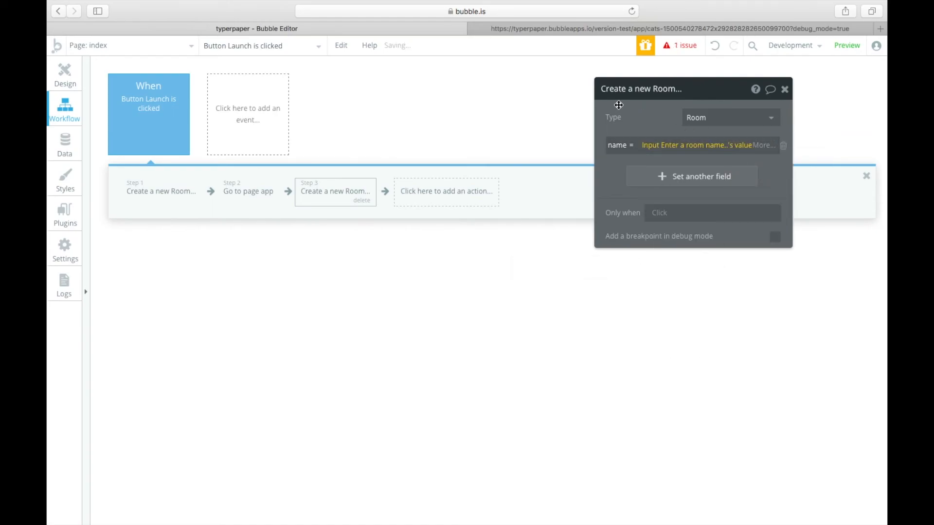
left_click(632, 116)
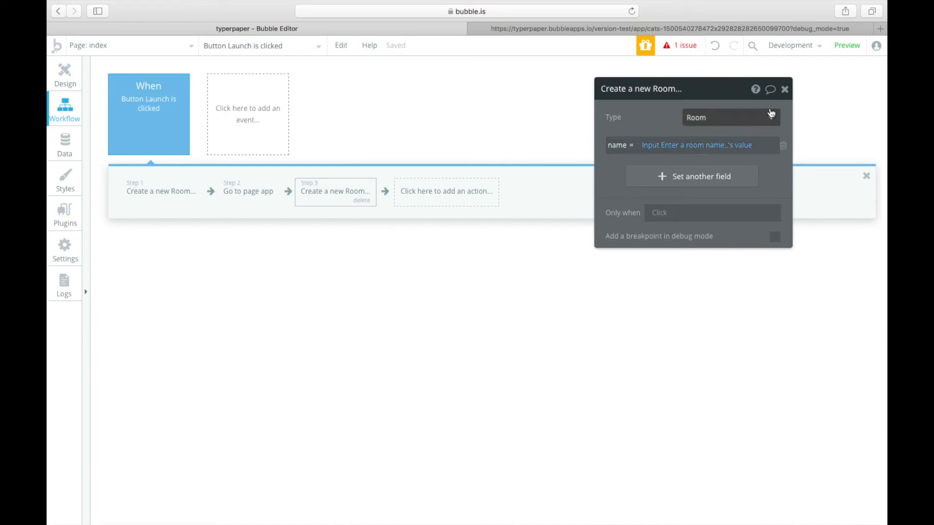
- Delete the third action, Create a new Room, and open the Go to page app action to review its destination
left_click(784, 89)
left_click(360, 200)
left_click(239, 196)
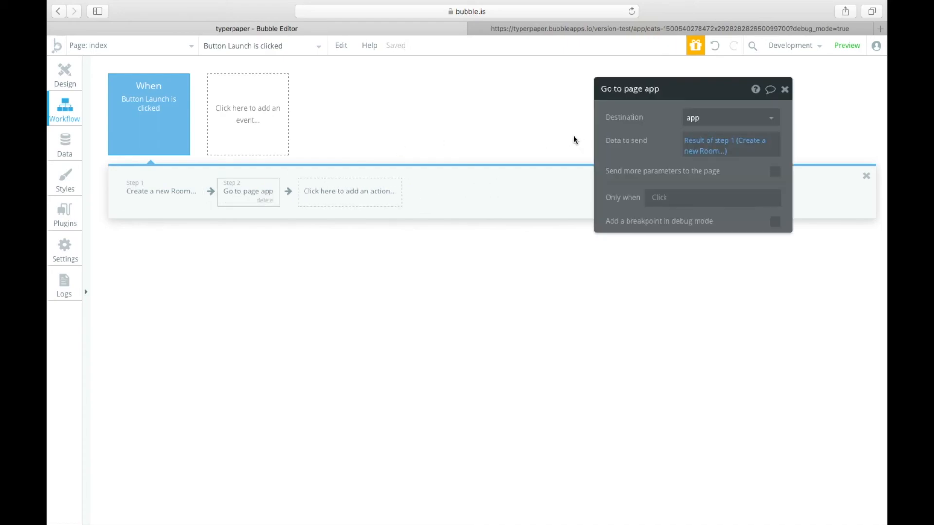
left_click(713, 116)
left_click(705, 189)
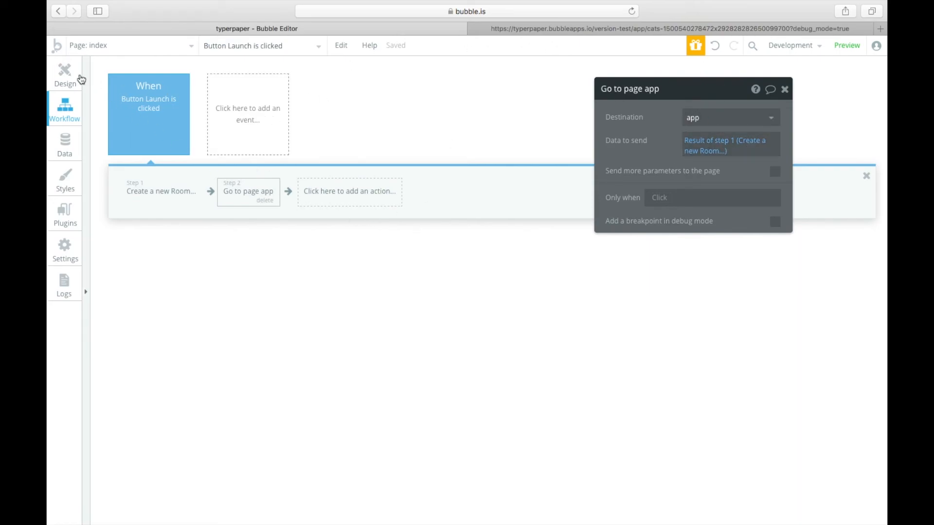
- Open the app page in the design view and look over its message list and message entry area
left_click(59, 76)
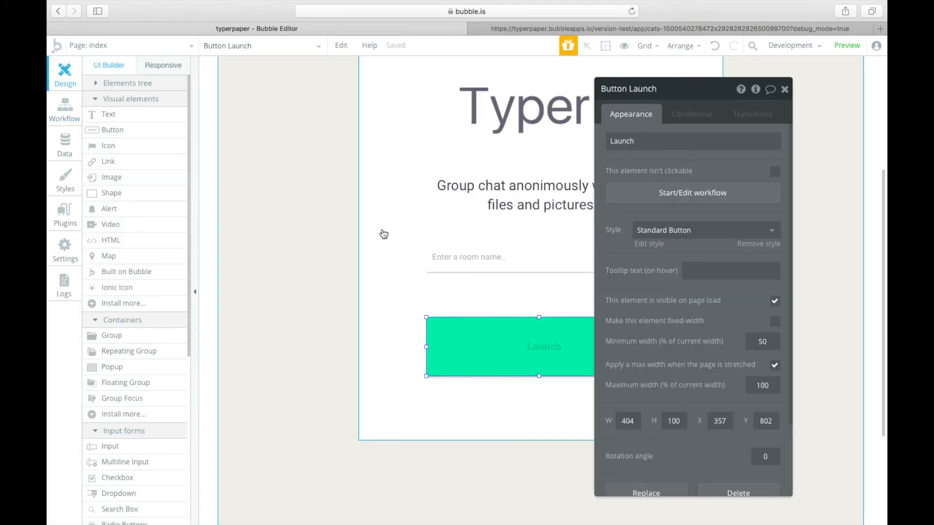
left_click(119, 45)
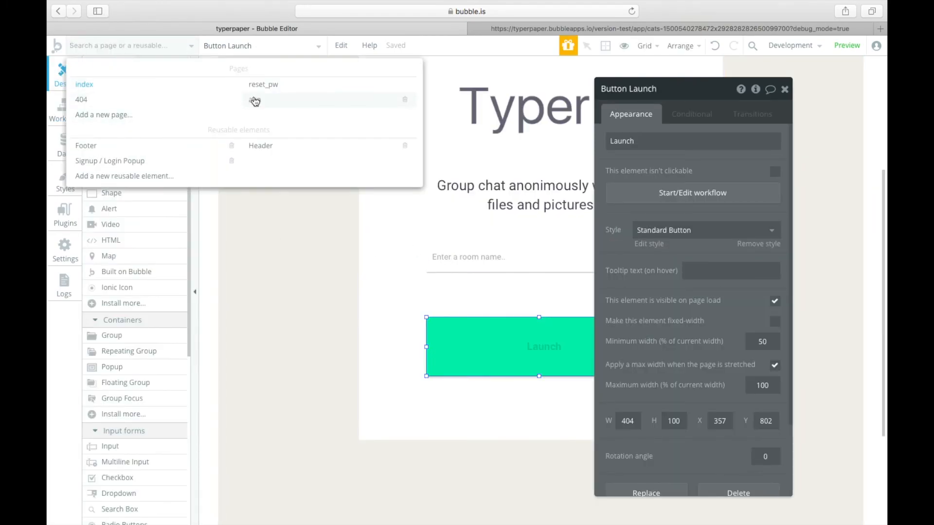
mouse_move(255, 105)
left_click(338, 103)
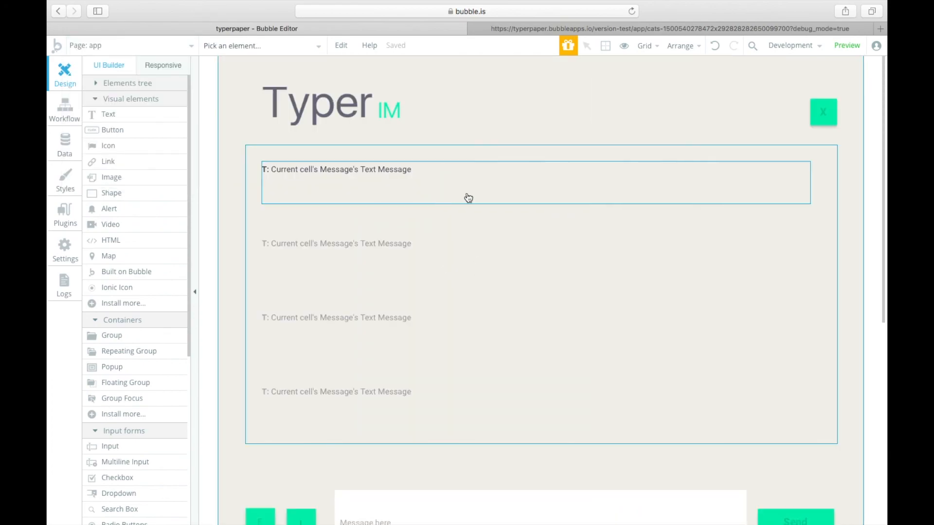
scroll(483, 212, "down", 2)
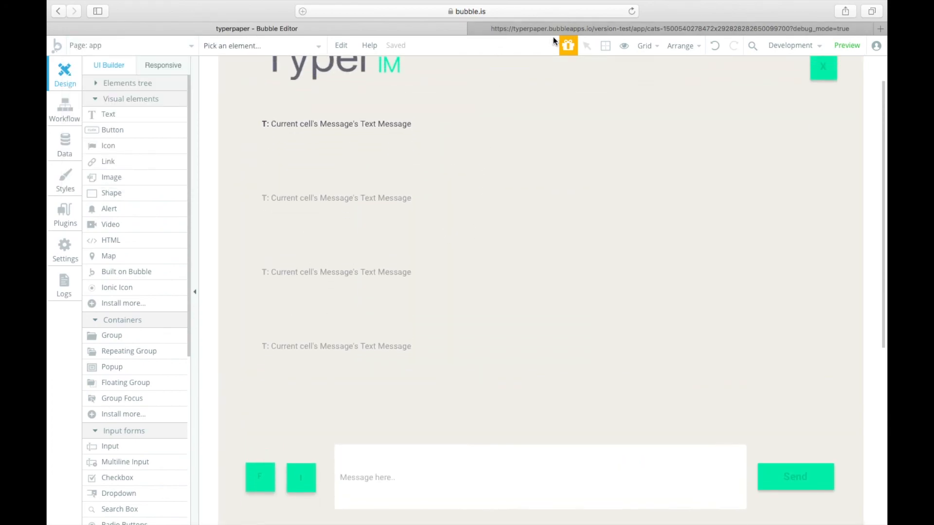
scroll(505, 66, "up", 2)
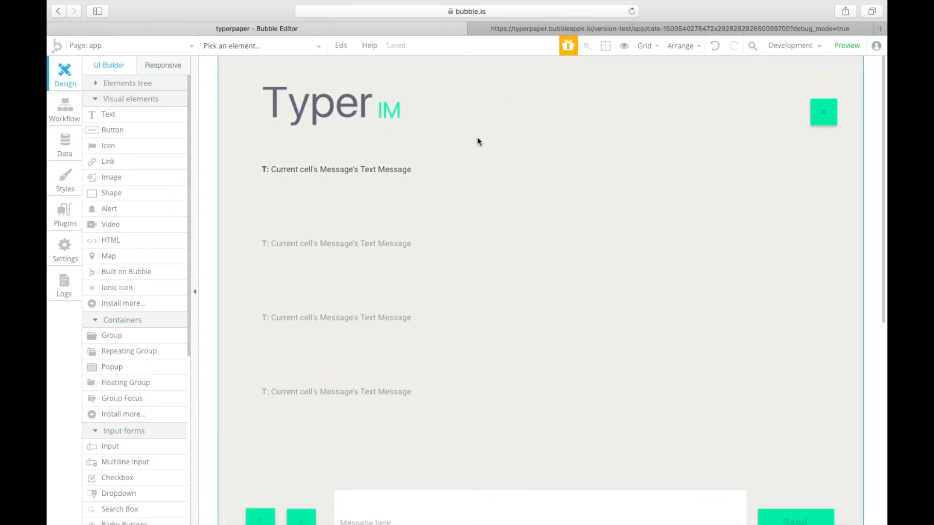
scroll(442, 167, "down", 3)
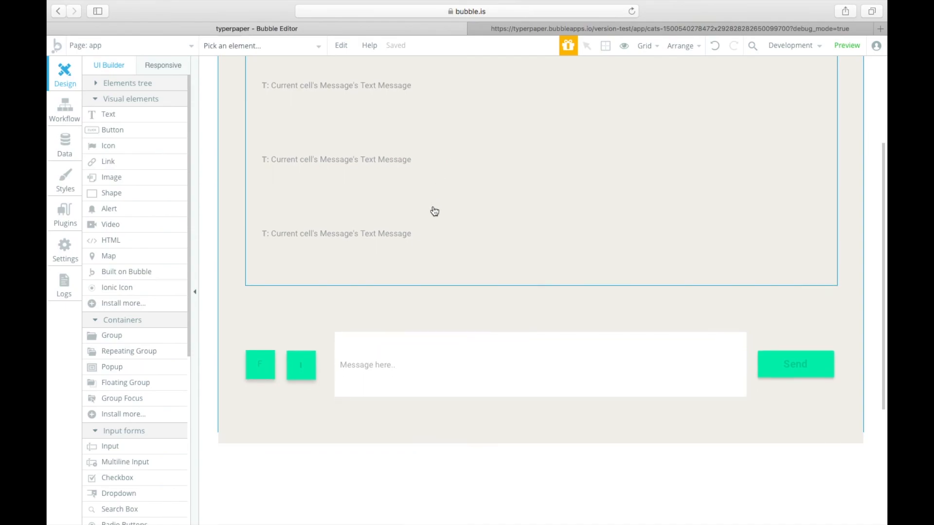
scroll(433, 208, "up", 3)
- Add a second line "T: Message" to the message text in the first cell, with "T:" in bold, and save it
double_click(378, 181)
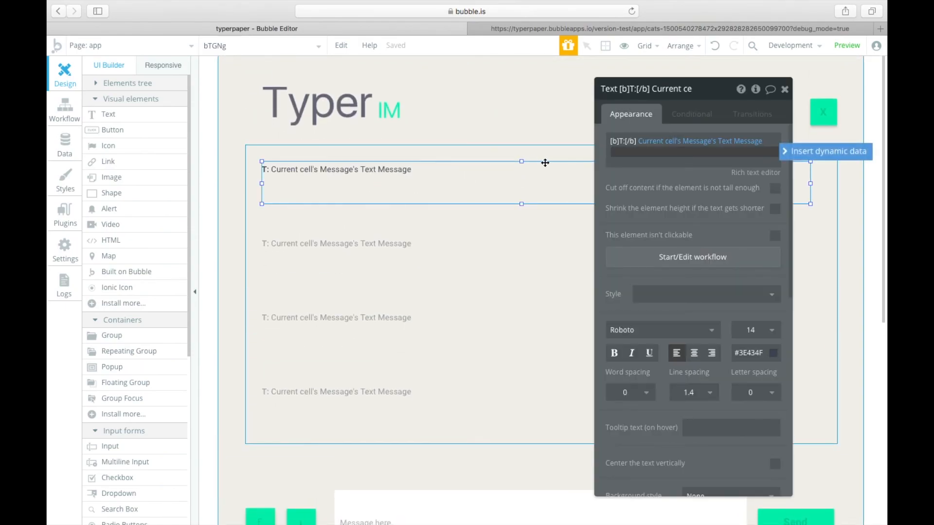
left_click(631, 162)
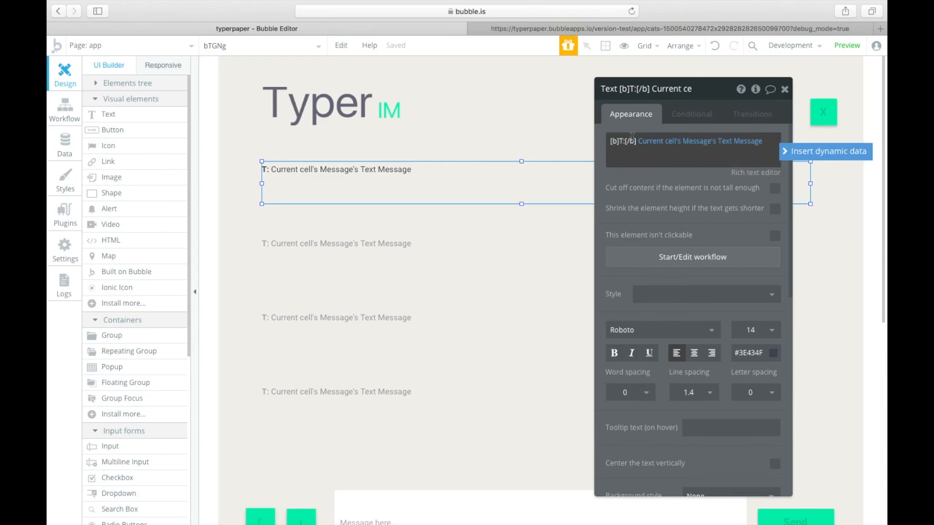
double_click(632, 139)
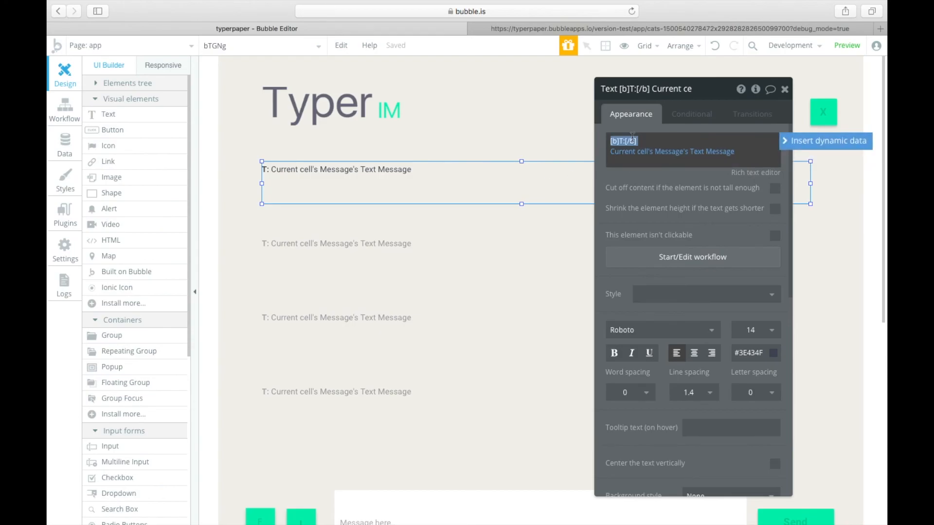
left_click(749, 174)
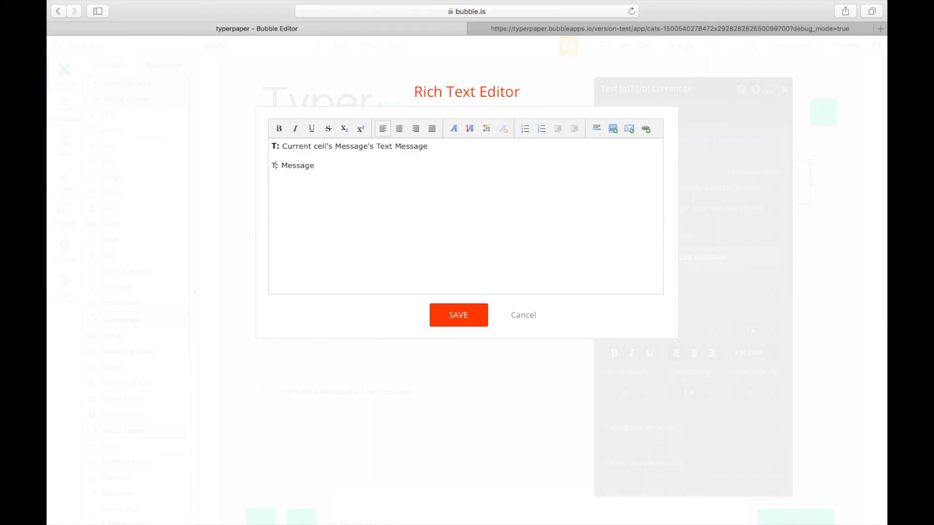
left_click_drag(278, 165, 272, 156)
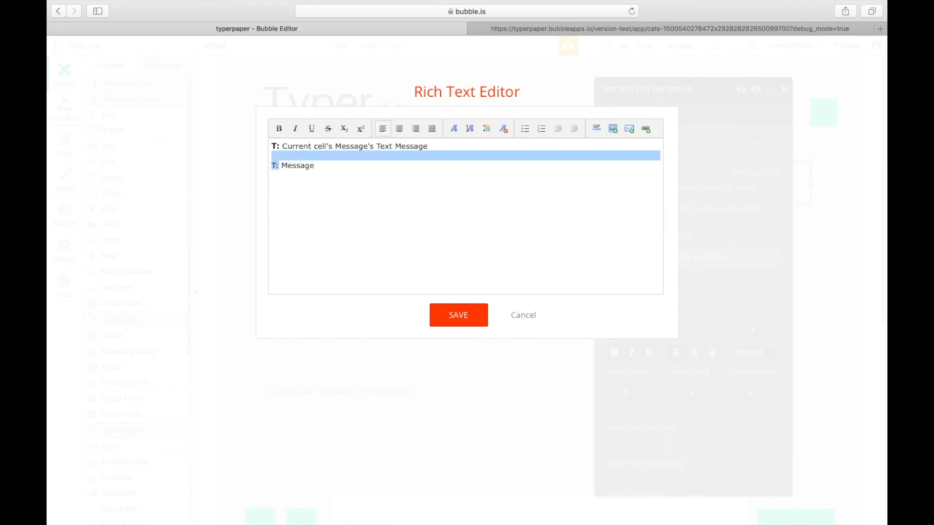
key("shift+Right")
left_click(280, 128)
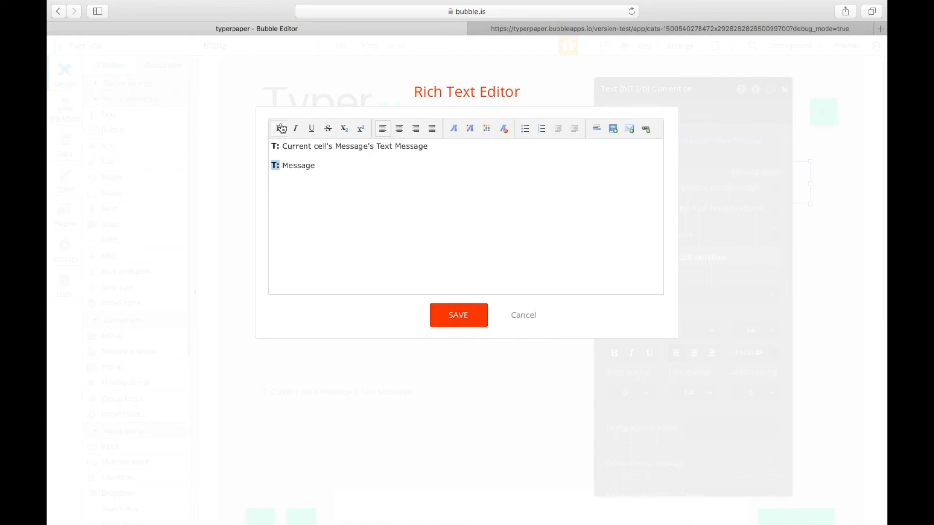
left_click(473, 319)
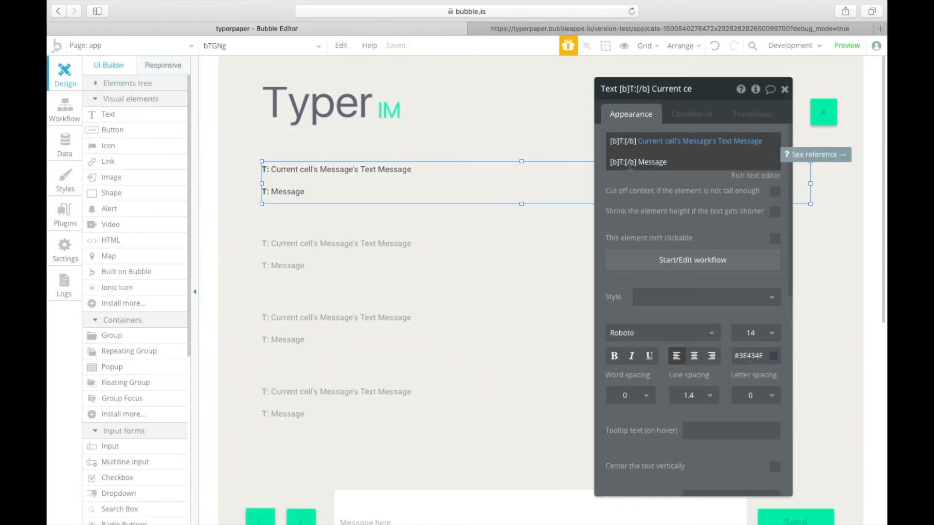
- Delete the added "T: Message" line from the message text element
left_click(654, 165)
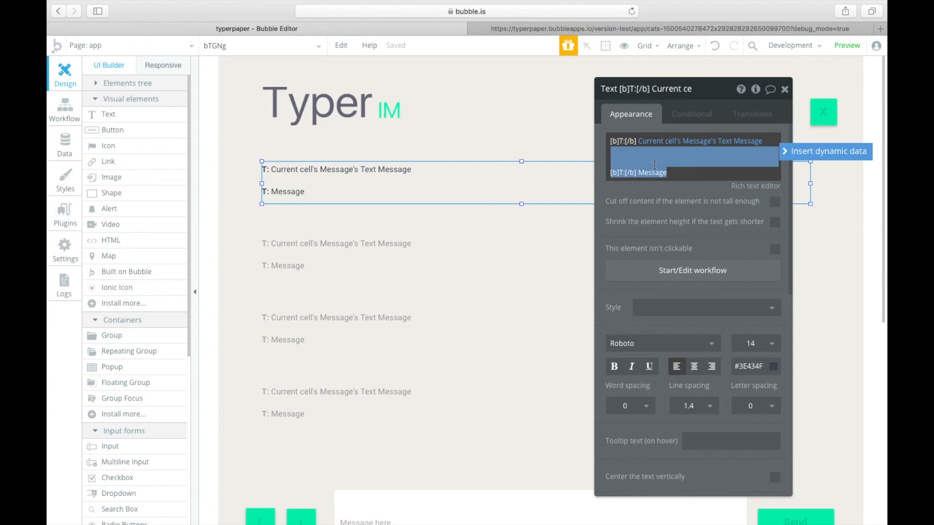
key("BackSpace")
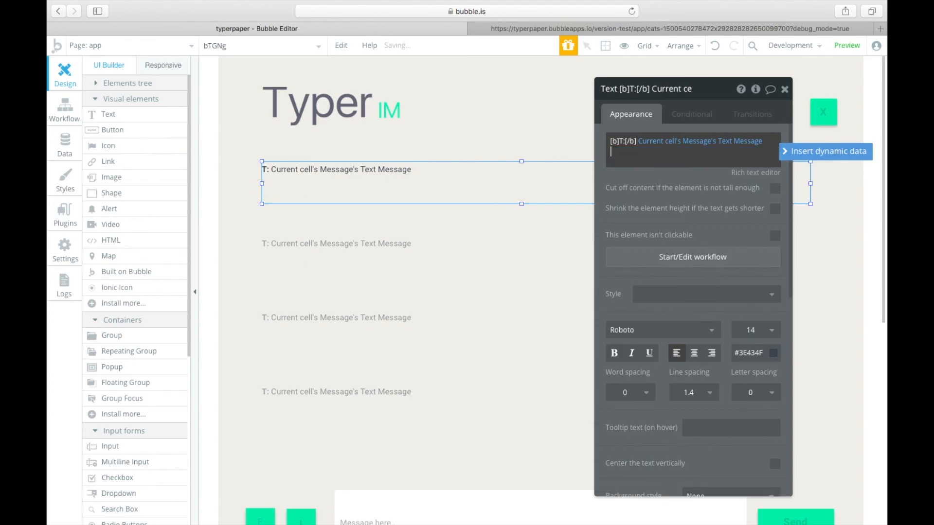
left_click(628, 142)
left_click(625, 162)
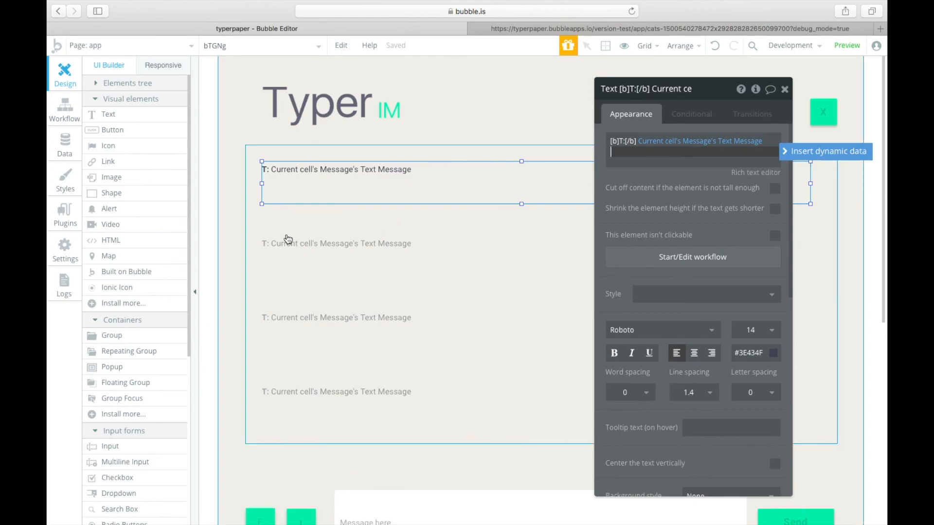
- Examine the message repeating group's type of content and the settings of its Search for Messages data source
left_click(267, 225)
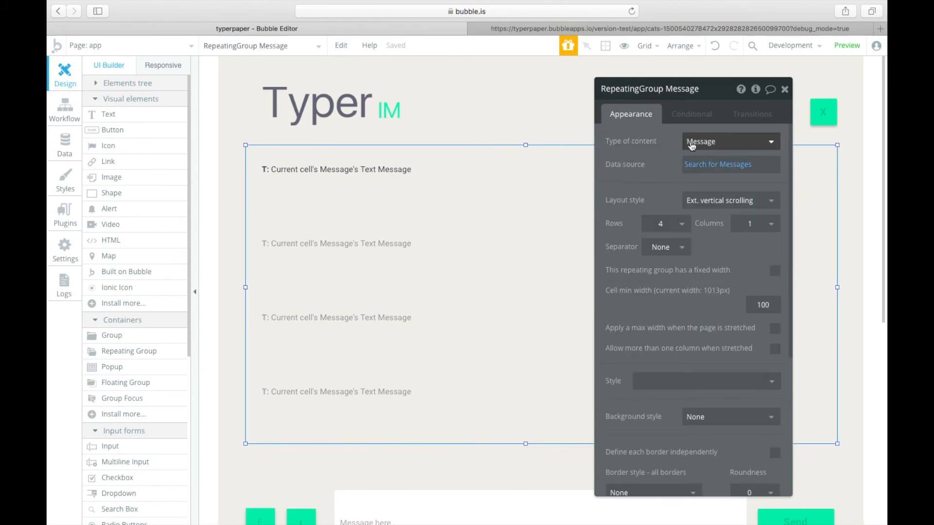
left_click(753, 142)
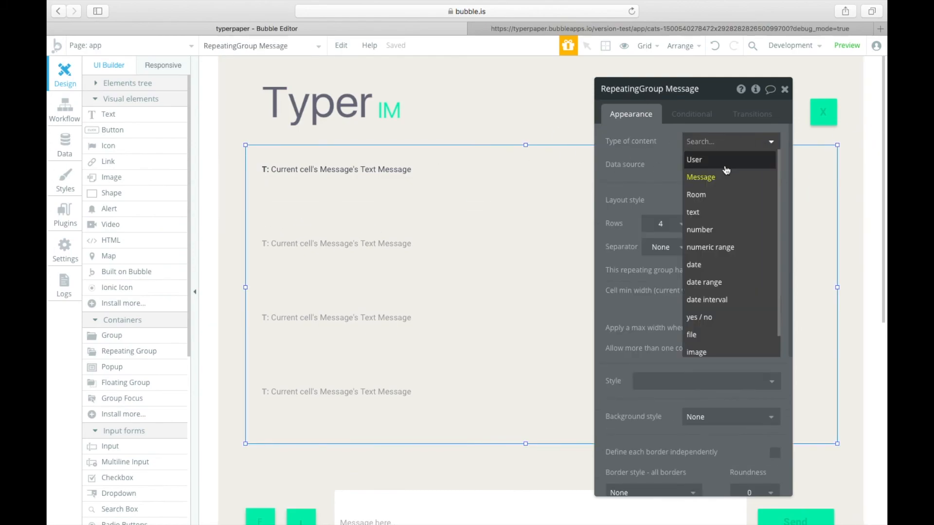
left_click(705, 178)
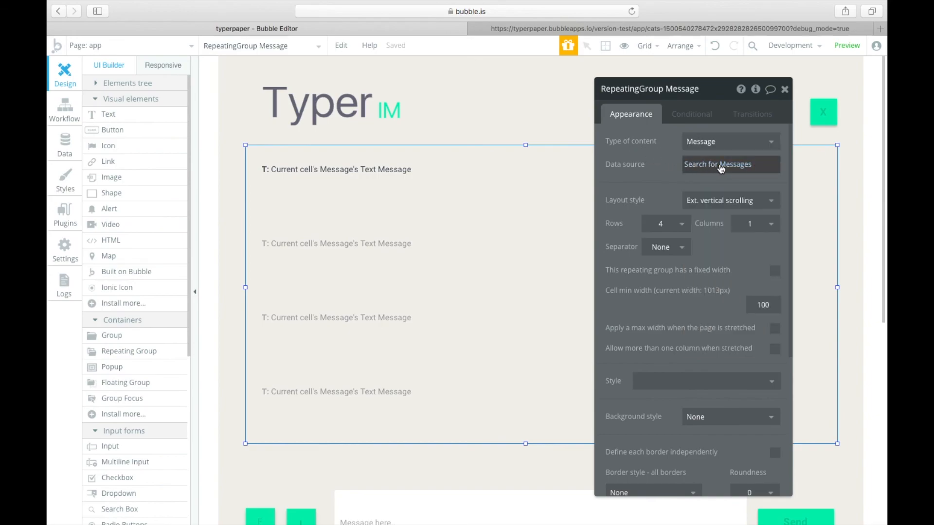
left_click(702, 170)
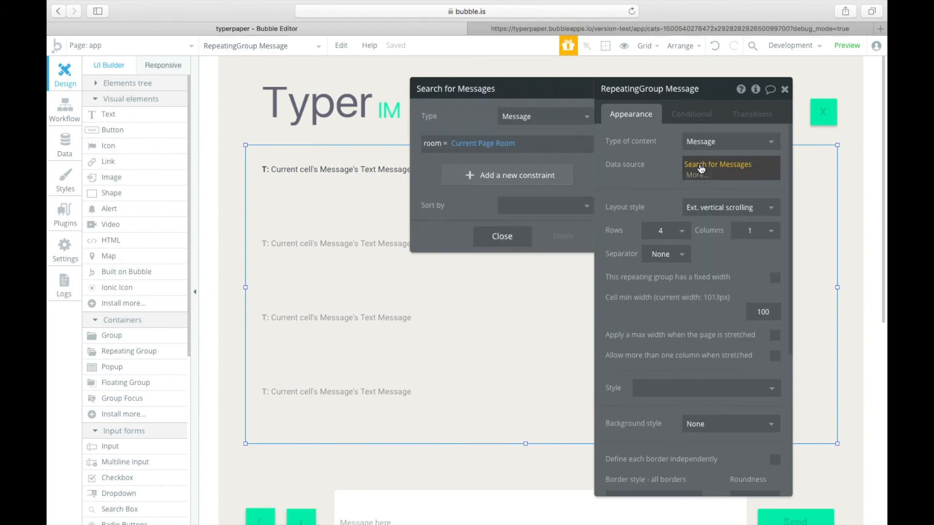
left_click(718, 176)
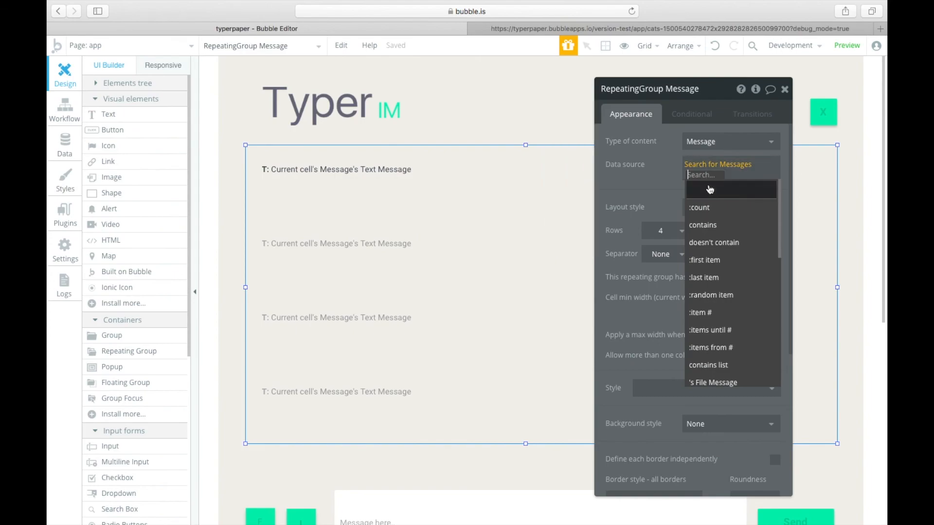
left_click(661, 177)
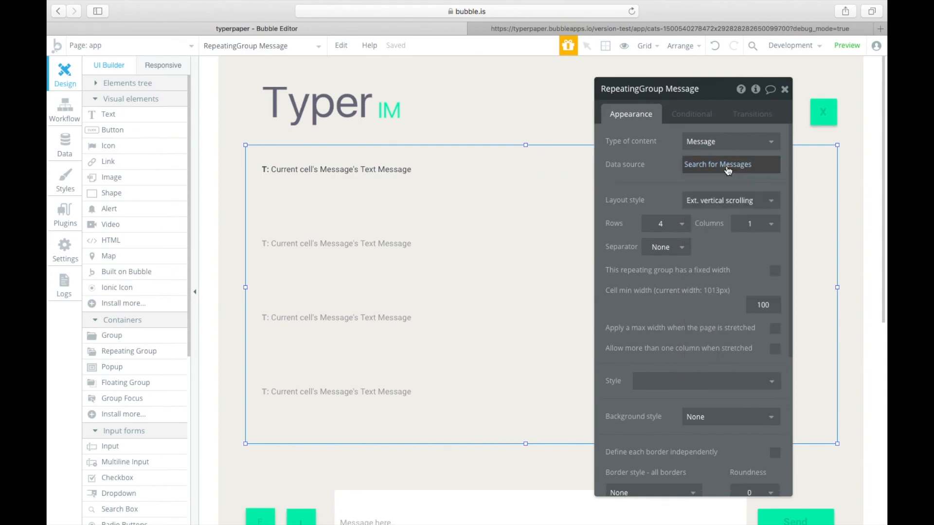
left_click(697, 171)
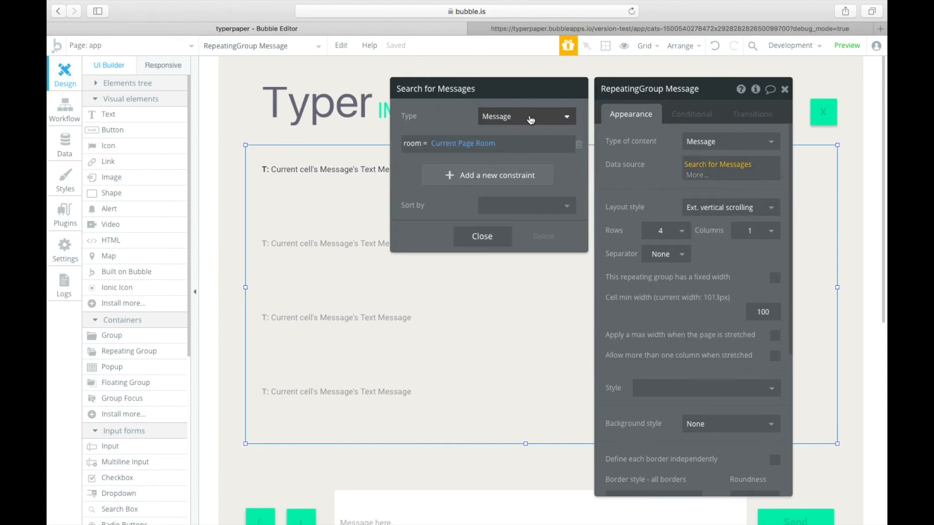
left_click(559, 117)
left_click(446, 117)
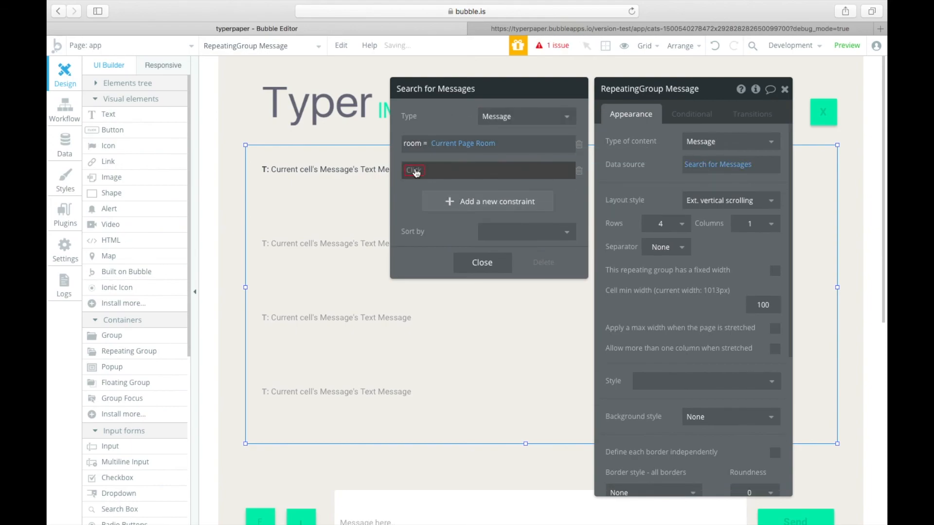
- Add a second constraint, room = Current Page Room, to the repeating group's message search
left_click(415, 172)
left_click(429, 156)
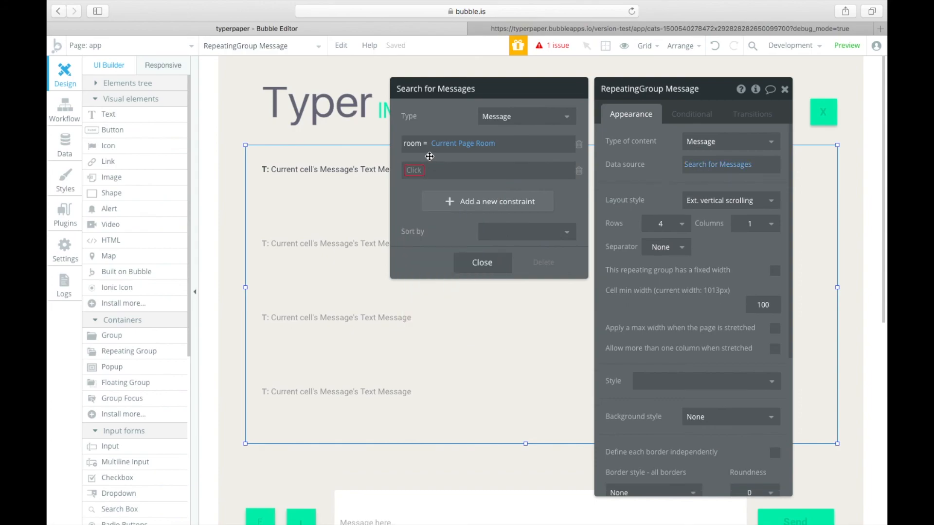
left_click(419, 171)
left_click(431, 220)
left_click(437, 172)
left_click(440, 185)
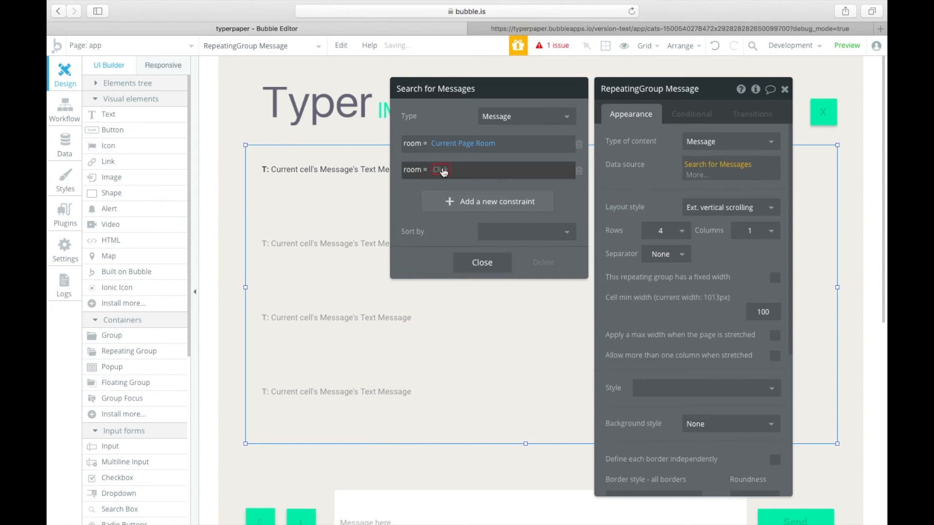
left_click(443, 169)
left_click(457, 203)
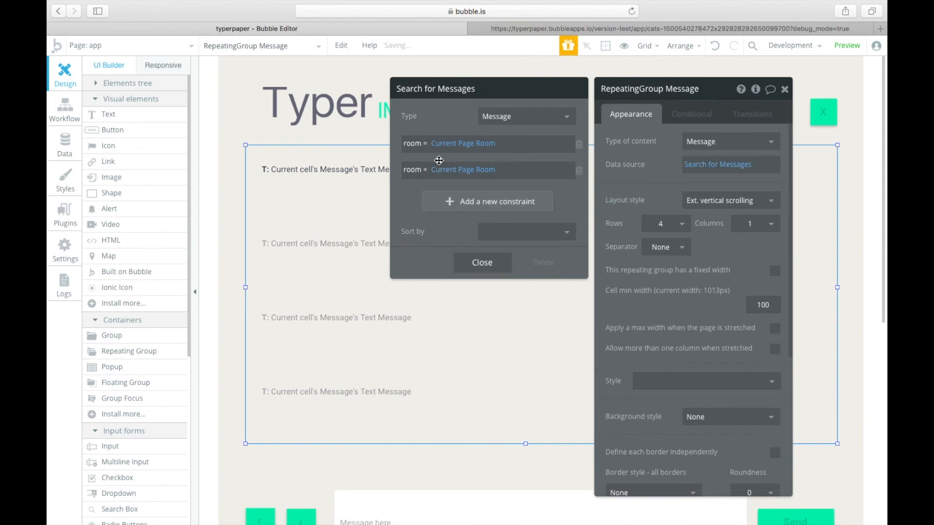
- Delete the duplicate room constraint from the message search and open the app page's properties
left_click(578, 170)
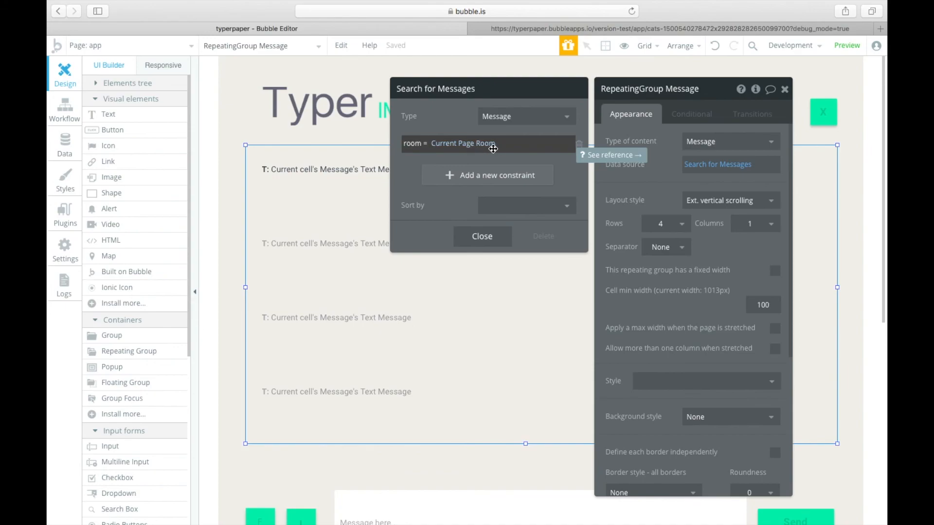
left_click(246, 121)
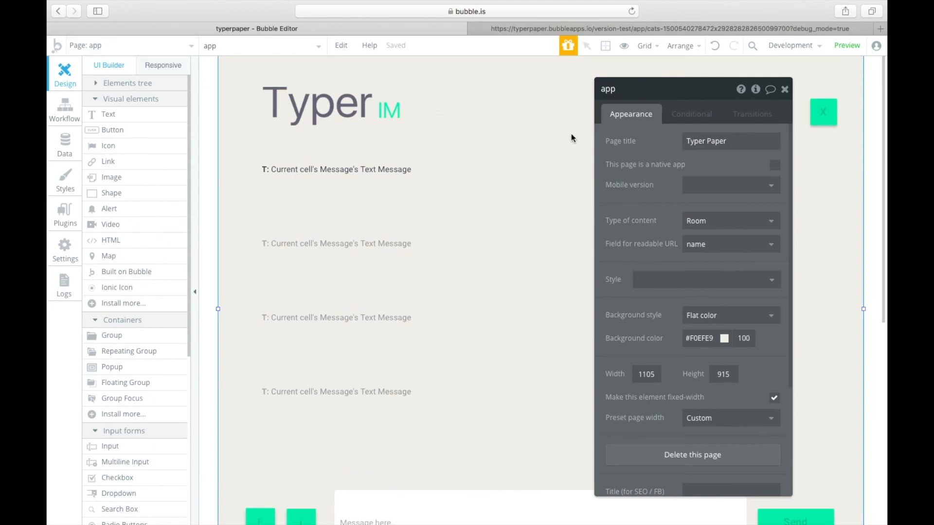
- Examine the message repeating group's data source and its room = Current Page Room search constraint
left_click(253, 198)
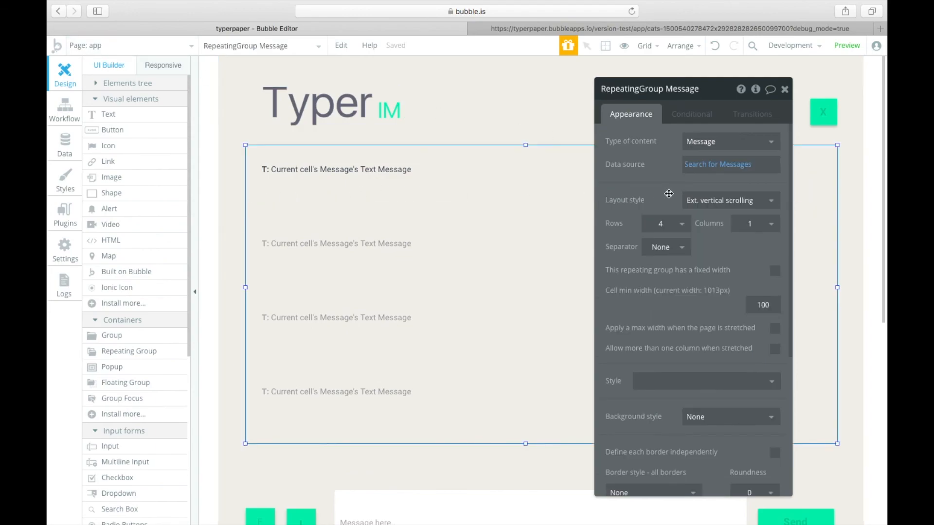
left_click(719, 165)
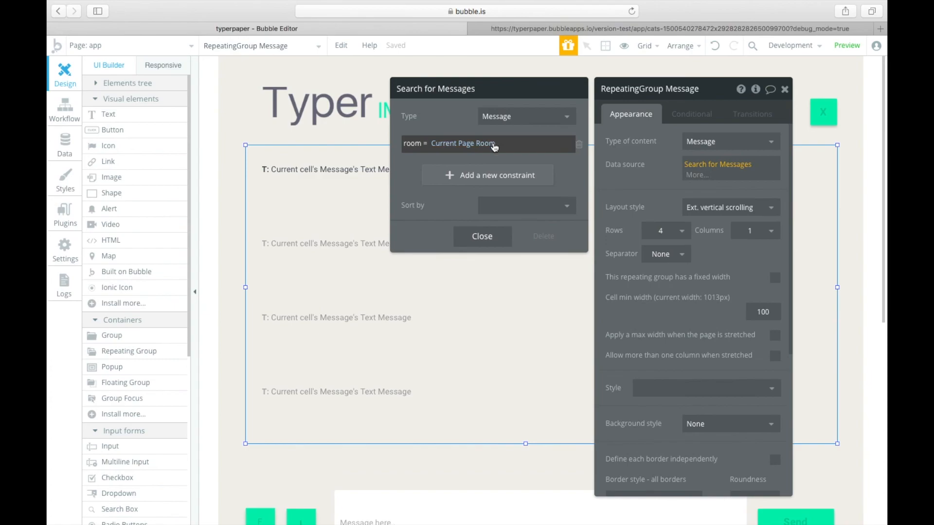
left_click(481, 236)
left_click(685, 169)
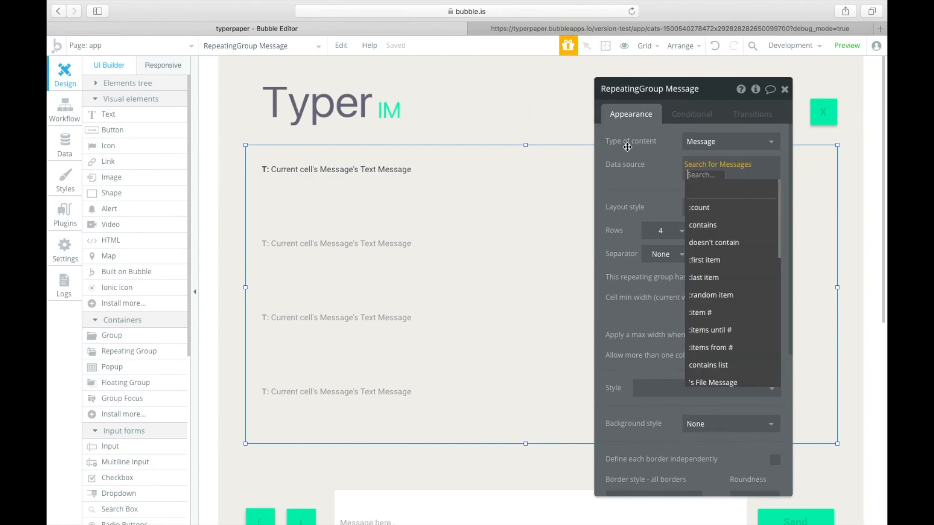
left_click(705, 164)
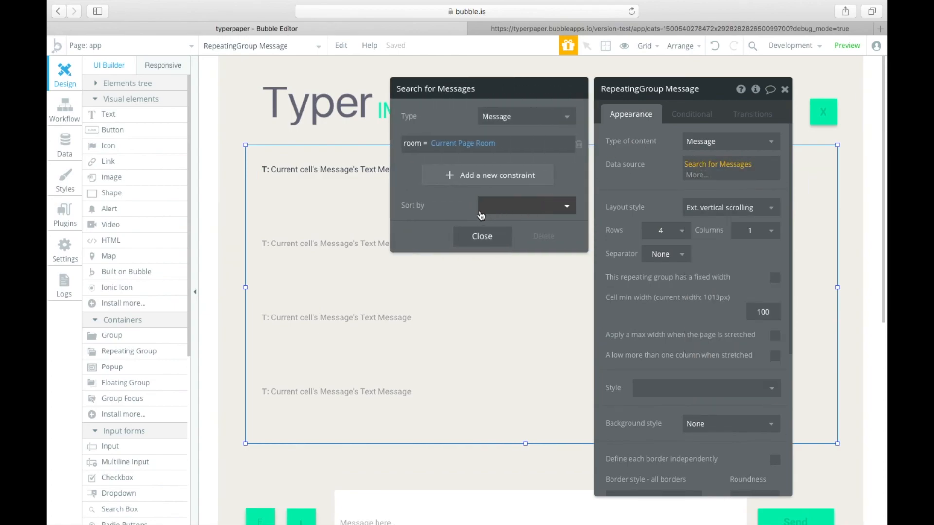
- Try sorting the message search by Text Message with Descending set to "yes", clear the sort, and close the repeating group's properties
left_click(514, 207)
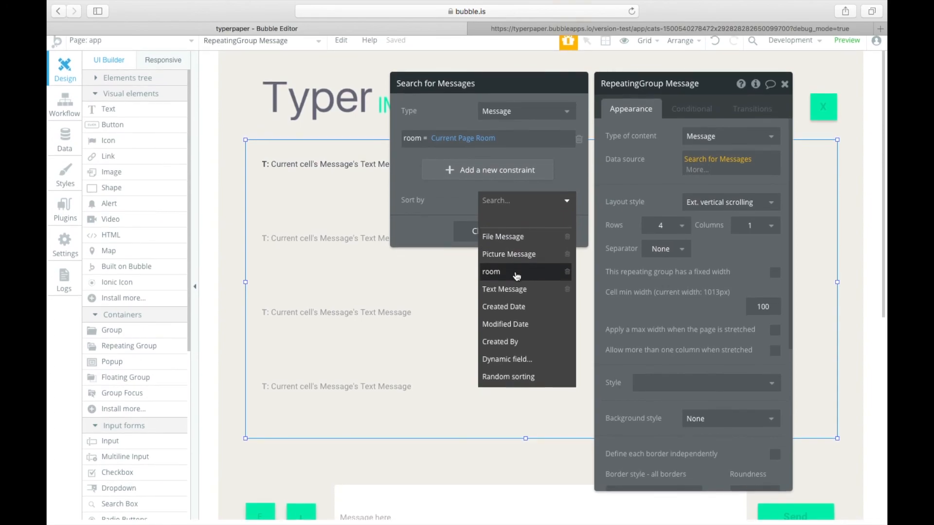
left_click(456, 199)
left_click(512, 209)
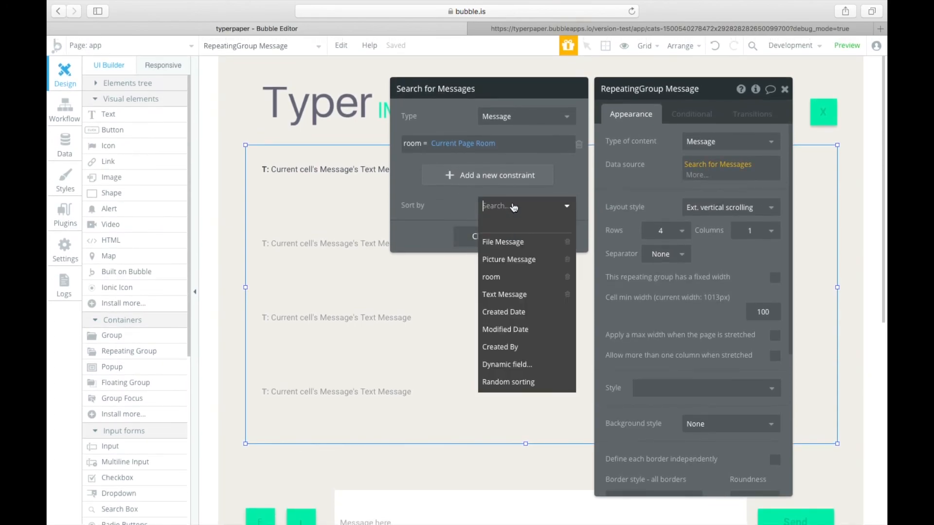
left_click(514, 294)
left_click(495, 230)
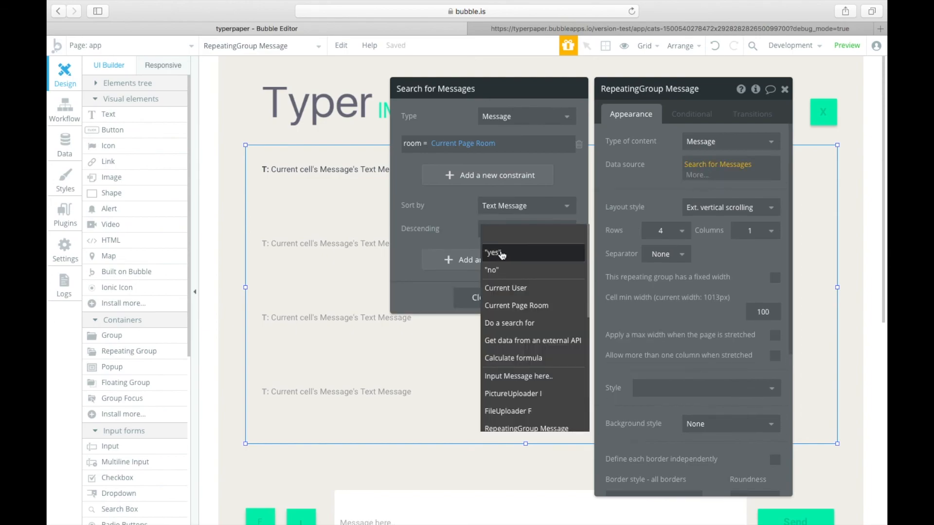
left_click(500, 253)
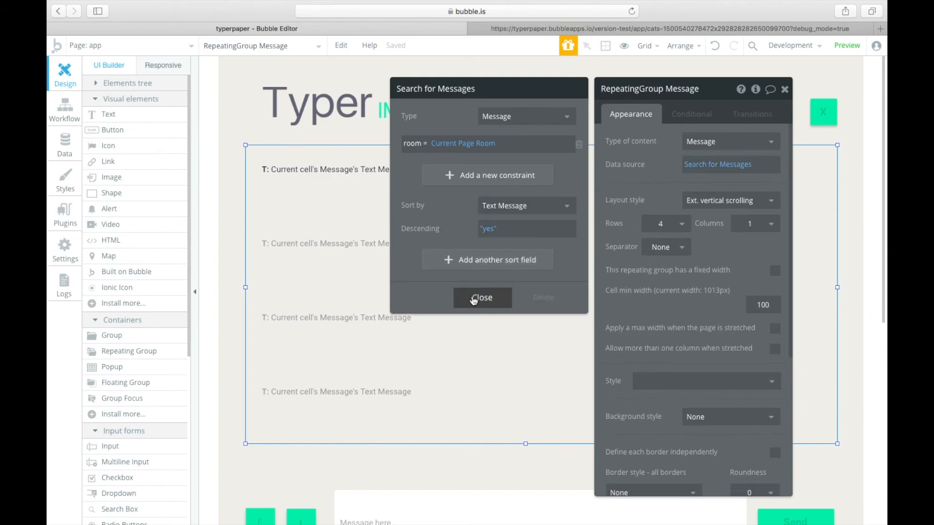
left_click(513, 210)
left_click(515, 224)
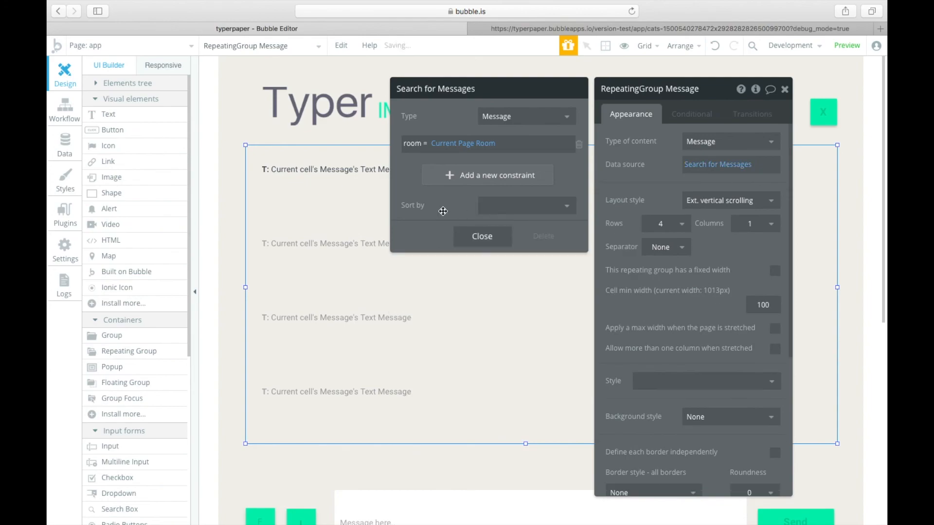
left_click(479, 228)
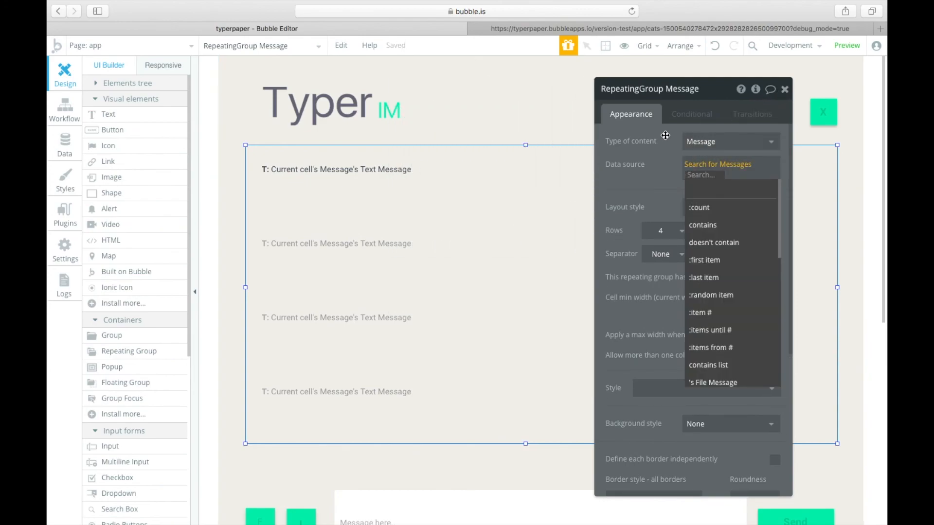
left_click(652, 149)
left_click(784, 89)
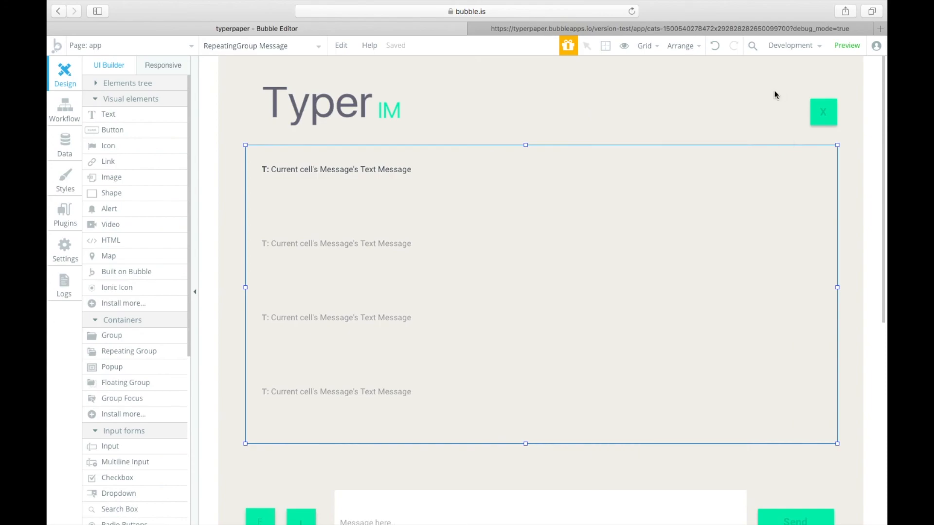
- Add a second line, "T: Message", to the message text element and make its "T:" bold in the rich text editor
left_click(343, 166)
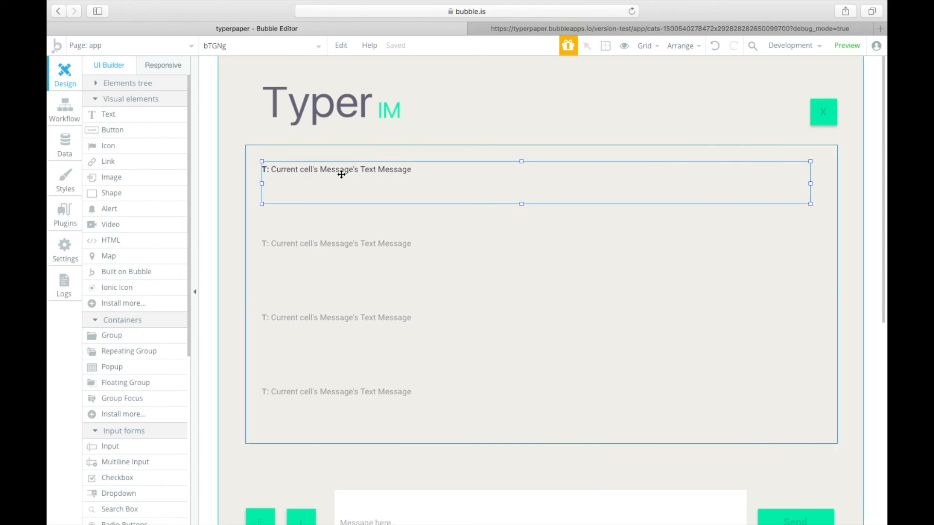
double_click(340, 169)
left_click(628, 139)
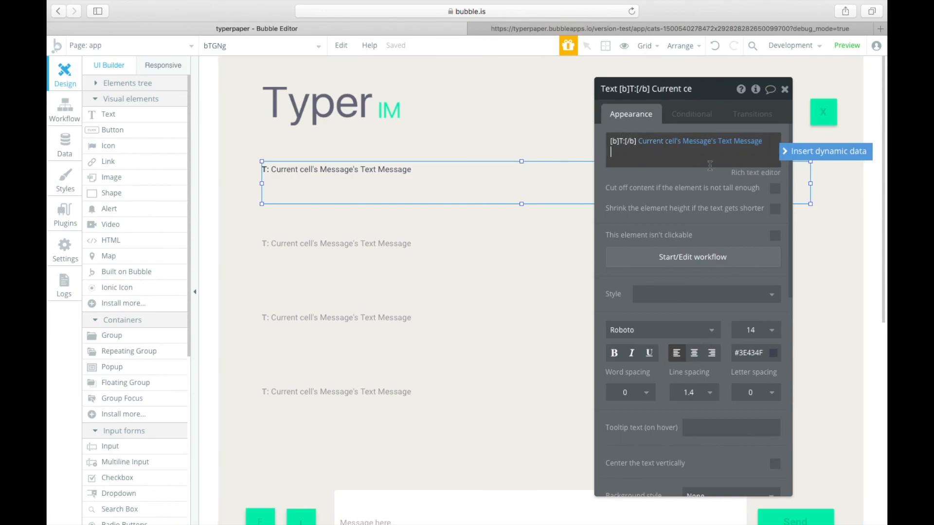
left_click(755, 173)
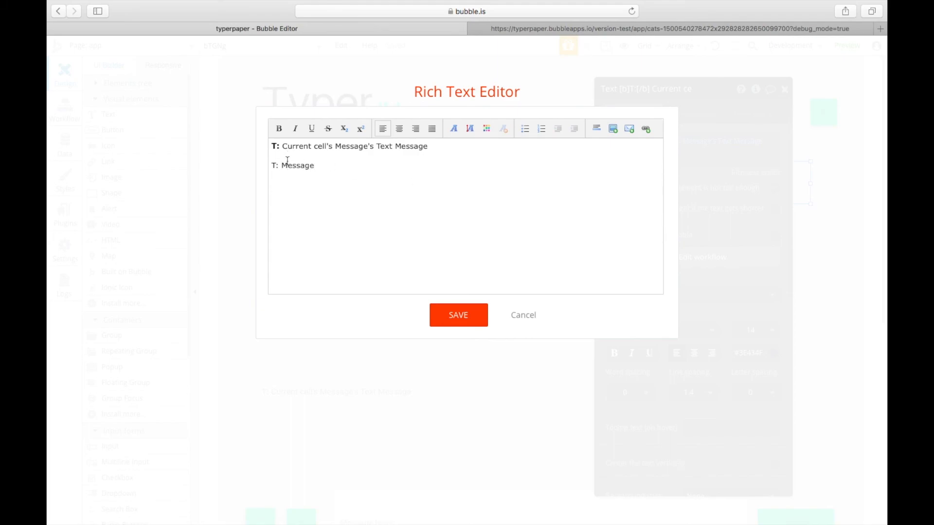
left_click(279, 128)
left_click(450, 317)
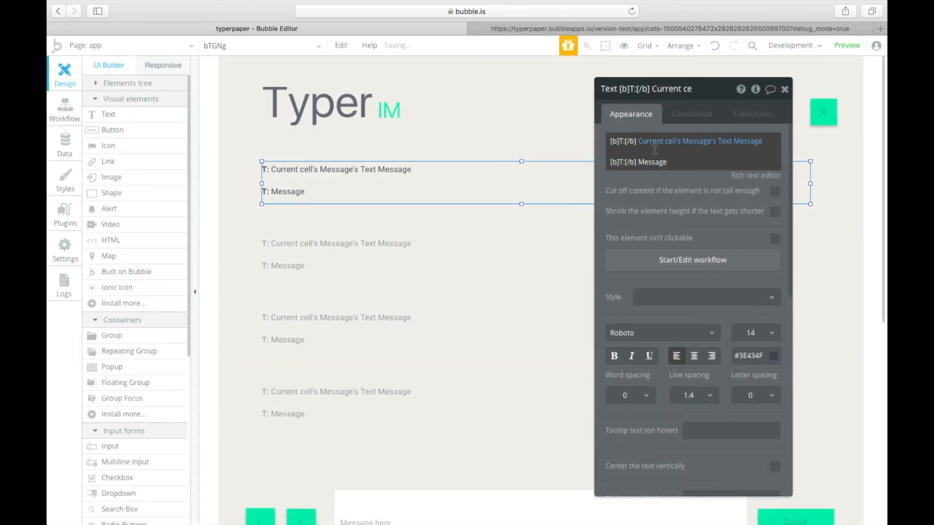
- Clear the message text element's entire content and enter "T: Message" as its text
left_click(649, 150)
left_click(649, 150)
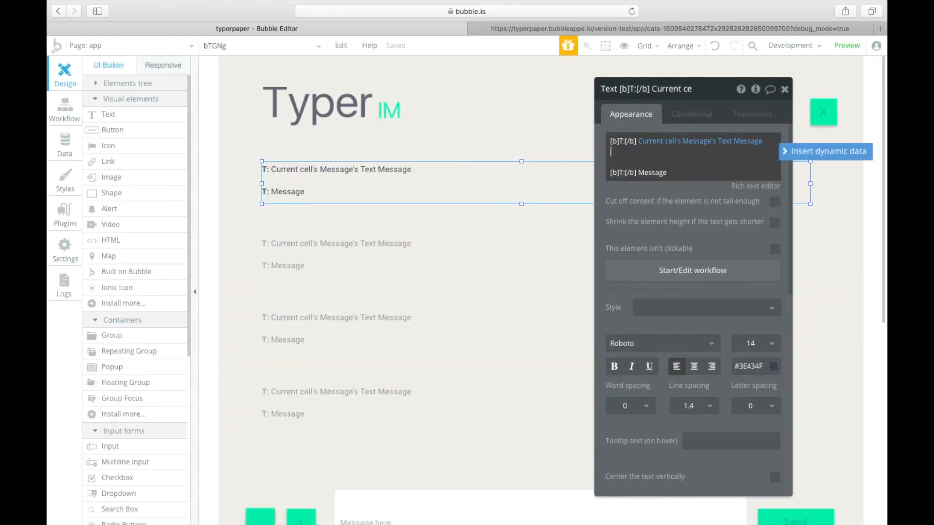
key("BackSpace")
key("BackSpace")
key("BackSpace")
key("BackSpace")
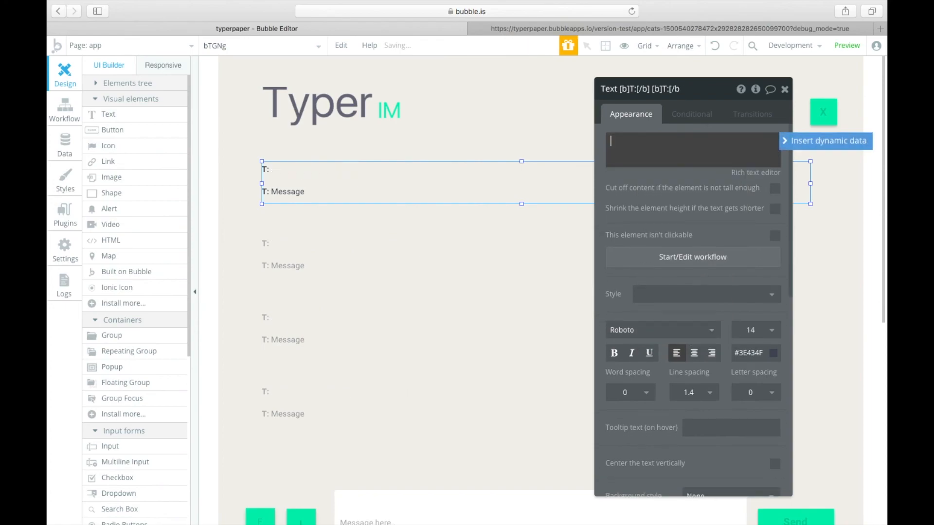
key("super+a")
key("BackSpace")
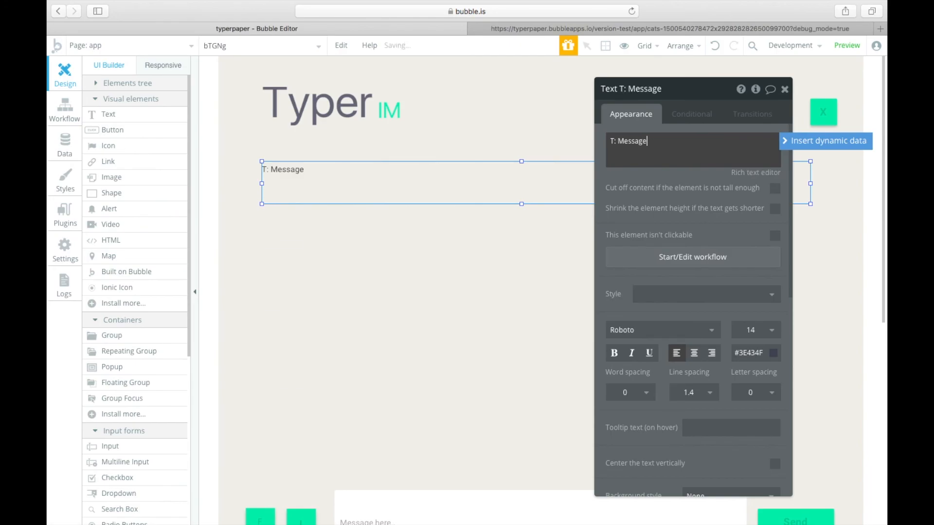
left_click(721, 151)
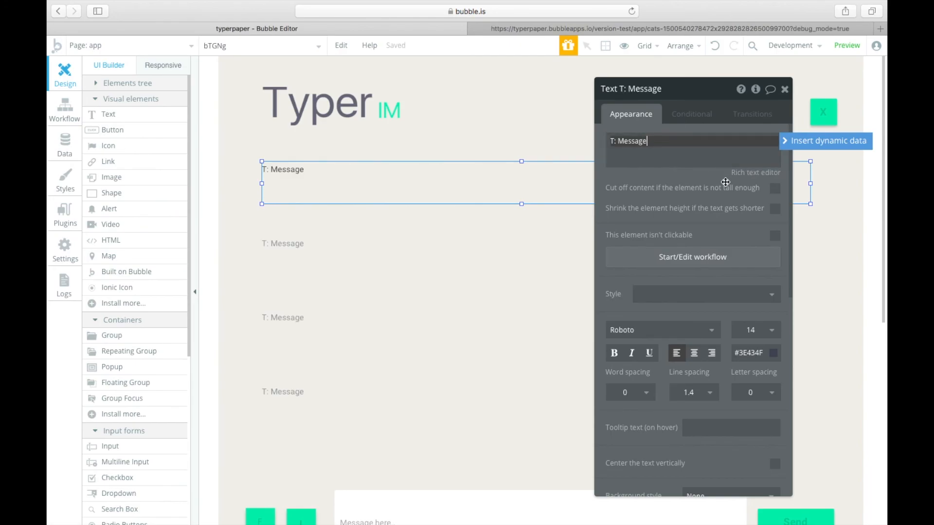
- Make the "T:" label of the message text bold in the rich text editor and save
left_click(741, 174)
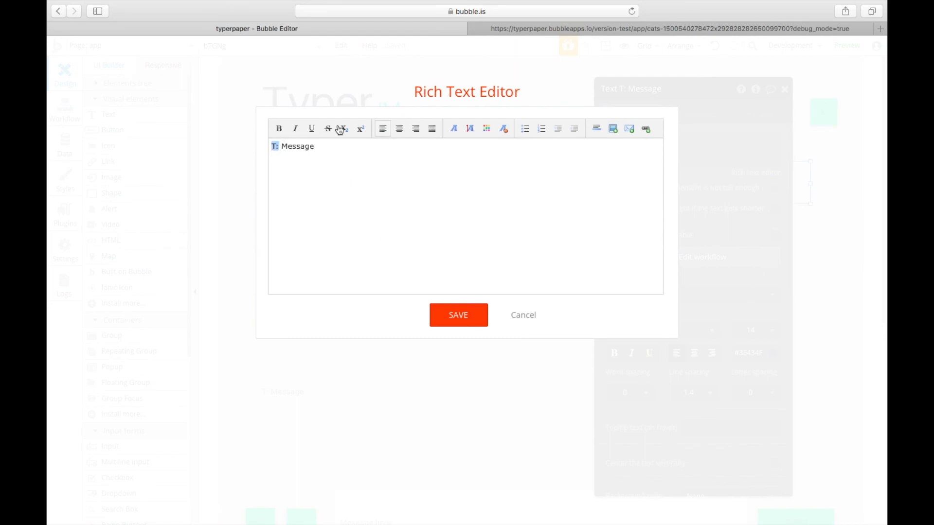
left_click(279, 129)
left_click(455, 319)
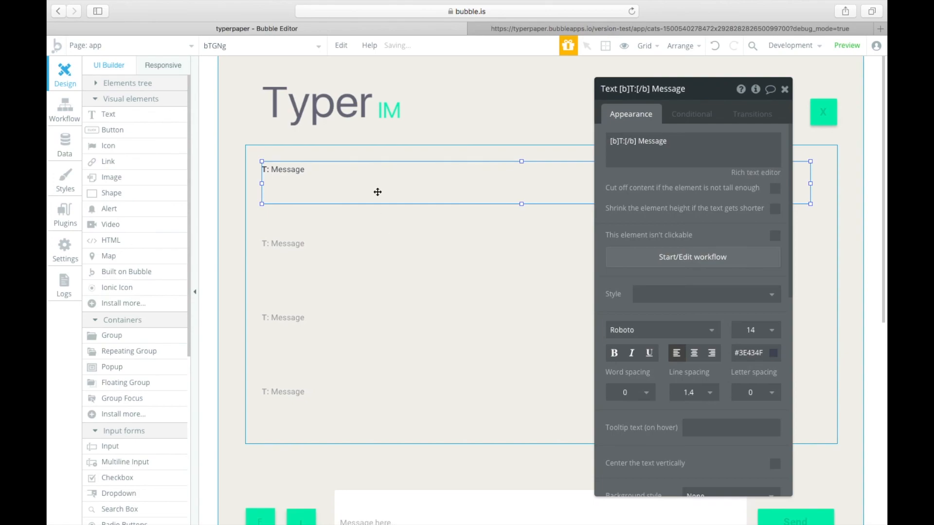
- Replace the word "Message" after the bold "T:" with the dynamic data Current cell's Message's Text Message
triple_click(651, 144)
left_click(665, 140)
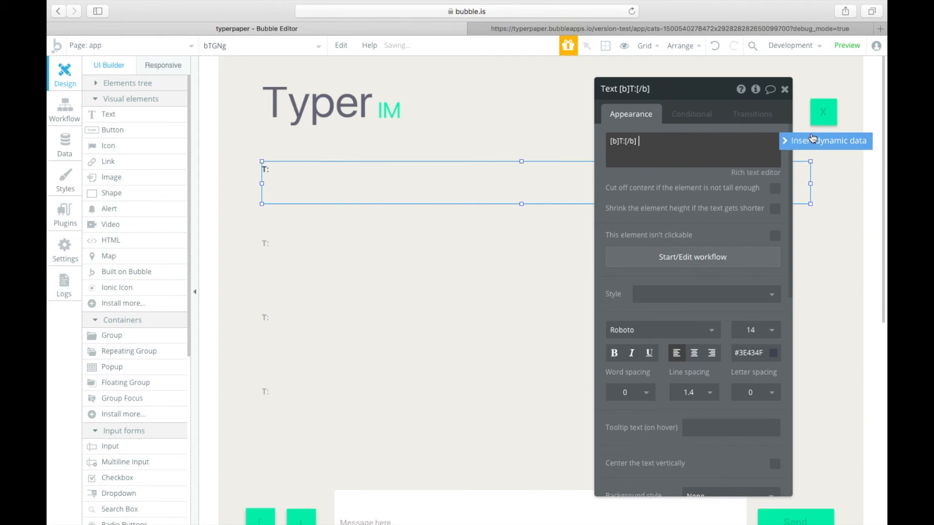
left_click(812, 141)
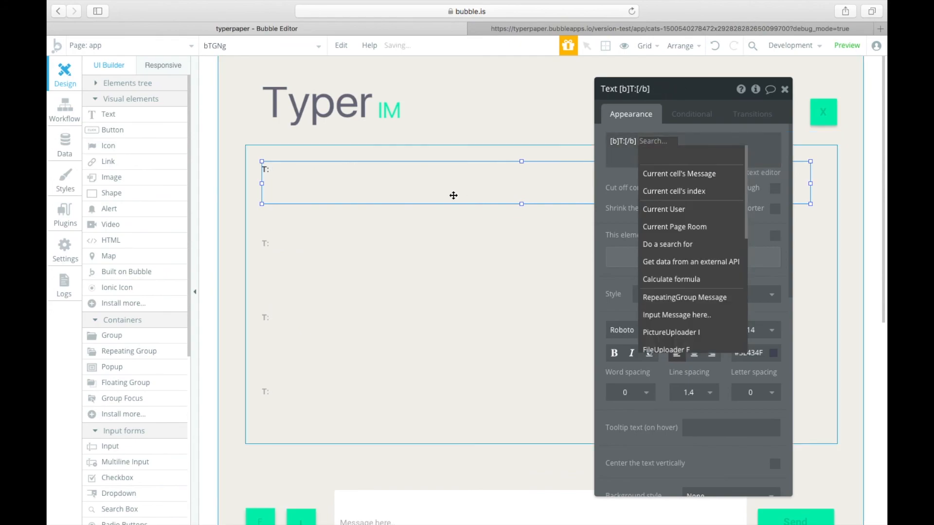
left_click(694, 175)
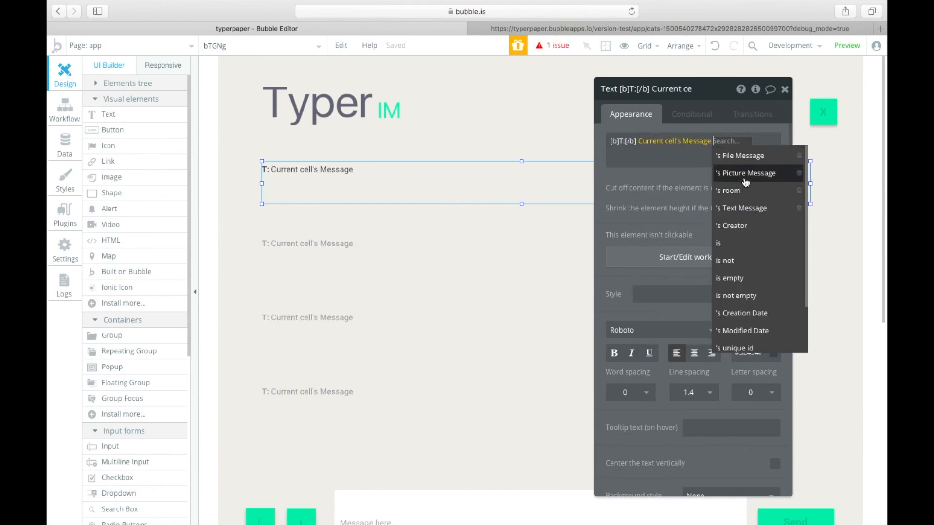
left_click(740, 208)
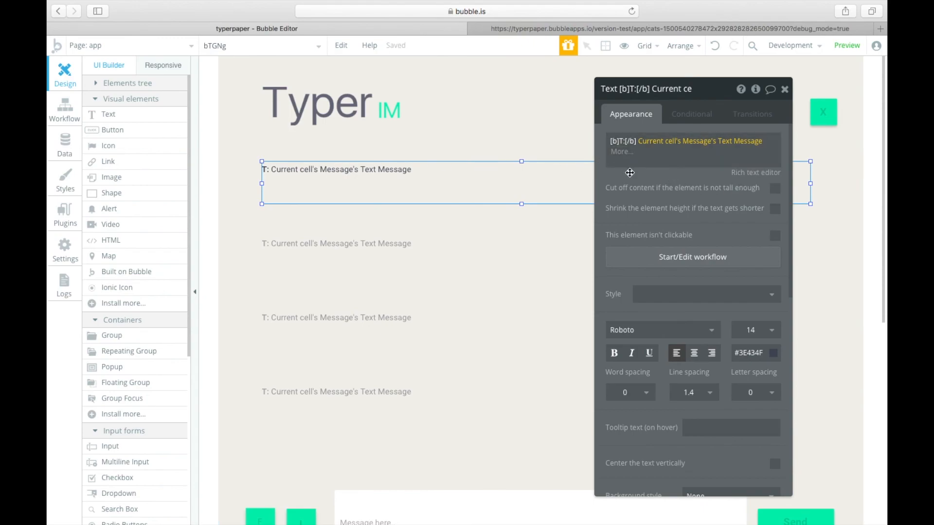
left_click(467, 197)
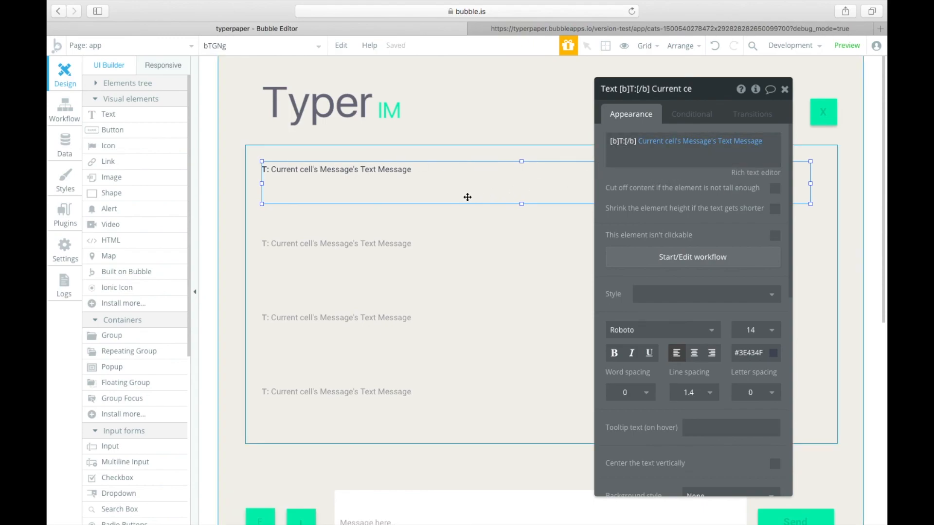
- Select the hidden Image B element, examine its dynamic image source, and close its properties
left_click(236, 164)
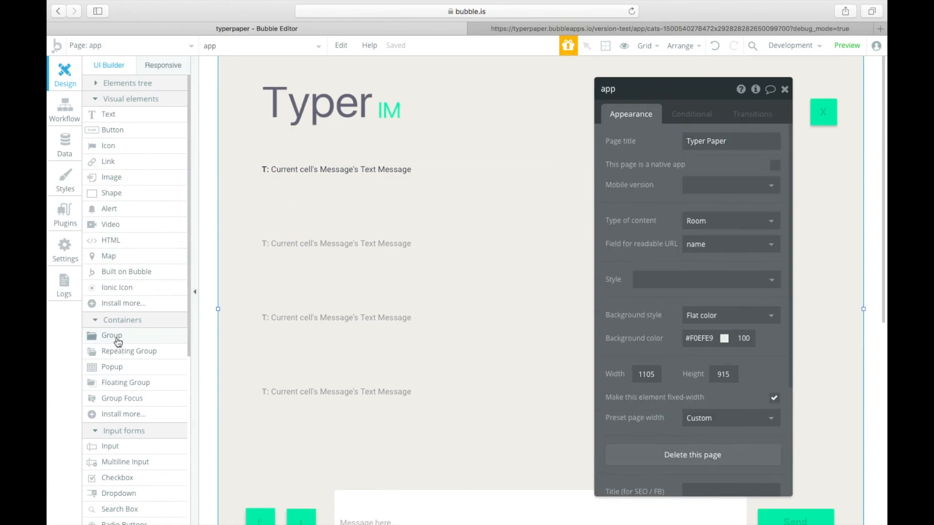
left_click(238, 48)
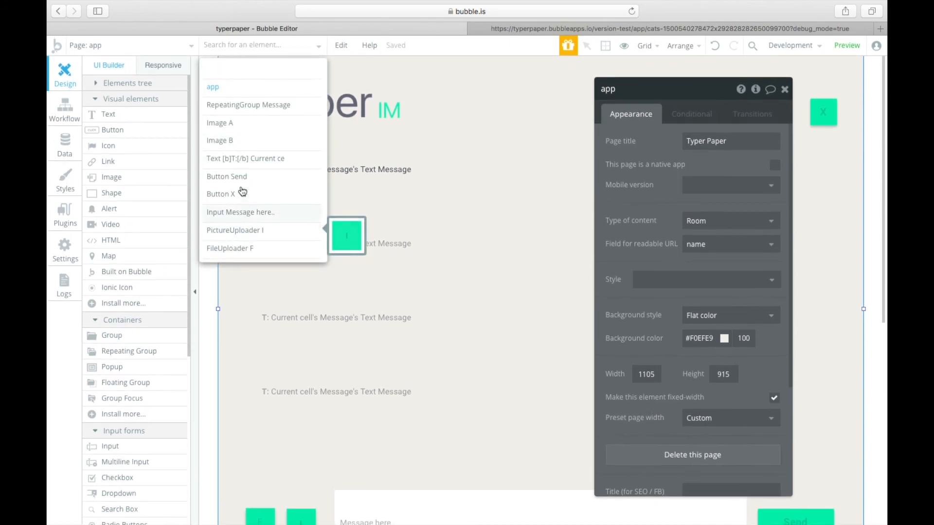
left_click(246, 141)
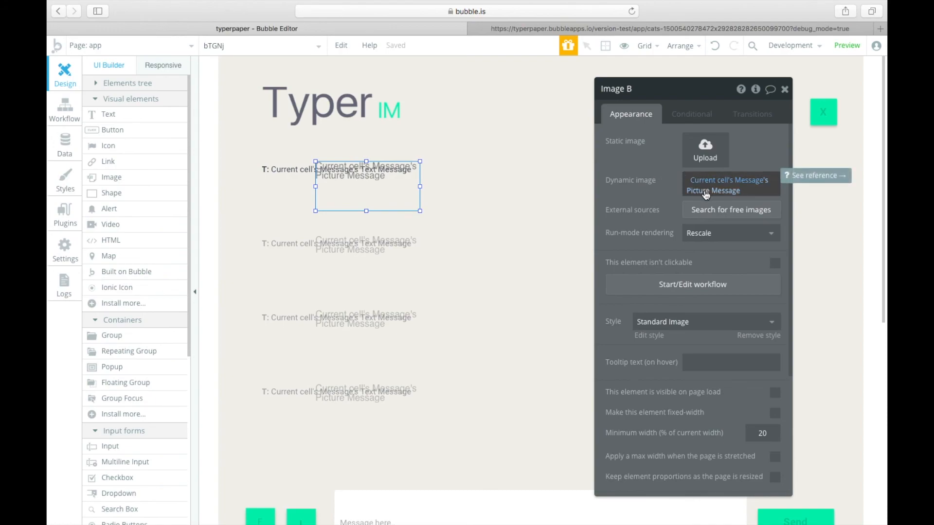
left_click(784, 90)
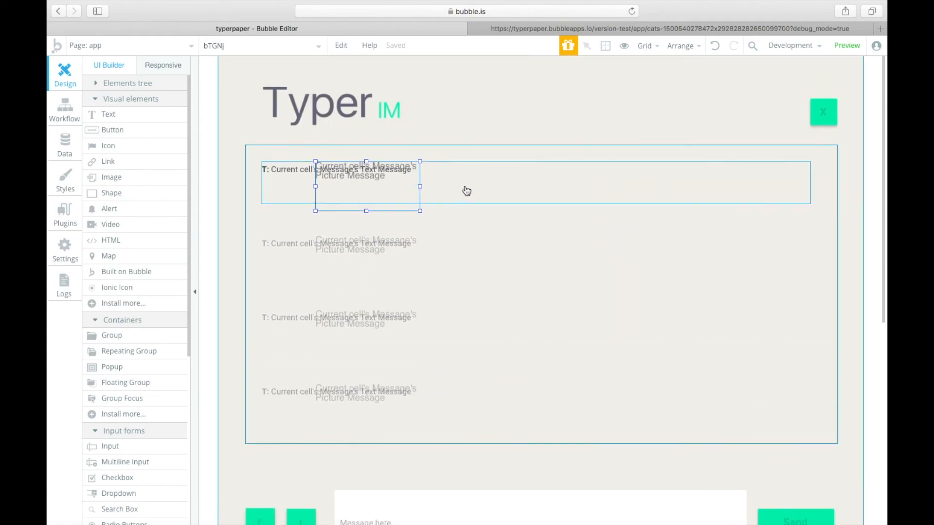
- Open the message text element's conditions and examine the first one, covering empty text and picture messages
left_click(299, 186)
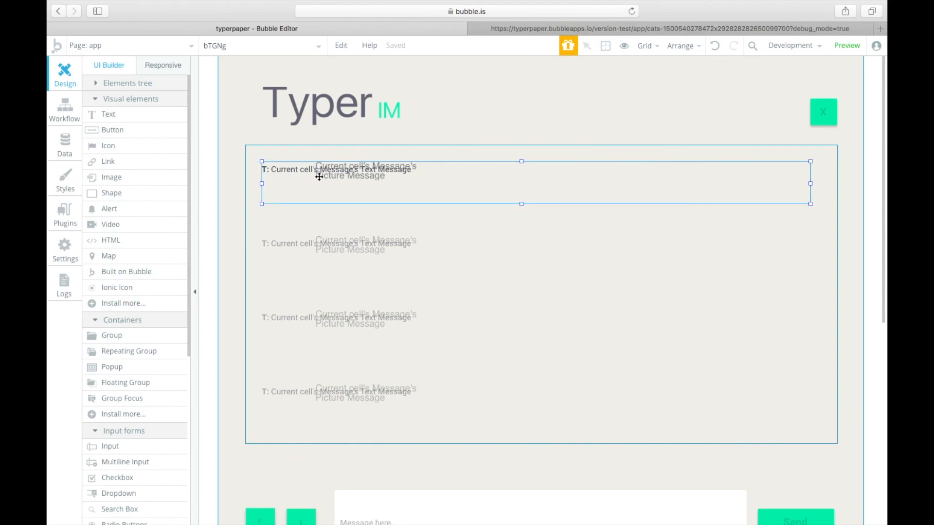
double_click(541, 174)
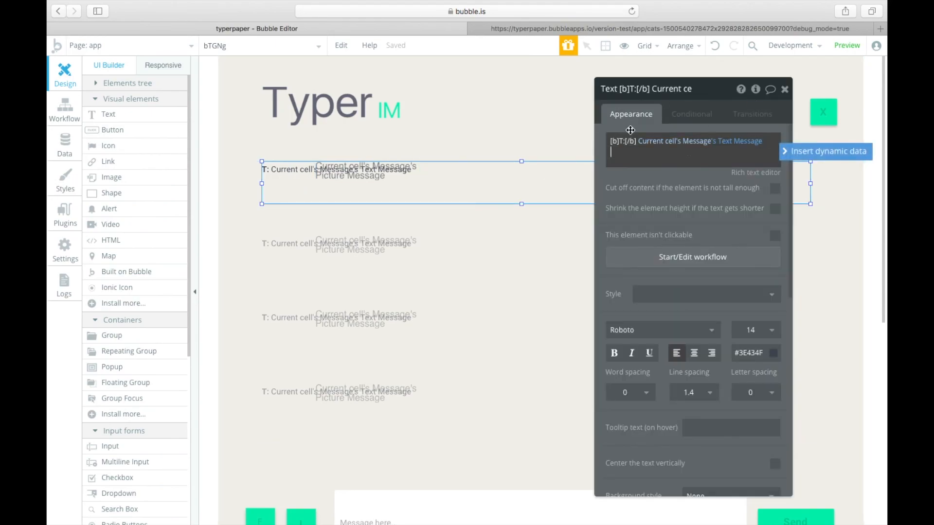
left_click(699, 115)
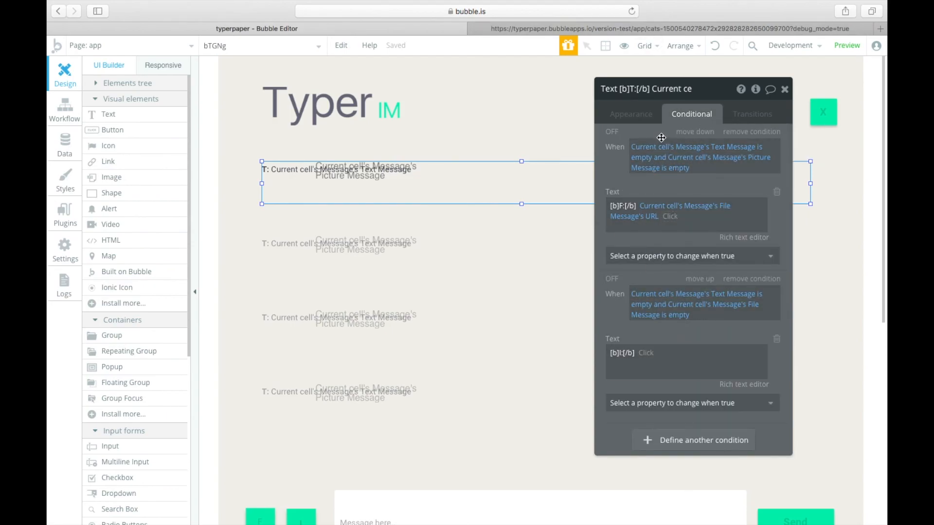
scroll(664, 147, "up", 5)
scroll(662, 142, "up", 2)
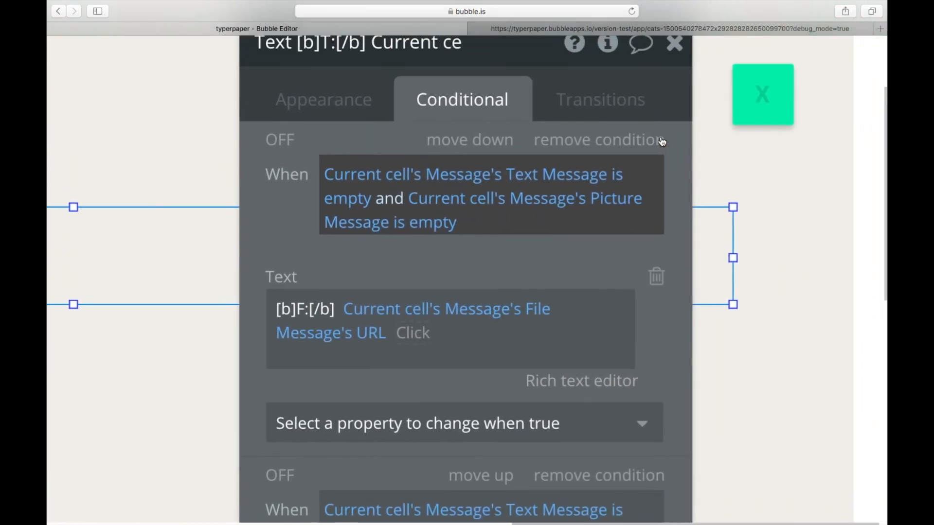
scroll(662, 142, "left", 3)
scroll(662, 142, "up", 3)
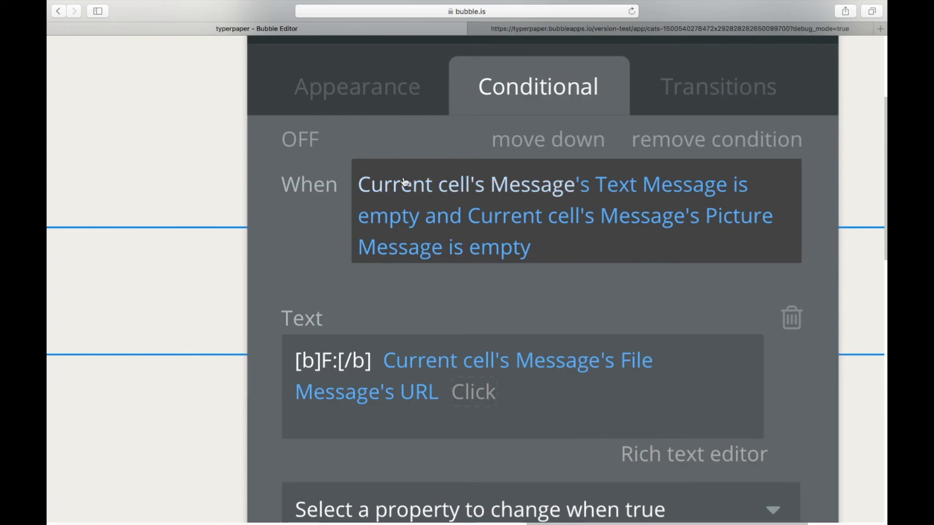
- Add a third condition to the message text element for when Current cell's Message's File Message is empty
scroll(475, 170, "down", 5)
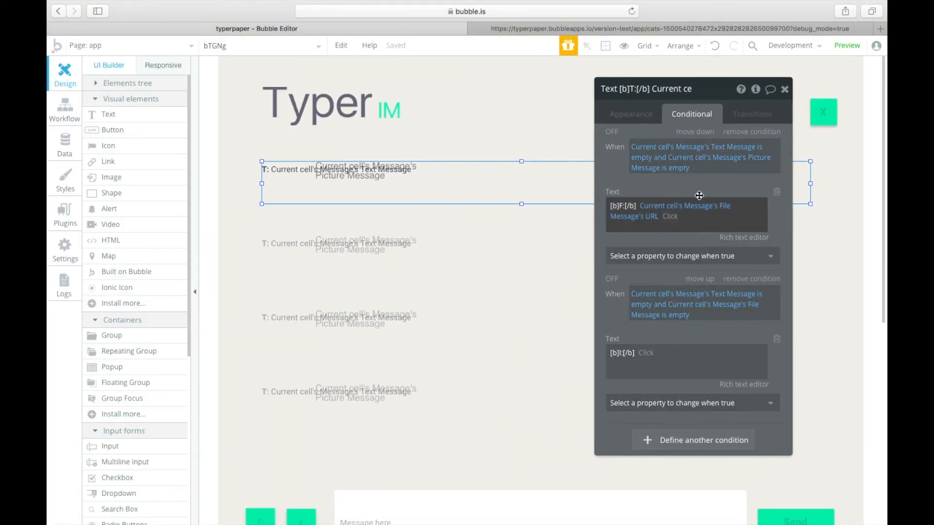
scroll(693, 149, "up", 5)
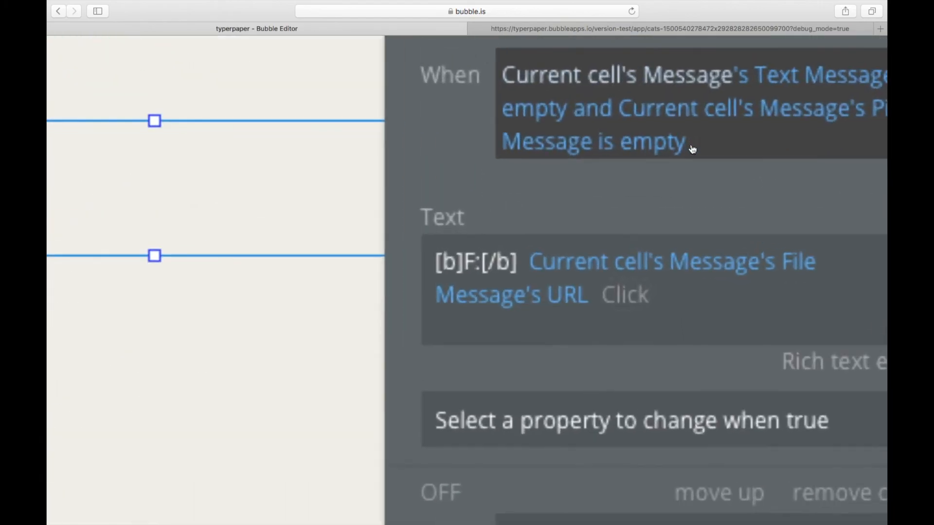
scroll(690, 144, "down", 5)
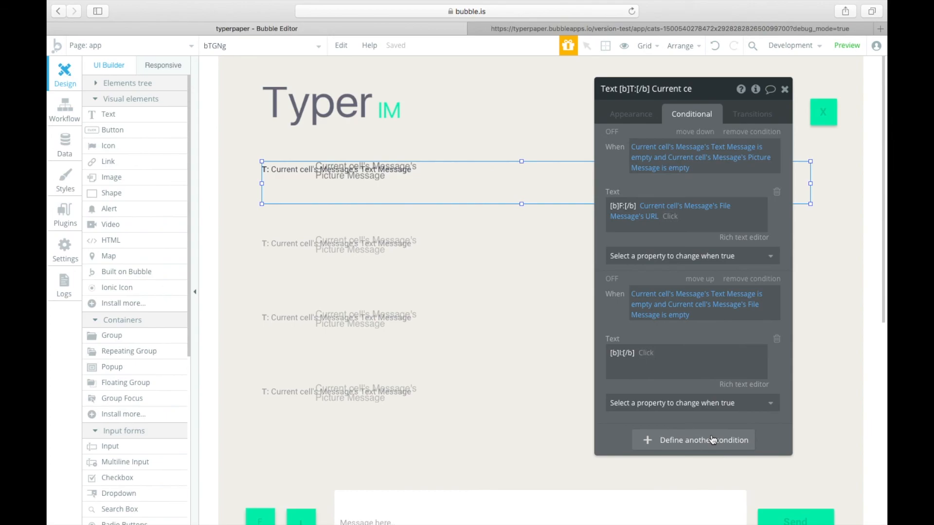
left_click(712, 440)
left_click(648, 443)
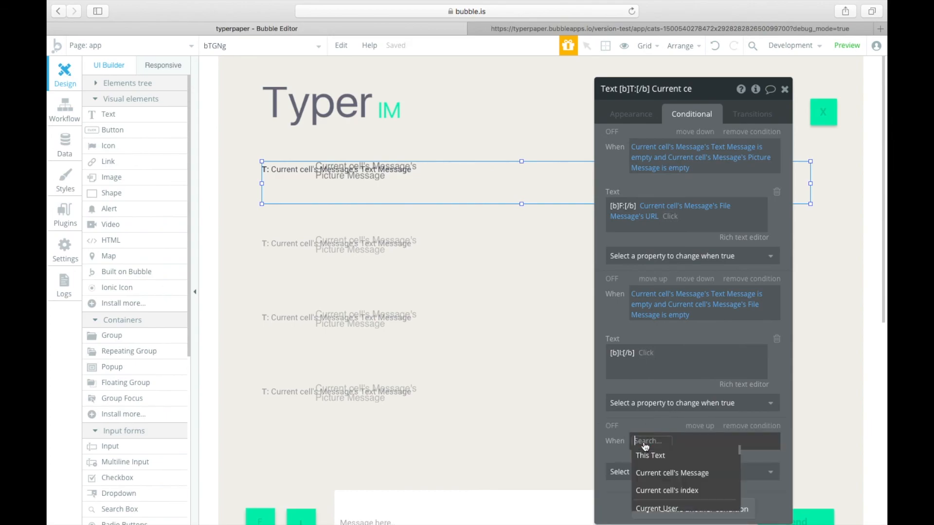
left_click(674, 473)
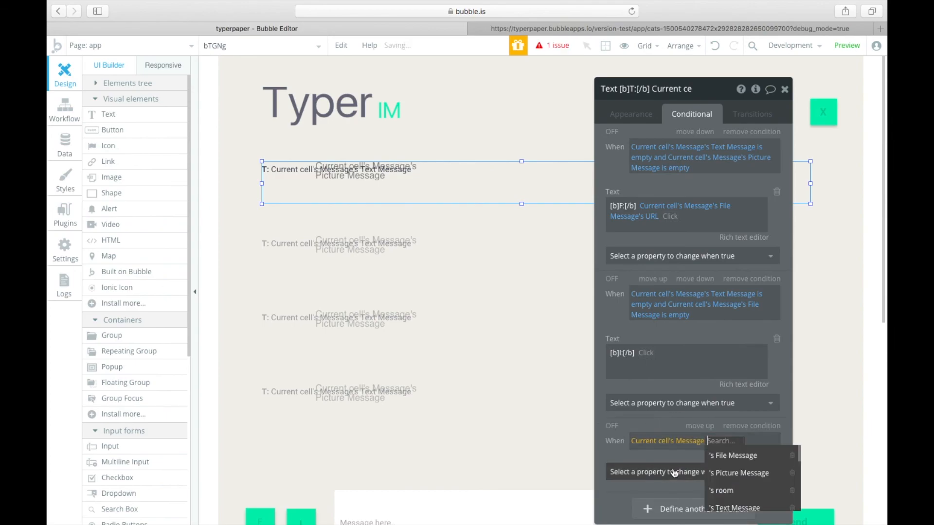
left_click(732, 456)
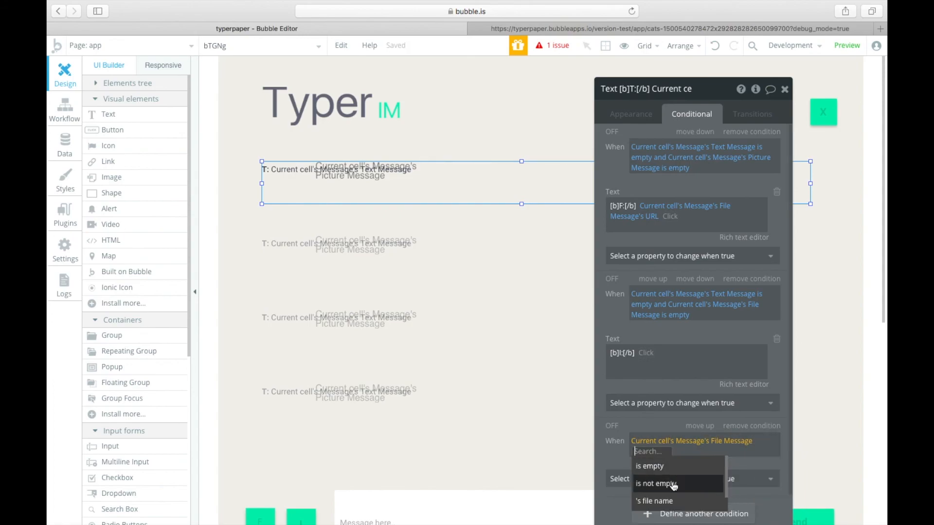
left_click(673, 467)
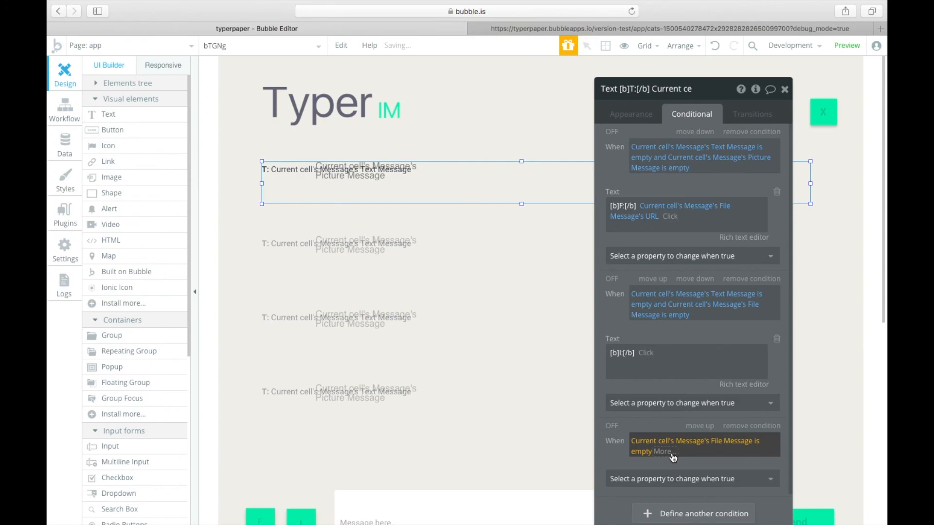
- Extend the third condition with "and Current cell's Message's Picture Message is empty"
left_click(673, 457)
left_click(677, 484)
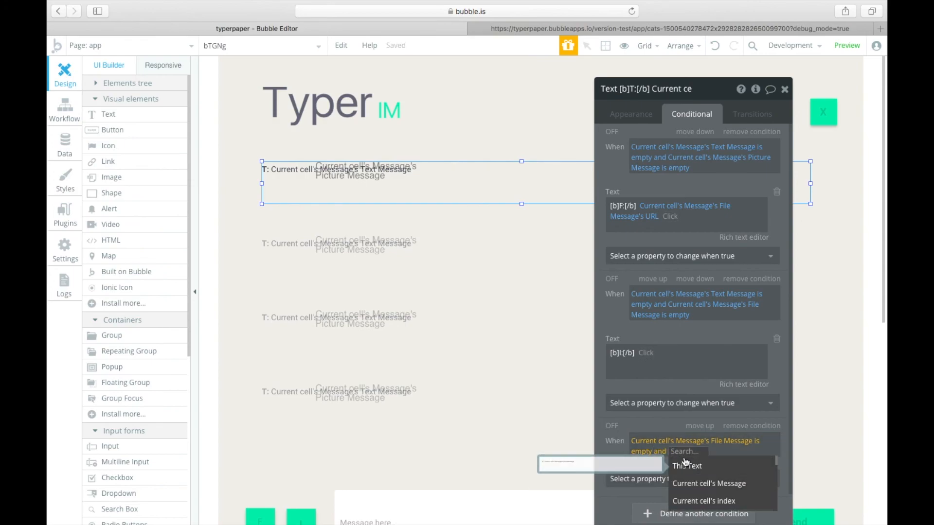
left_click(710, 483)
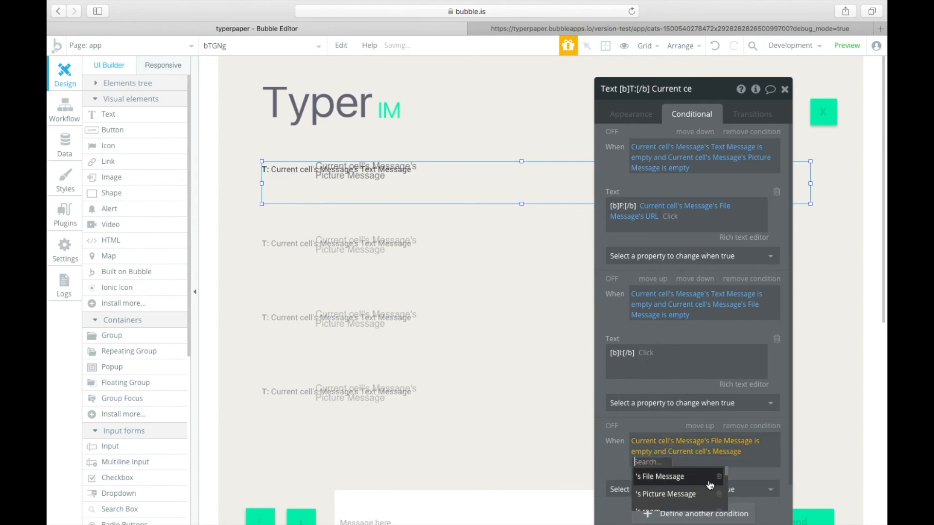
left_click(675, 494)
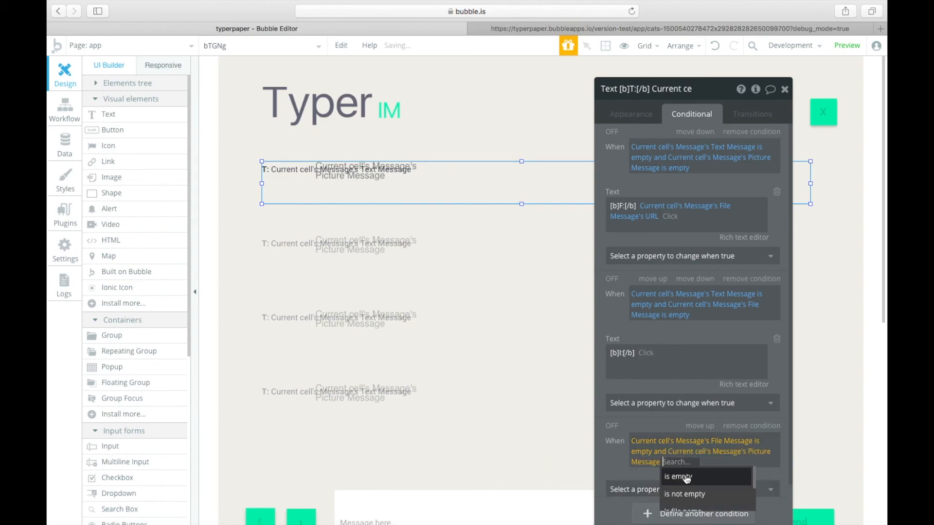
left_click(641, 463)
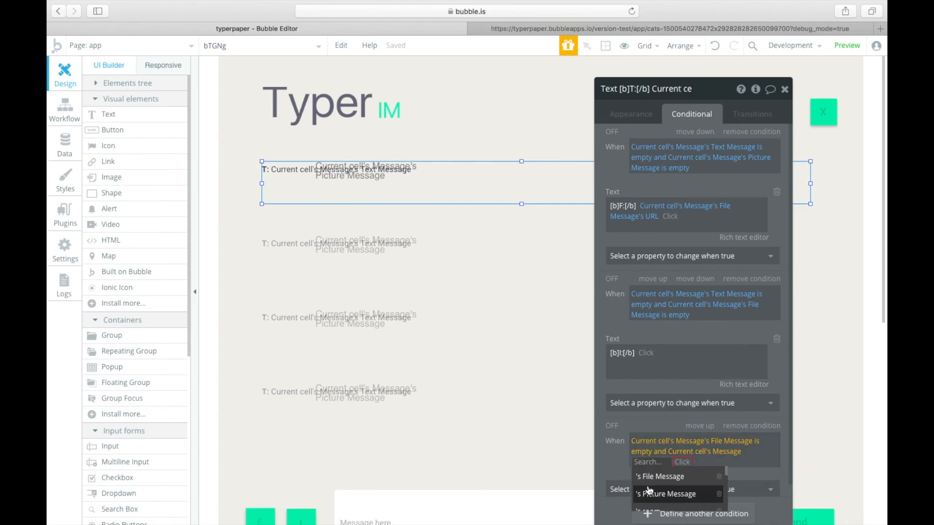
left_click(676, 493)
left_click(678, 476)
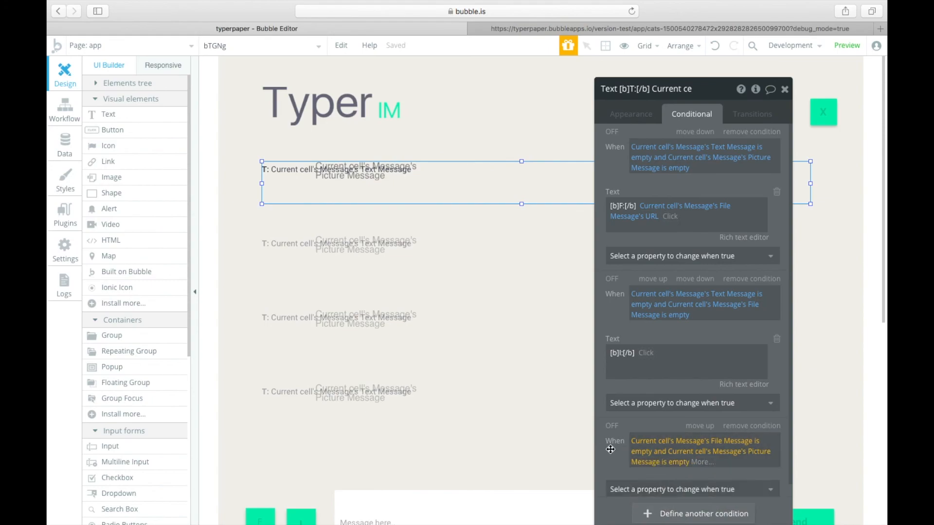
- Change Picture Message to Text Message in the third condition, and remove that condition
left_click(655, 462)
scroll(656, 494, "down", 1)
scroll(657, 494, "down", 1)
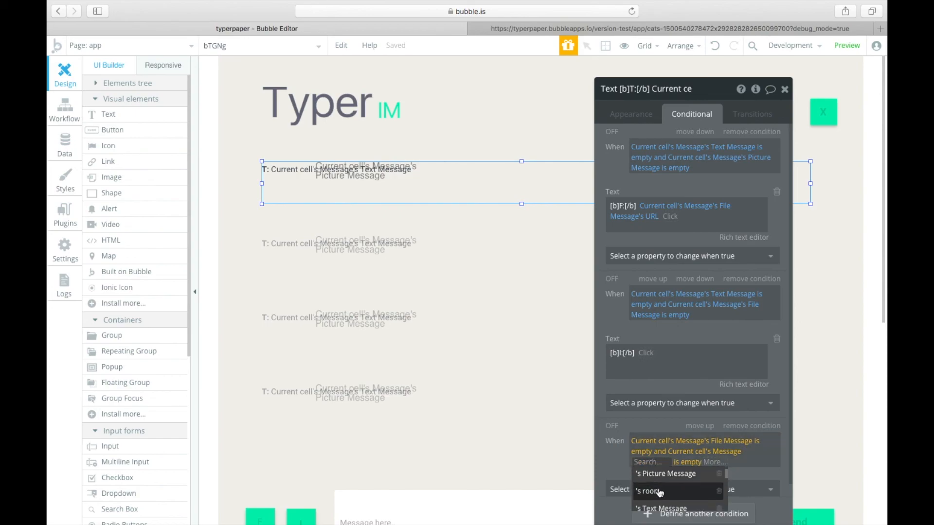
scroll(667, 486, "down", 1)
left_click(667, 487)
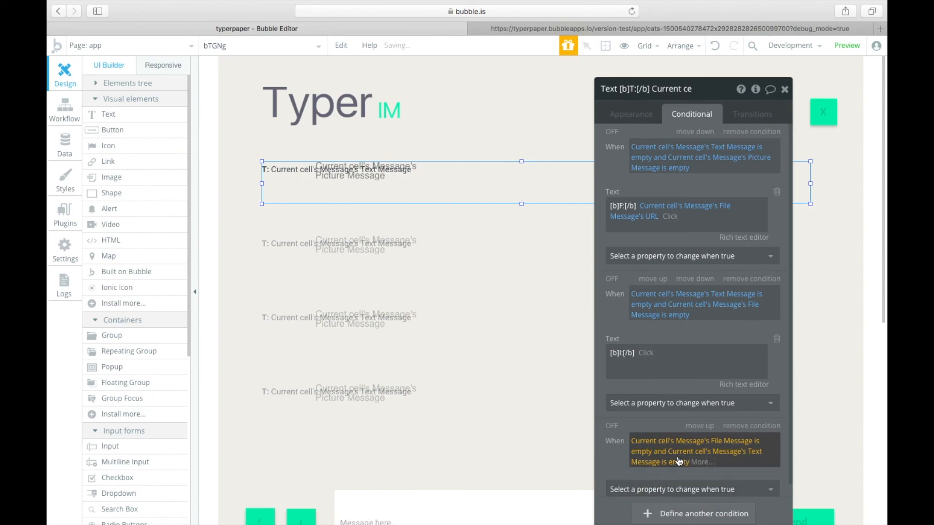
left_click(607, 450)
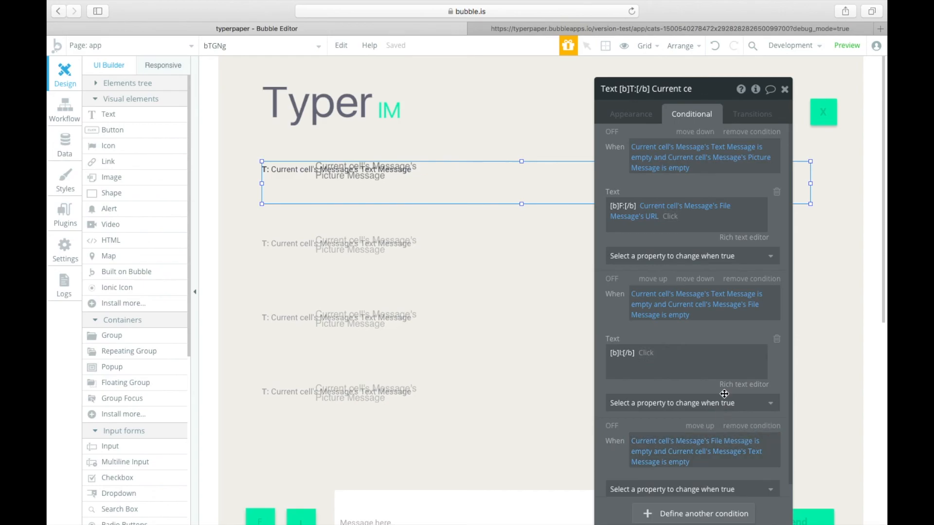
left_click(757, 426)
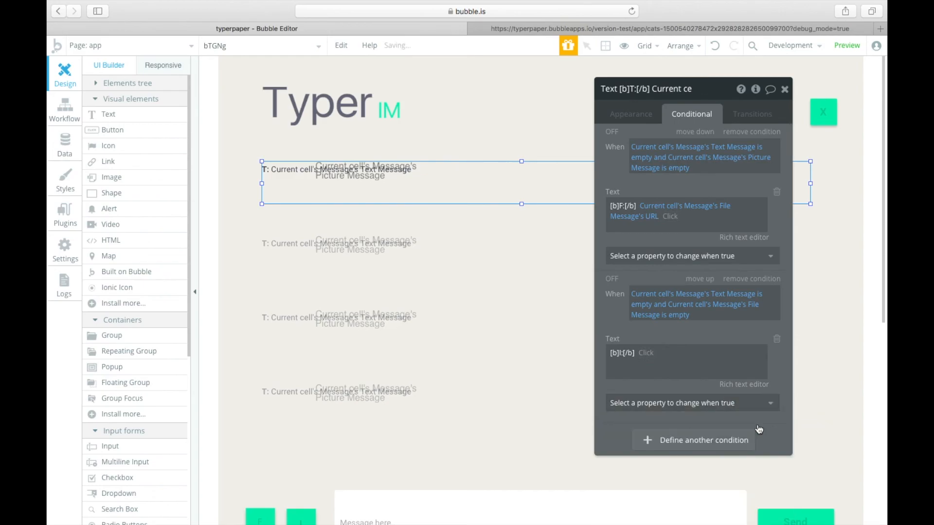
- Examine when the message text element's two remaining conditions apply and which text each one sets
scroll(627, 147, "up", 5)
scroll(628, 148, "down", 5)
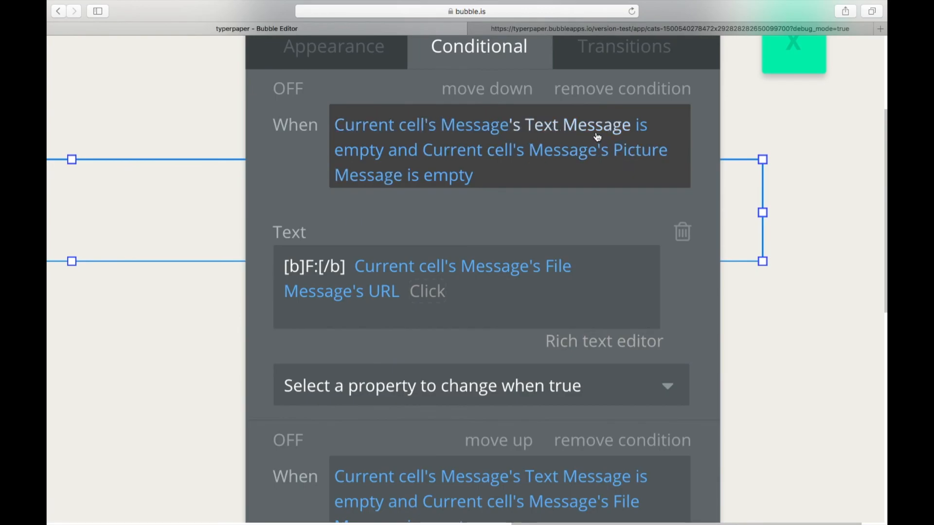
scroll(482, 173, "down", 2)
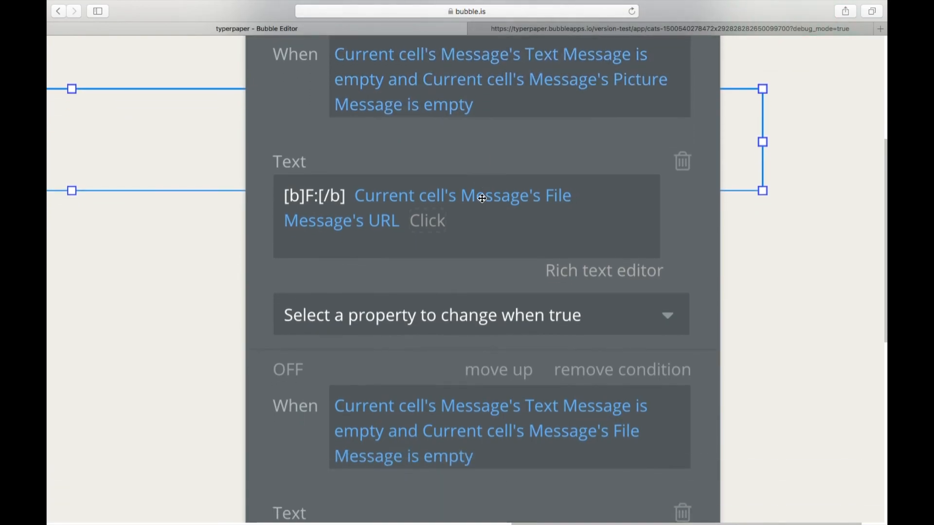
scroll(480, 195, "down", 5)
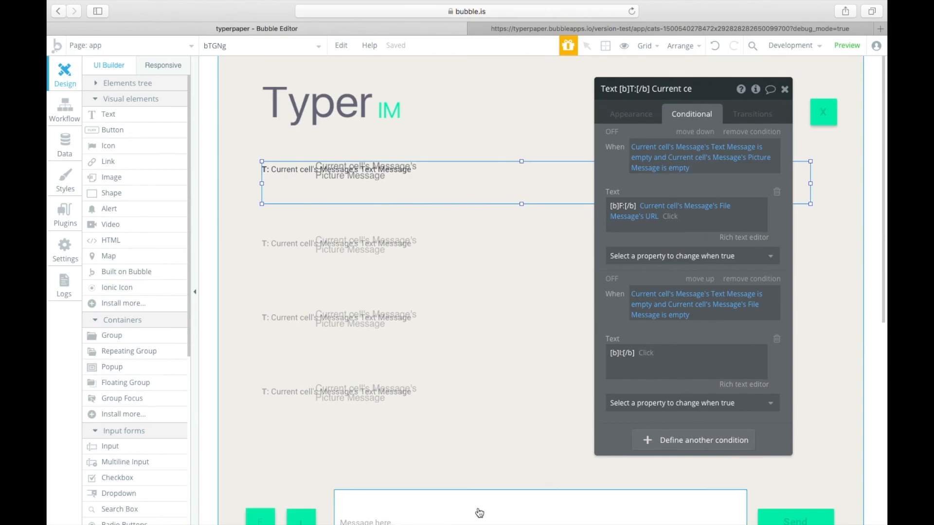
scroll(680, 149, "up", 5)
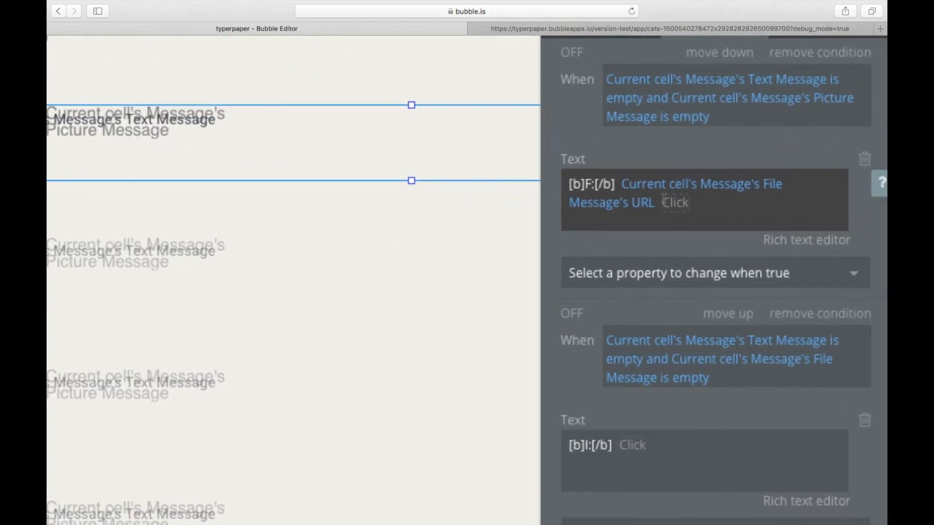
scroll(825, 92, "down", 5)
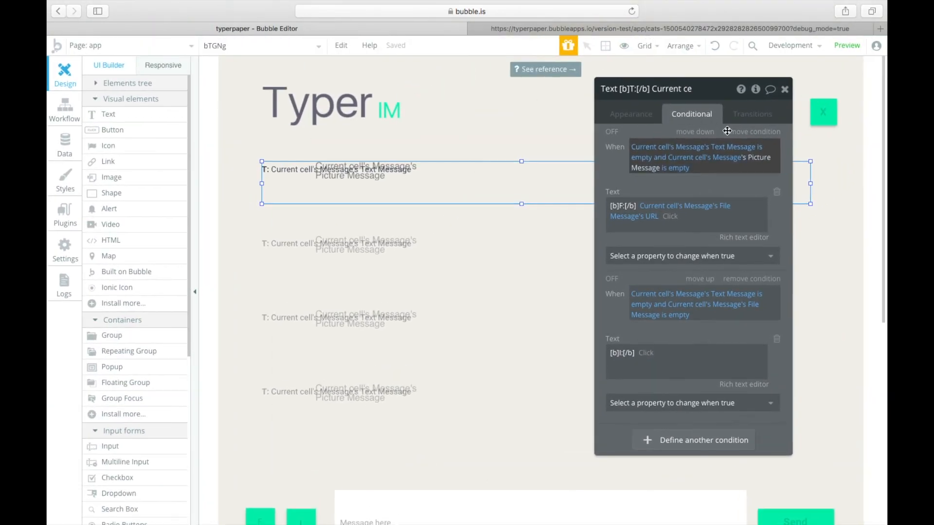
scroll(409, 371, "down", 3)
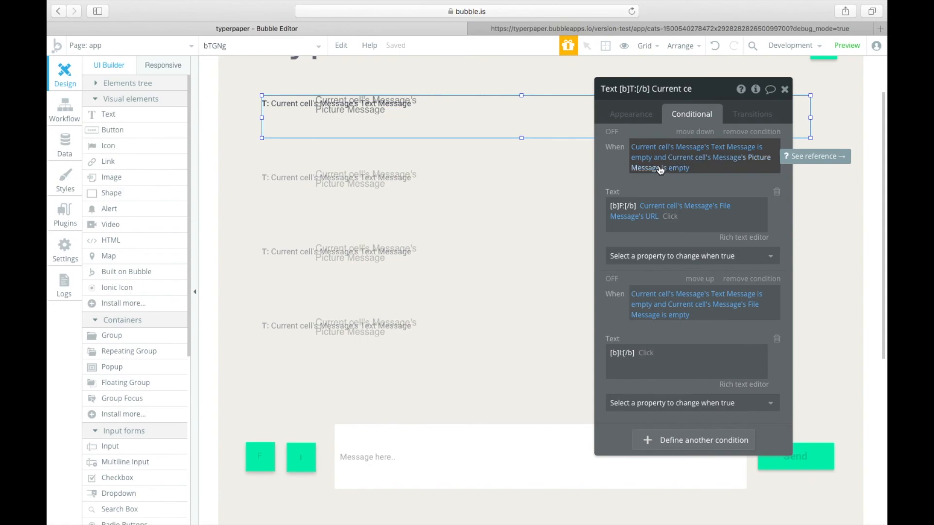
- Compare the first condition's "F:" text with the message text element's default "T:" content
double_click(619, 204)
left_click(630, 205)
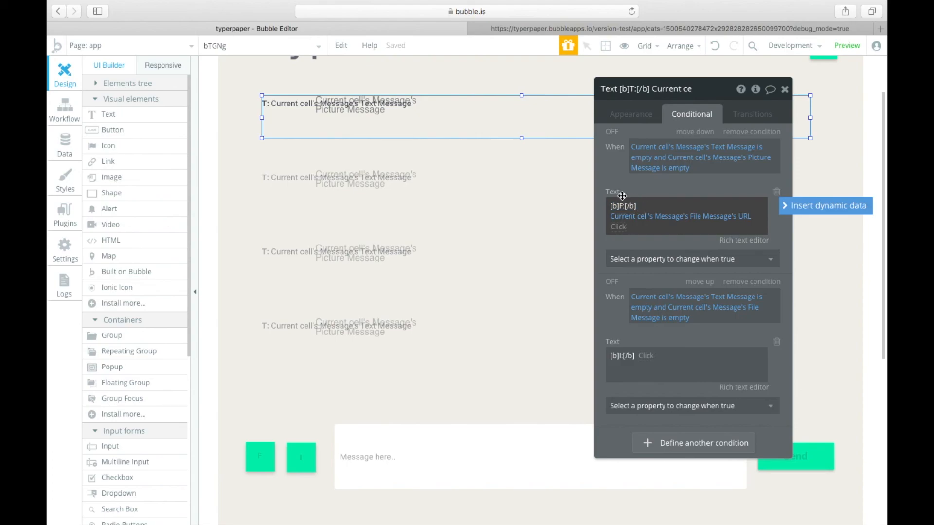
left_click(637, 116)
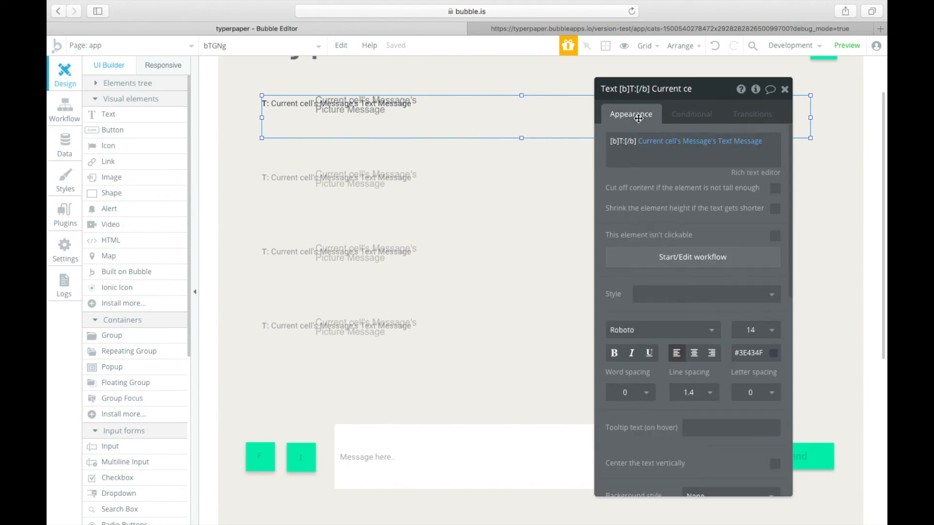
left_click(692, 111)
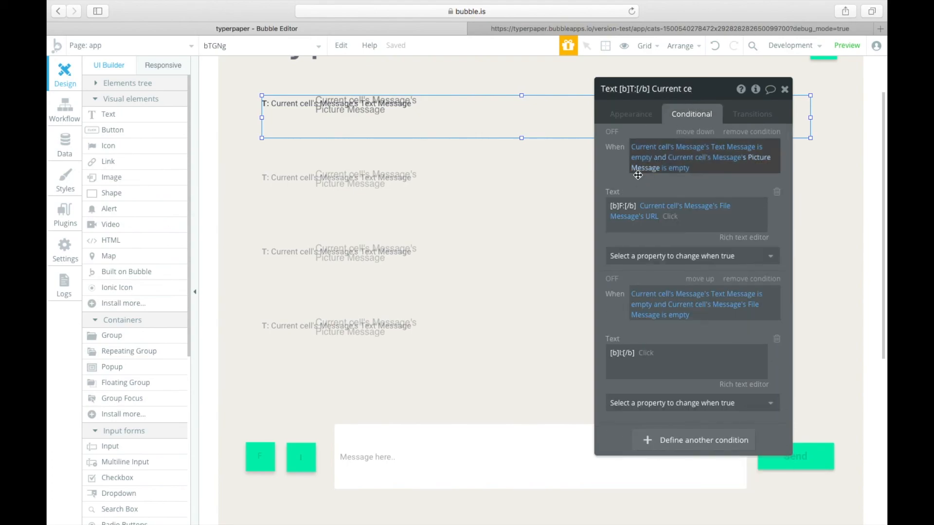
left_click(626, 204)
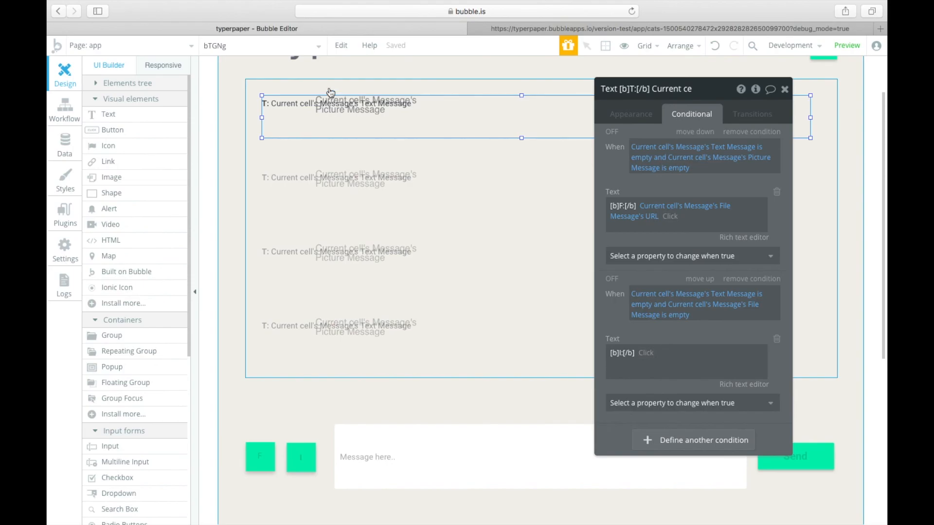
left_click(131, 129)
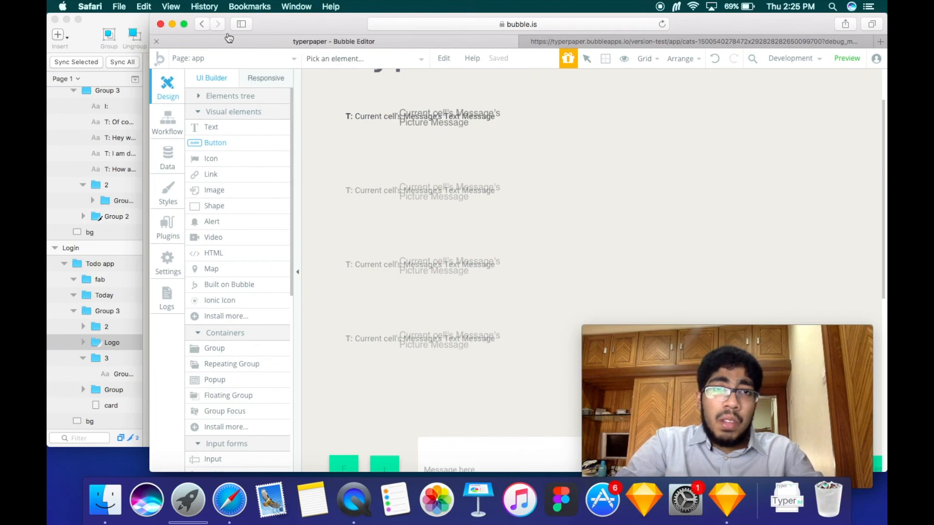
left_click(184, 24)
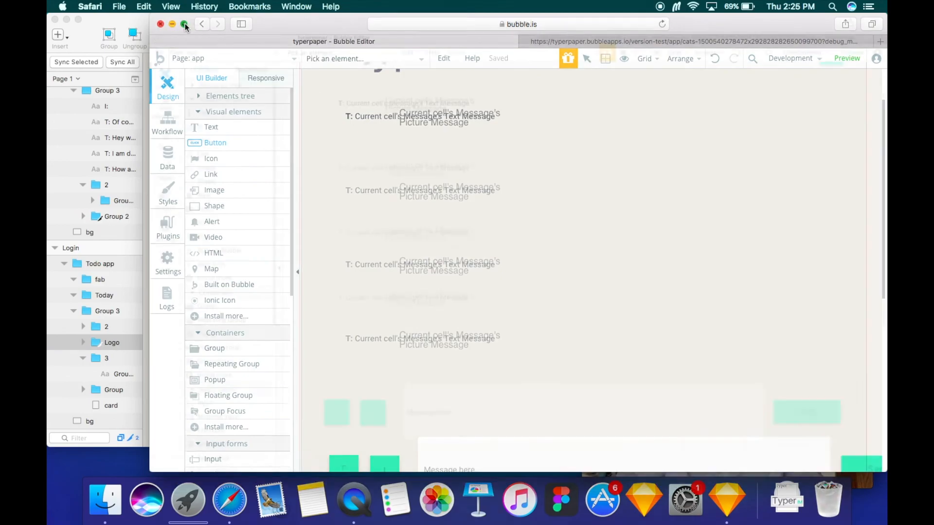
key("Escape")
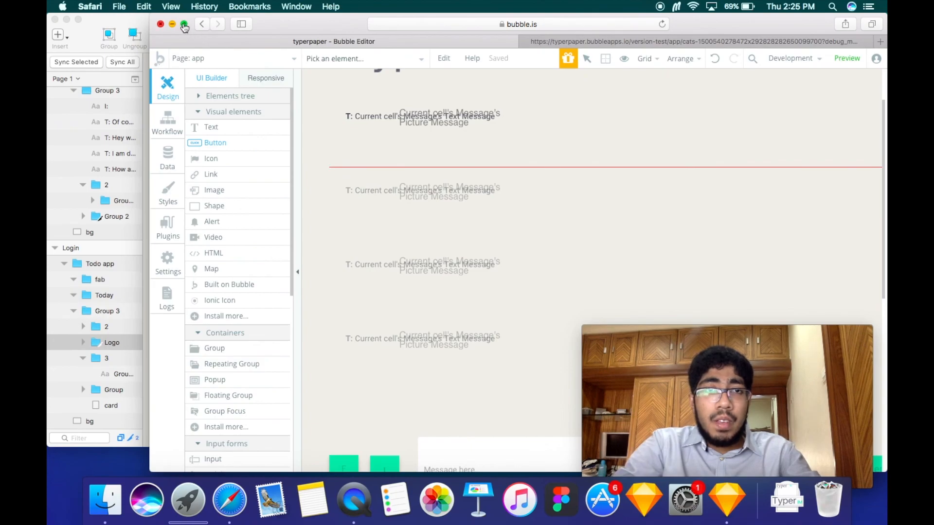
left_click(184, 23)
scroll(148, 251, "down", 3)
scroll(148, 251, "down", 5)
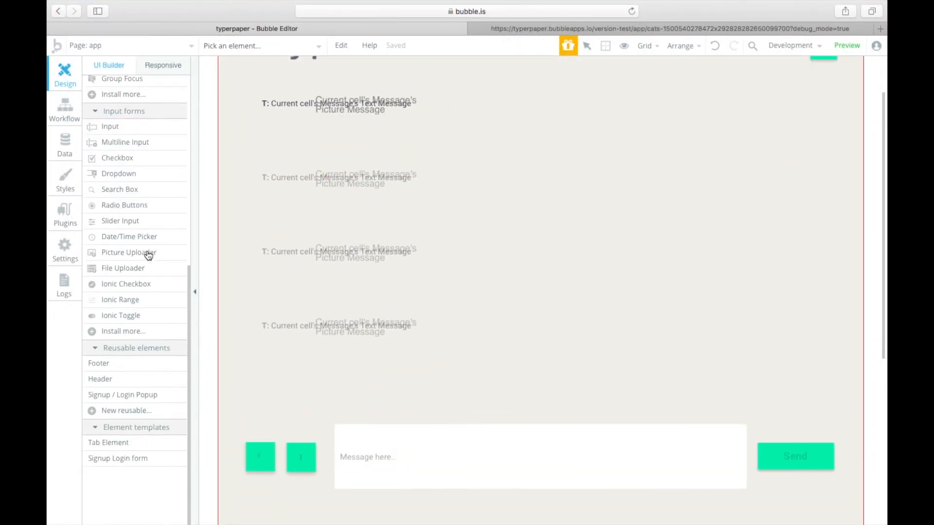
left_click(151, 385)
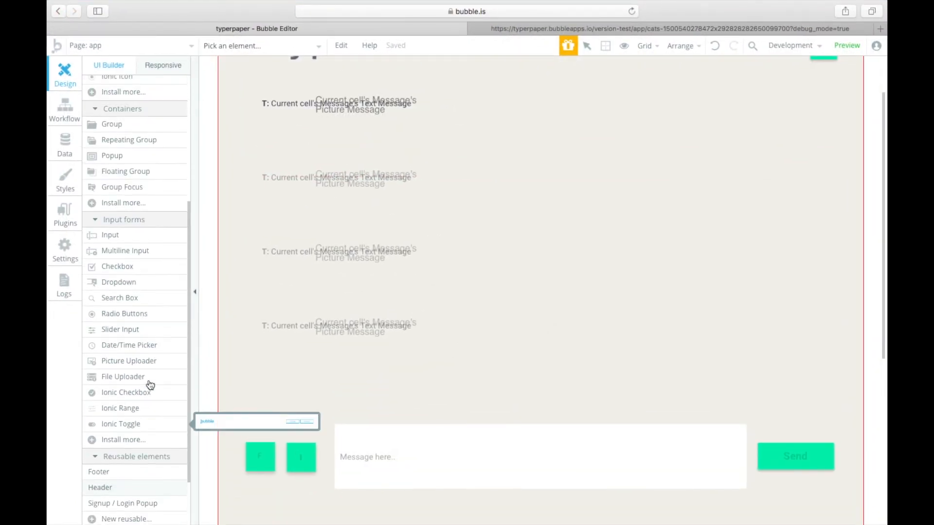
left_click(240, 281)
left_click(245, 311)
left_click(242, 293)
key("Delete")
- Reopen the message text element's conditions and examine the second one, covering empty text and file messages
scroll(389, 143, "up", 3)
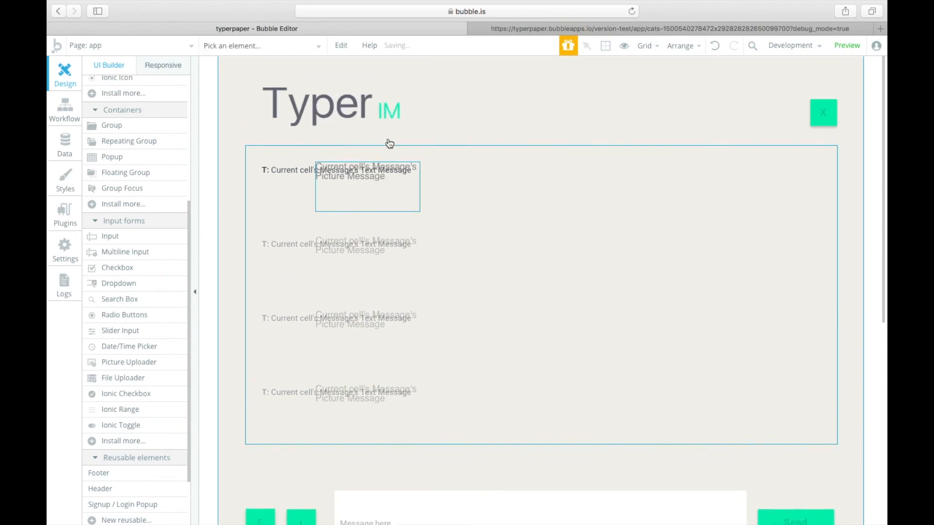
left_click(319, 180)
left_click(524, 193)
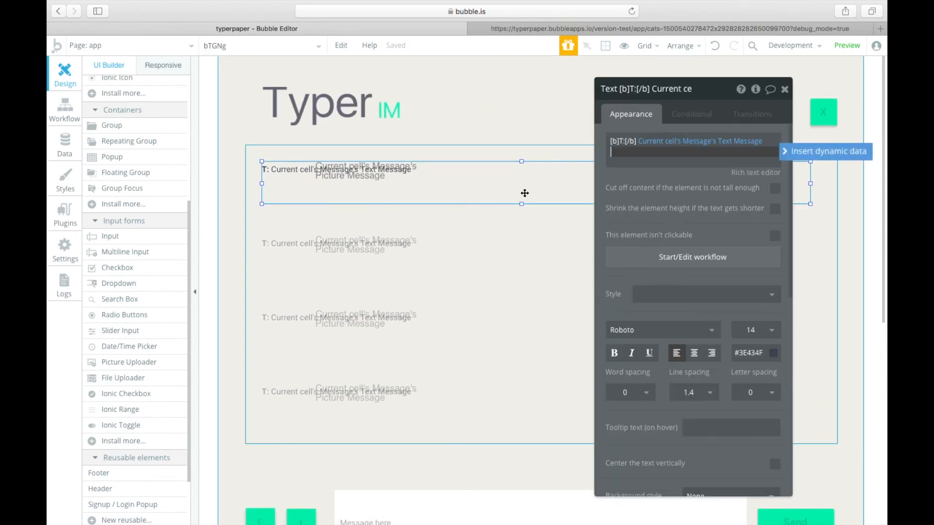
left_click(692, 114)
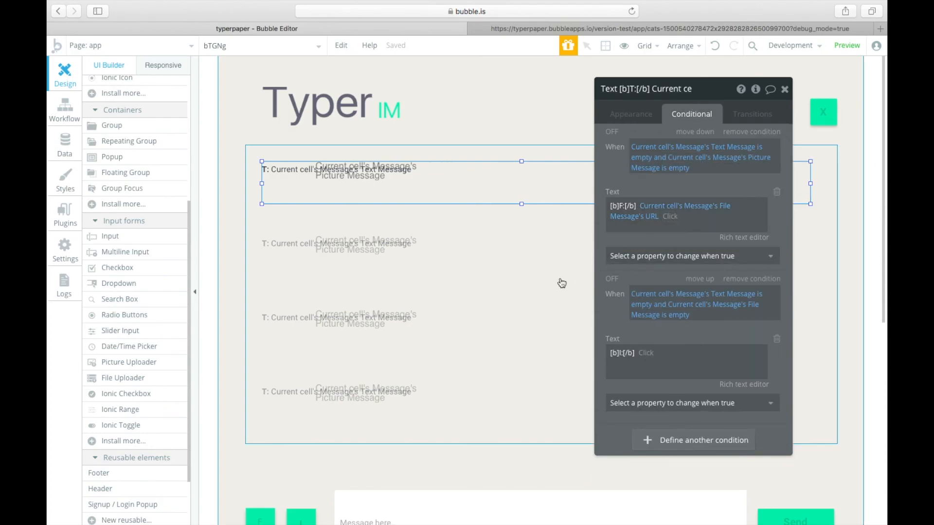
scroll(638, 266, "up", 5)
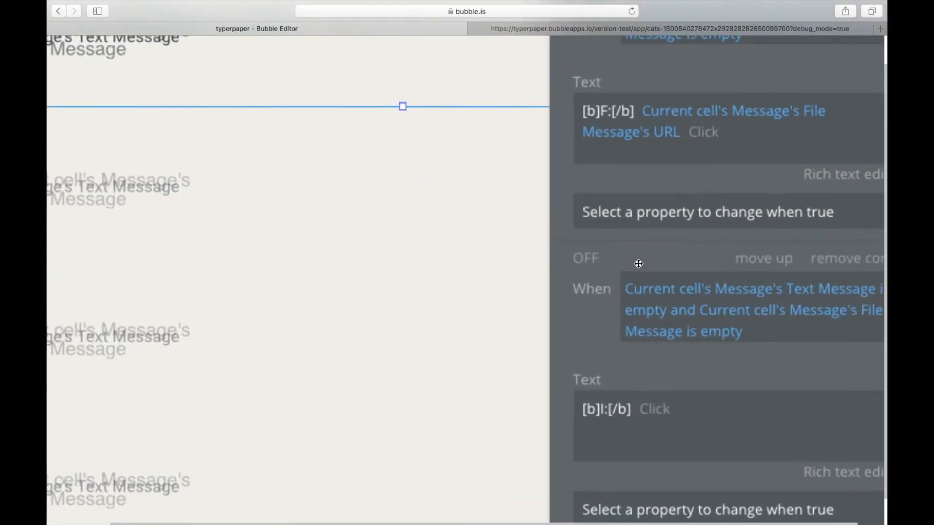
- Examine the "I:" text set by the message text element's condition for empty text and file messages
scroll(639, 264, "down", 1)
scroll(638, 263, "right", 5)
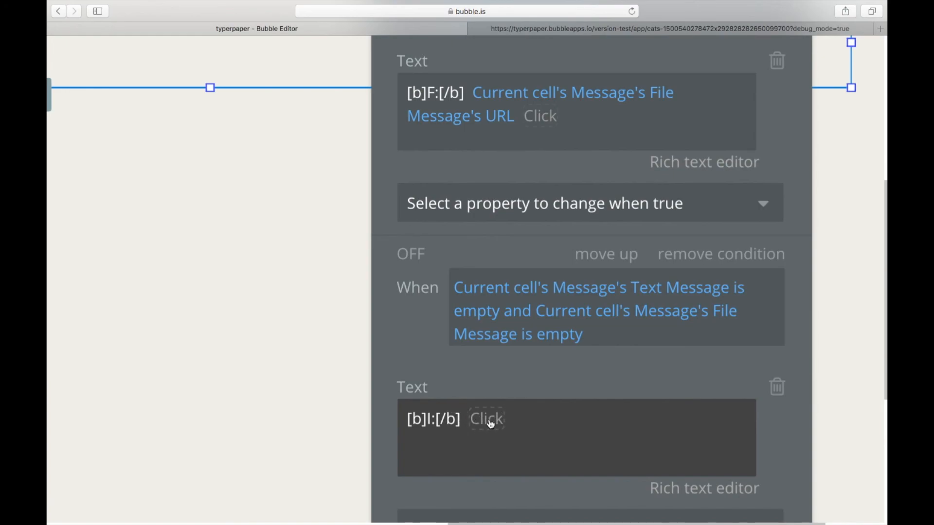
scroll(234, 205, "down", 5)
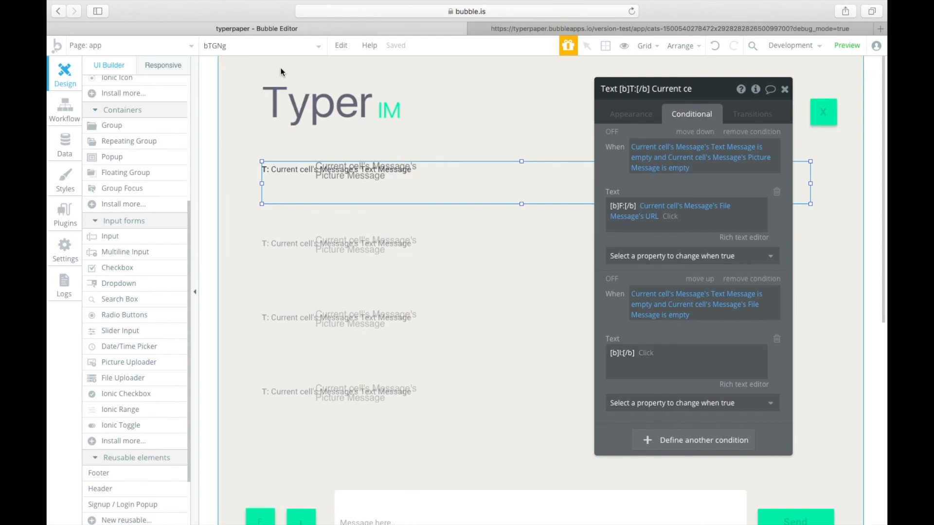
- Open Image B's conditions and examine when the picture message image is made visible
left_click(266, 49)
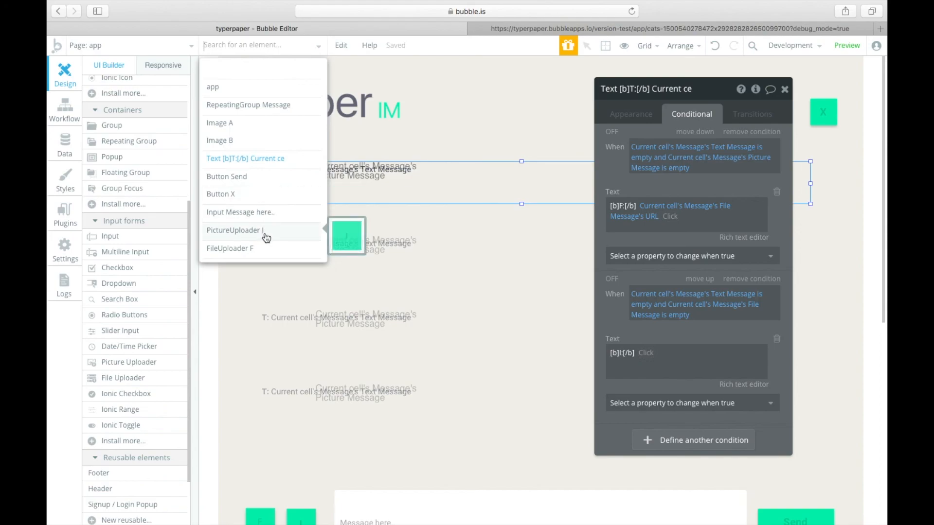
left_click(260, 141)
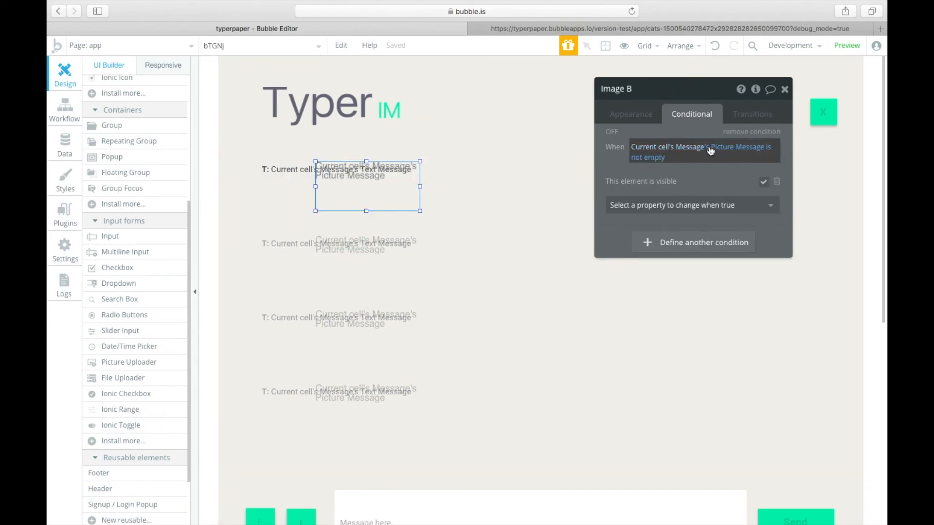
scroll(704, 100, "up", 5)
scroll(694, 93, "right", 2)
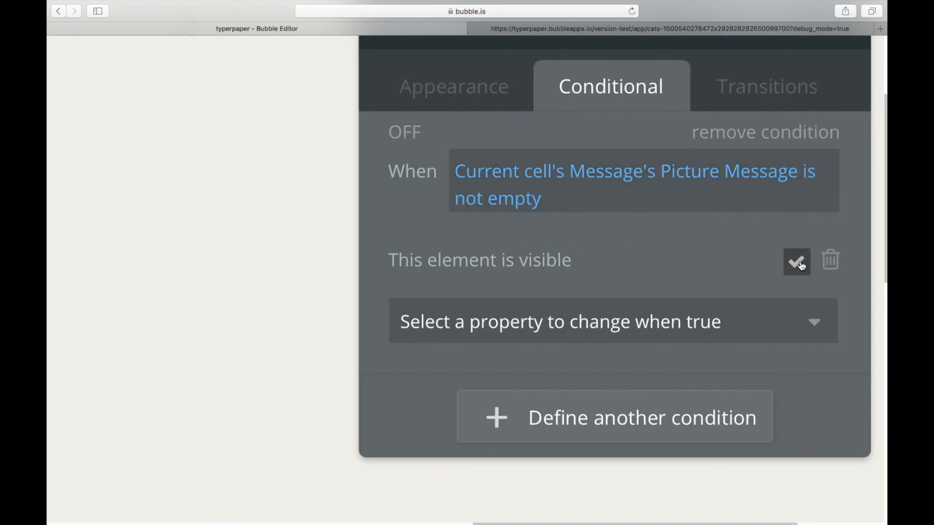
- Browse the properties Image B's condition can change, and check the image's dynamic source in its appearance settings
left_click(710, 316)
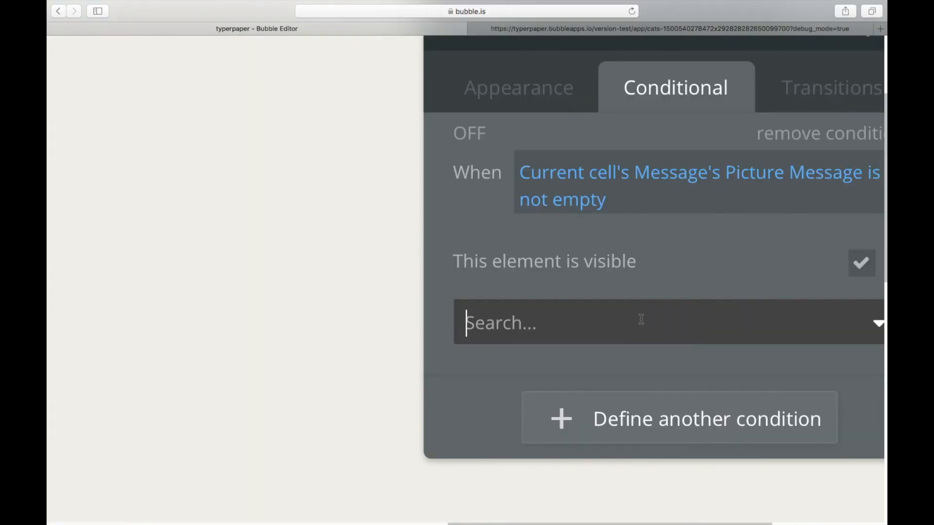
scroll(640, 320, "down", 5)
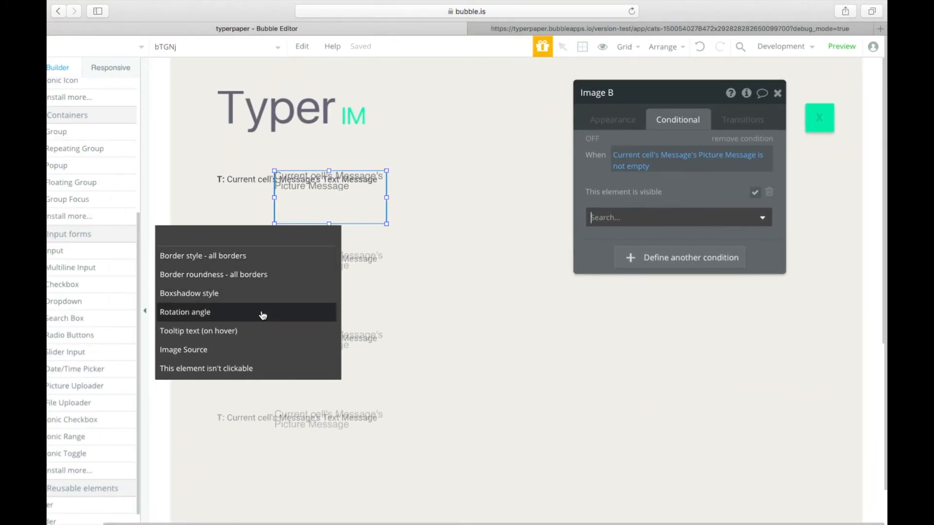
scroll(263, 315, "down", 2)
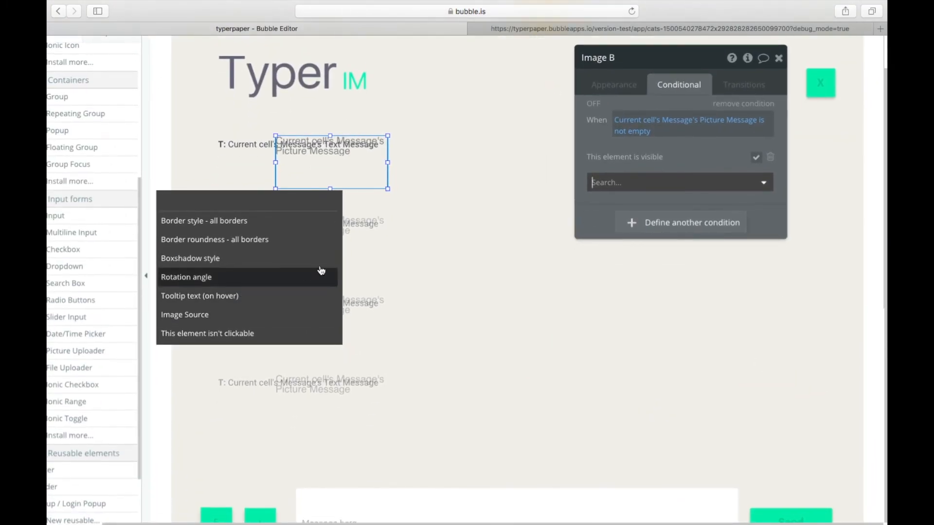
scroll(644, 168, "left", 2)
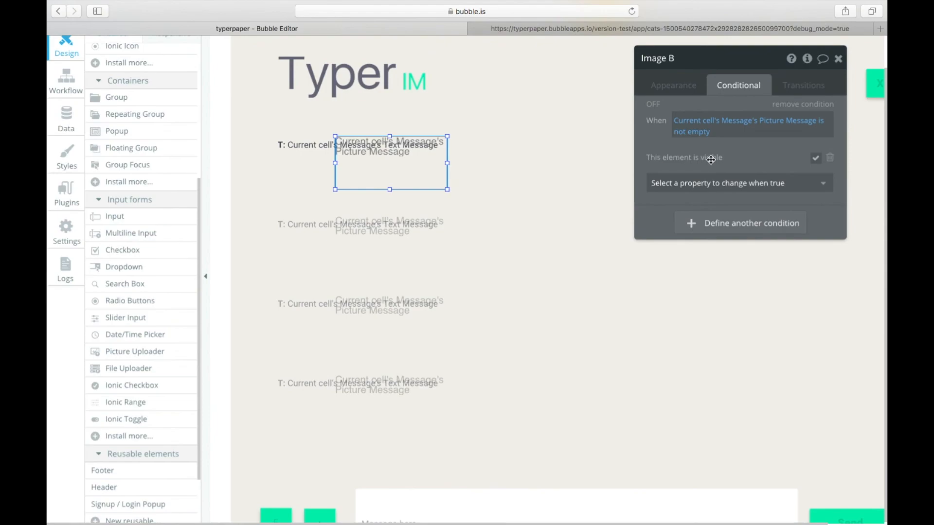
left_click(677, 89)
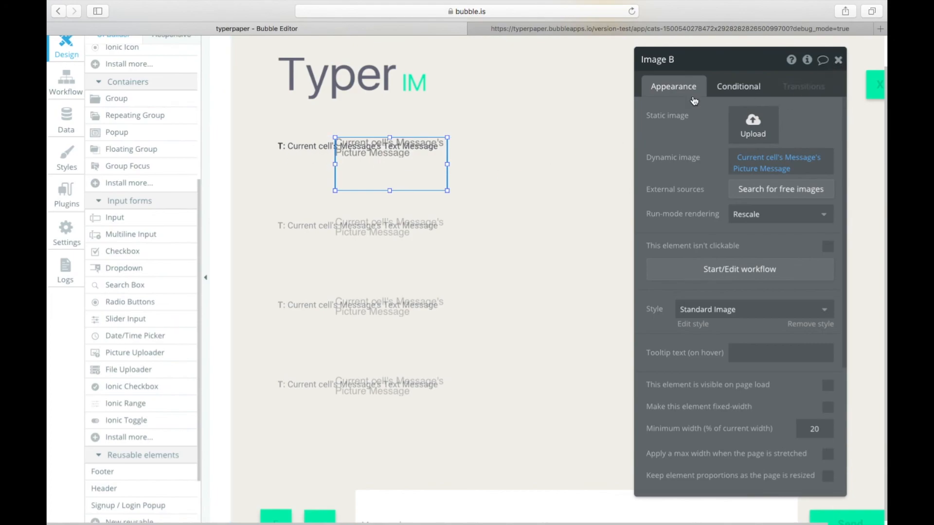
left_click(837, 59)
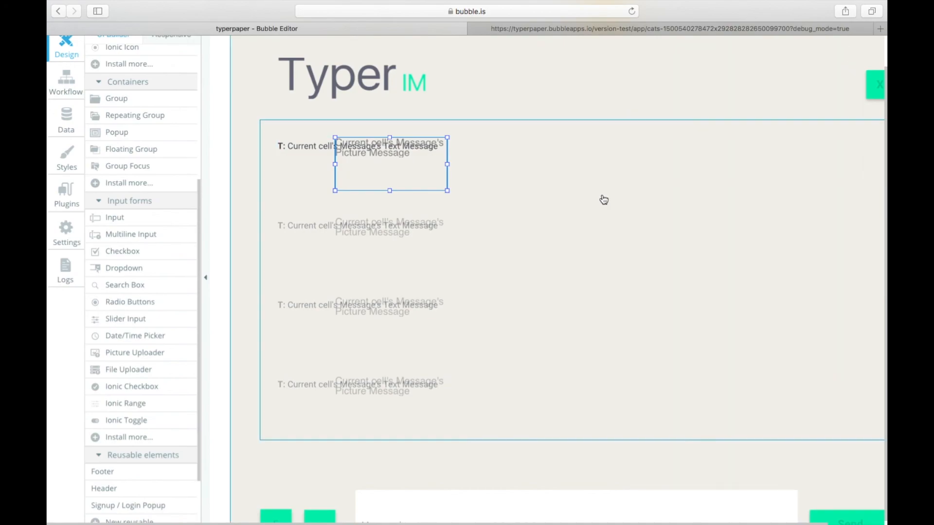
- Draw a file uploader about 23 by 46 pixels just above the F uploader, and delete it
scroll(603, 199, "down", 3)
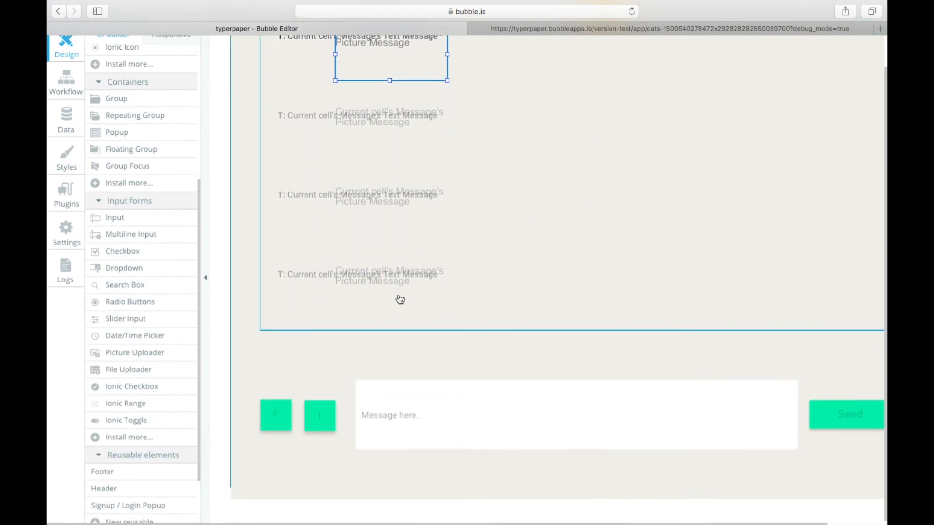
scroll(492, 334, "right", 3)
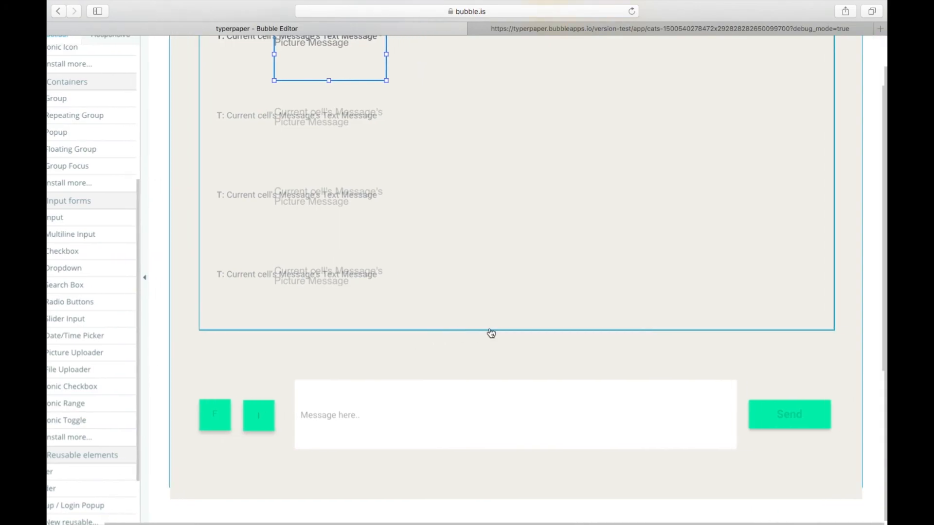
left_click(217, 413)
scroll(217, 413, "left", 3)
left_click(154, 373)
left_click_drag(241, 358, 258, 391)
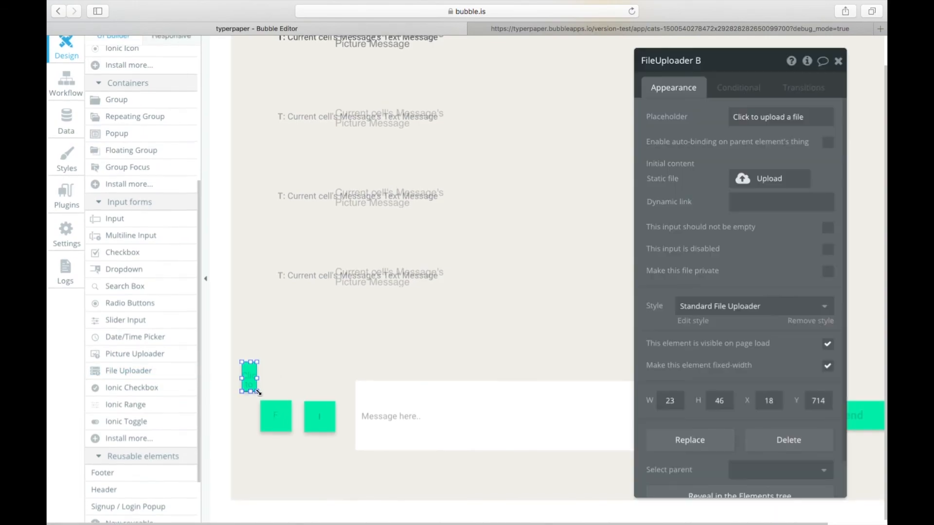
left_click(260, 370)
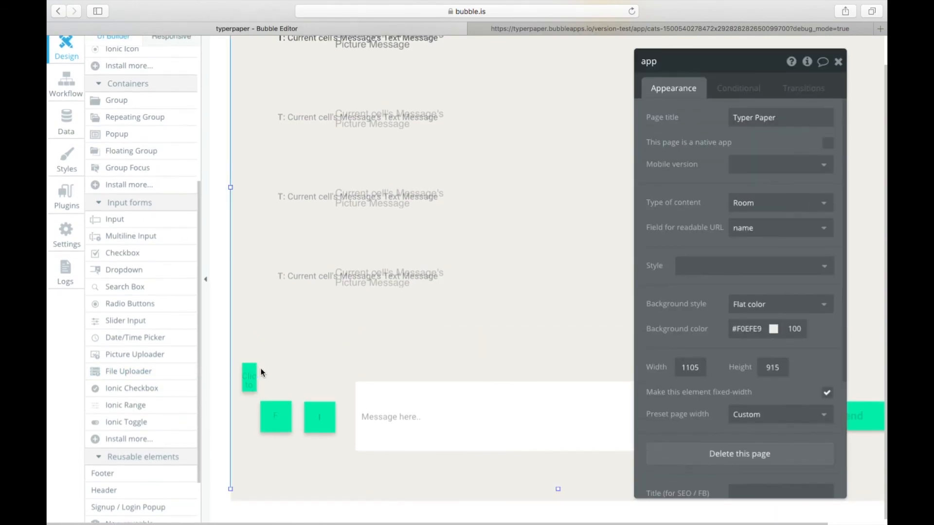
left_click(246, 379)
key("Delete")
- Inspect the properties of the F file uploader, the message input and the I picture uploader
left_click(275, 418)
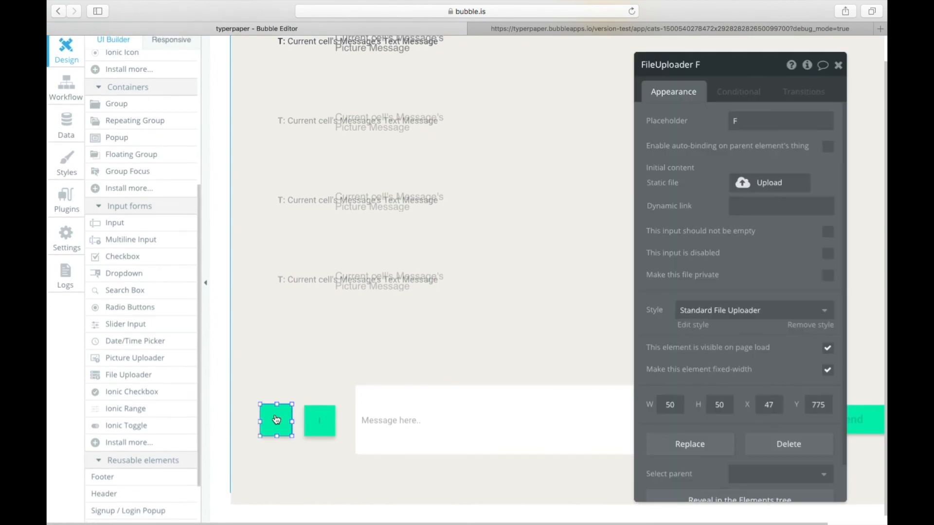
left_click(414, 433)
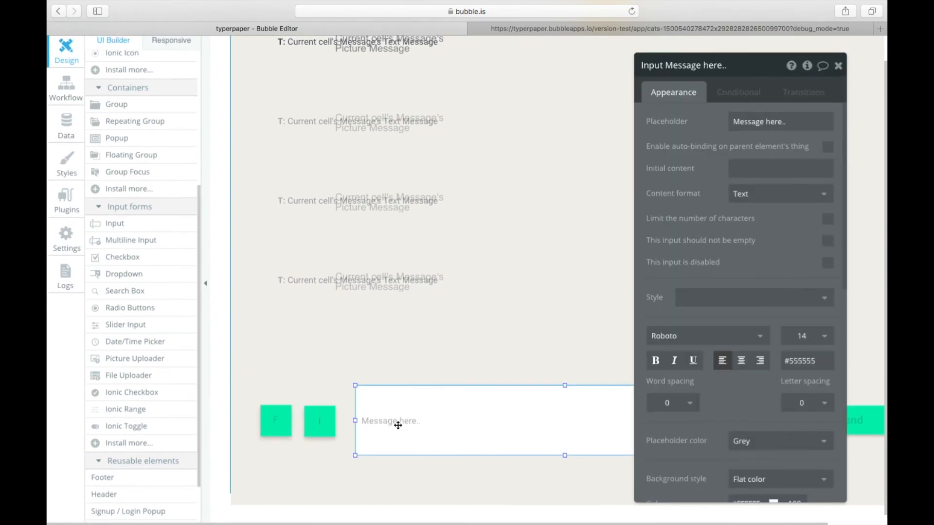
left_click(319, 422)
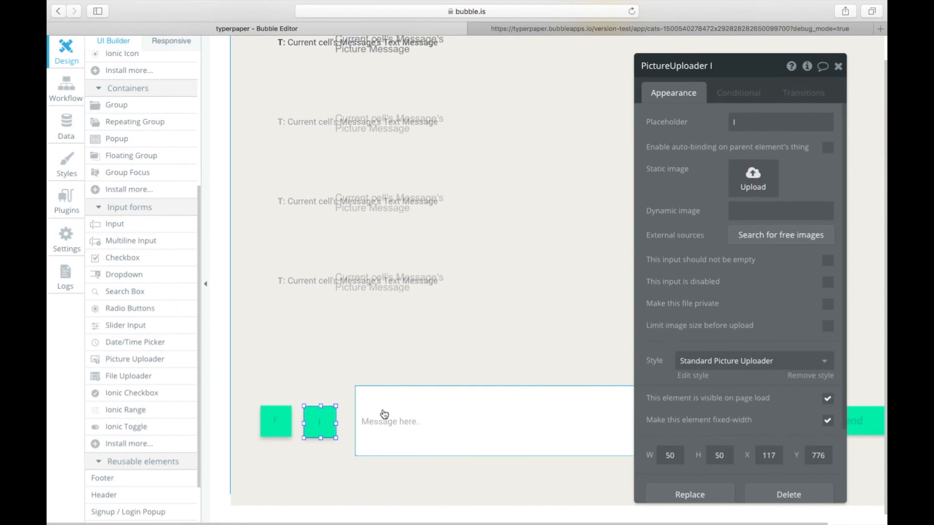
left_click(837, 65)
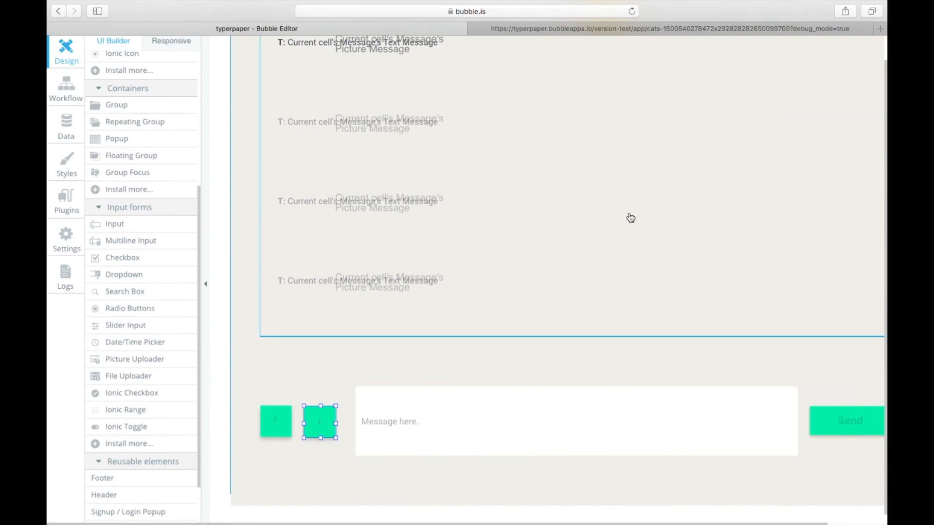
- Open the Send button's workflow and examine the fields set by its Create a new Message action
scroll(632, 219, "right", 3)
scroll(616, 233, "right", 1)
scroll(767, 419, "left", 3)
left_click(840, 435)
double_click(841, 425)
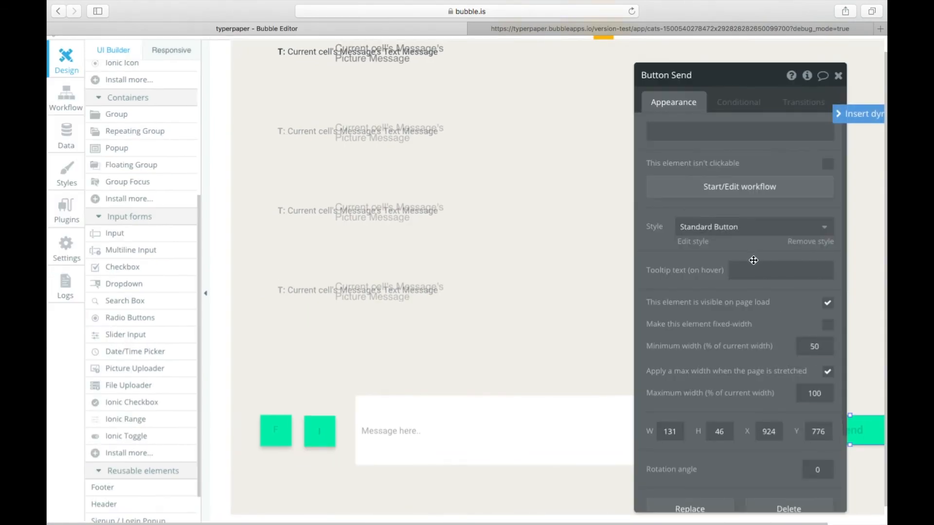
left_click(713, 195)
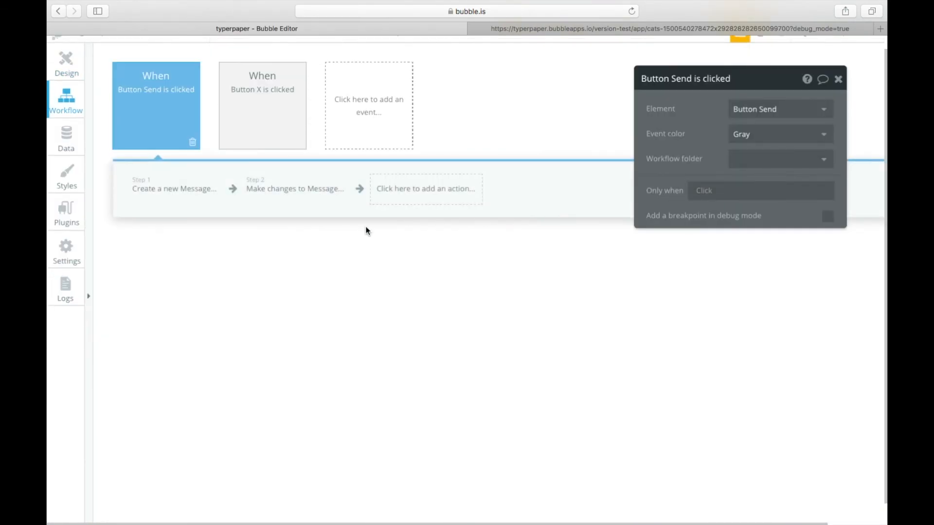
left_click(178, 195)
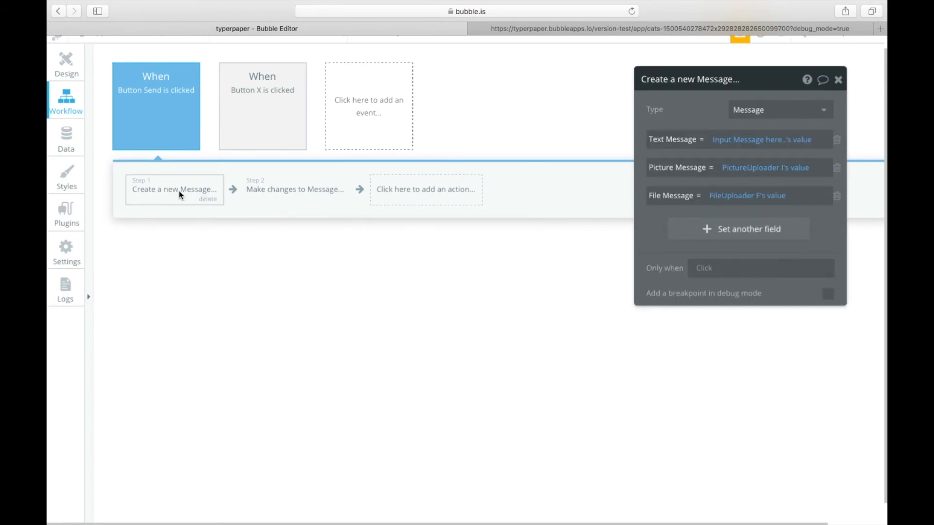
- Look through the data actions available for the Send workflow, and reopen its Create a new Message action
left_click(416, 194)
mouse_move(418, 244)
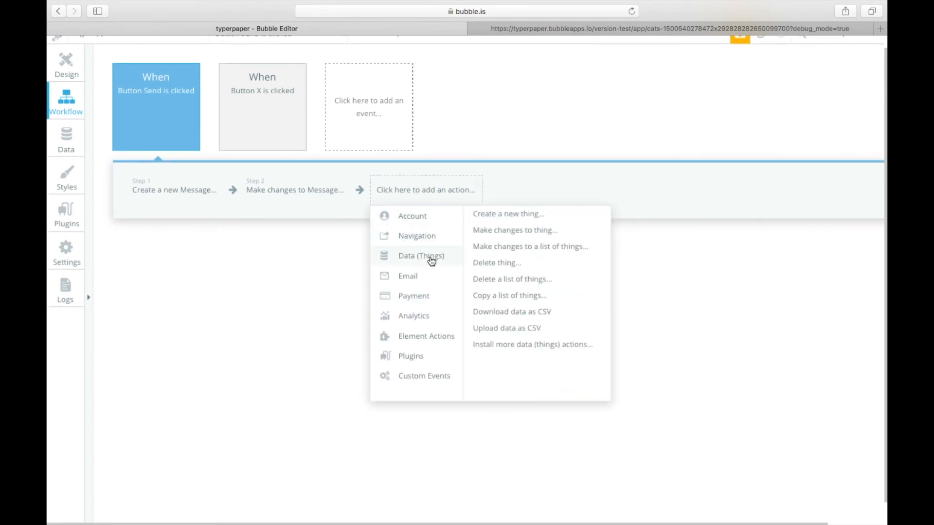
left_click(193, 228)
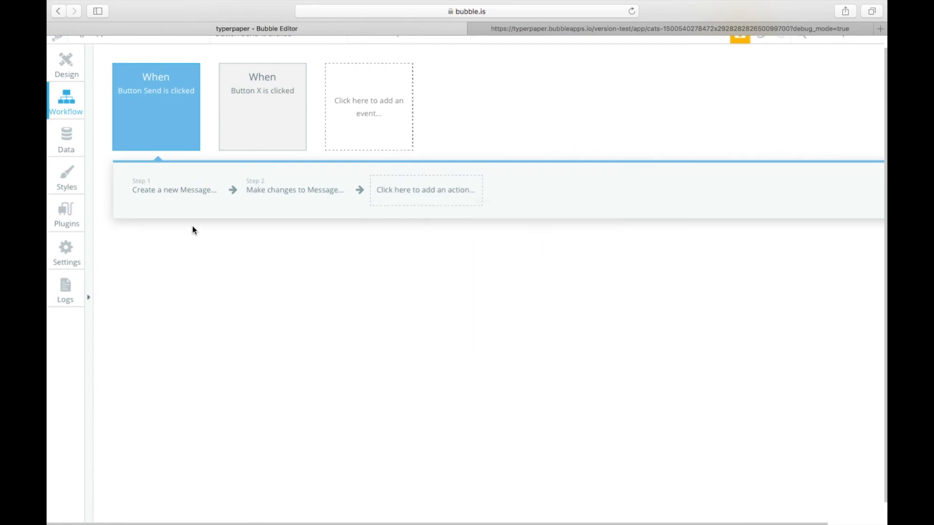
left_click(168, 190)
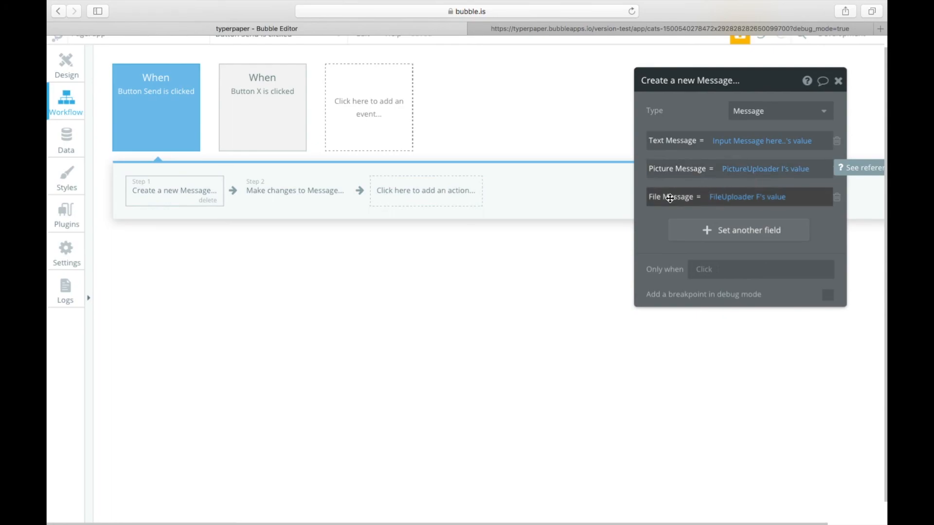
- Add a blank field entry to the Create a new Message action, view the available Message fields, and remove the entry
left_click(751, 230)
left_click(659, 224)
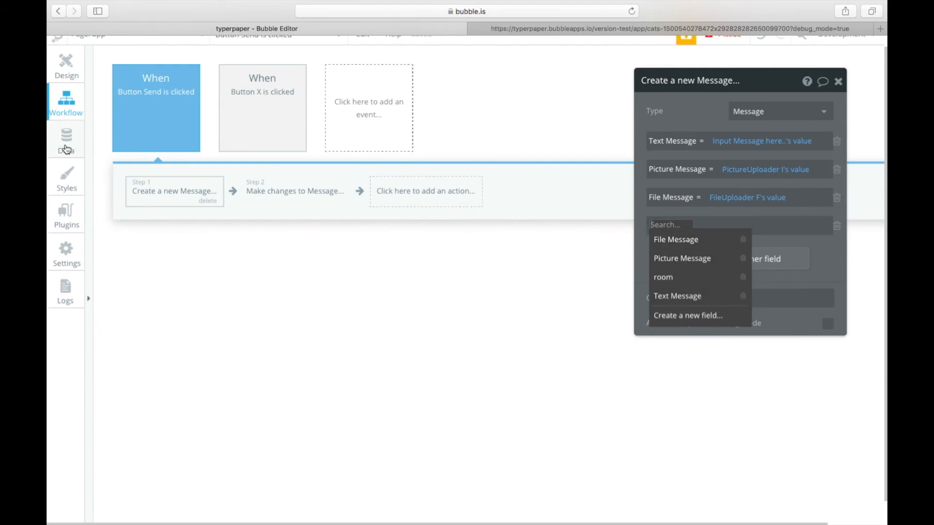
left_click(809, 246)
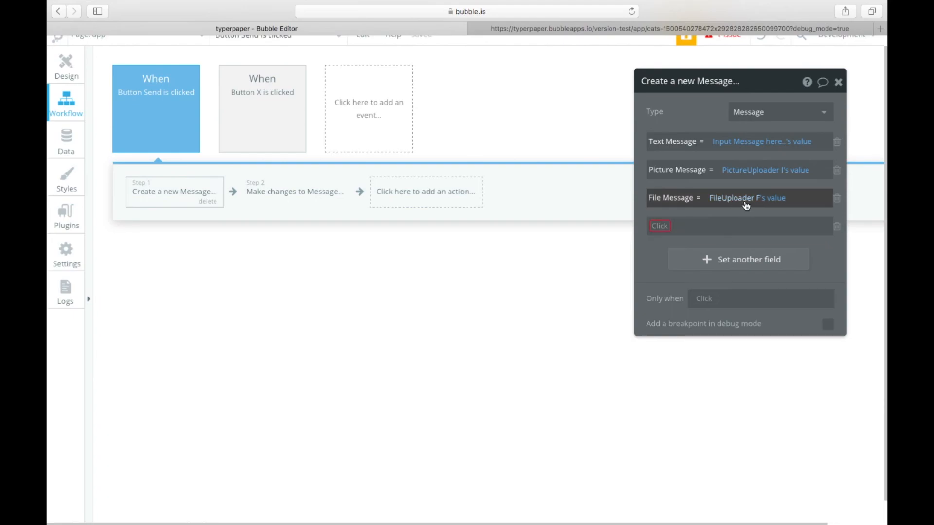
left_click(837, 227)
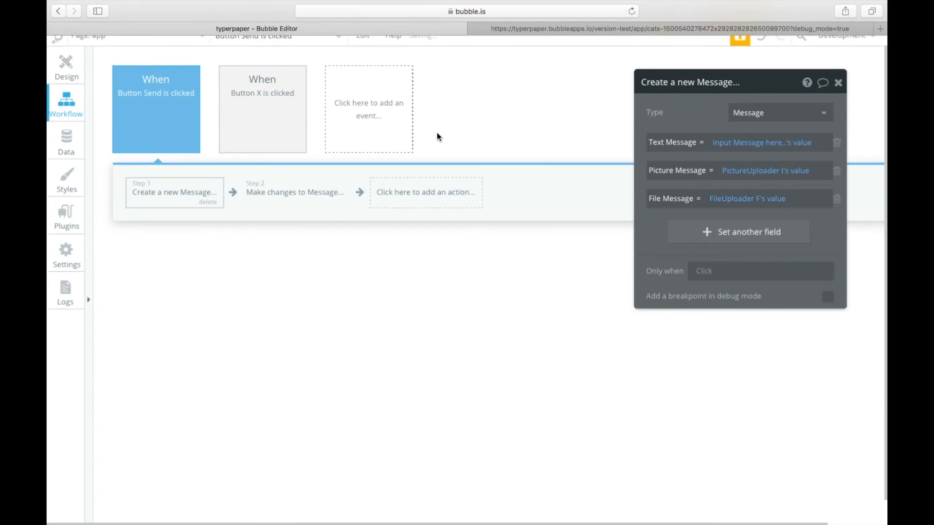
- Review the X button's workflow with its Go to previous page action, and return to the page design
left_click(75, 69)
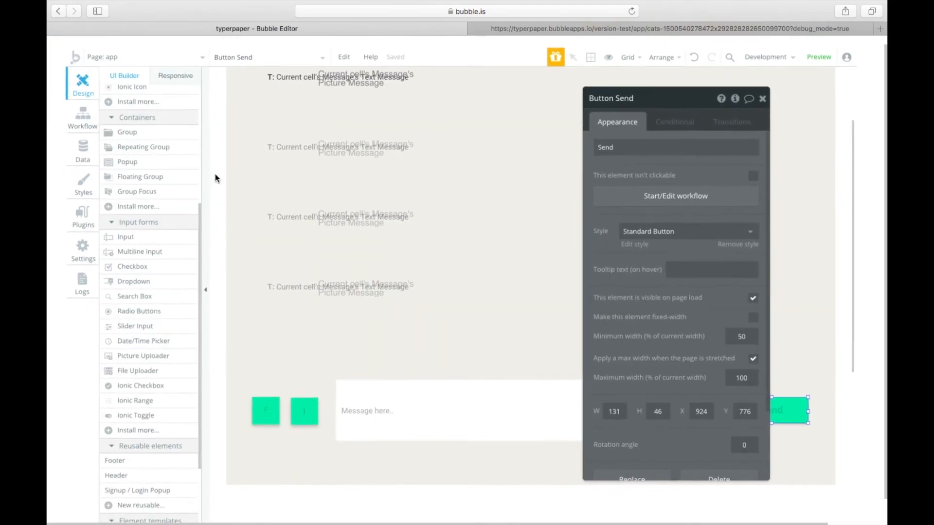
left_click(821, 114)
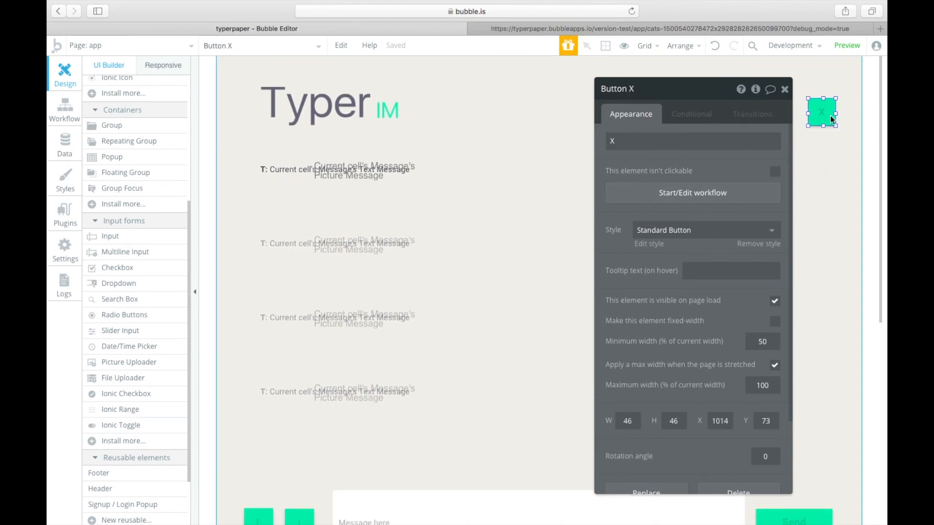
left_click(694, 193)
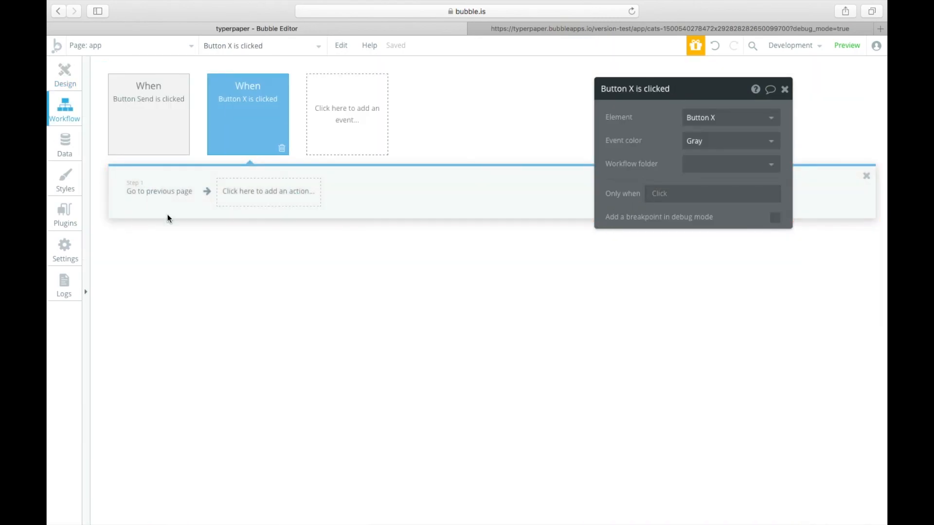
left_click(153, 191)
left_click(62, 74)
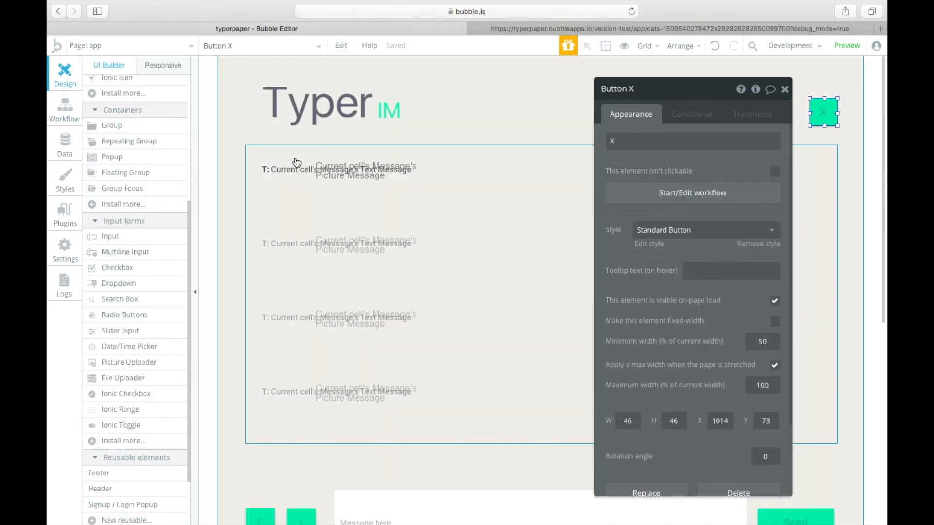
left_click(784, 89)
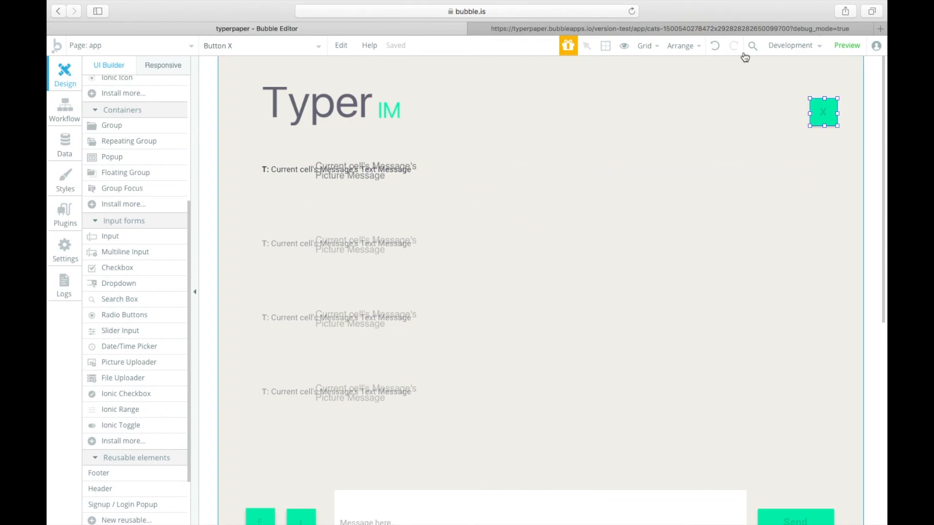
- Preview the app page, check its address, and go back to the cats room using the page's X element
left_click(847, 46)
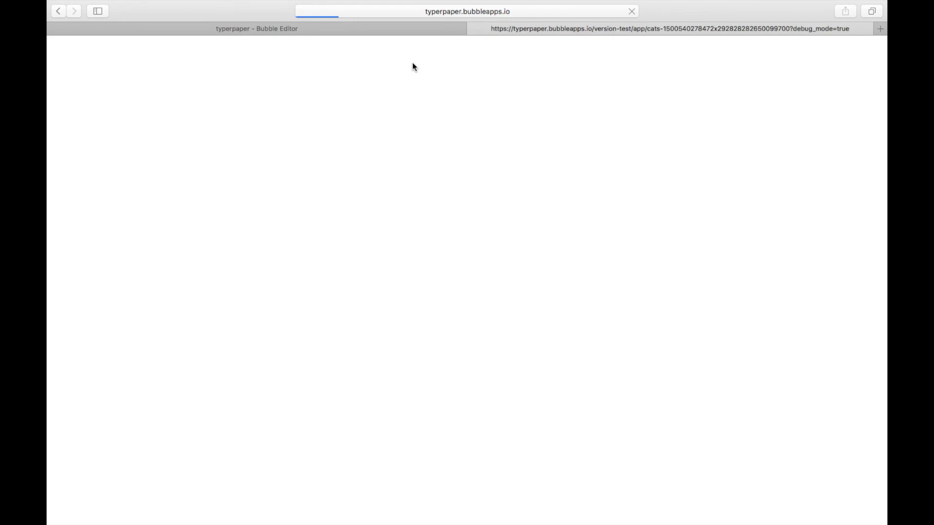
left_click(467, 14)
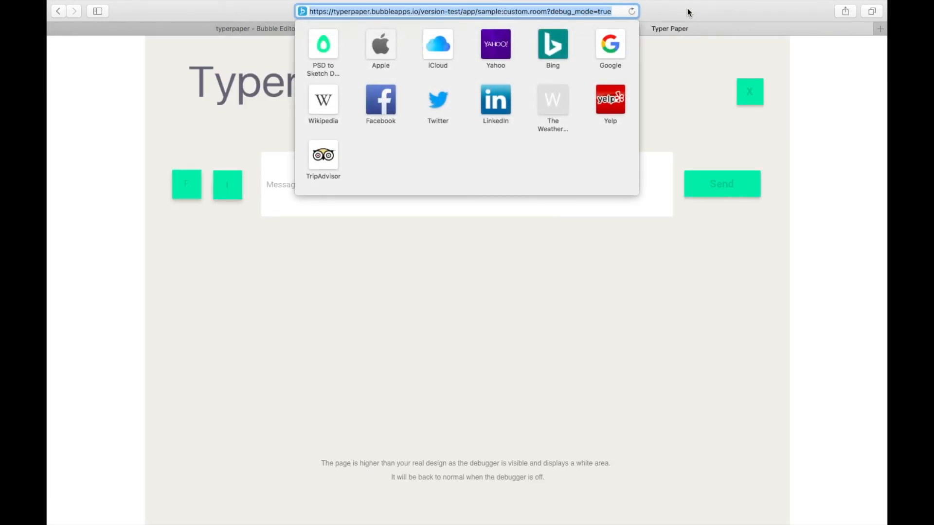
left_click(689, 12)
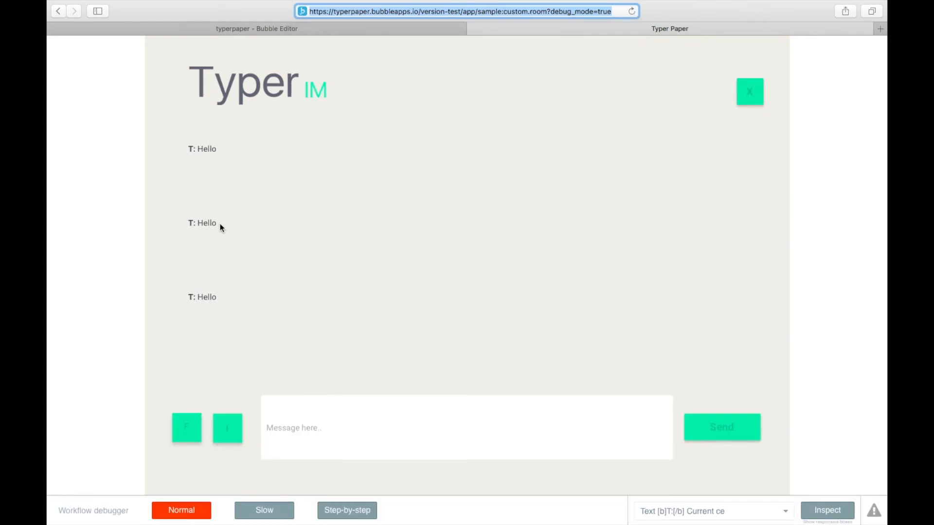
left_click(749, 91)
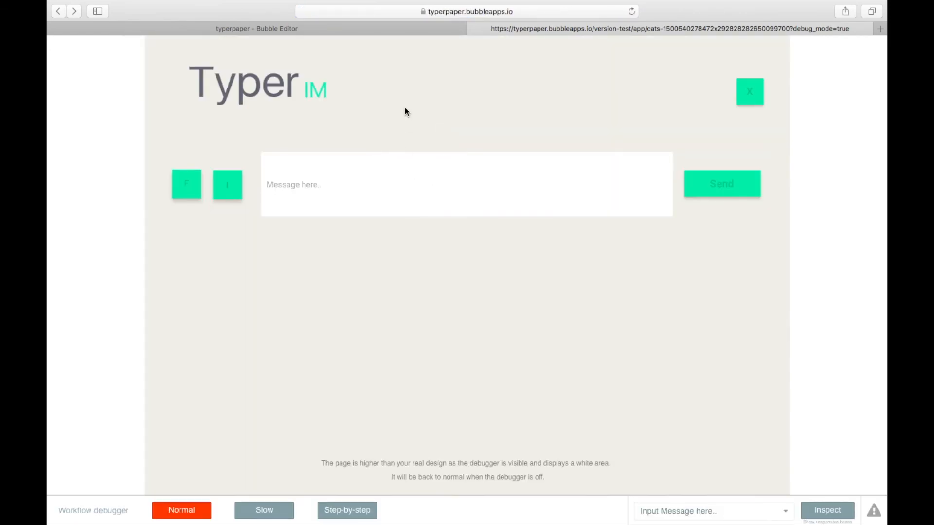
- Check the cats room's address and send the text message "Cats" in the room
left_click(474, 17)
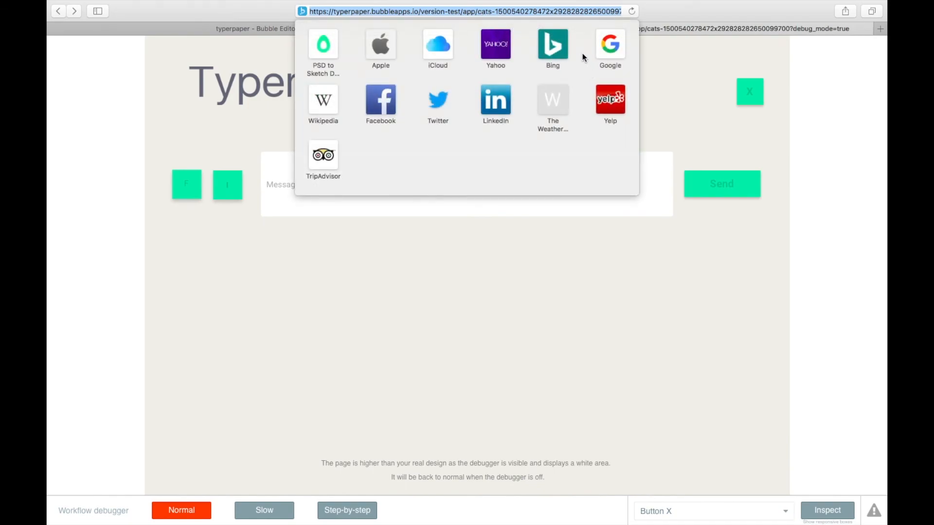
left_click(723, 128)
left_click(430, 200)
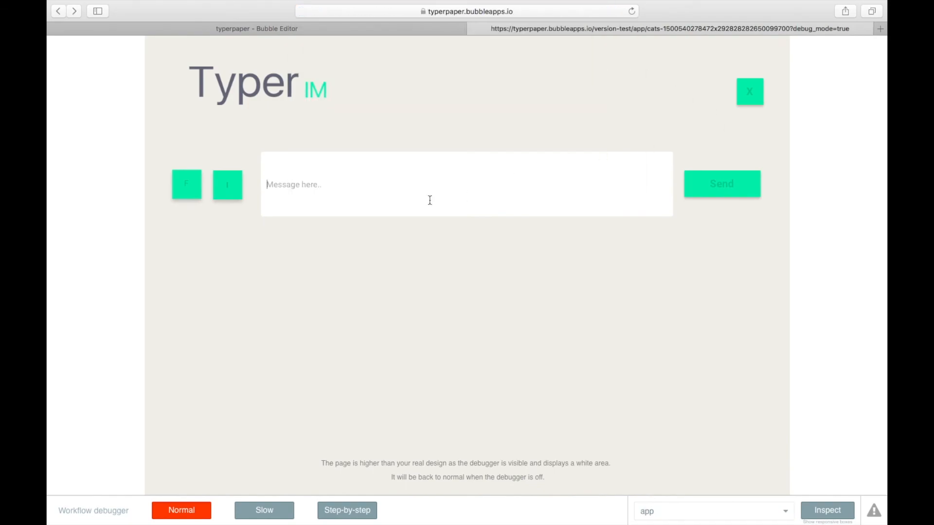
type("c")
key("Return")
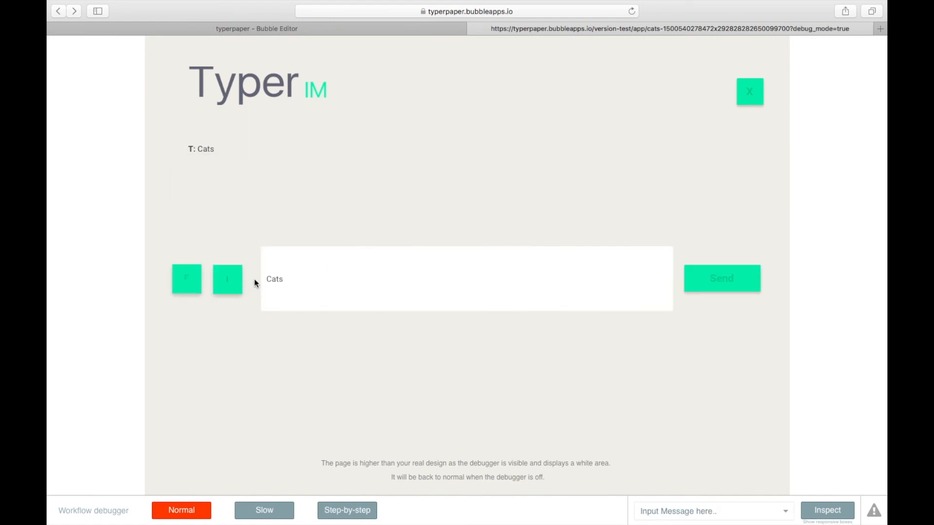
- Choose a photo from the Downloads folder for the picture uploader and clear the text from the message input
left_click(229, 287)
key("Escape")
left_click(229, 280)
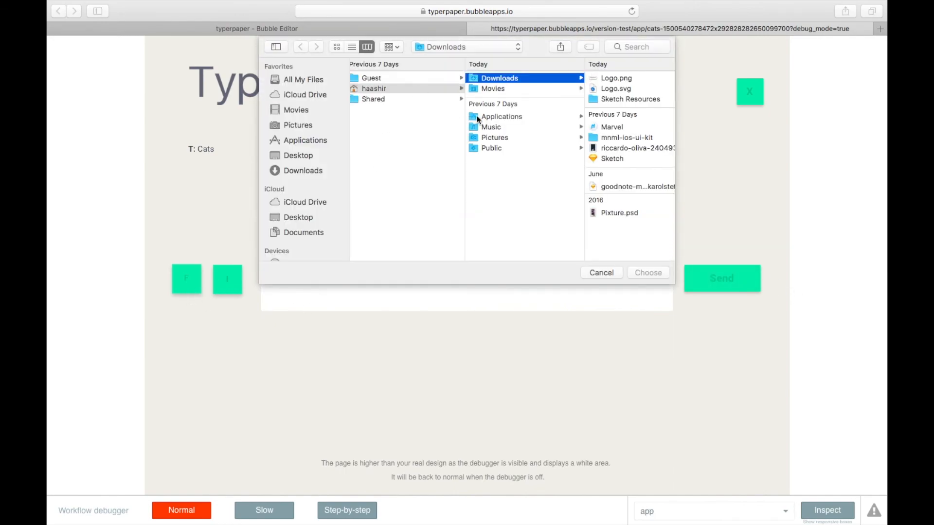
double_click(607, 144)
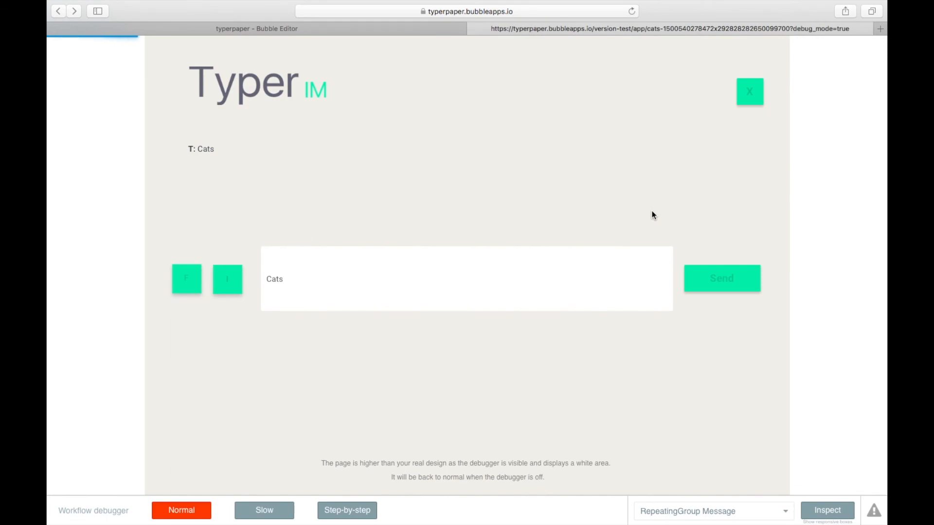
double_click(470, 267)
key("BackSpace")
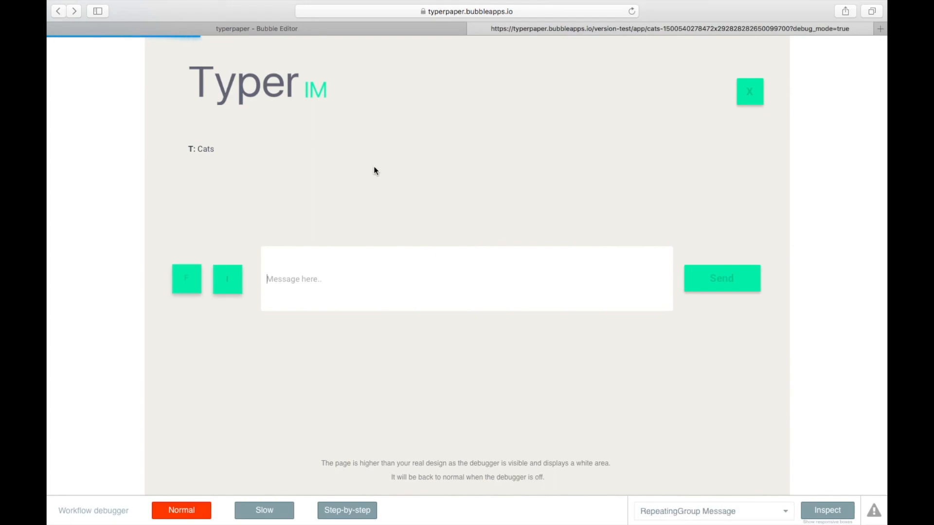
- Look briefly at the page design while the photo uploads, and send the picture message in the cats room preview
left_click(319, 30)
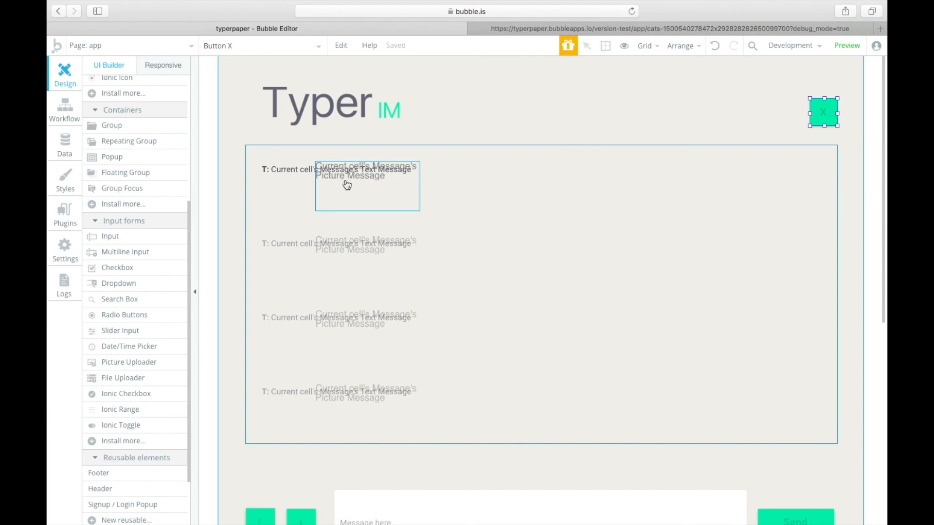
left_click(514, 31)
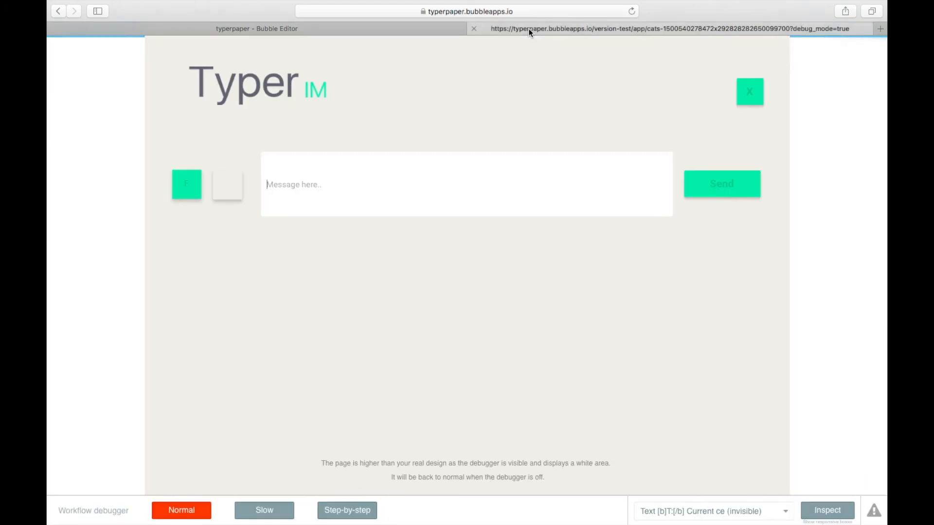
left_click(372, 162)
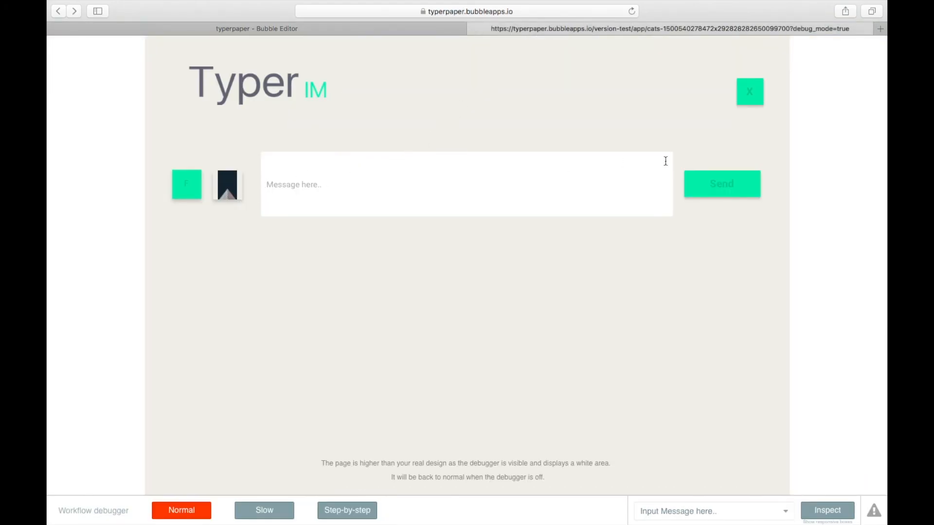
left_click(719, 189)
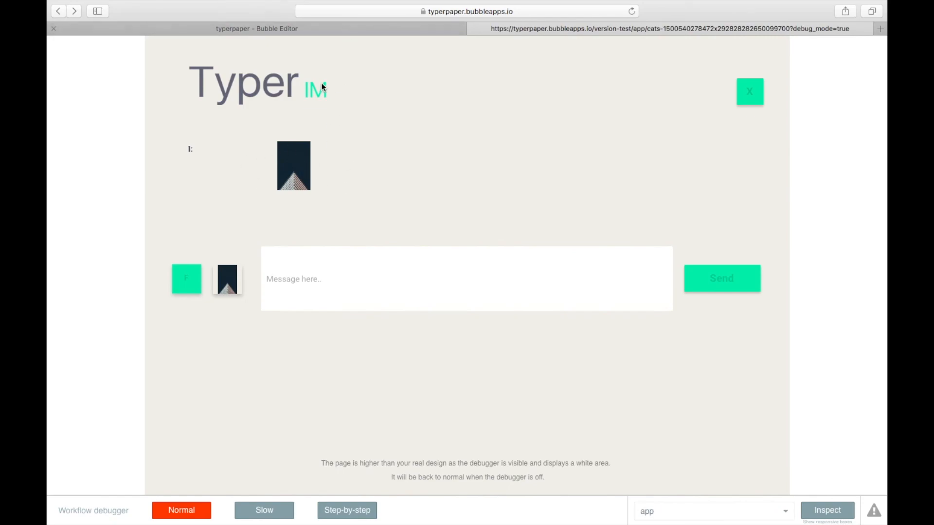
- Review the visibility condition of the repeating group's image and the conditions and appearance of its message text in the editor
left_click(349, 30)
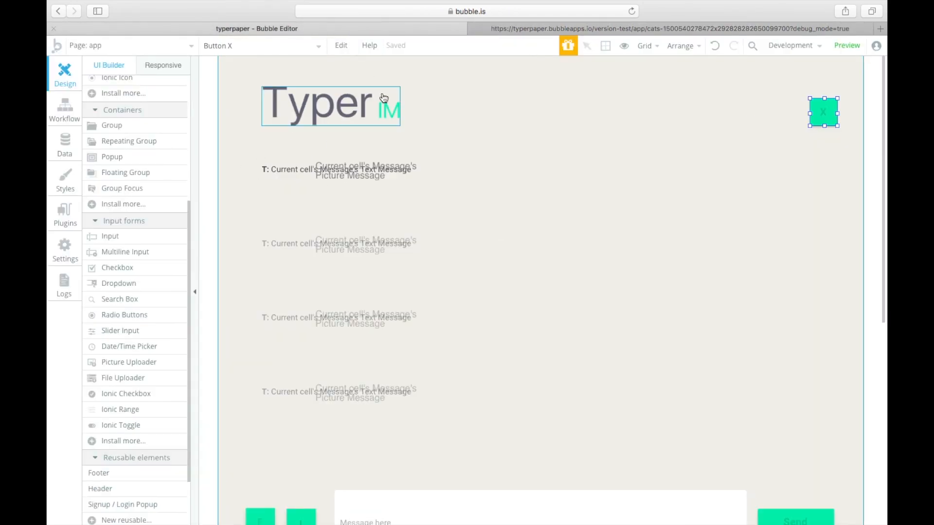
double_click(408, 188)
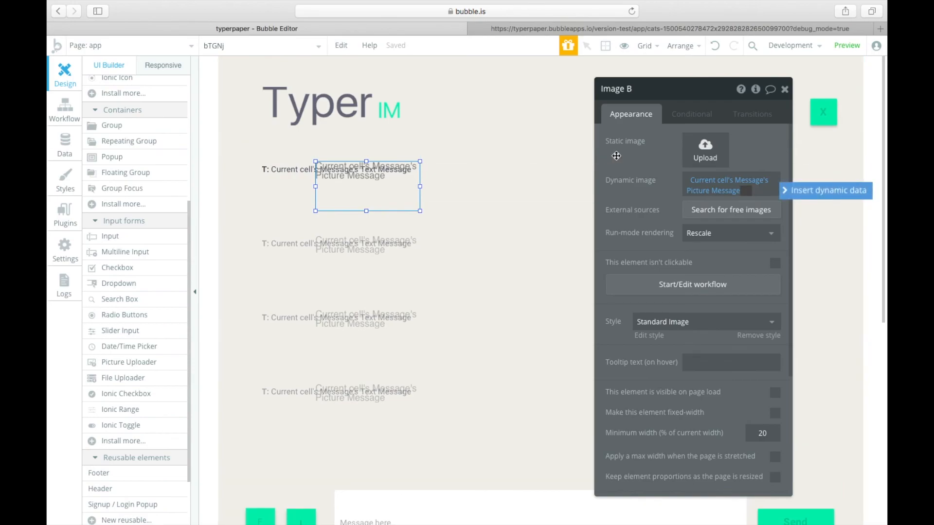
left_click(690, 115)
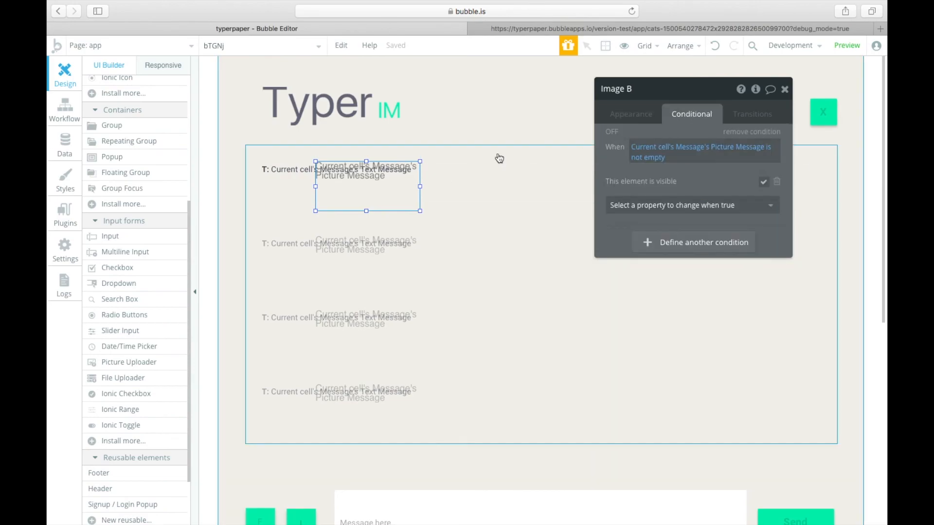
left_click(300, 170)
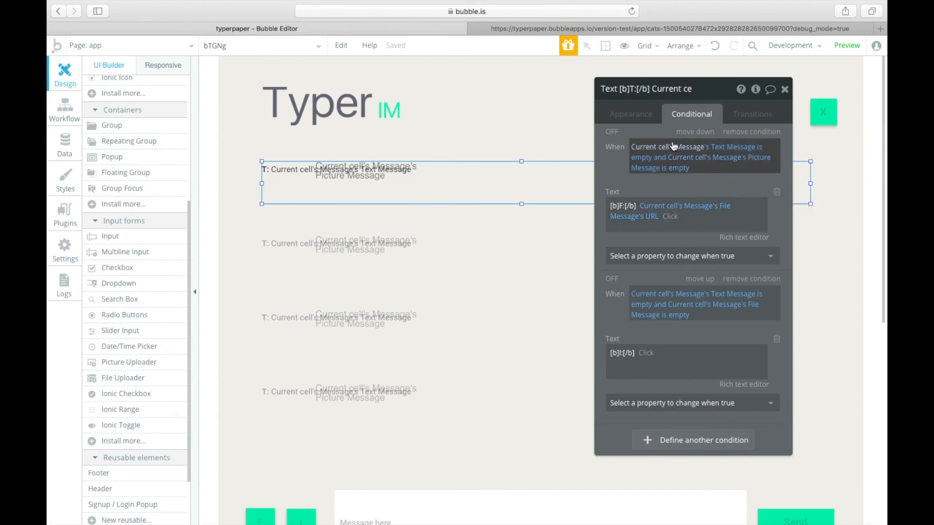
left_click(647, 121)
scroll(517, 217, "down", 5)
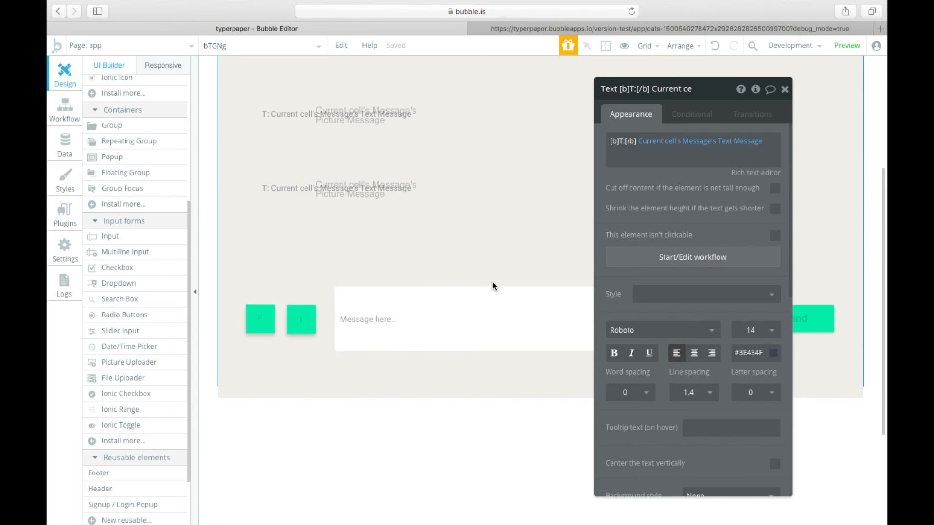
left_click(784, 93)
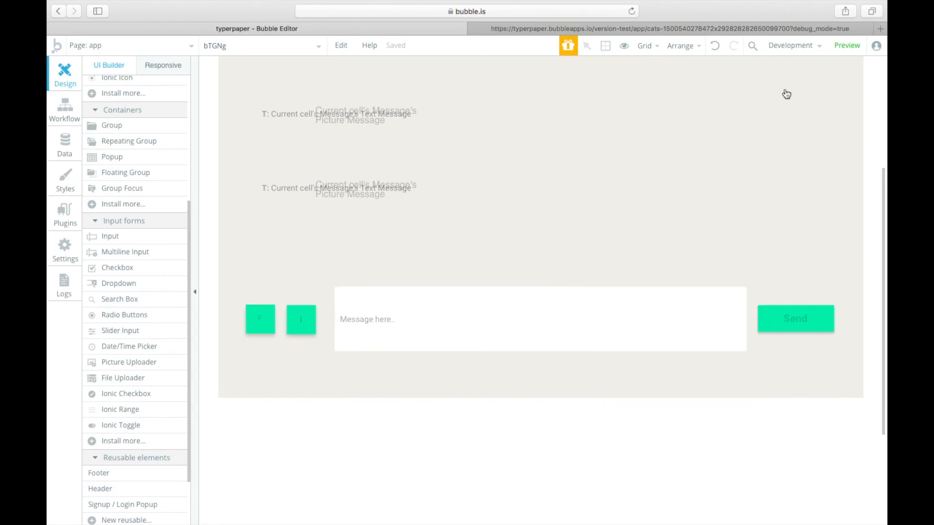
- Move the Typer IM logo slightly up and left so it lines up with the repeating group's left edge
scroll(784, 93, "up", 5)
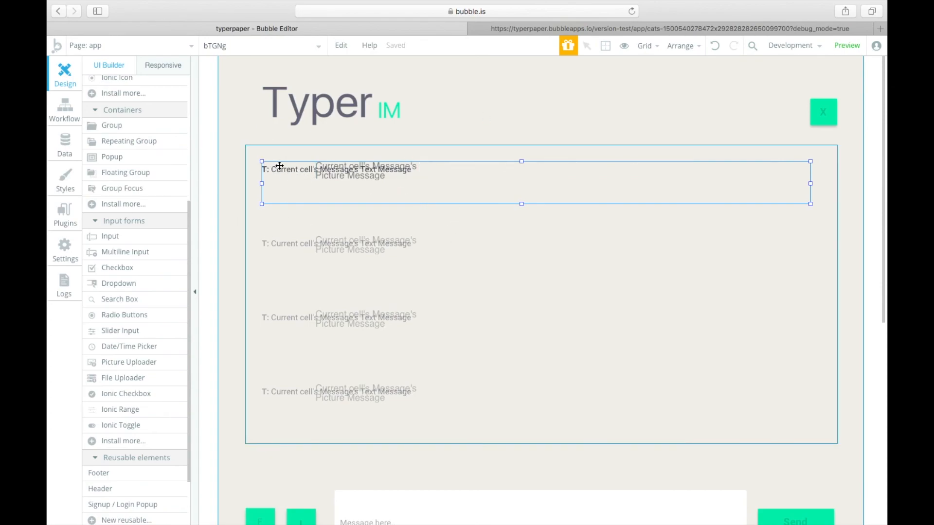
left_click(291, 113)
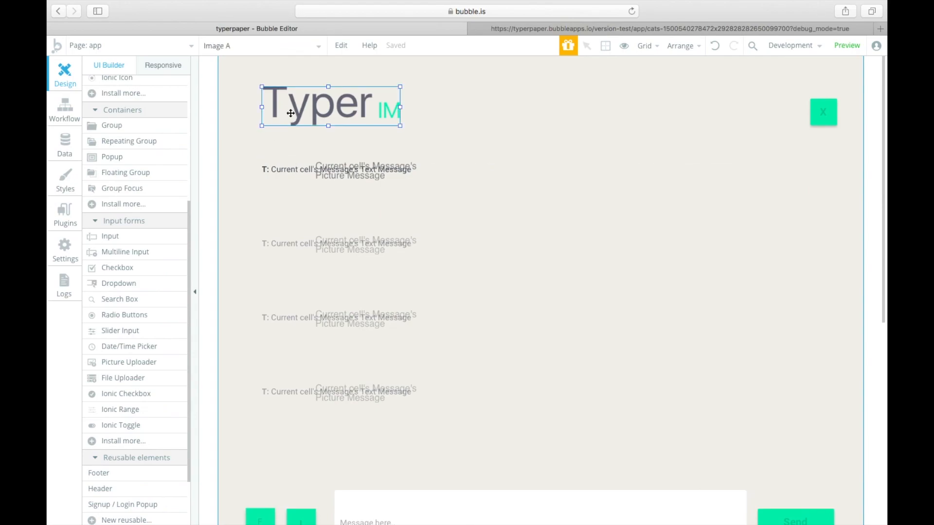
left_click_drag(307, 112, 293, 109)
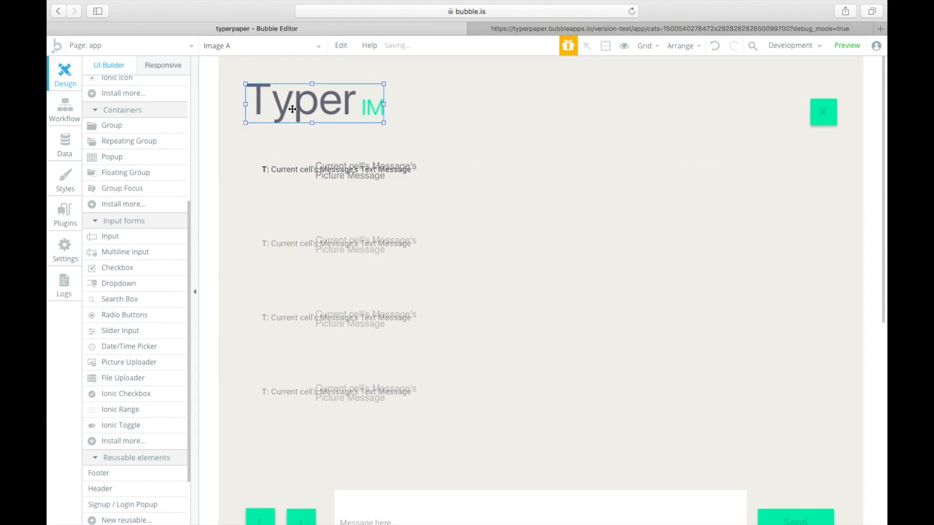
left_click(337, 72)
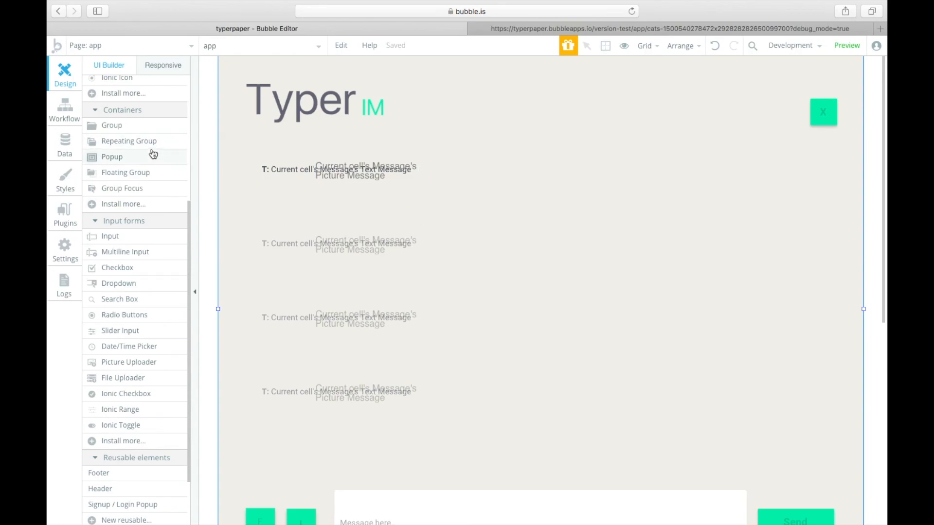
- Add a line below the message text's dynamic value reading "Creator: Message", and remove the word Creator from it
scroll(150, 156, "up", 5)
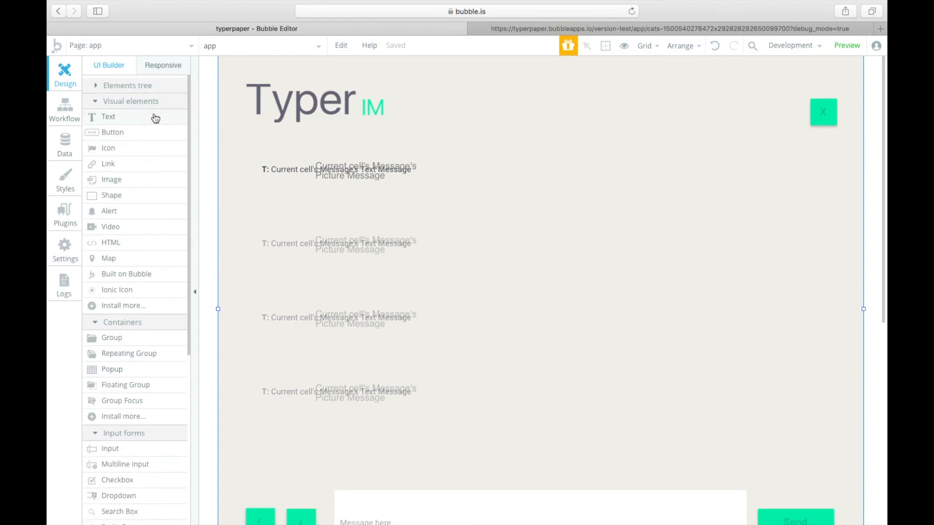
left_click(294, 168)
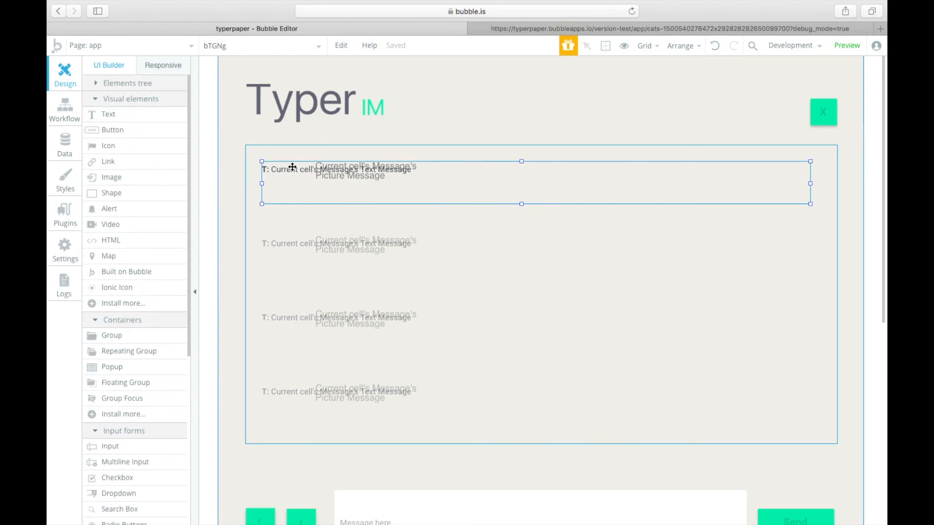
double_click(291, 167)
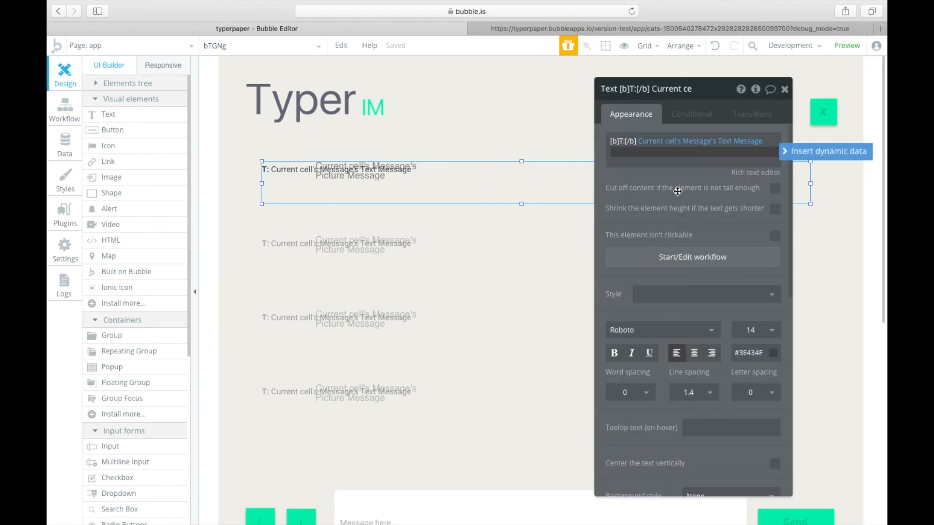
left_click(776, 148)
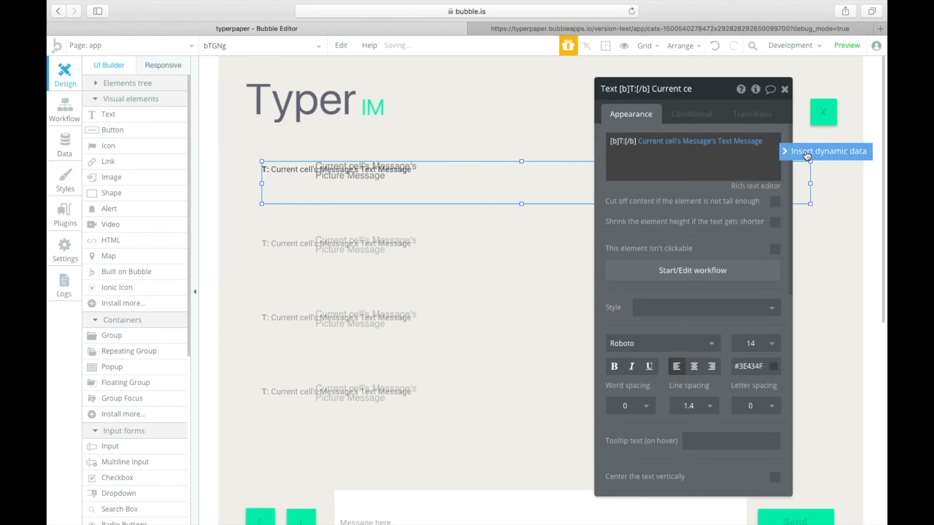
type("c")
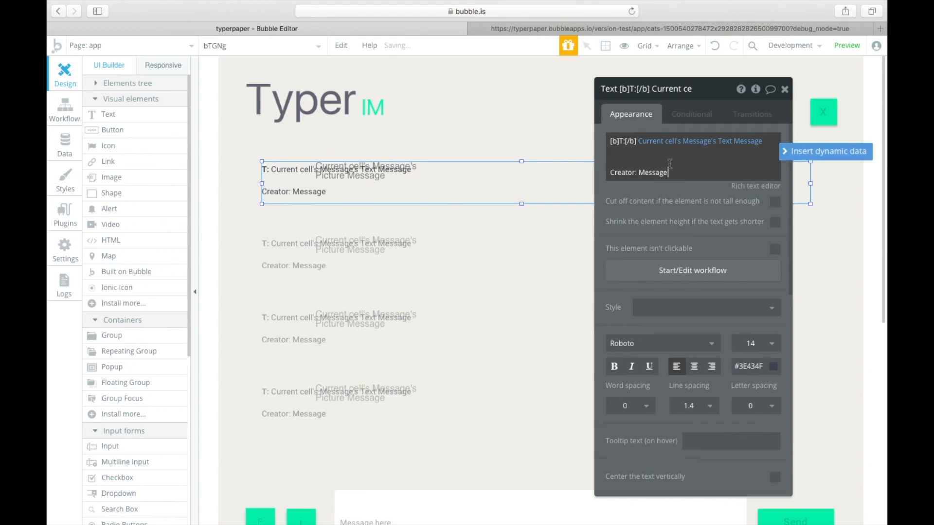
double_click(626, 173)
key("BackSpace")
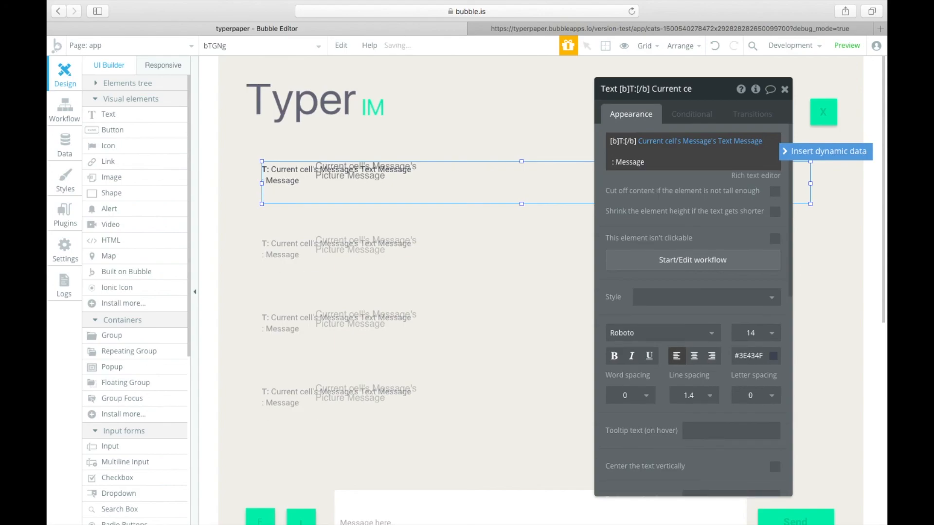
- Insert the dynamic value Current cell's Message's Creator before ": Message" on the second line of the message text
left_click(825, 152)
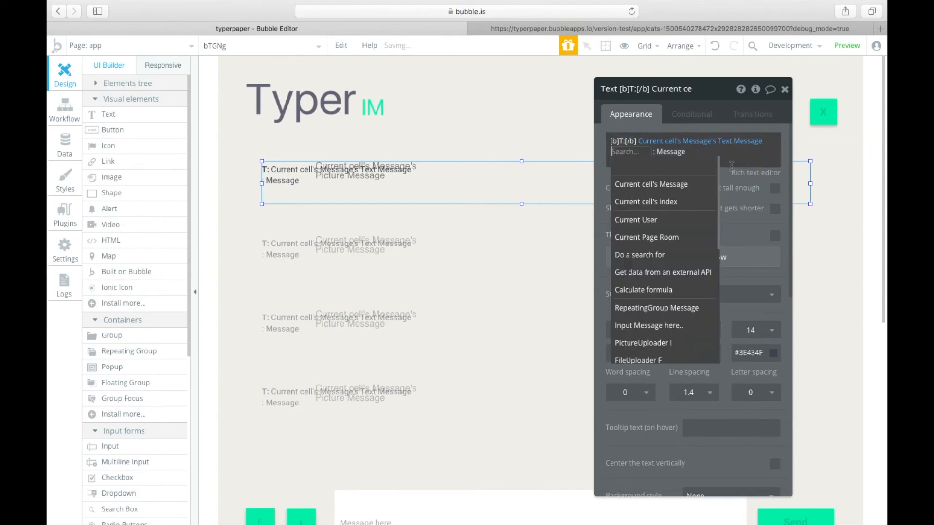
left_click(680, 188)
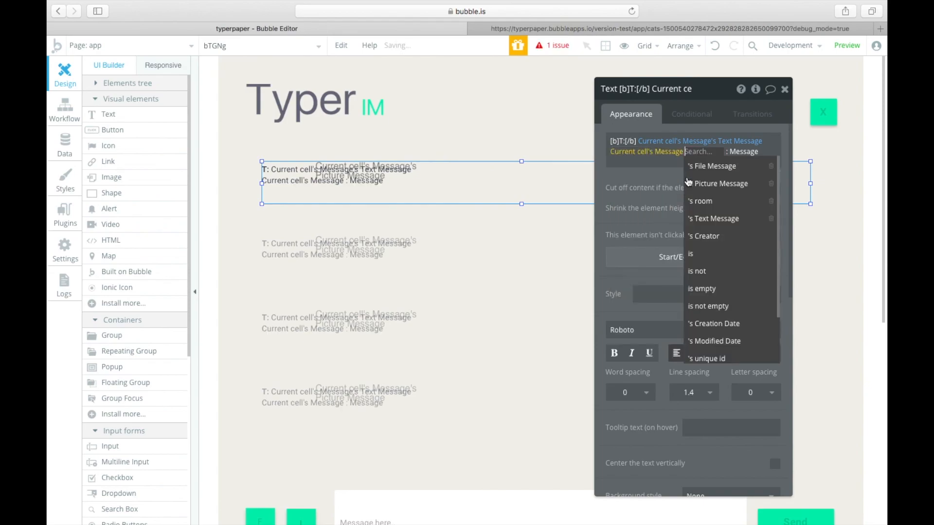
left_click(712, 238)
key("BackSpace")
key("BackSpace")
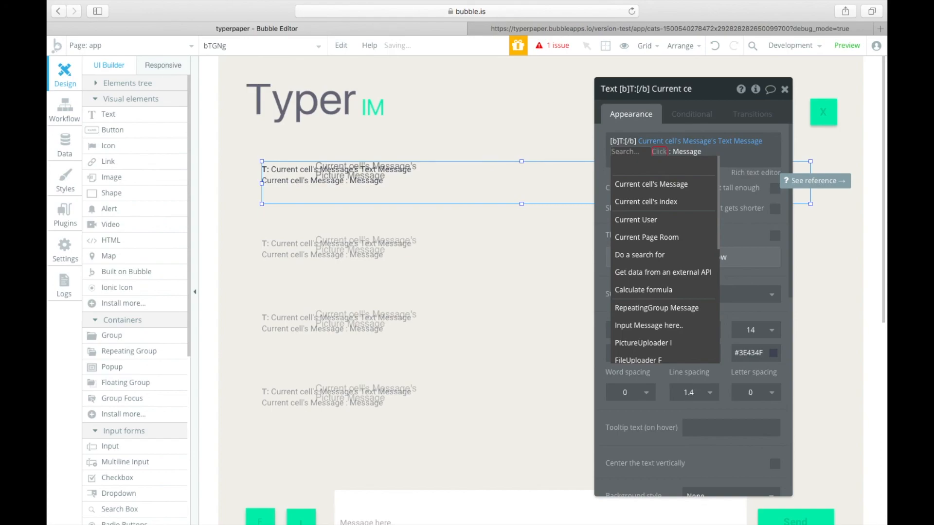
left_click(707, 185)
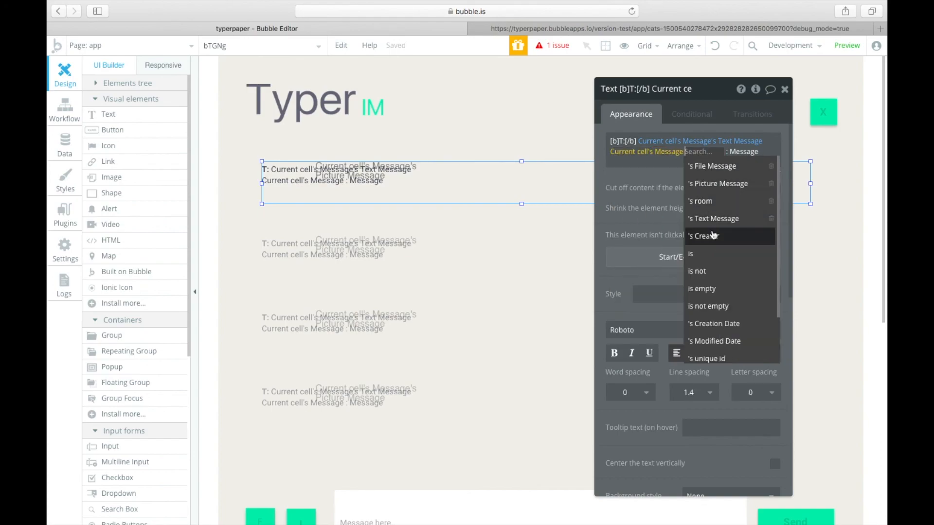
left_click(712, 235)
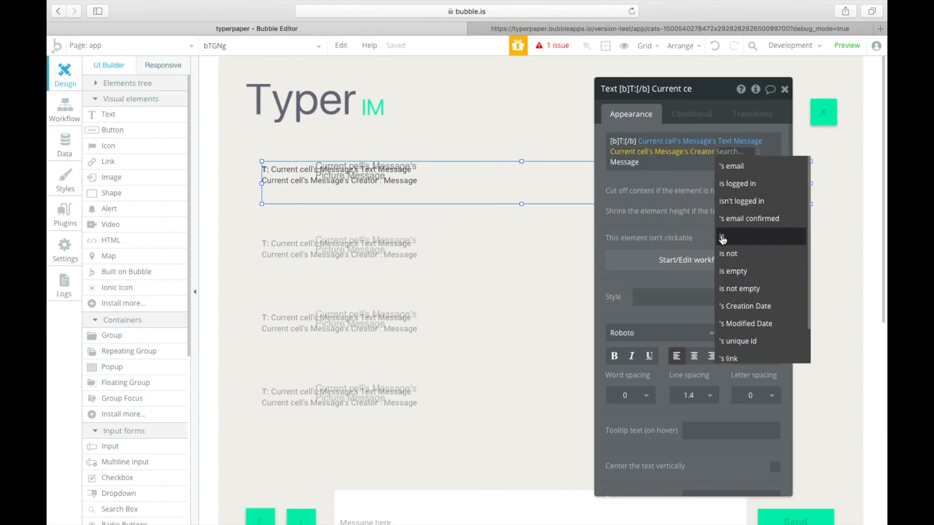
- Delete the creator value and ": Message" from the message text's second line and close the text's properties
left_click(697, 188)
left_click(729, 155)
key("BackSpace")
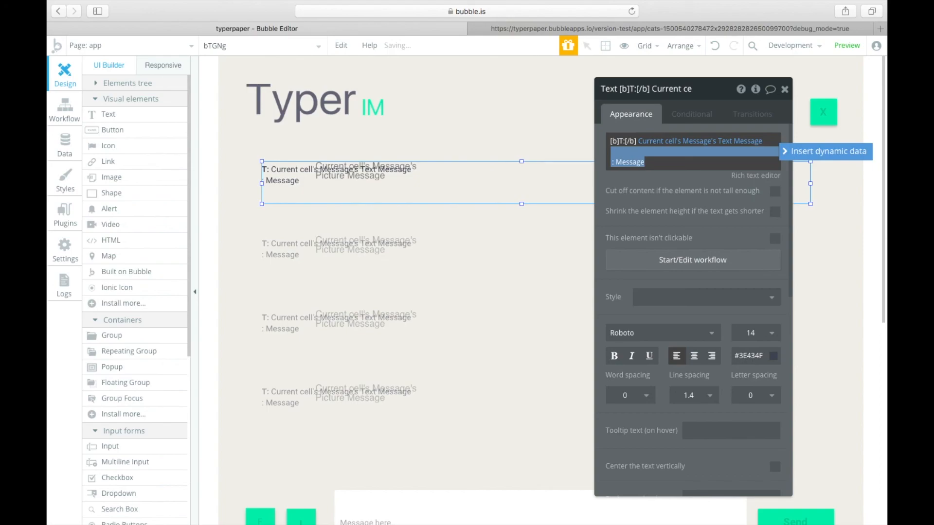
left_click(645, 162)
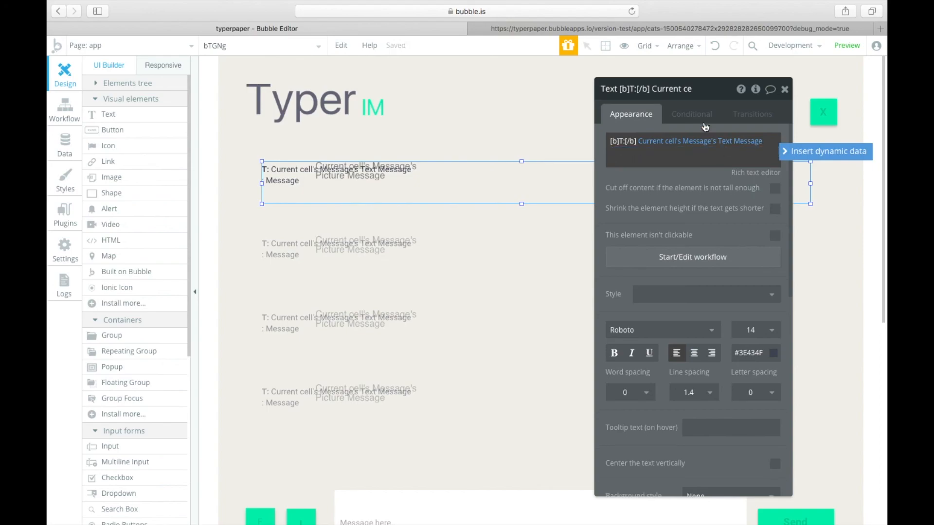
key("BackSpace")
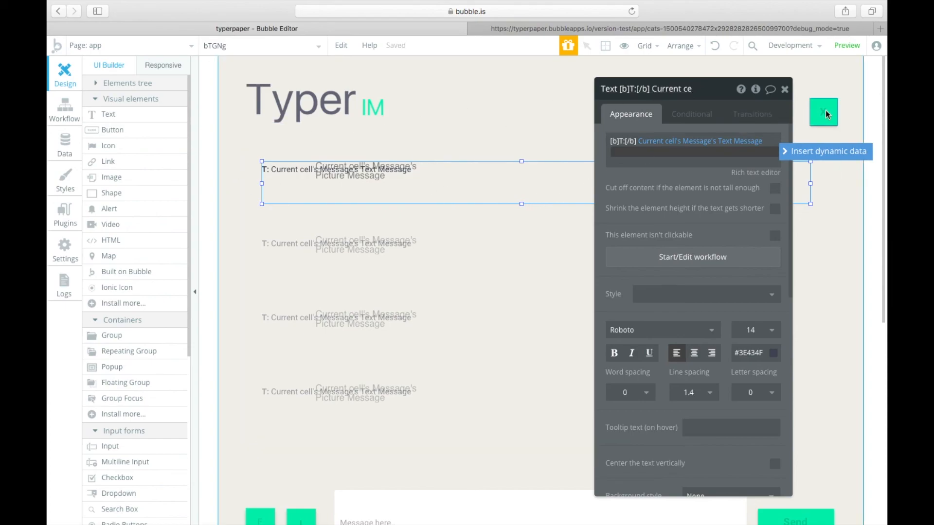
left_click(784, 90)
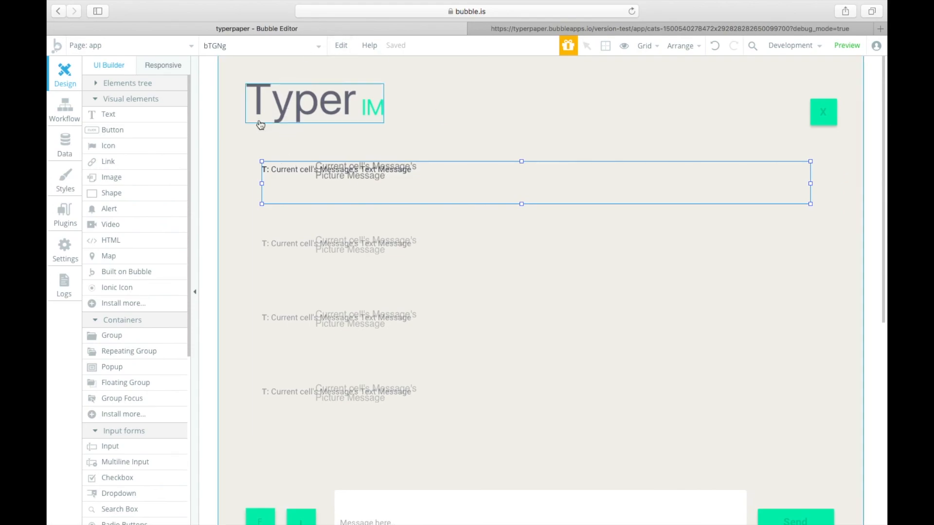
- Draw a wide rectangular shape over the message in the repeating group's first cell and set its flat background color to #2E75F7
left_click(111, 193)
mouse_move(257, 152)
left_mouse_down()
mouse_move(319, 187)
mouse_move(603, 217)
mouse_move(633, 205)
left_mouse_up()
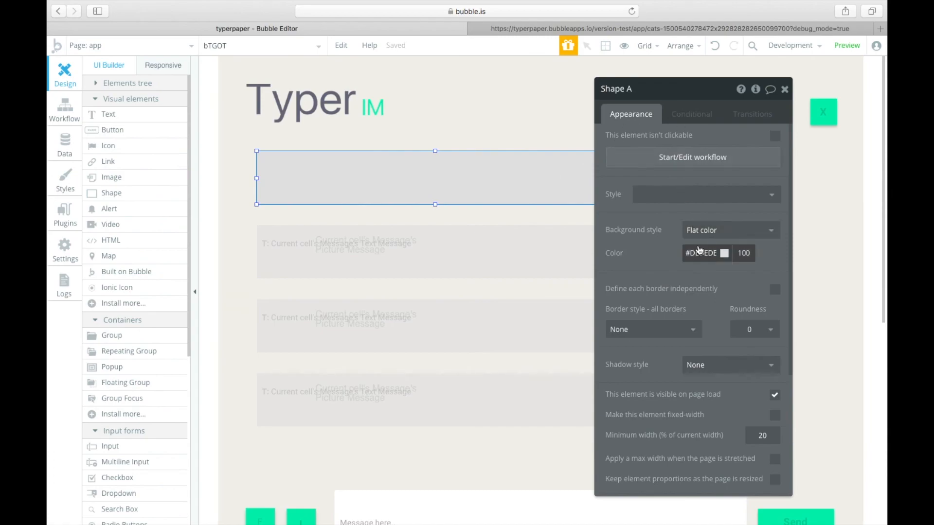
left_click(700, 253)
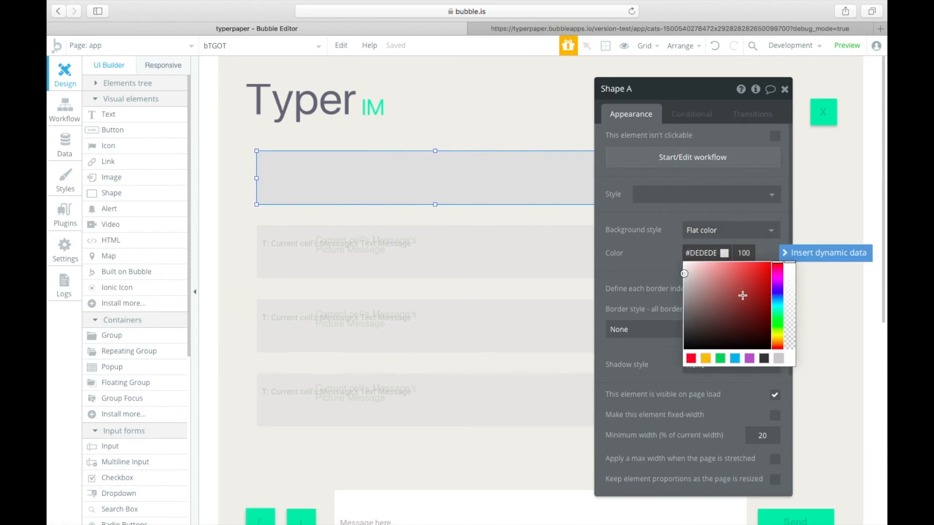
left_click(779, 291)
double_click(749, 253)
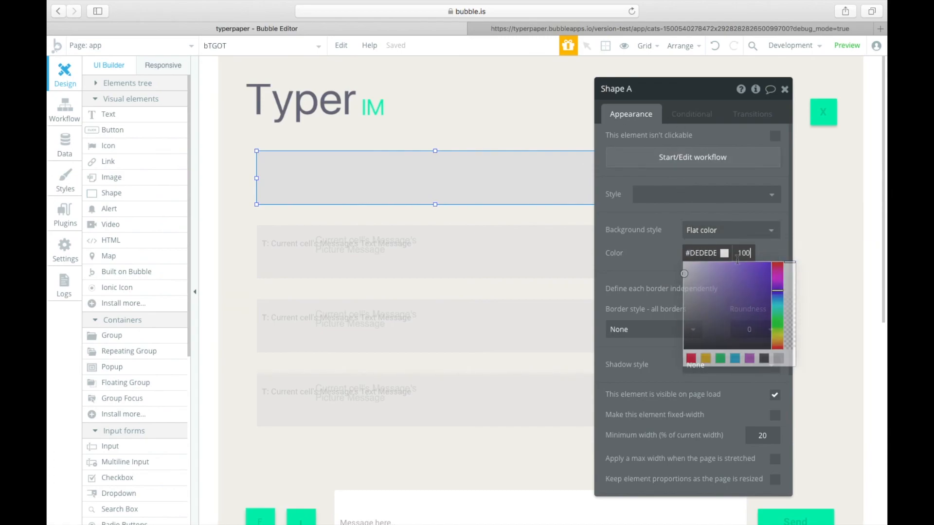
left_click(712, 254)
mouse_move(773, 286)
left_mouse_down()
mouse_move(776, 296)
mouse_move(748, 273)
mouse_move(754, 265)
left_mouse_up()
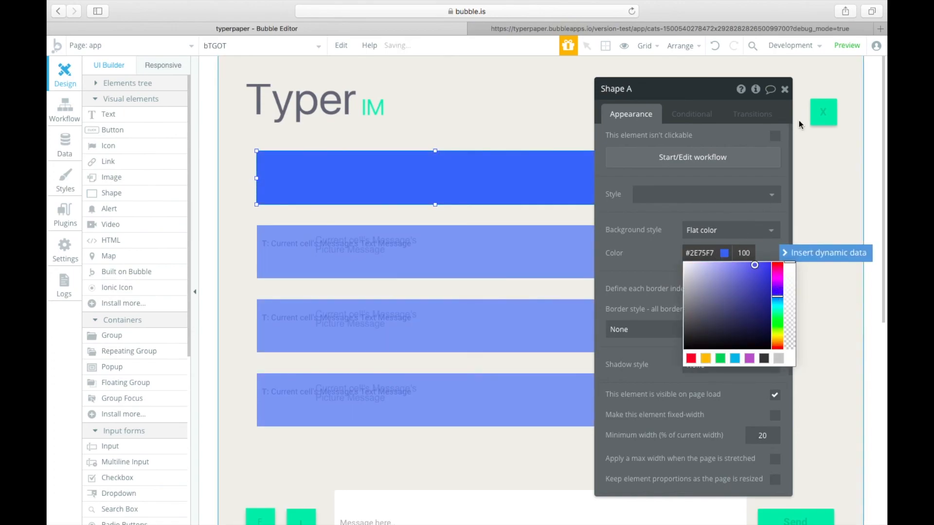
left_click(784, 89)
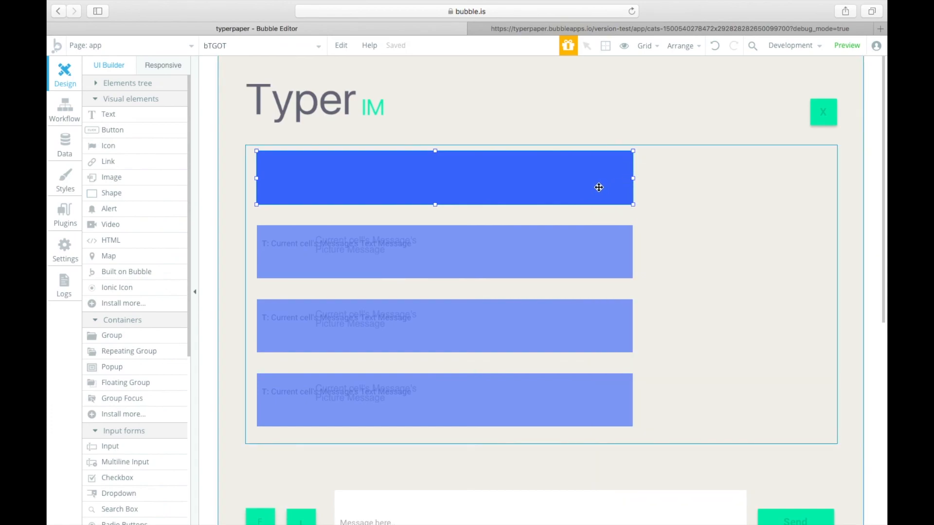
- Delete the blue shape from the repeating group's first cell
right_click(323, 179)
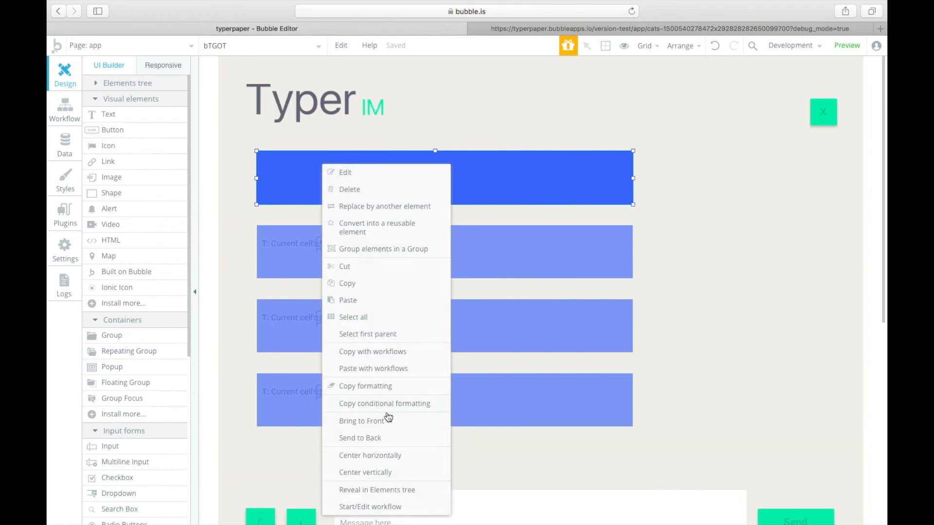
left_click(561, 162)
left_click(467, 168)
left_click(467, 166)
key("Delete")
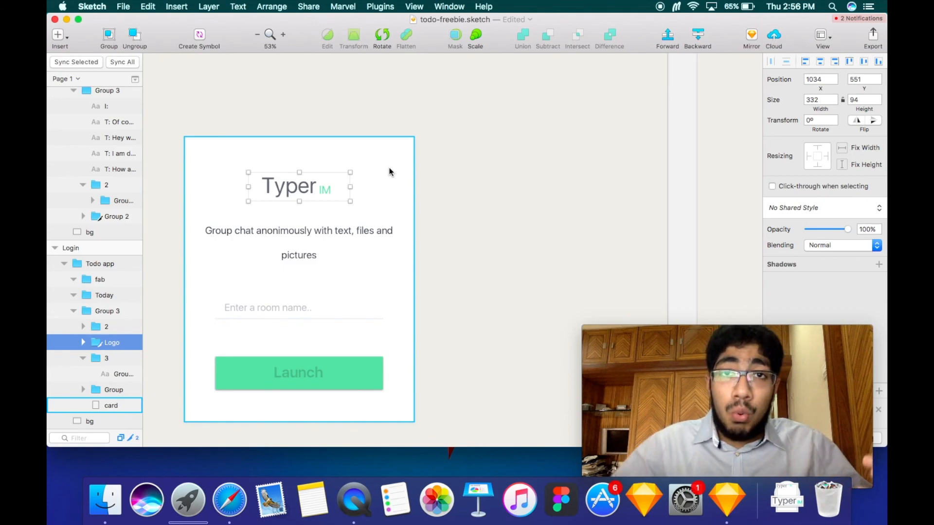
key("ctrl+Right")
key("ctrl+Left")
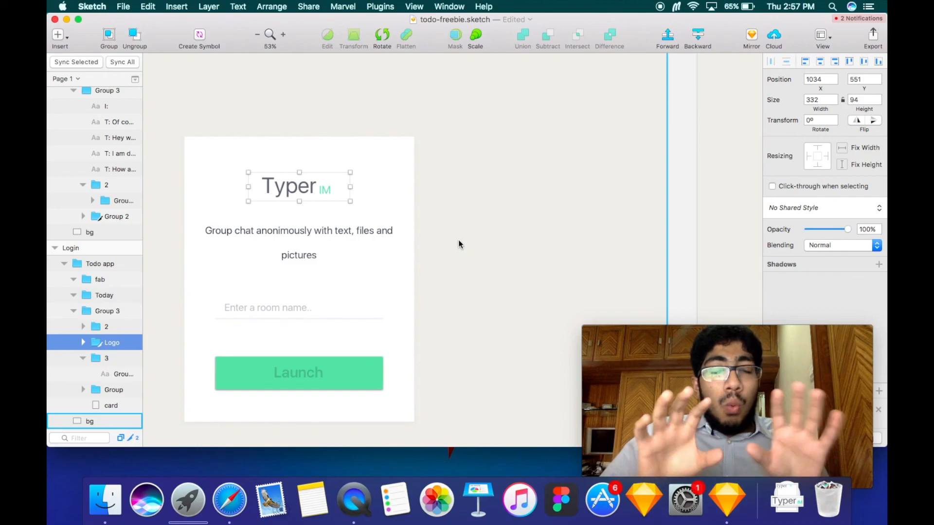
key("ctrl+Right")
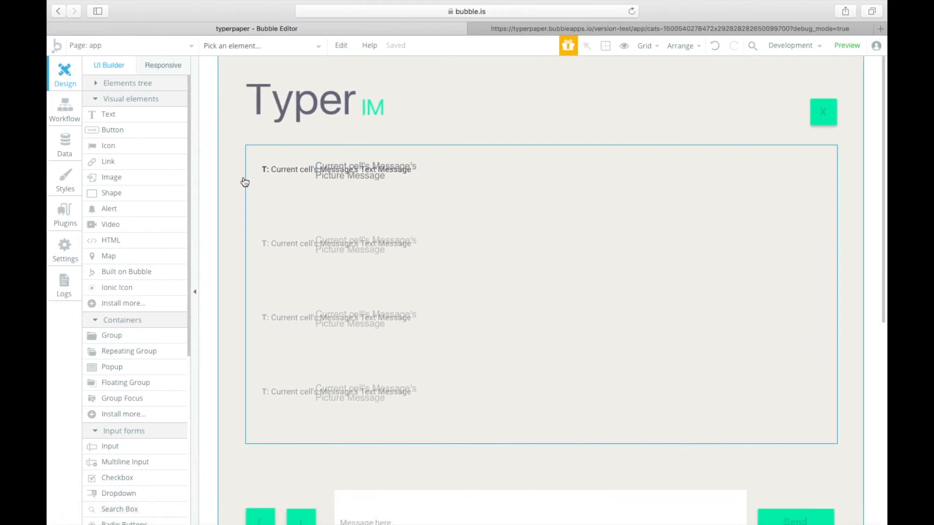
key("ctrl+Left")
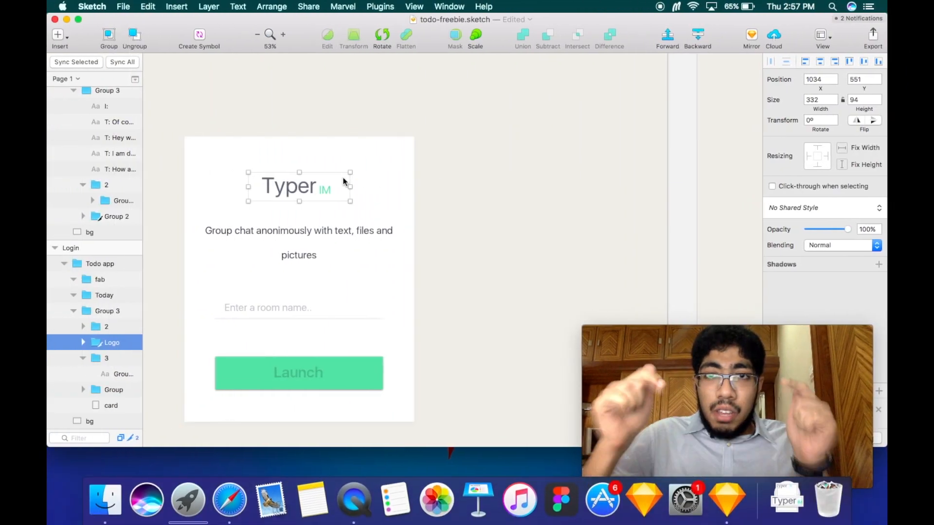
key("ctrl+Right")
- Open the message text's conditional settings and define another condition below the existing two
double_click(343, 181)
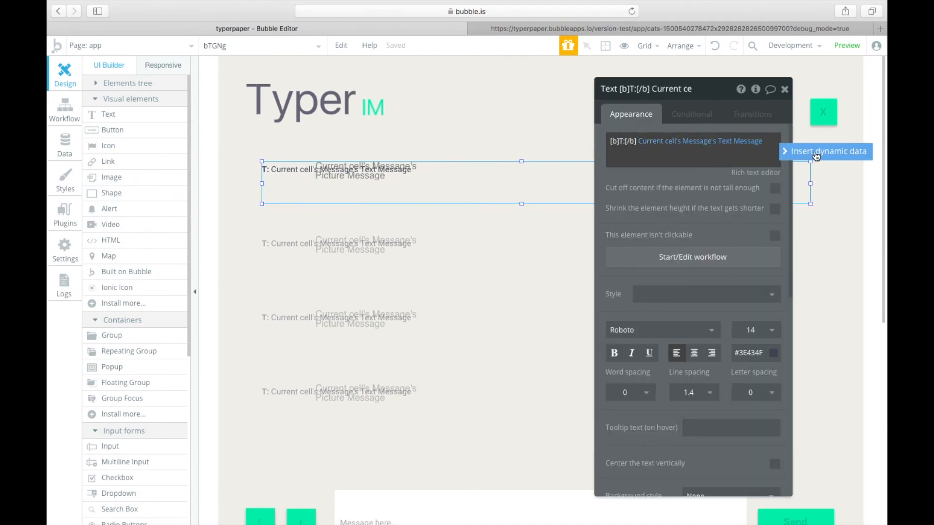
scroll(698, 280, "down", 5)
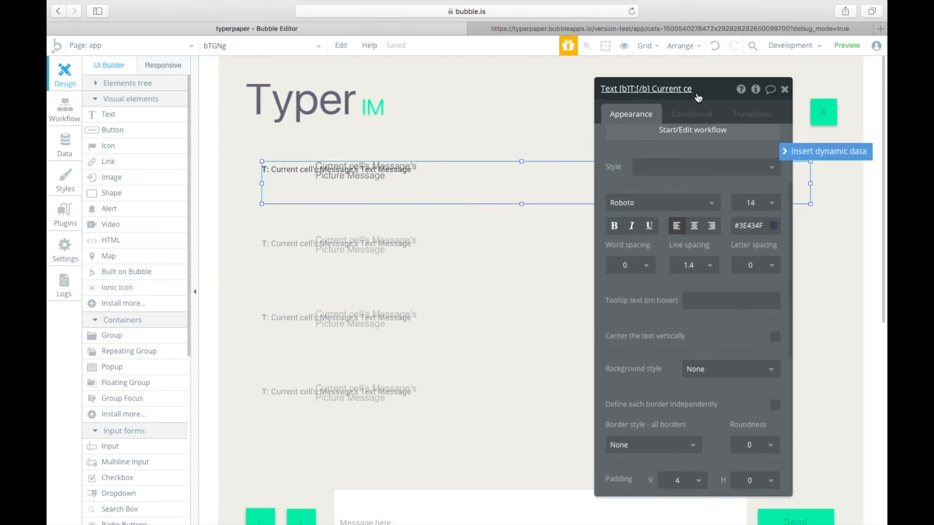
left_click(691, 114)
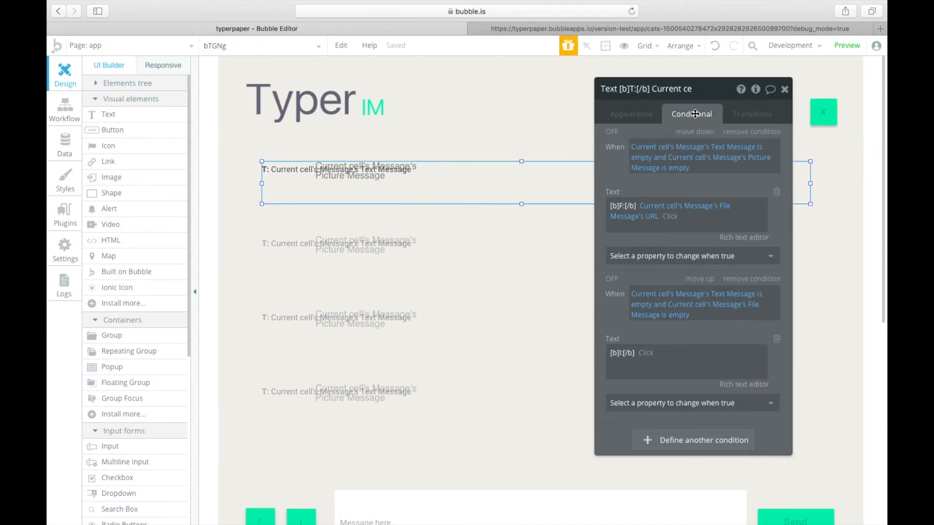
left_click(685, 441)
left_click(643, 440)
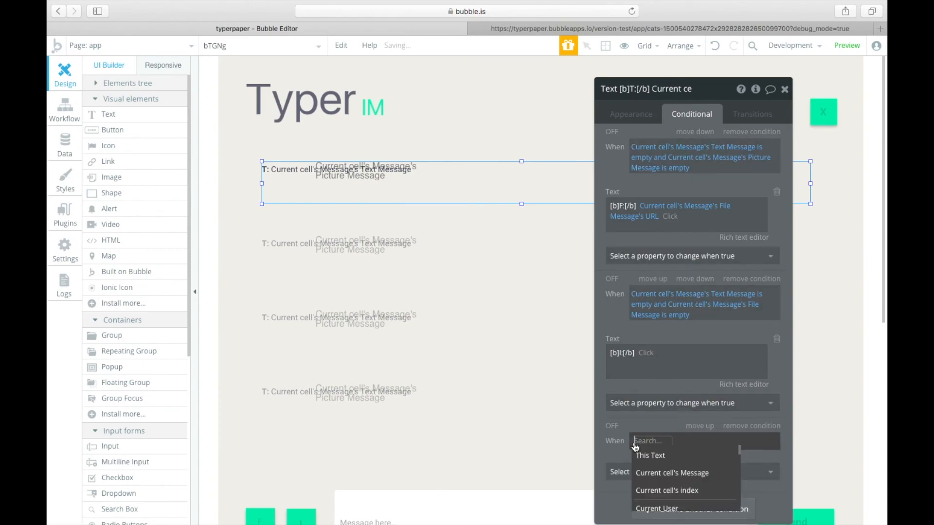
- Set the new condition's expression to Current cell's Message's Creator is Current User
left_click(666, 473)
scroll(724, 467, "down", 3)
scroll(726, 466, "up", 1)
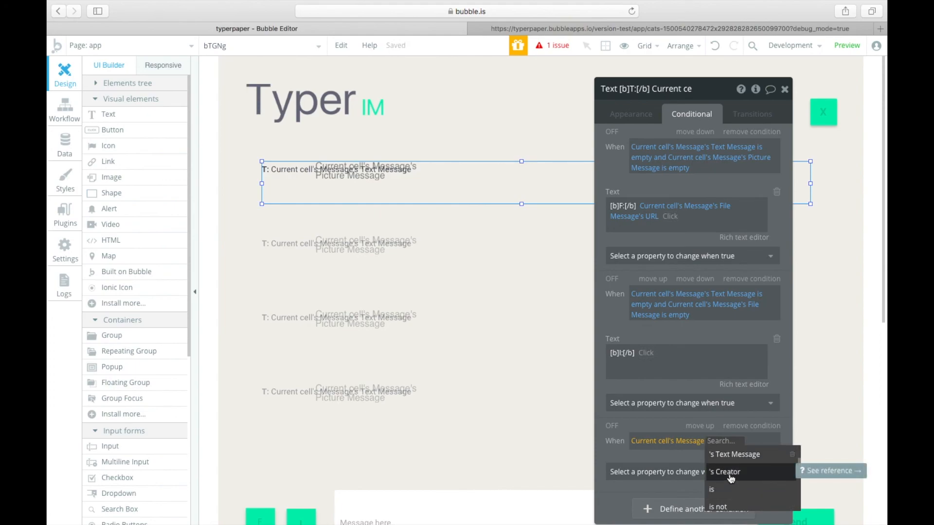
left_click(730, 478)
scroll(749, 474, "down", 3)
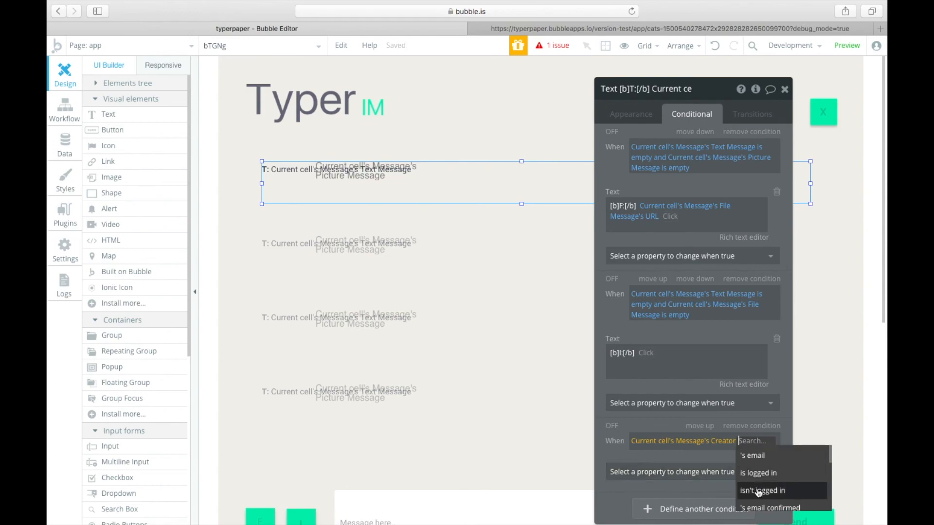
left_click(751, 467)
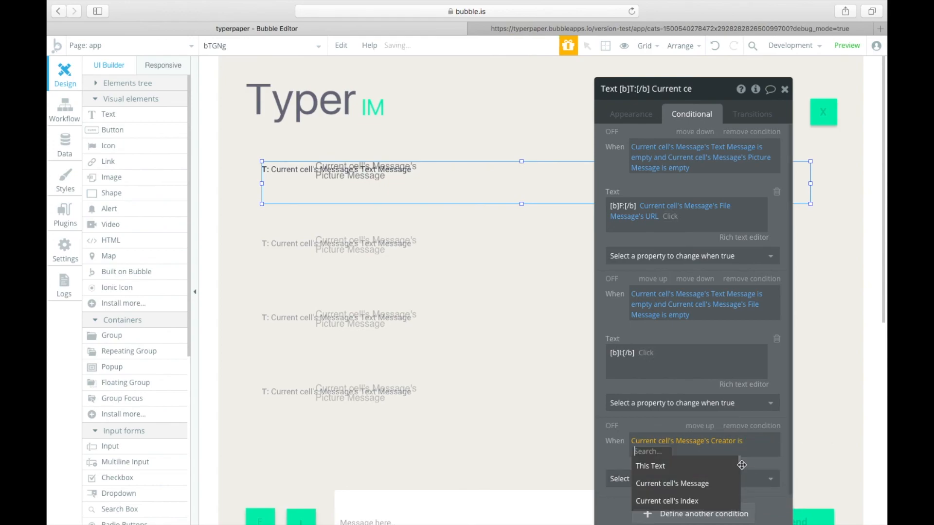
scroll(691, 483, "down", 3)
scroll(691, 483, "down", 5)
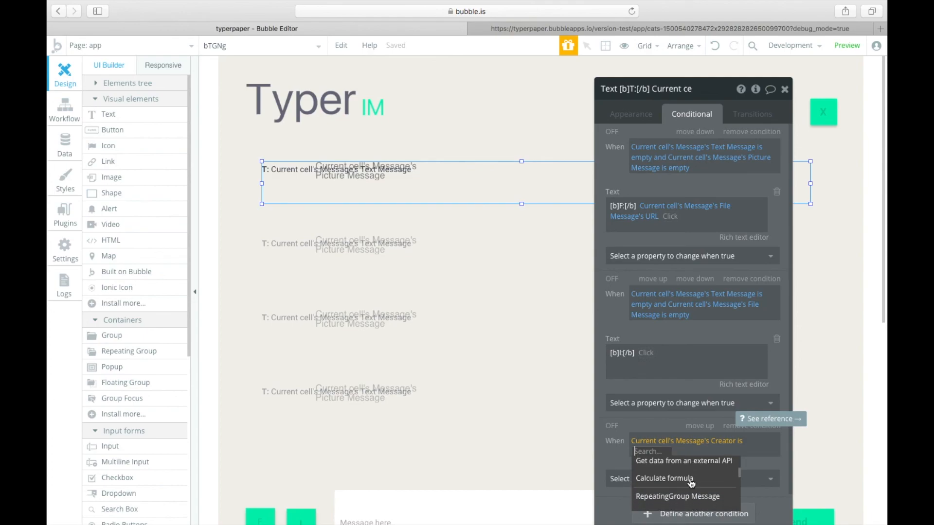
scroll(691, 483, "up", 5)
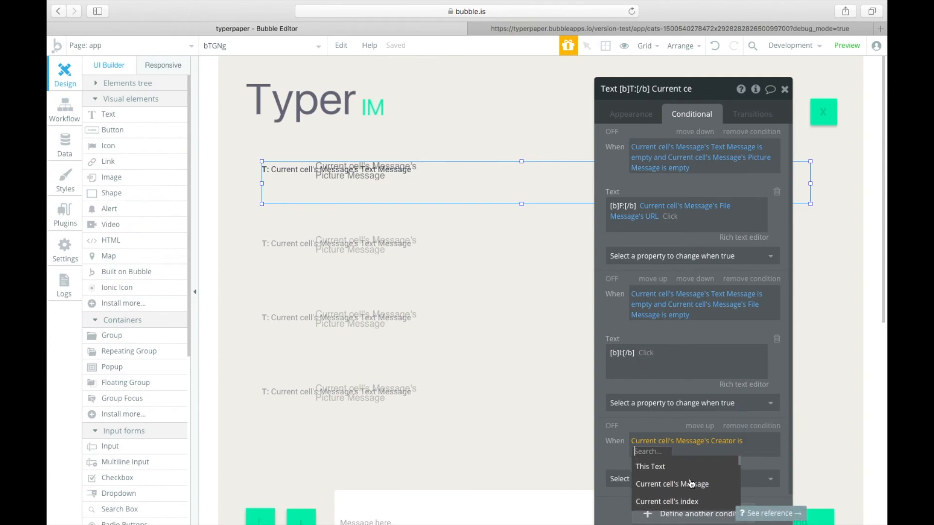
scroll(691, 483, "up", 1)
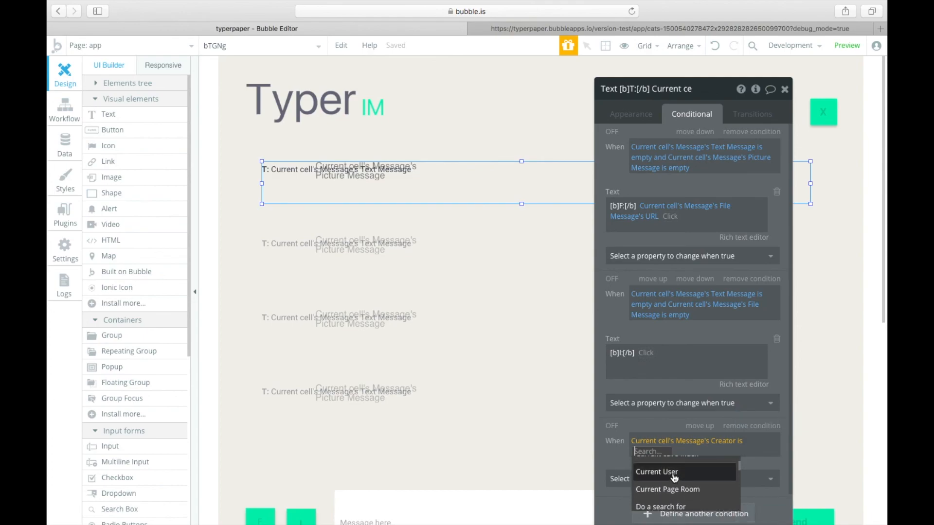
left_click(673, 471)
left_click(662, 428)
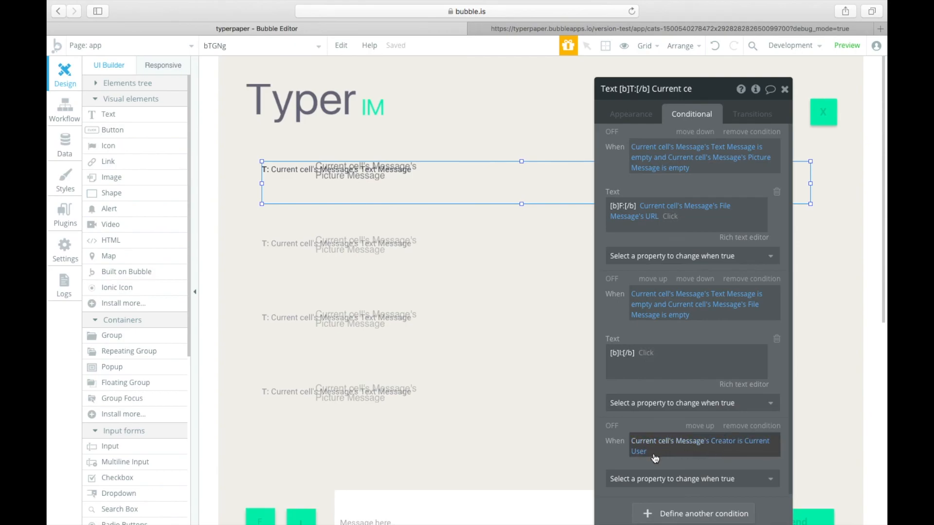
key("ctrl+Left")
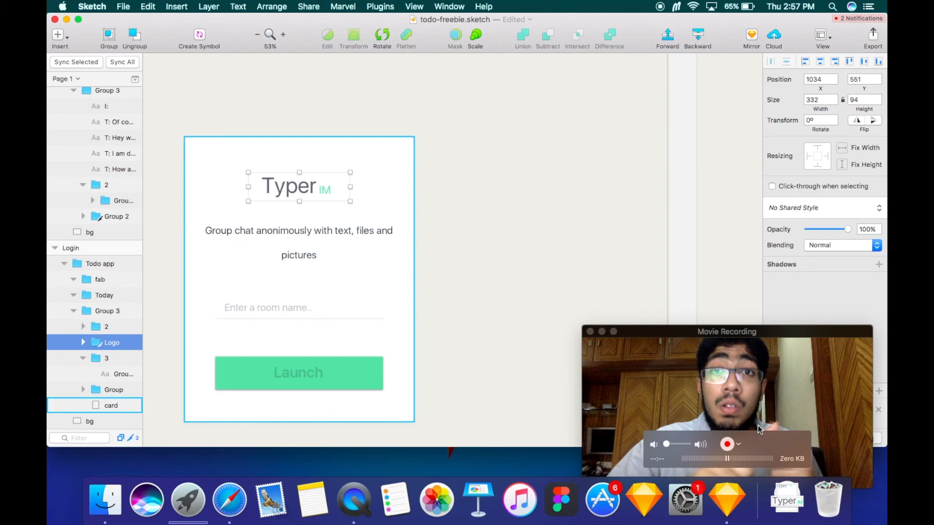
key("ctrl+Right")
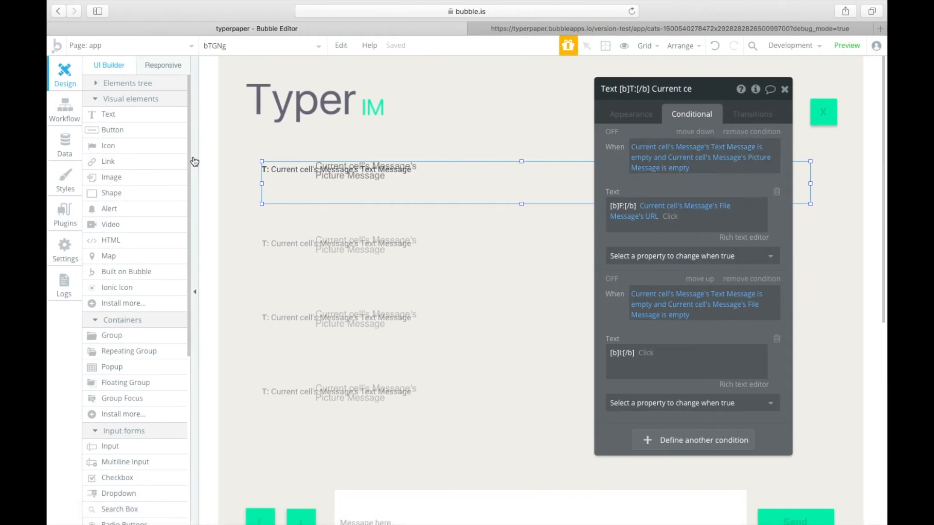
- Narrow the message text in the repeating group's first cell to about 60% of its width by moving its right edge inward
left_click(811, 180)
left_click(428, 187)
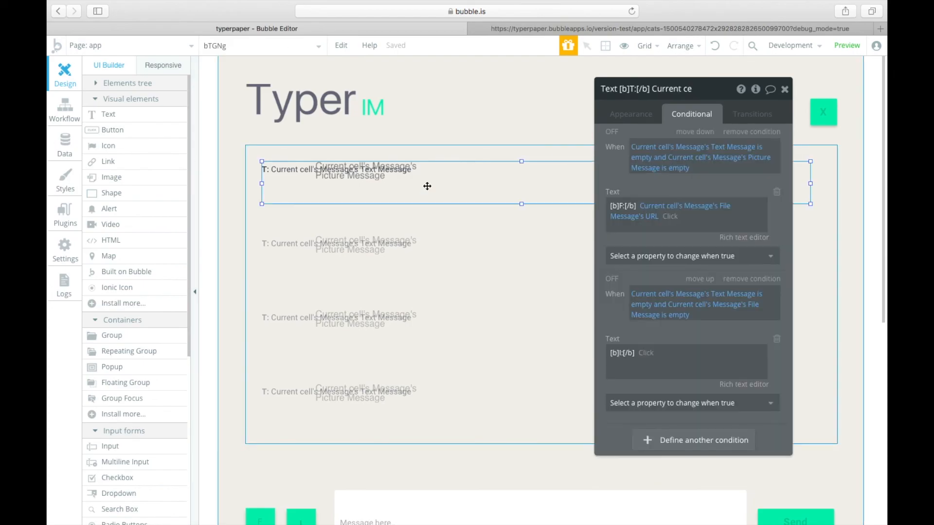
left_click_drag(811, 183, 605, 197)
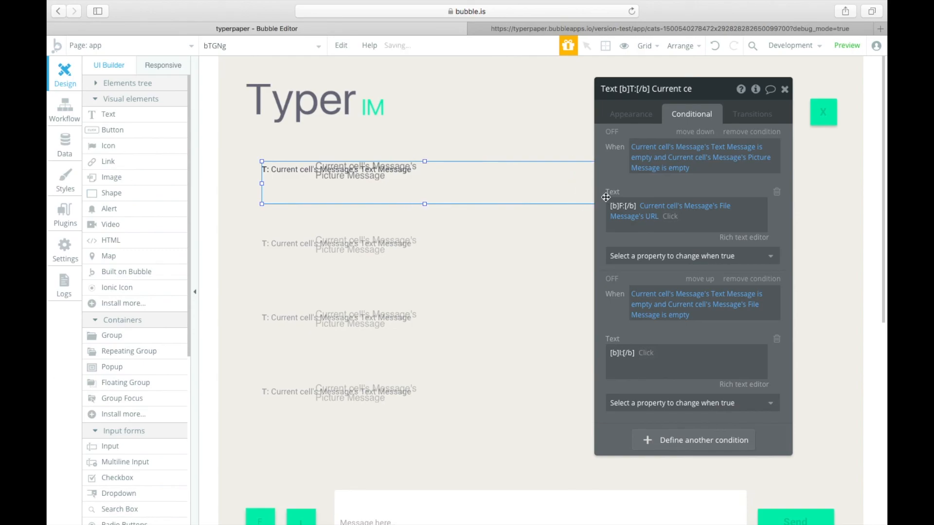
scroll(522, 193, "left", 2)
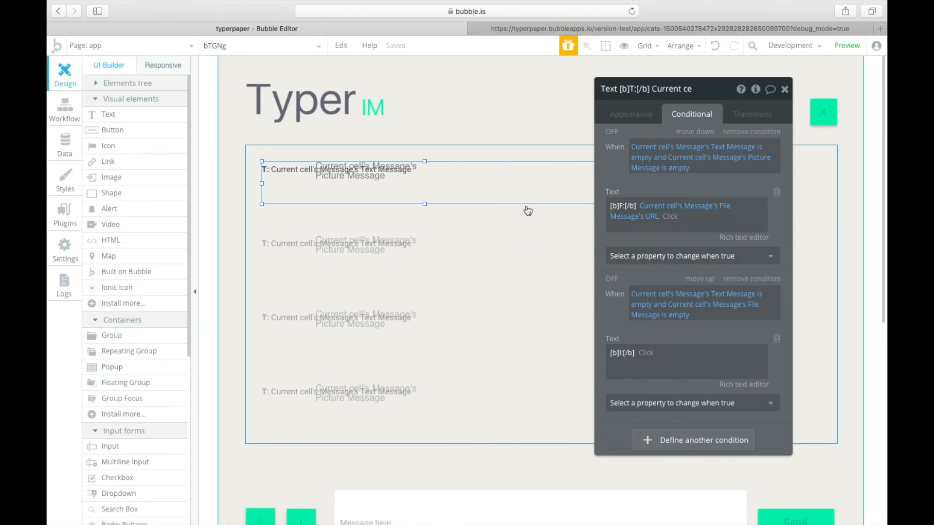
scroll(527, 210, "left", 2)
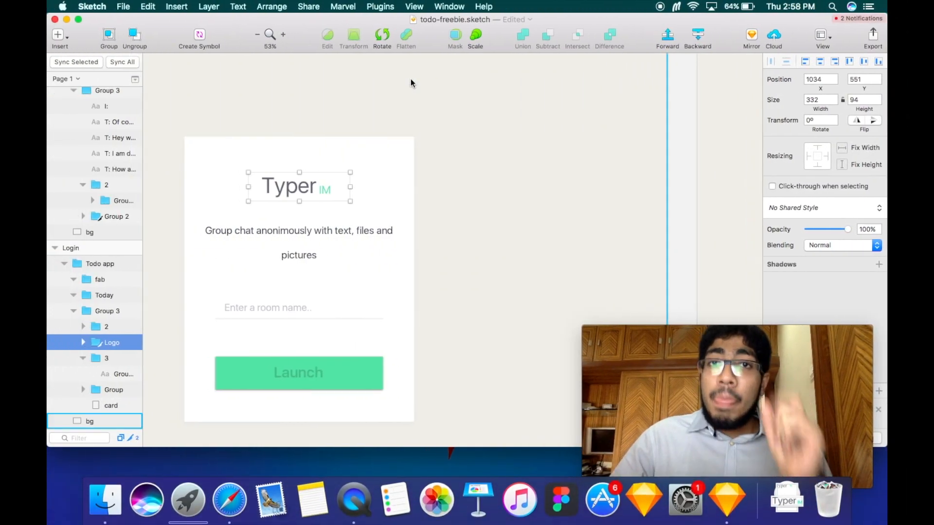
scroll(410, 79, "up", 3)
scroll(411, 79, "right", 10)
scroll(410, 78, "right", 15)
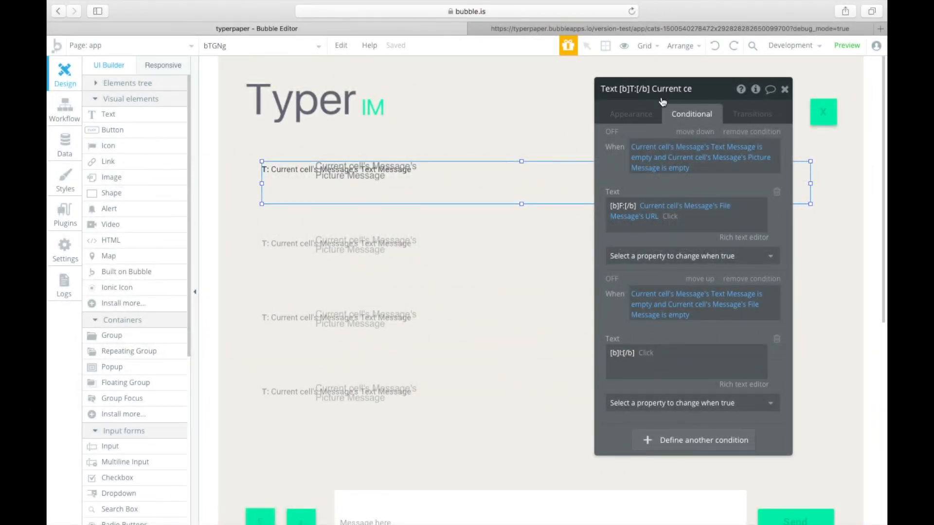
- Move the message text's property editor aside and close it
left_click_drag(667, 92, 418, 97)
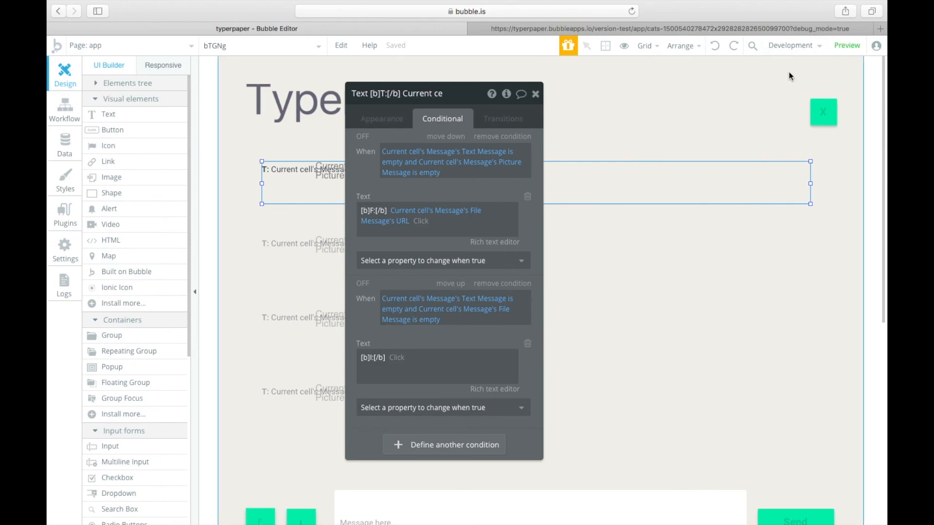
left_click(404, 120)
left_click(534, 94)
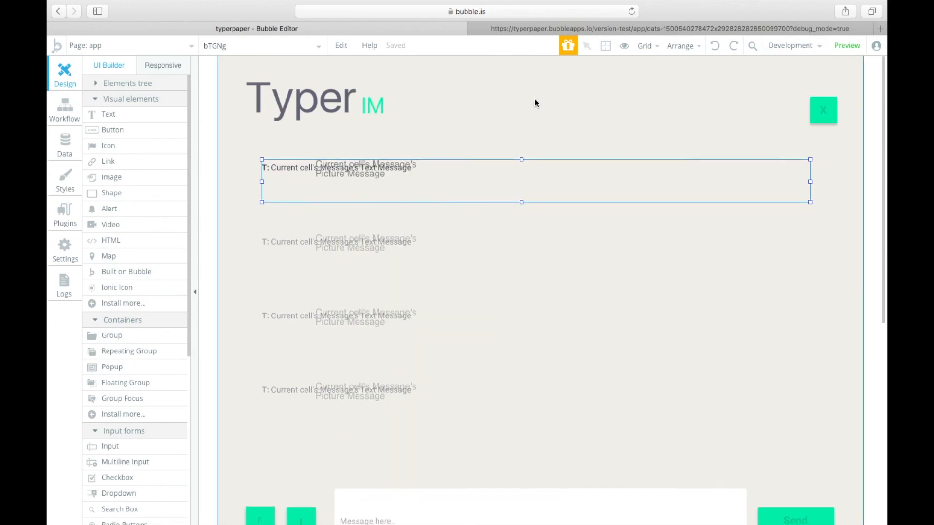
scroll(534, 101, "down", 5)
scroll(533, 103, "up", 5)
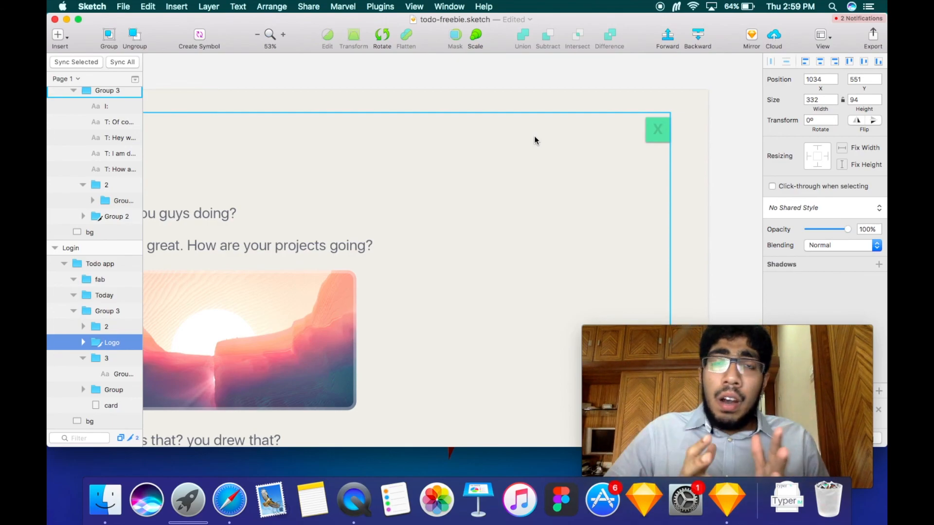
- Return to the Bubble editor and open the Launch button's properties on the index page
scroll(311, 145, "left", 5)
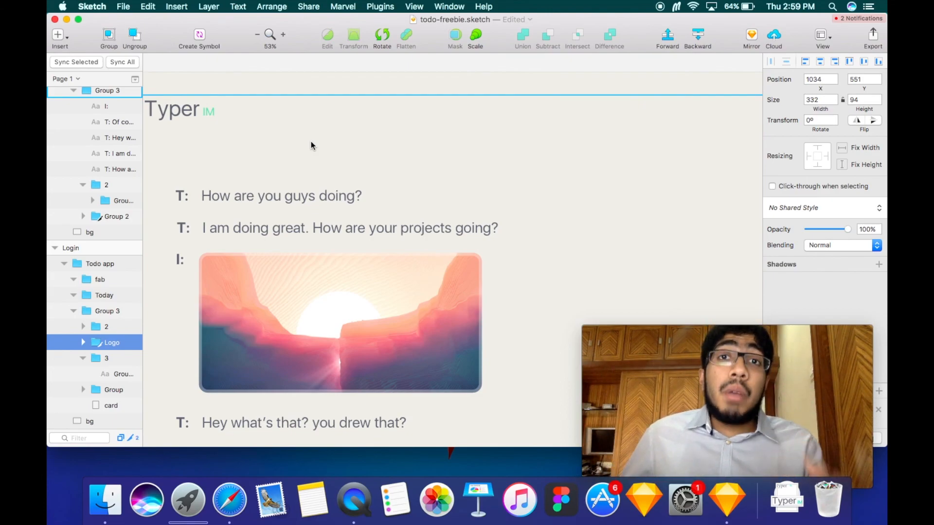
key("ctrl+Right")
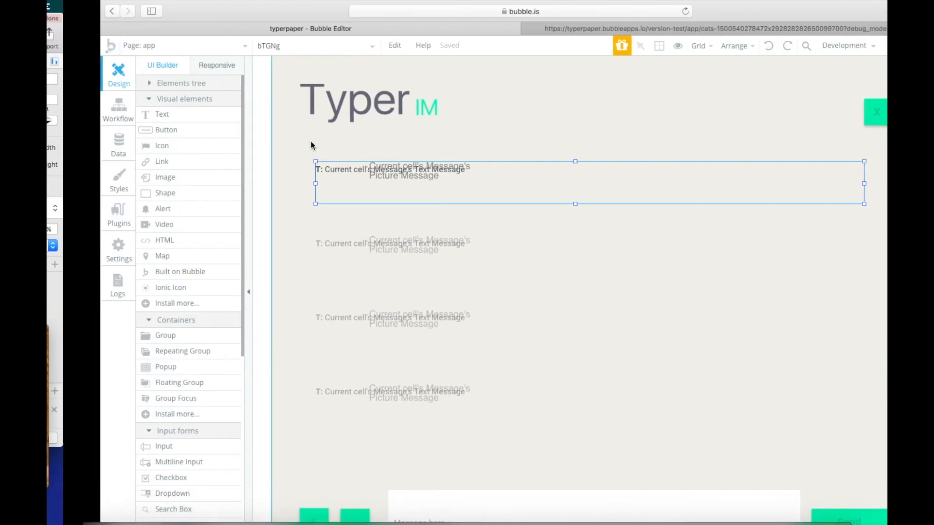
left_click(157, 47)
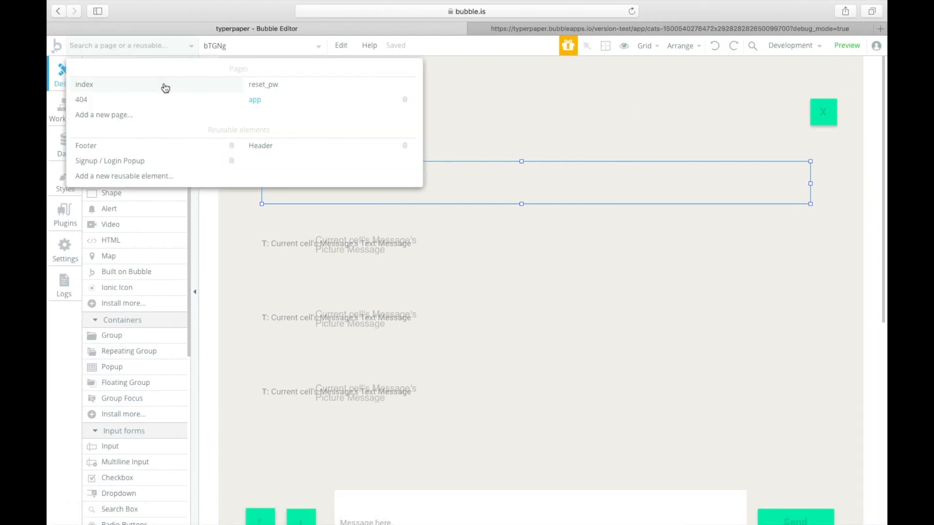
left_click(165, 88)
scroll(423, 316, "down", 5)
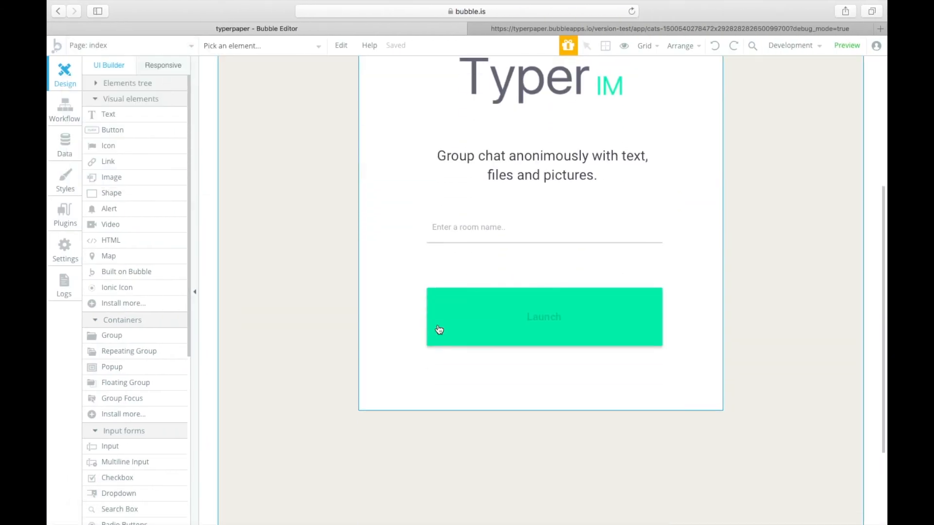
double_click(547, 314)
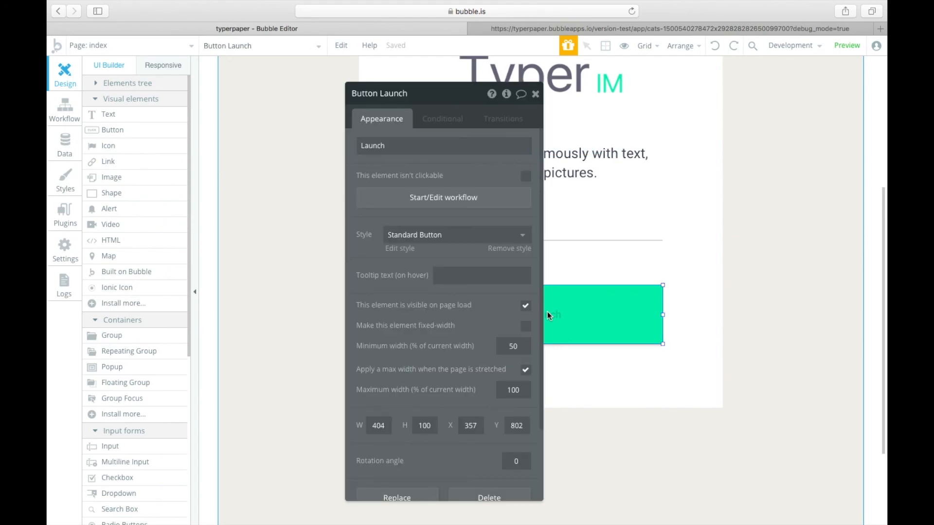
- Change the Launch button's caption to Create
double_click(428, 146)
type("cREAT")
key("BackSpace")
key("BackSpace")
key("BackSpace")
key("BackSpace")
key("BackSpace")
type("Create")
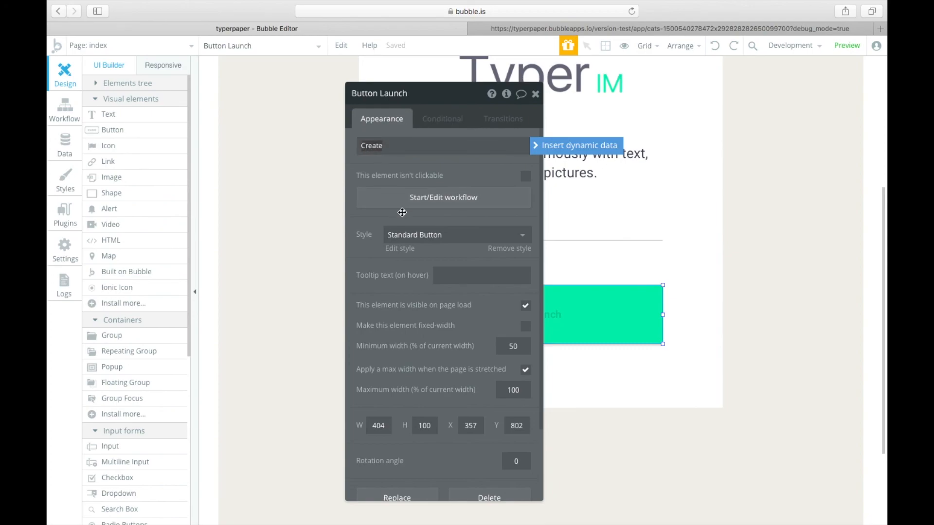
- Examine the available Only when conditions for the Create a new Room action in the Create button's workflow, and return to the page design
left_click(412, 198)
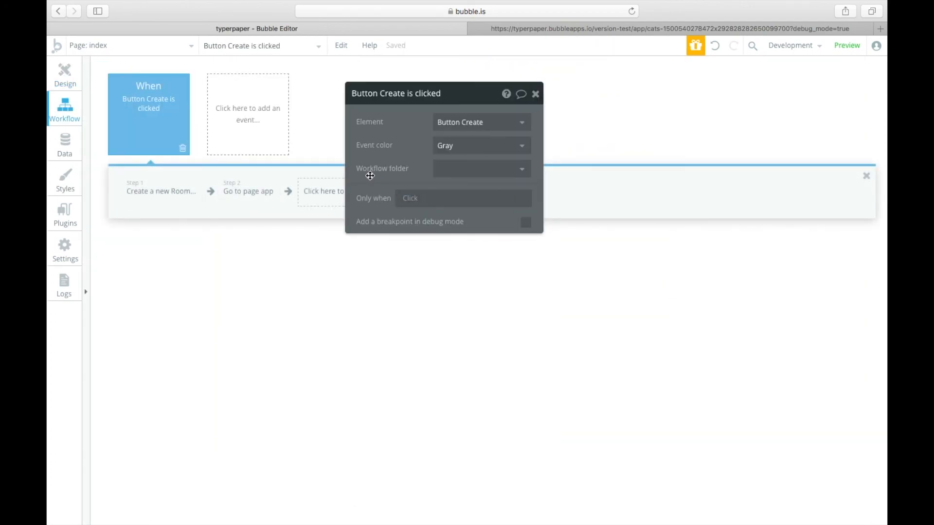
left_click(140, 190)
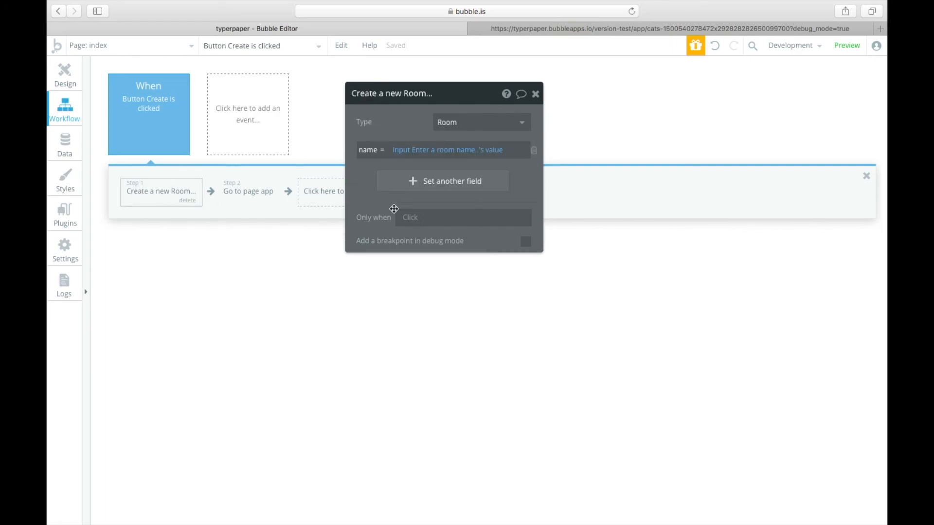
left_click(414, 217)
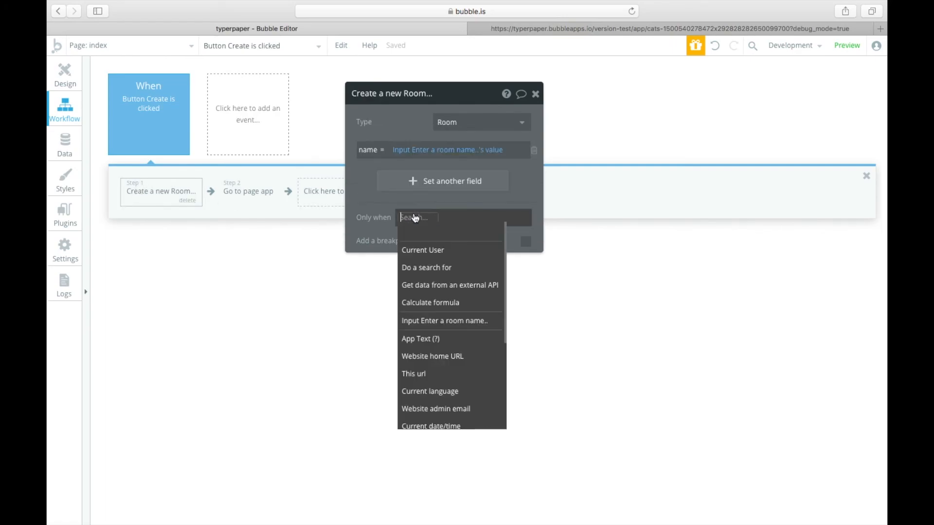
mouse_move(453, 325)
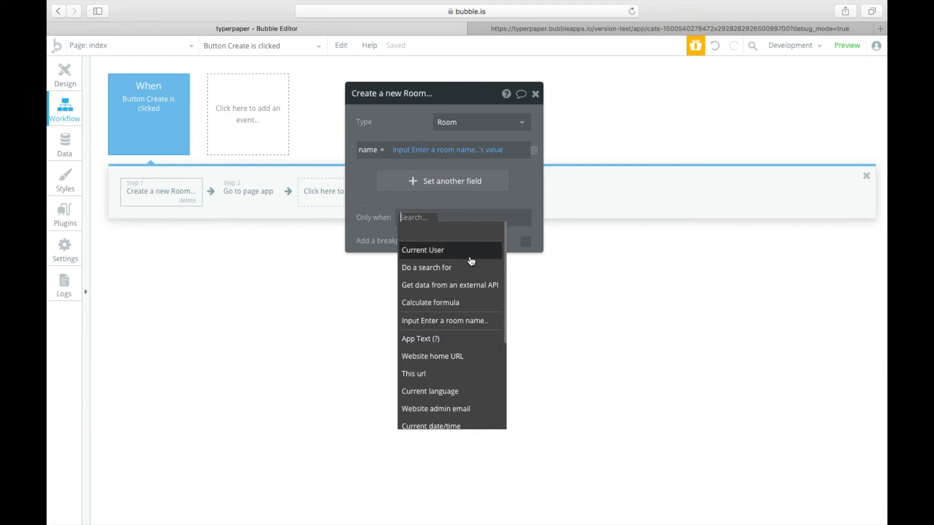
left_click(426, 206)
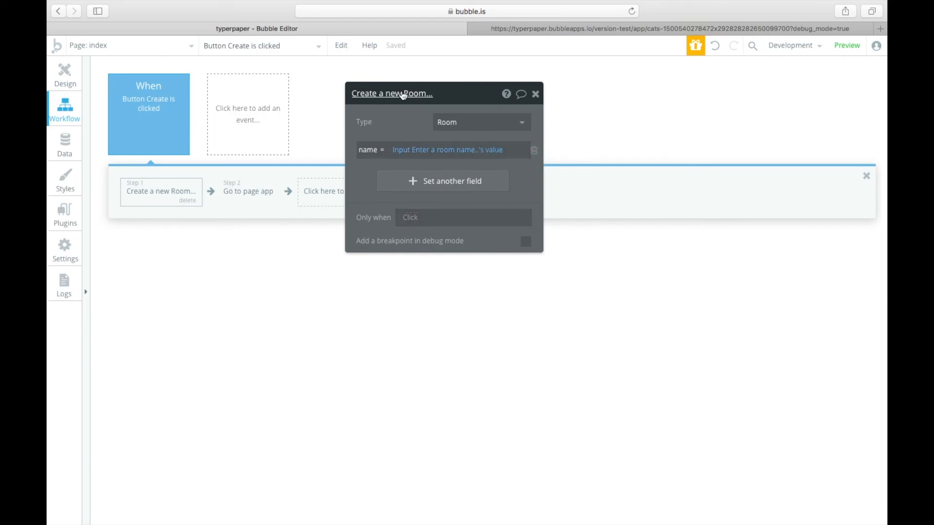
left_click(410, 217)
scroll(457, 330, "down", 5)
scroll(457, 328, "up", 5)
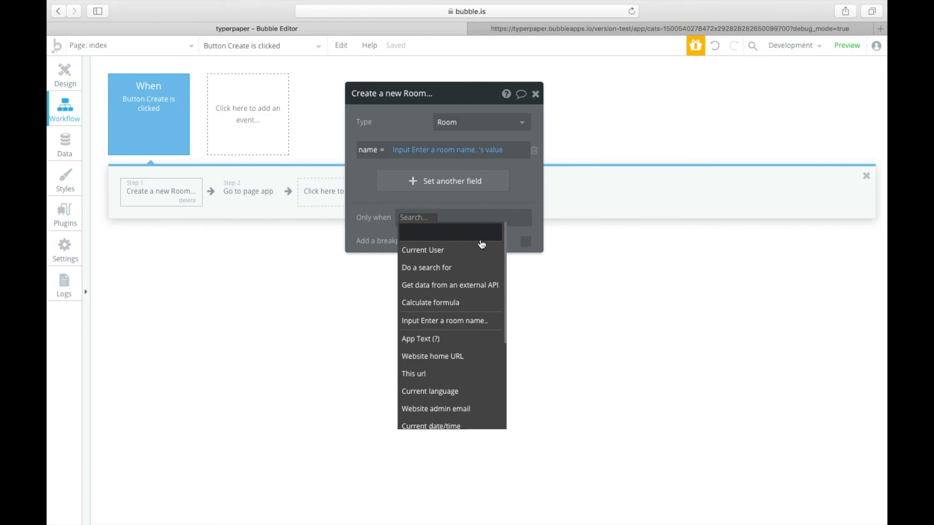
left_click(432, 200)
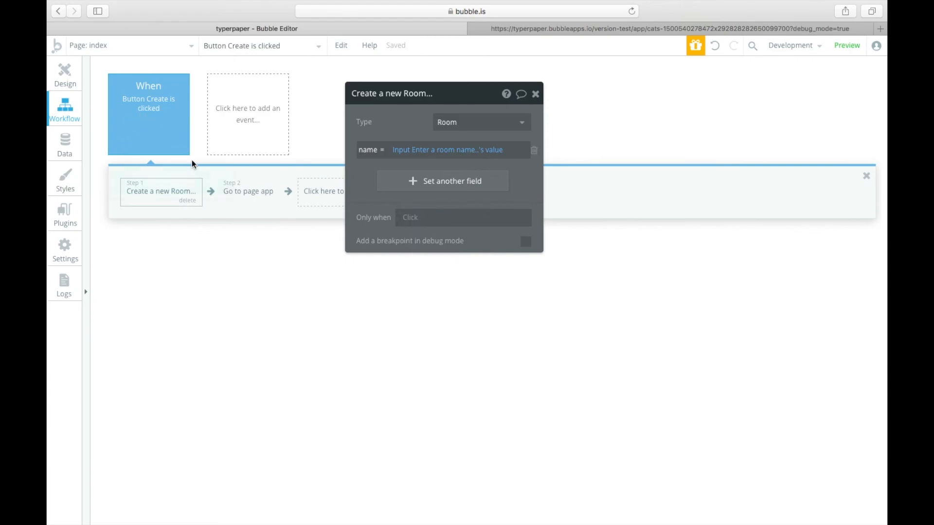
left_click(66, 70)
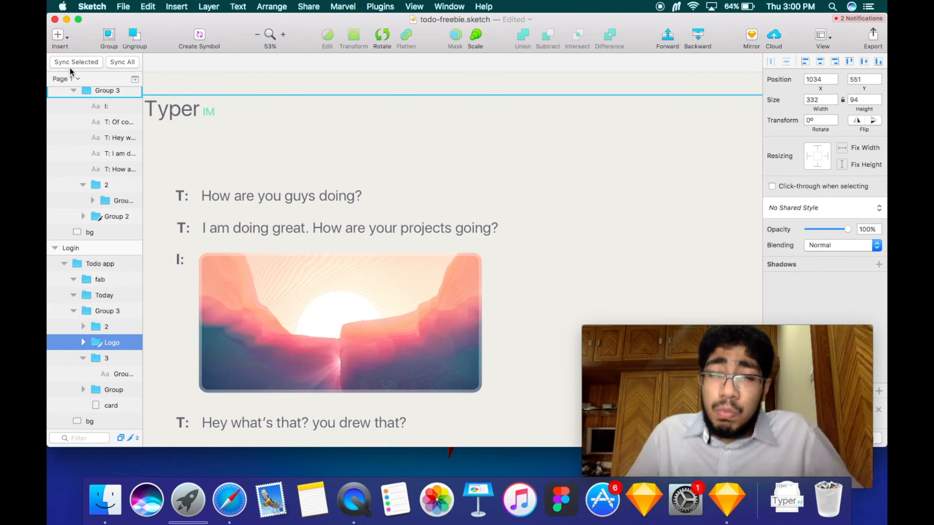
- Switch to the running app preview and show the room page's full web address
key("ctrl+Right")
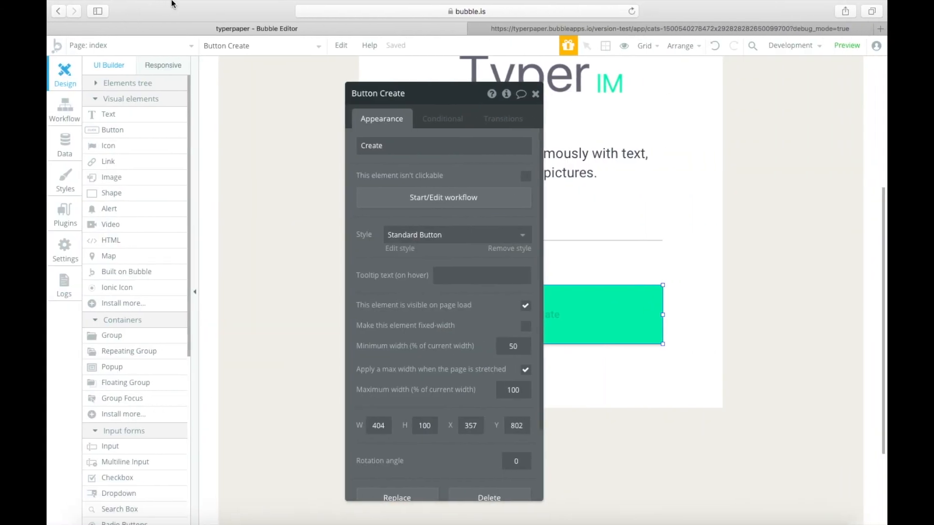
left_click(545, 27)
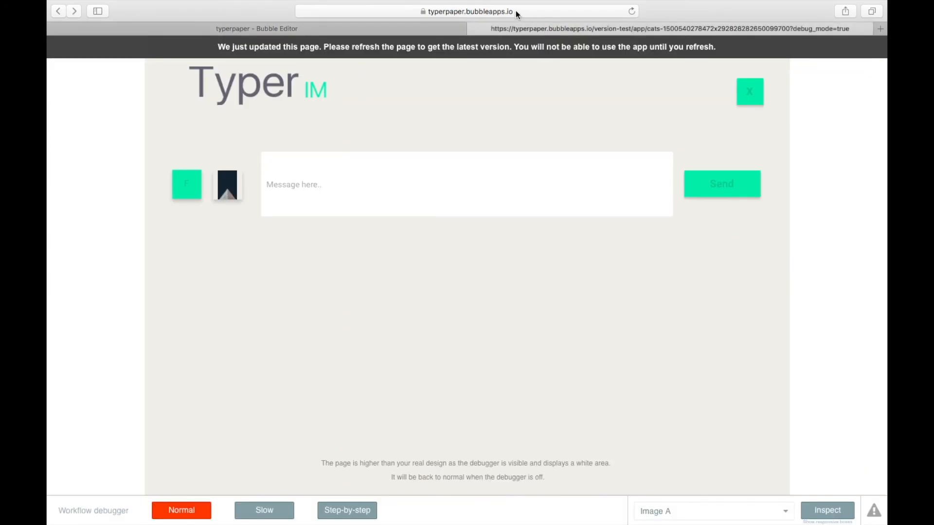
left_click(515, 10)
key("ctrl+Left")
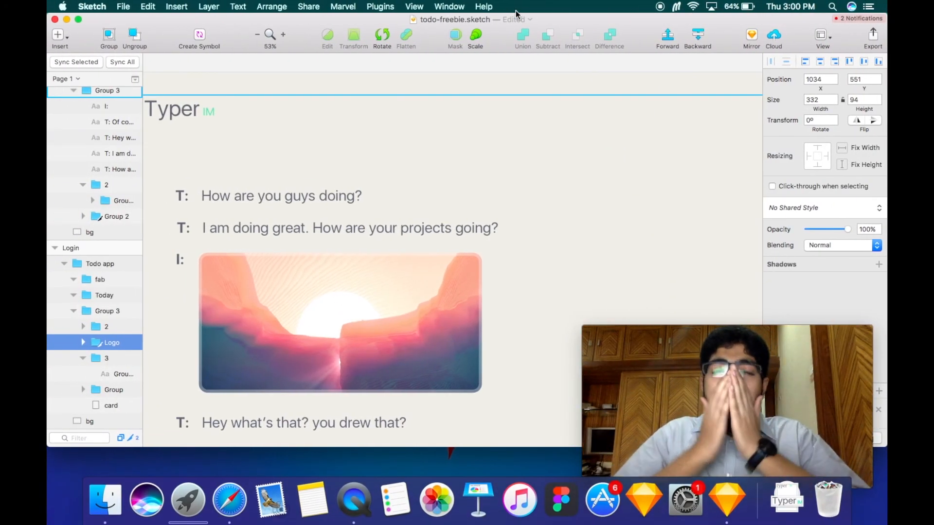
key("ctrl+Right")
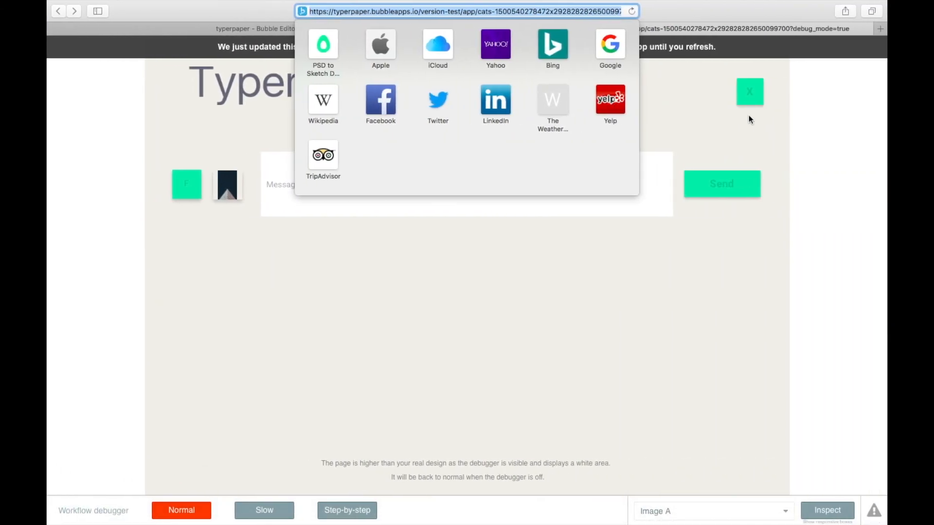
left_click(757, 117)
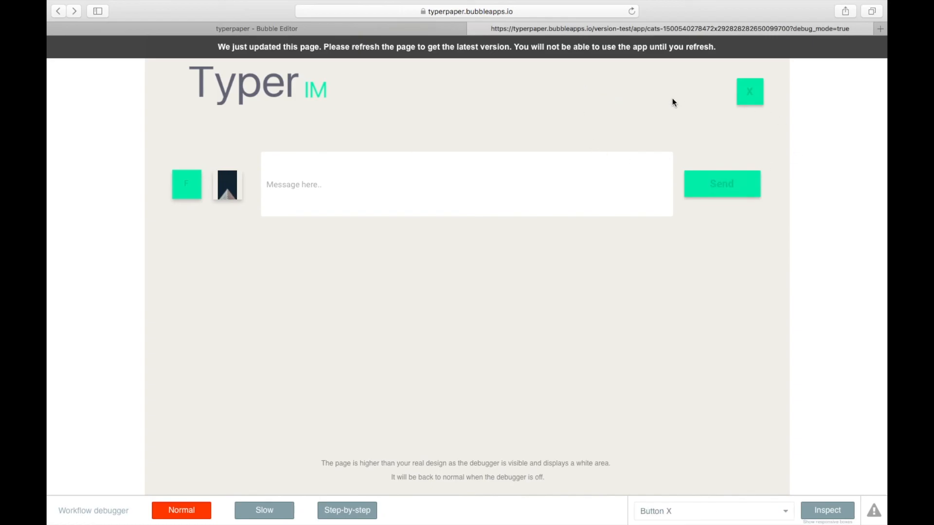
- Switch to Sketch and minimize the todo-freebie document window
key("ctrl+Left")
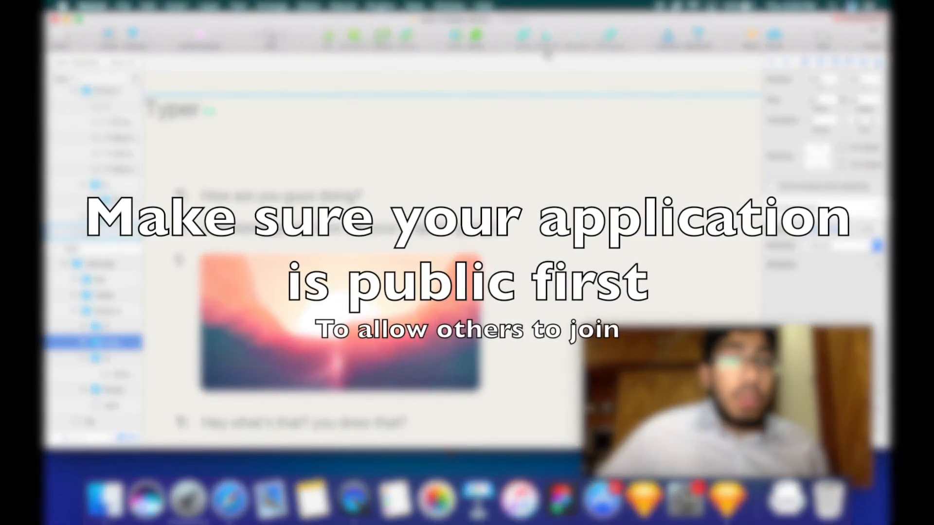
left_click(66, 20)
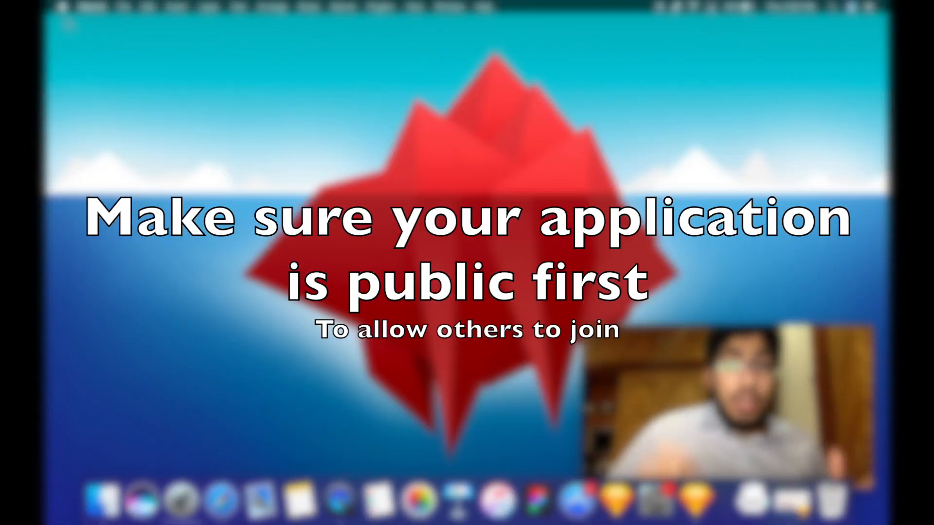